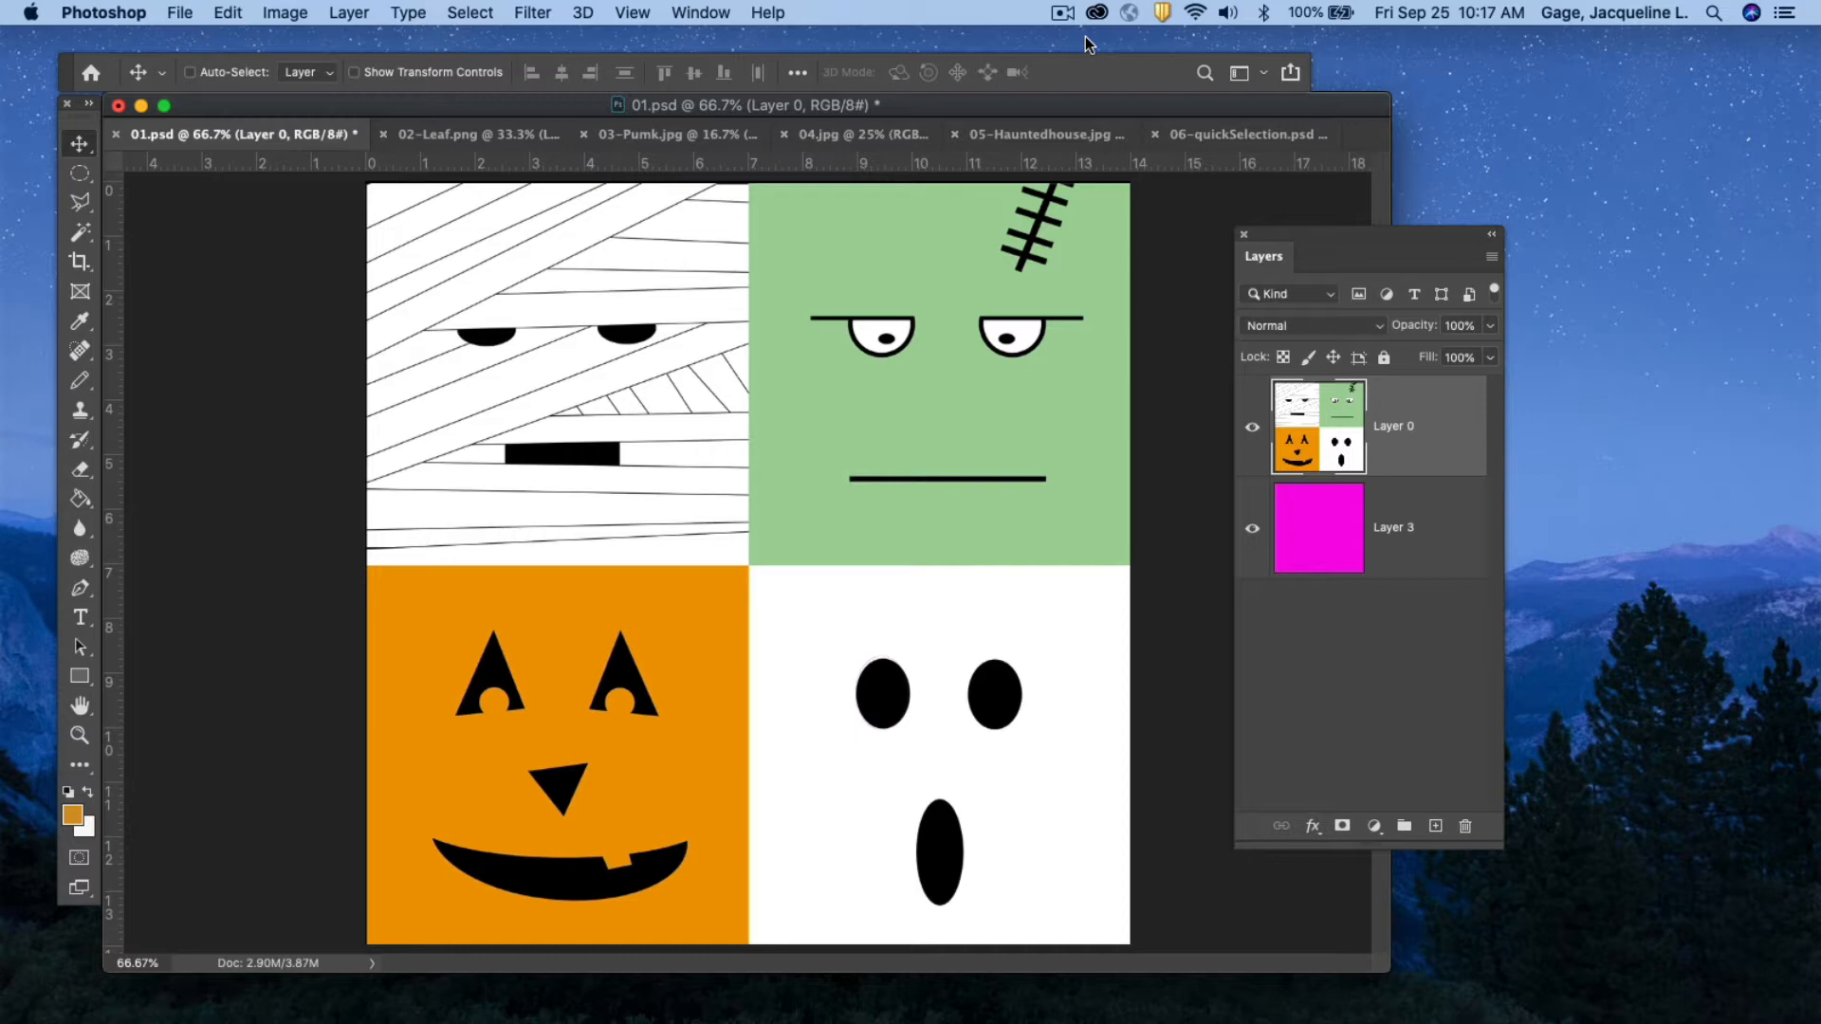
Select the mummy square in the top-left quadrant with the Rectangular Marquee tool and toggle Layer 0's visibility to view the layer beneath.
{"action": "left_click", "coordinate": [81, 174]}
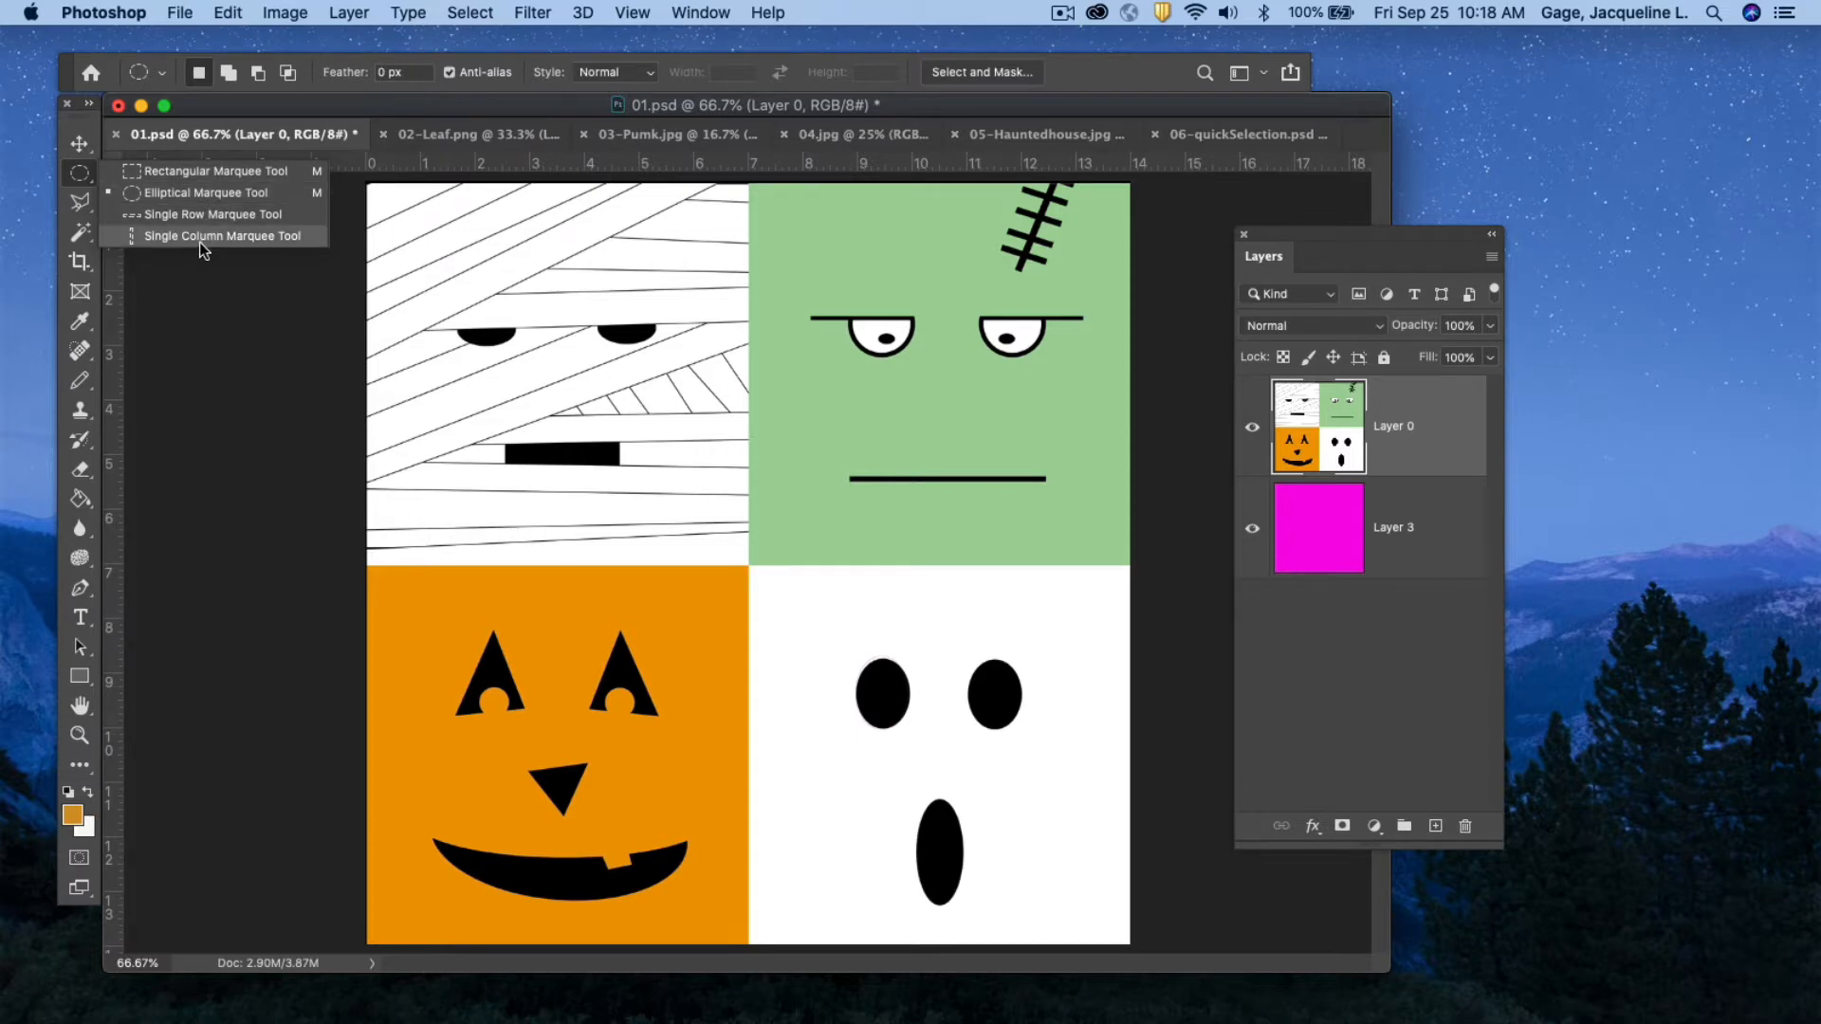
{"action": "left_click", "coordinate": [197, 172]}
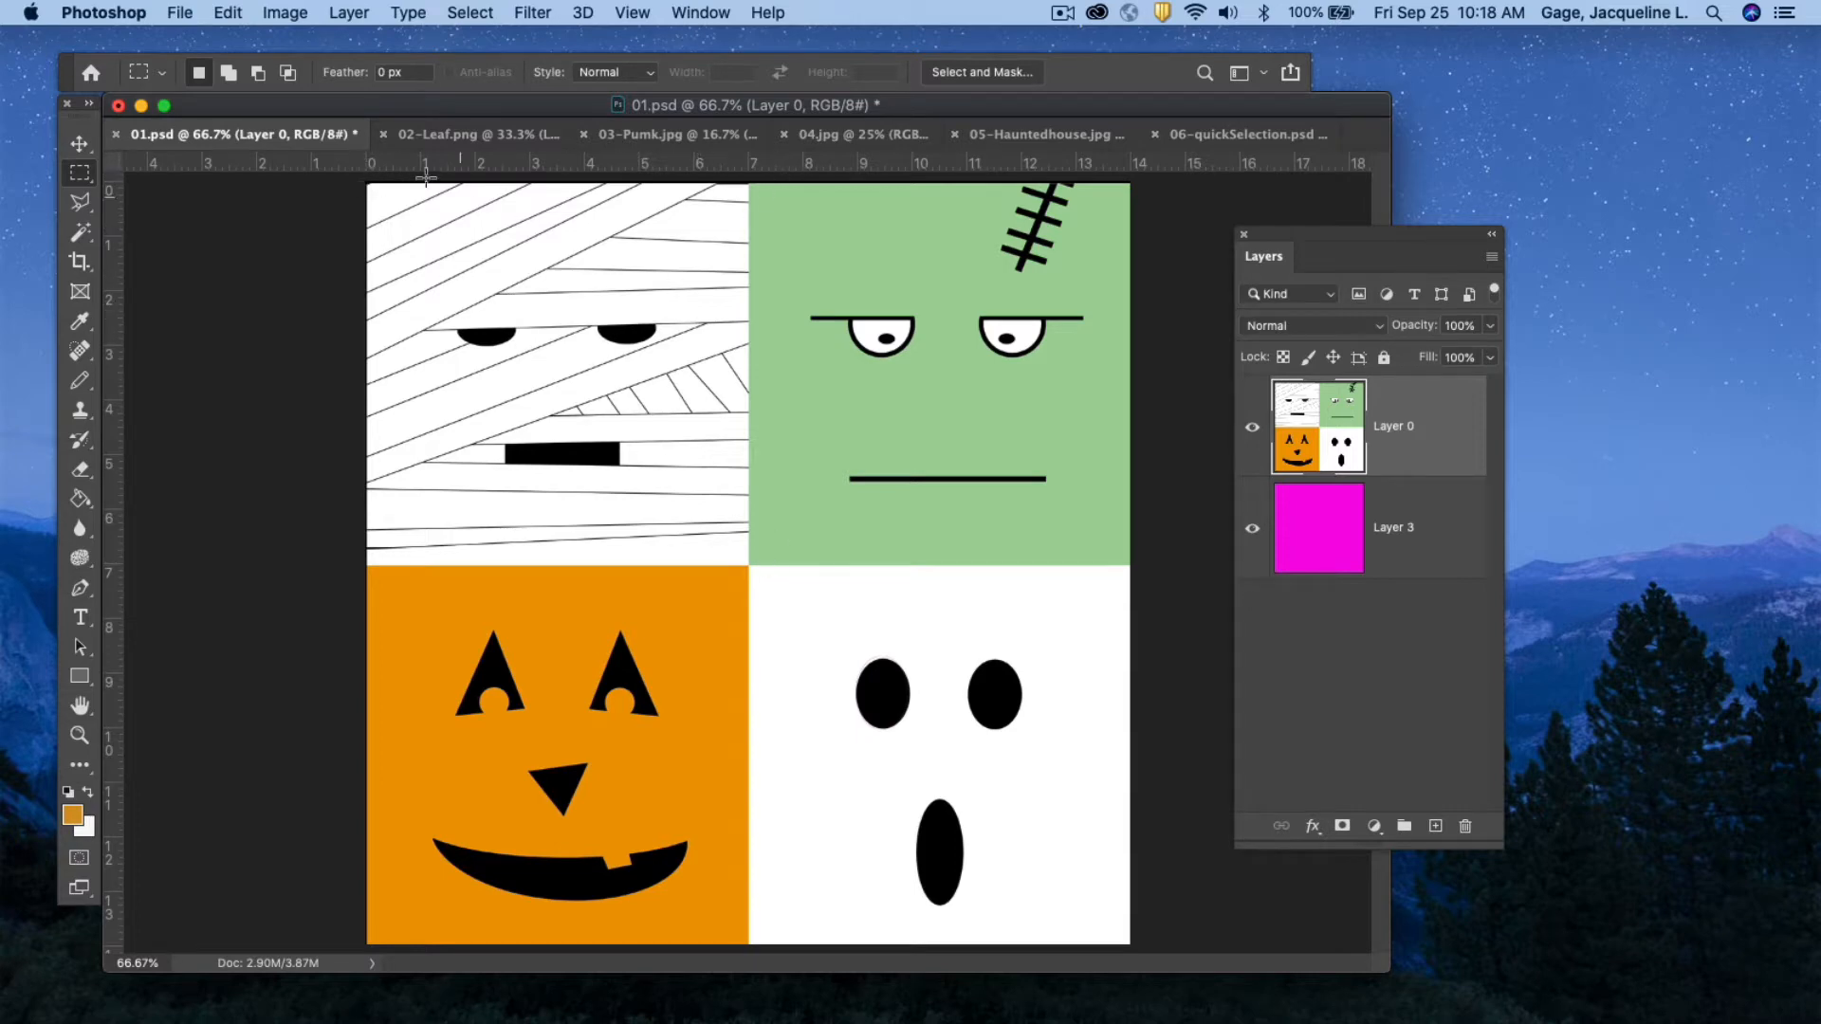
{"action": "left_click_drag", "start_coordinate": [368, 183], "coordinate": [749, 567]}
{"action": "left_click", "coordinate": [1251, 428]}
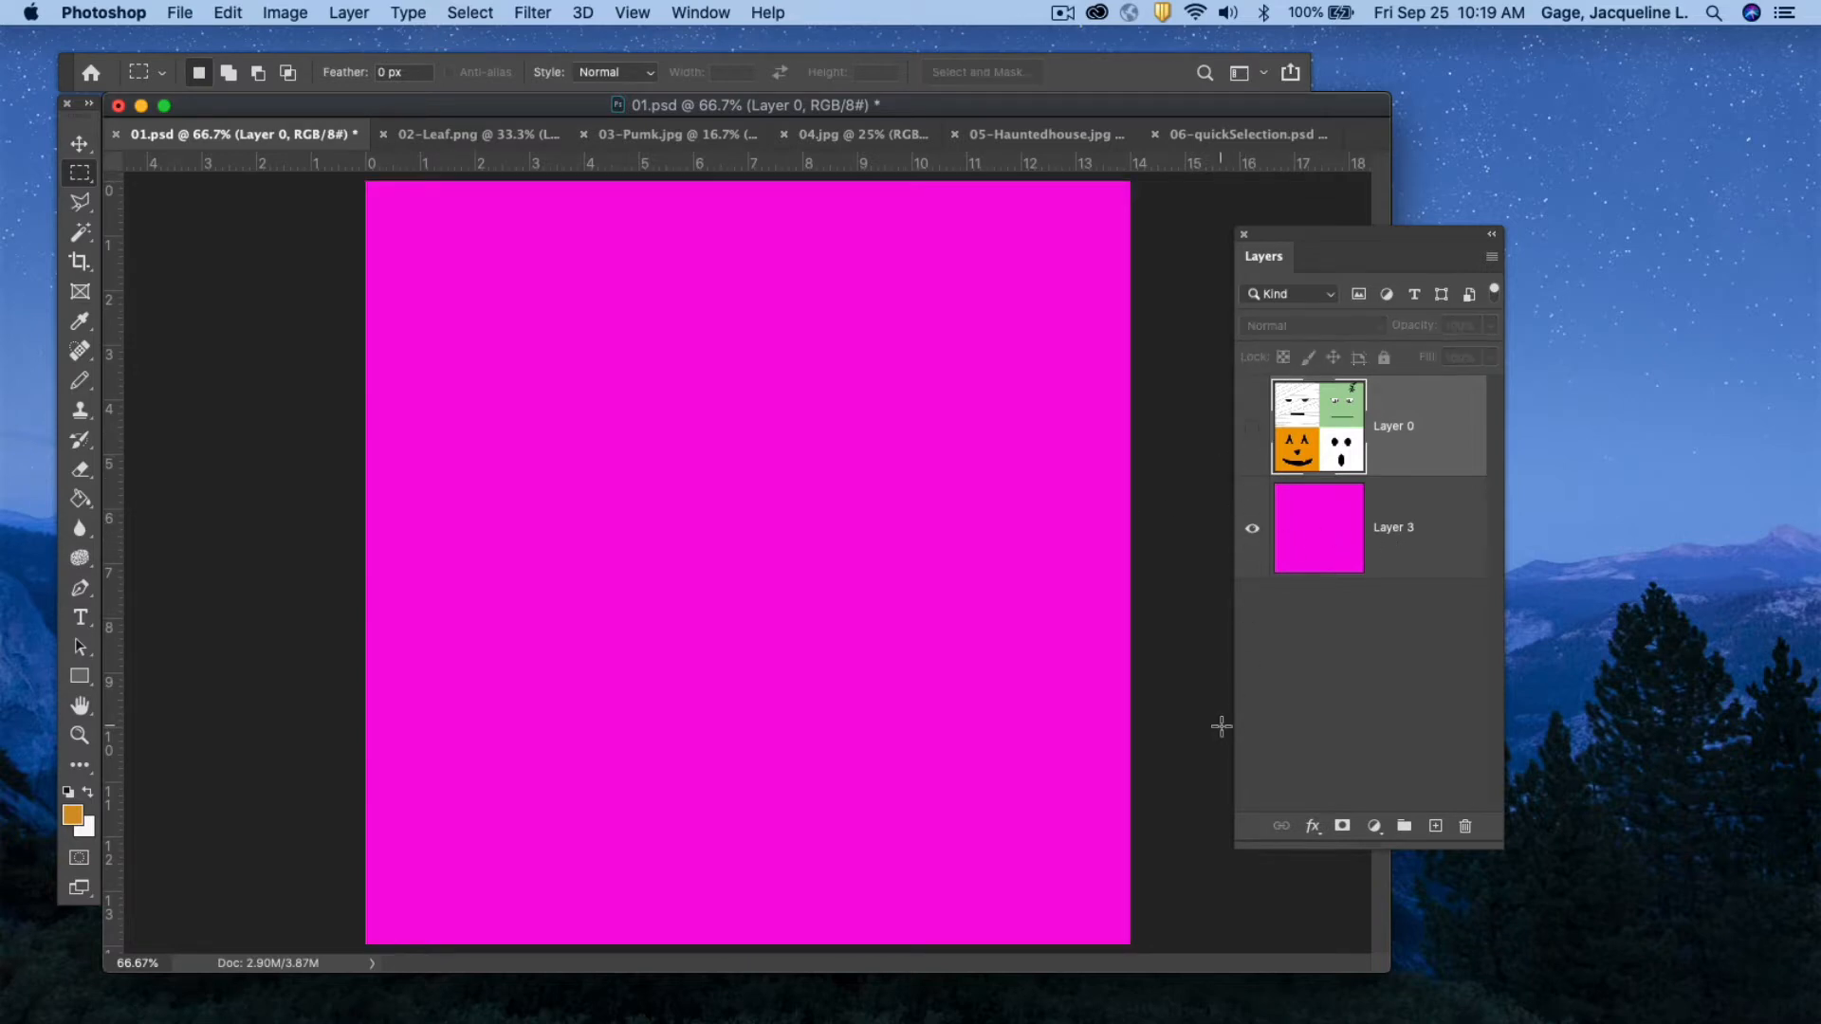
{"action": "left_click", "coordinate": [1251, 428]}
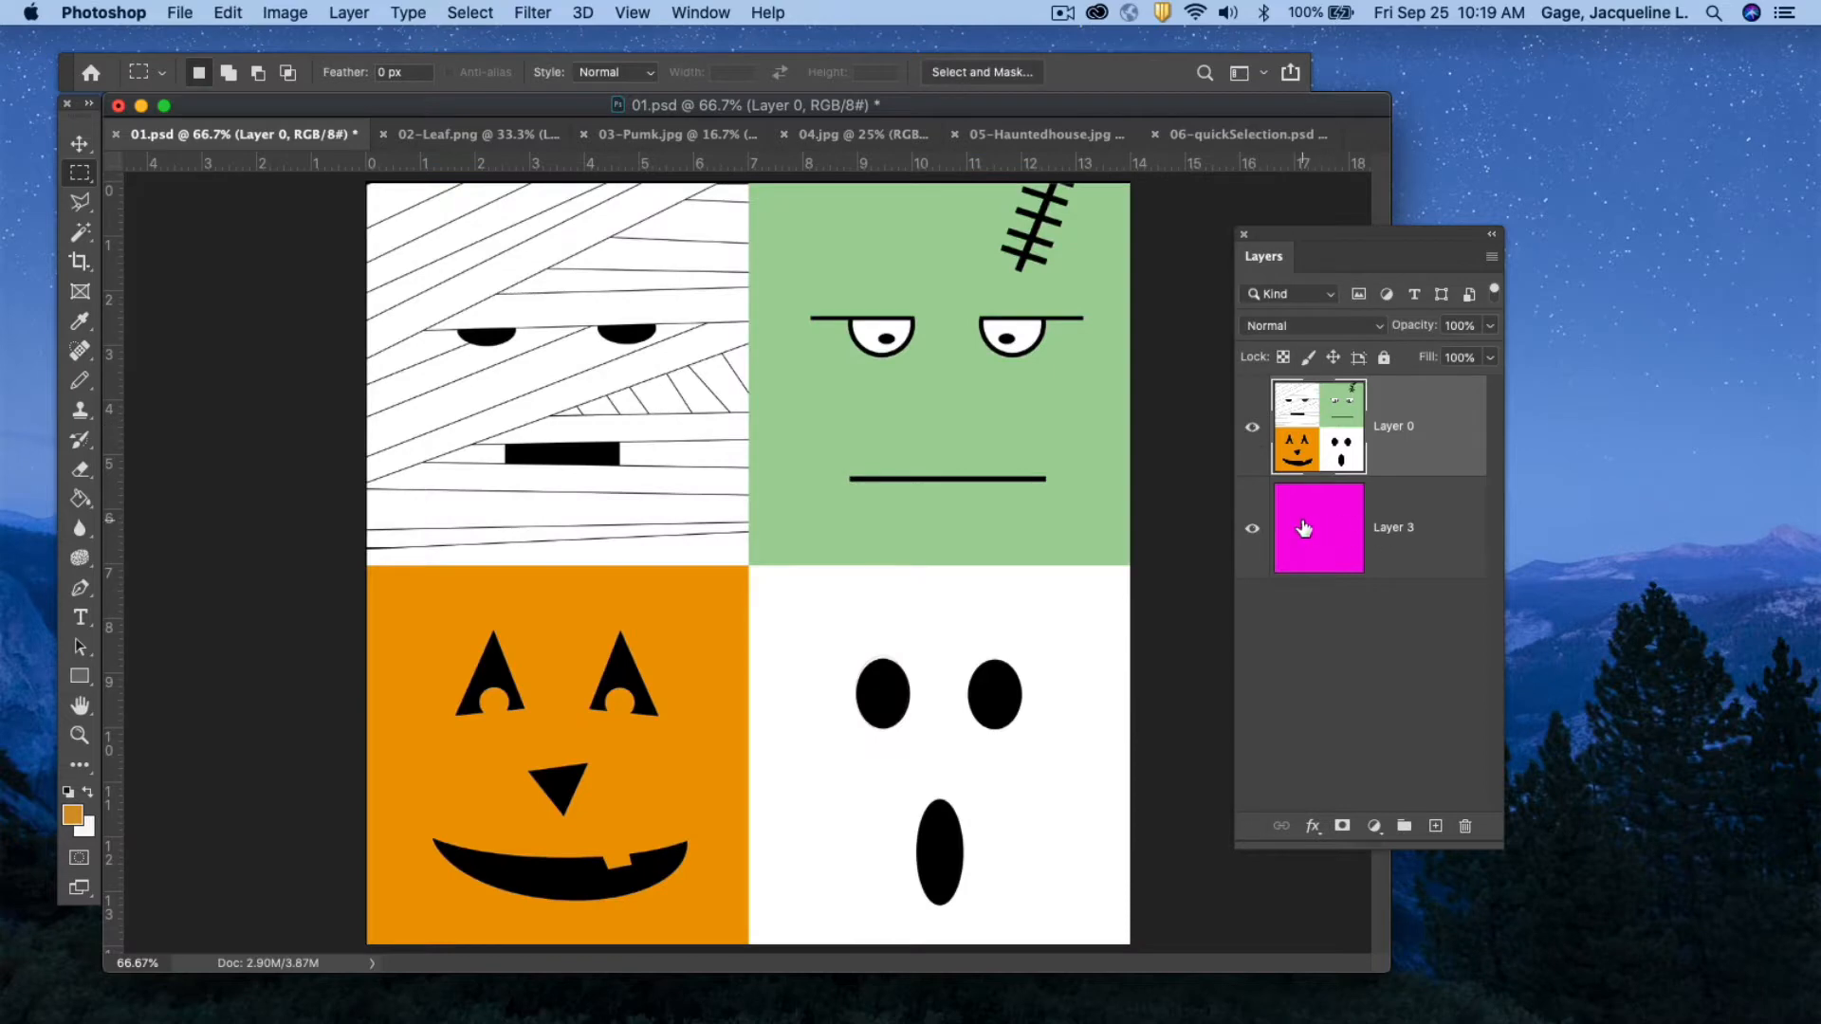
Select the Frankenstein square in the top-right quadrant with the Rectangular Marquee tool and delete its pixels.
{"action": "left_click", "coordinate": [81, 174]}
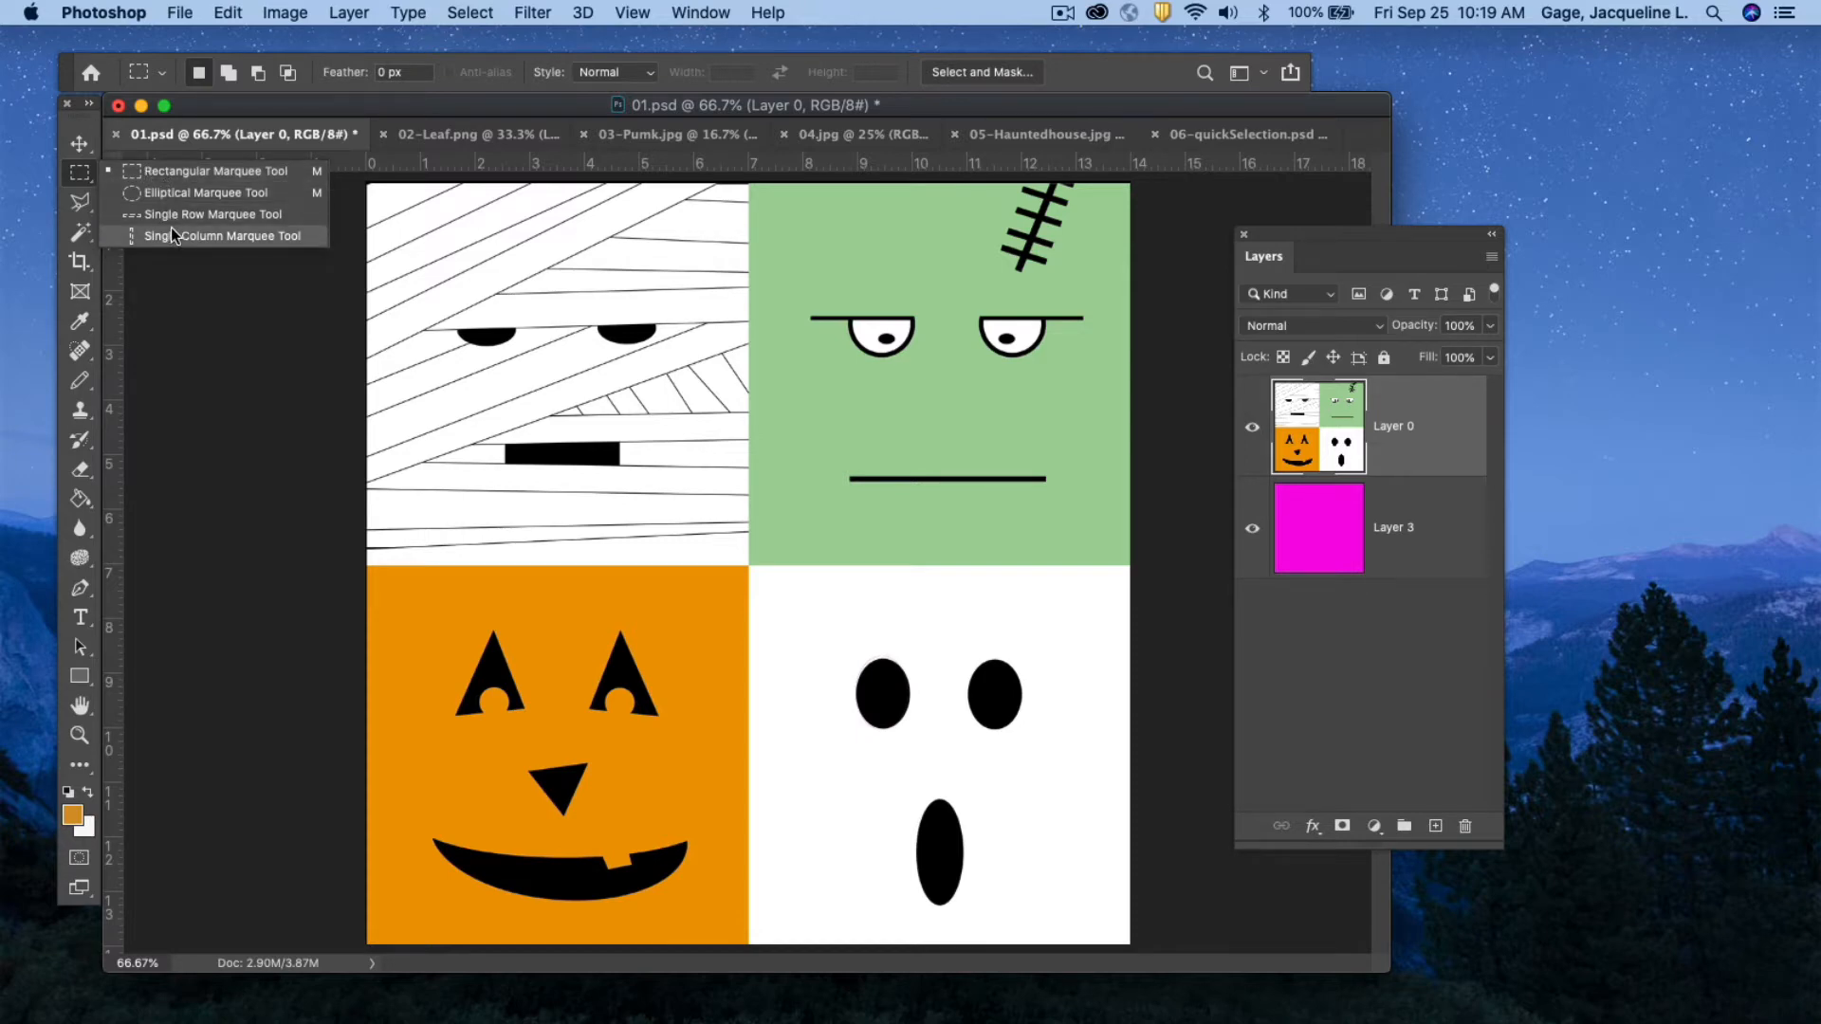
{"action": "left_click", "coordinate": [171, 172]}
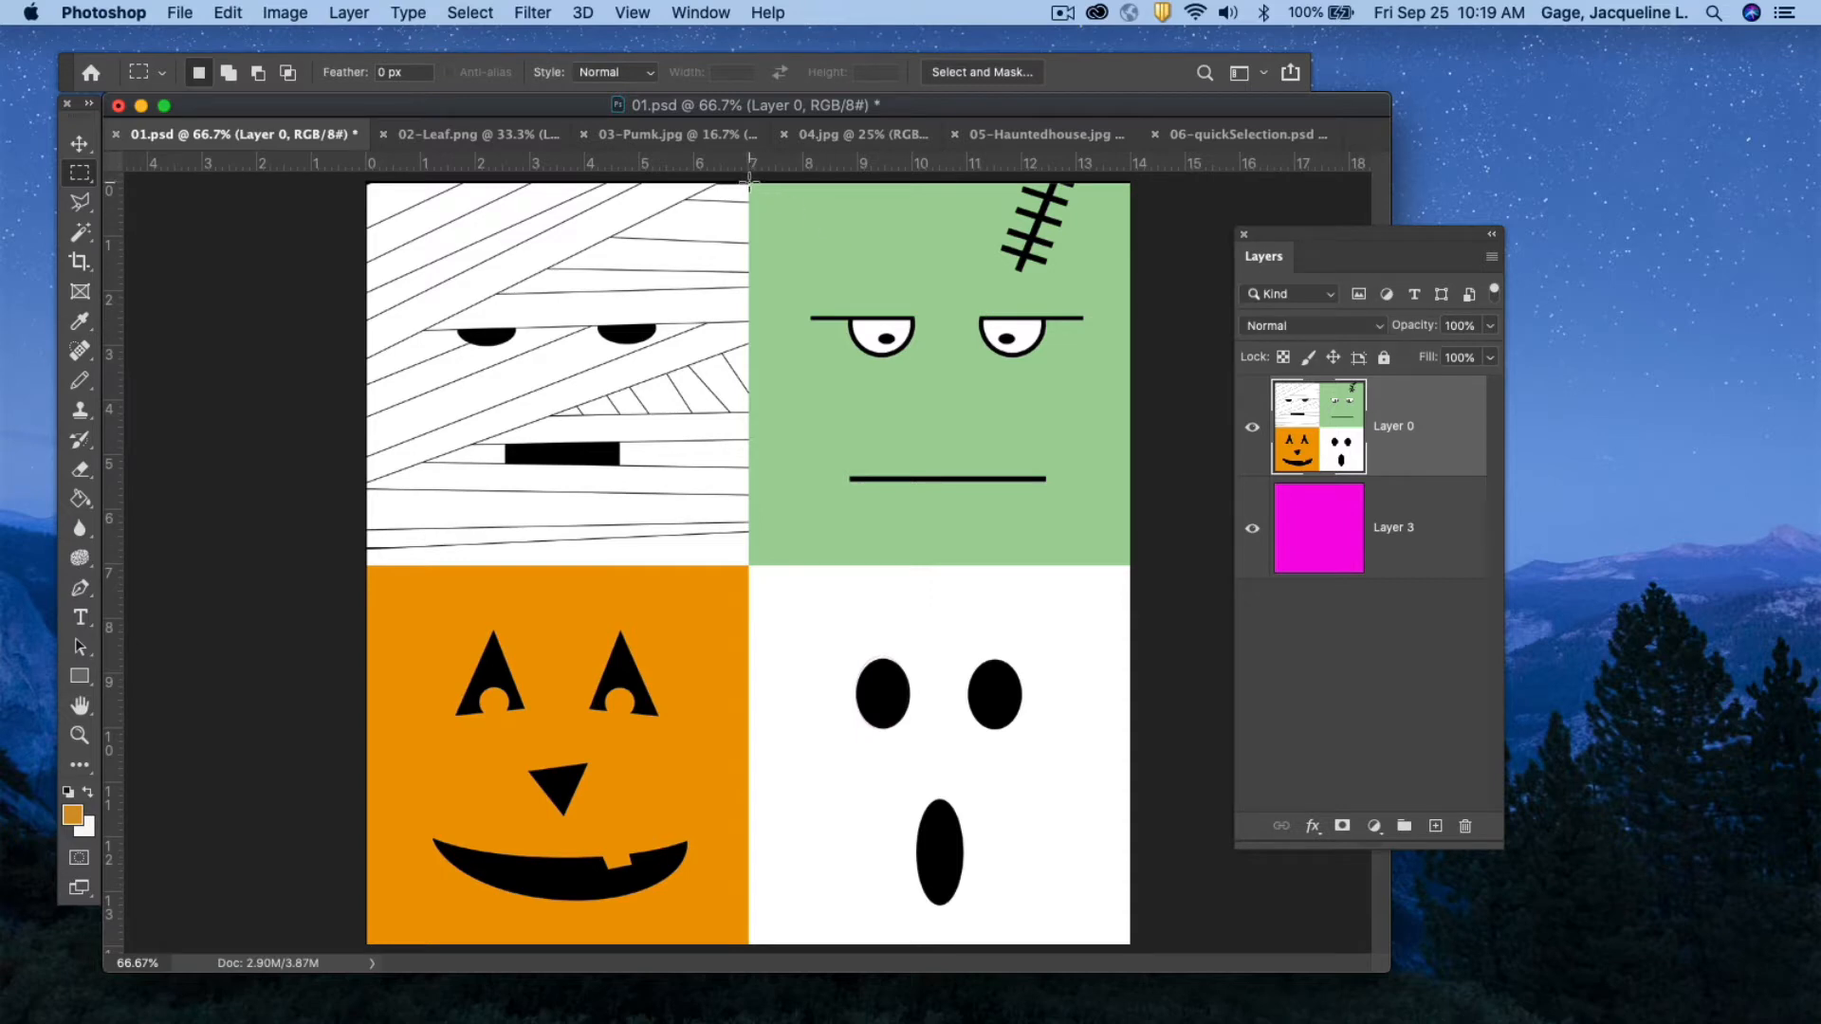
{"action": "left_click_drag", "start_coordinate": [749, 183], "coordinate": [1129, 566]}
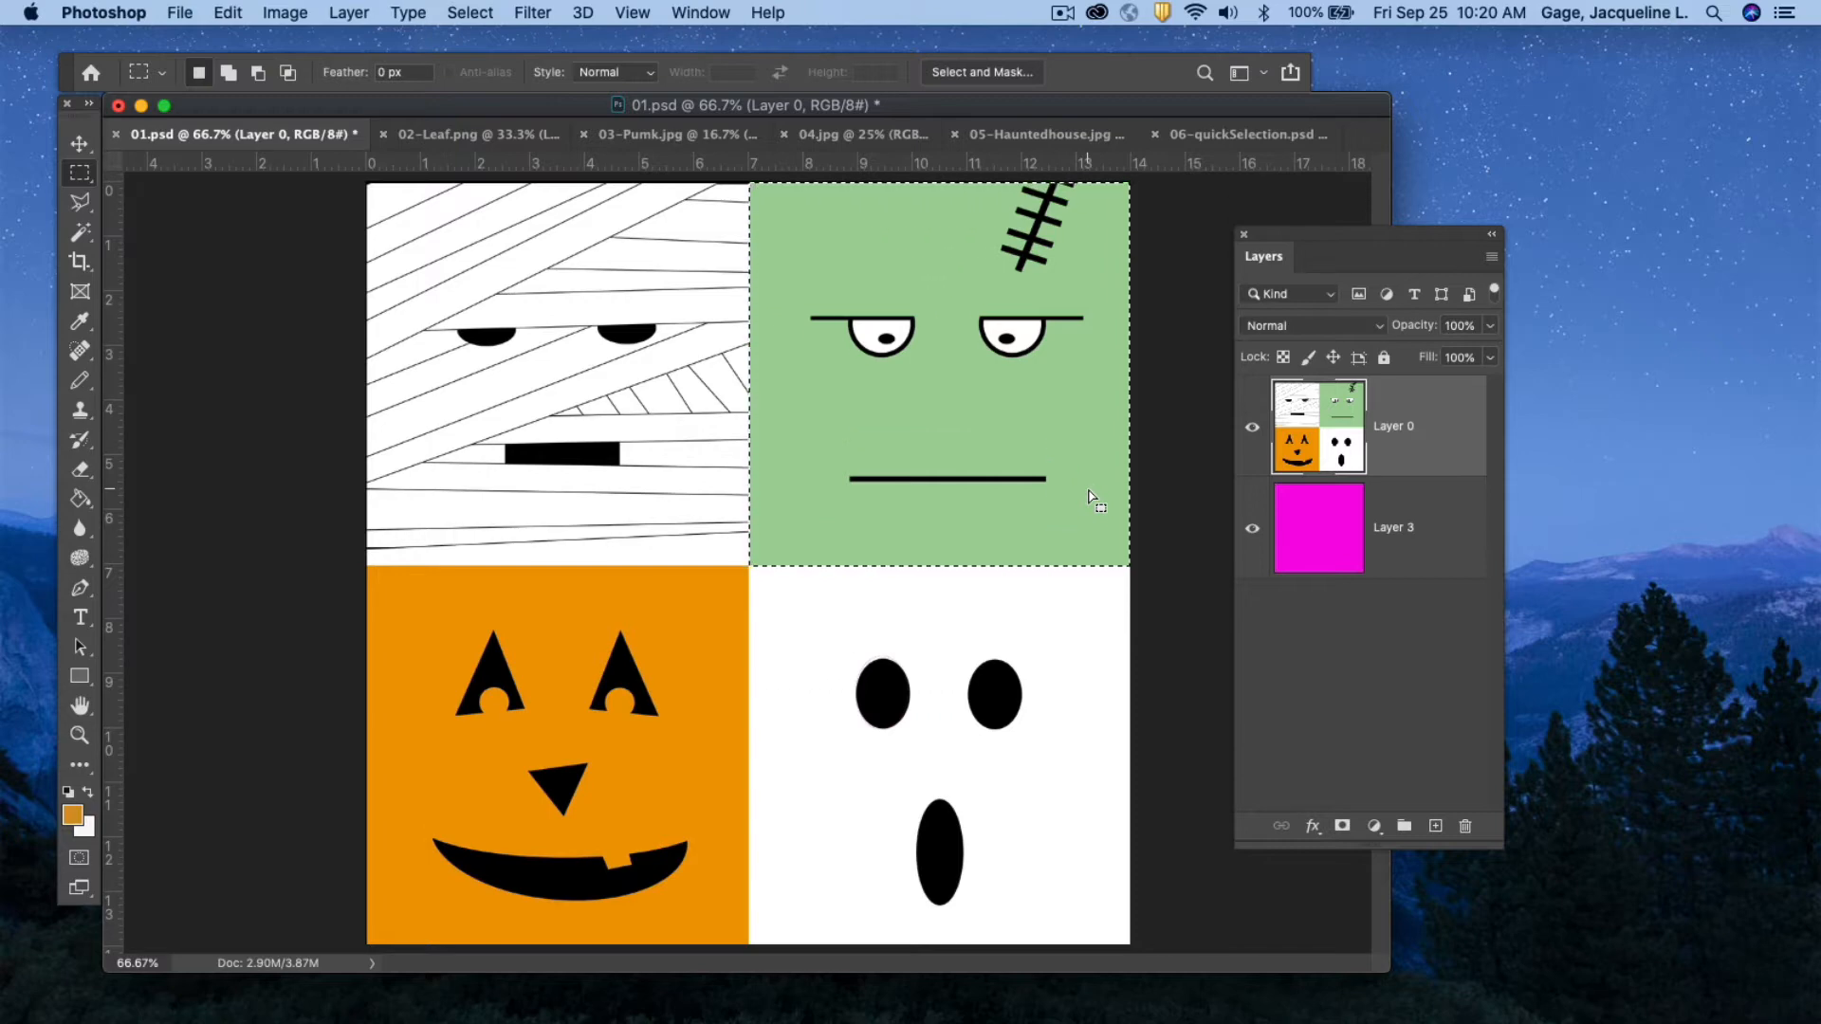
{"action": "key", "text": "Delete"}
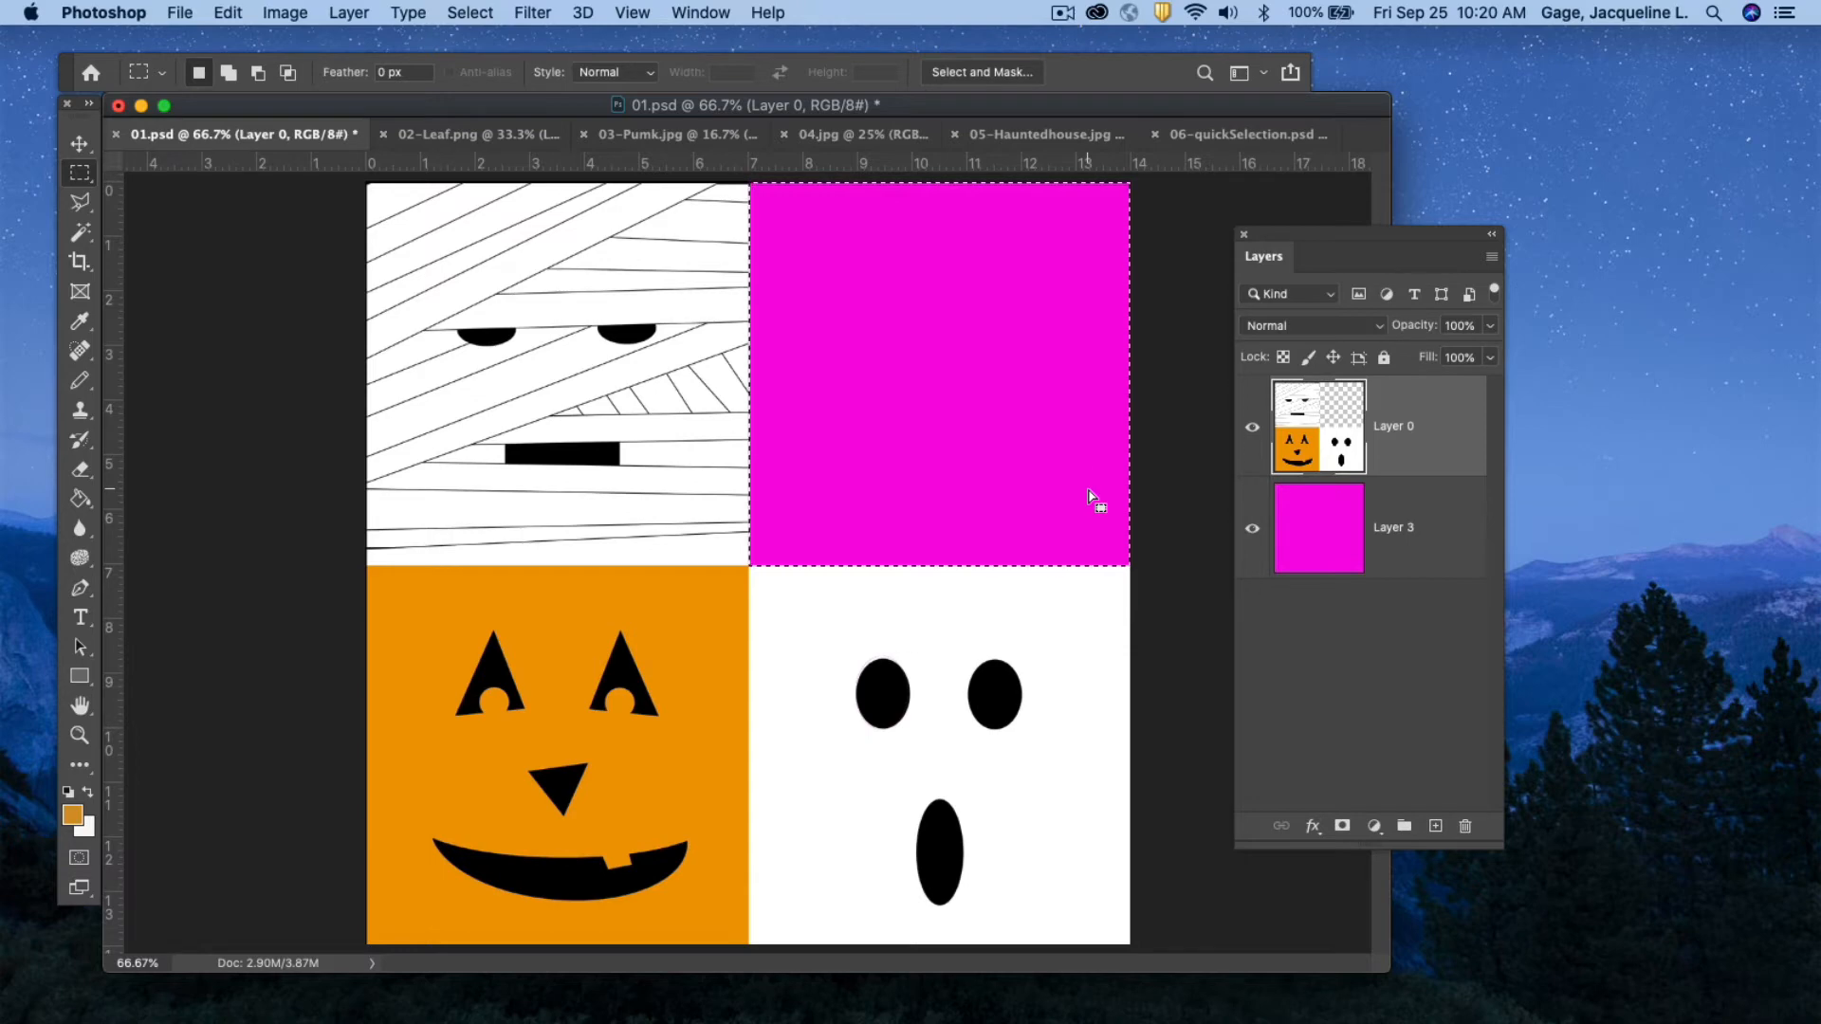
Deselect, then hide and reshow Layer 3 to view the cleared quadrant as transparency.
{"action": "left_click", "coordinate": [472, 13]}
{"action": "left_click", "coordinate": [471, 13]}
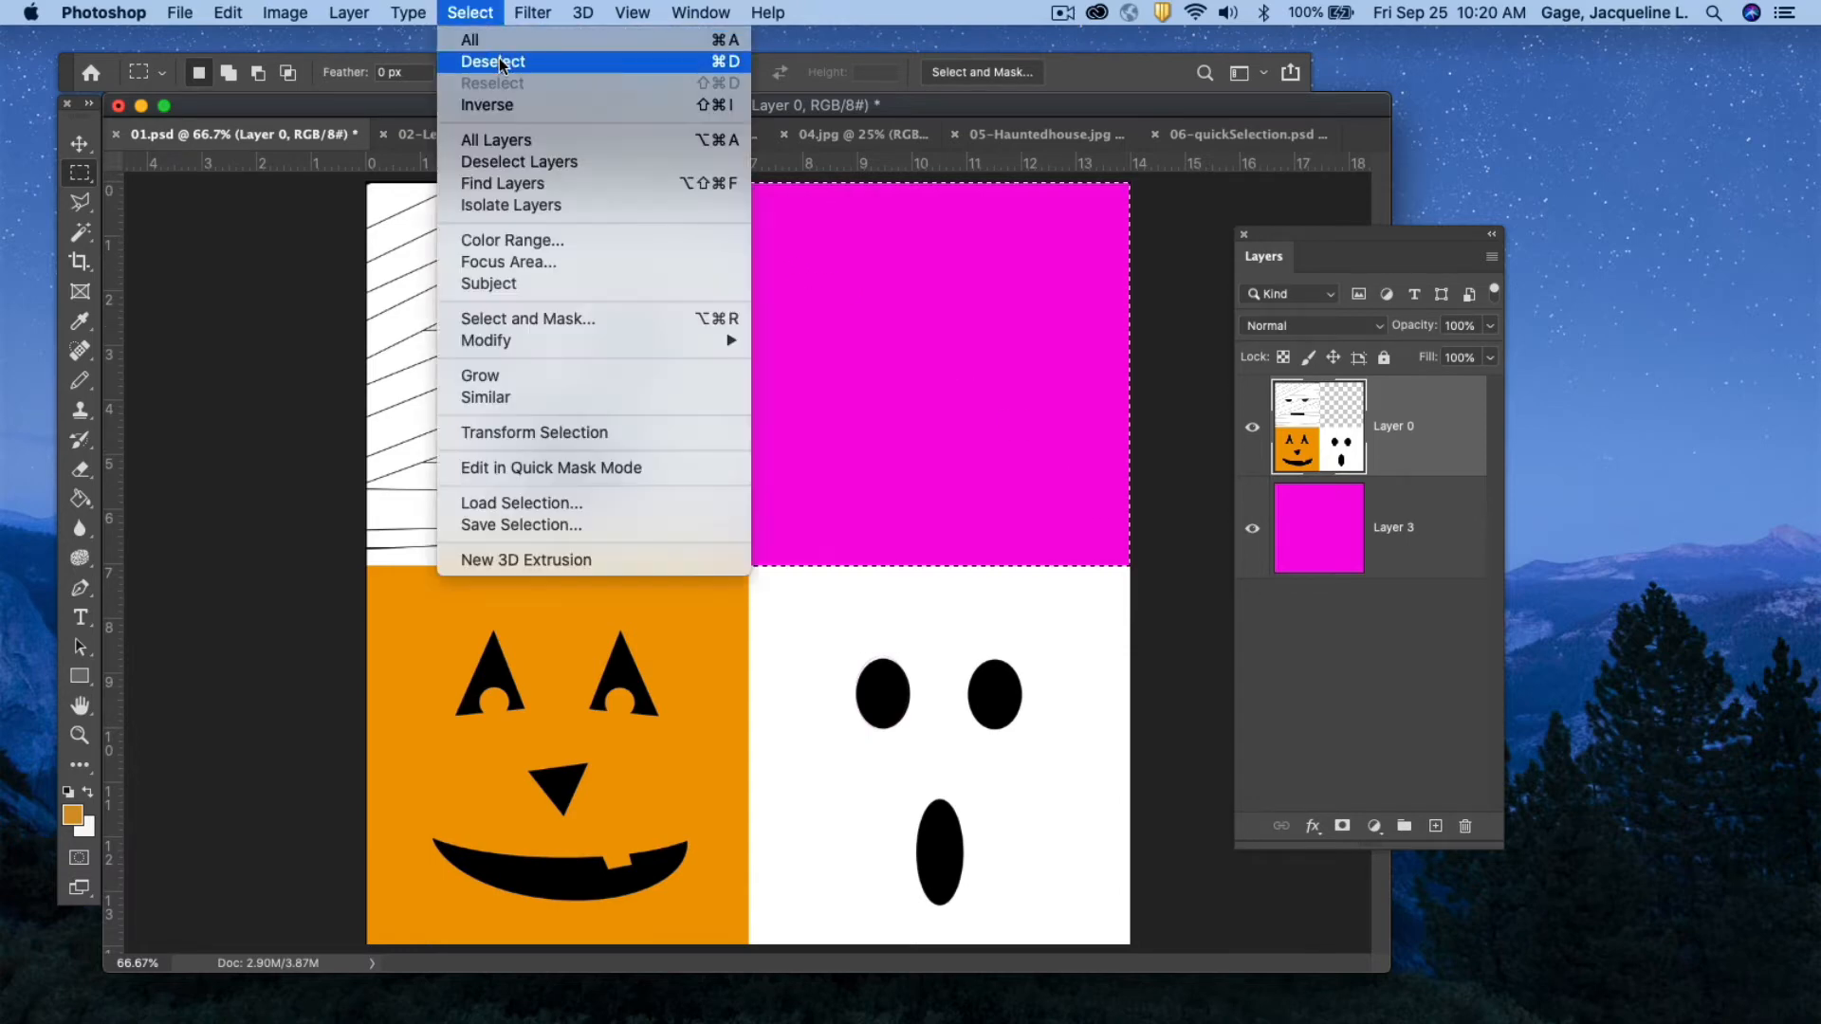
{"action": "left_click", "coordinate": [488, 60]}
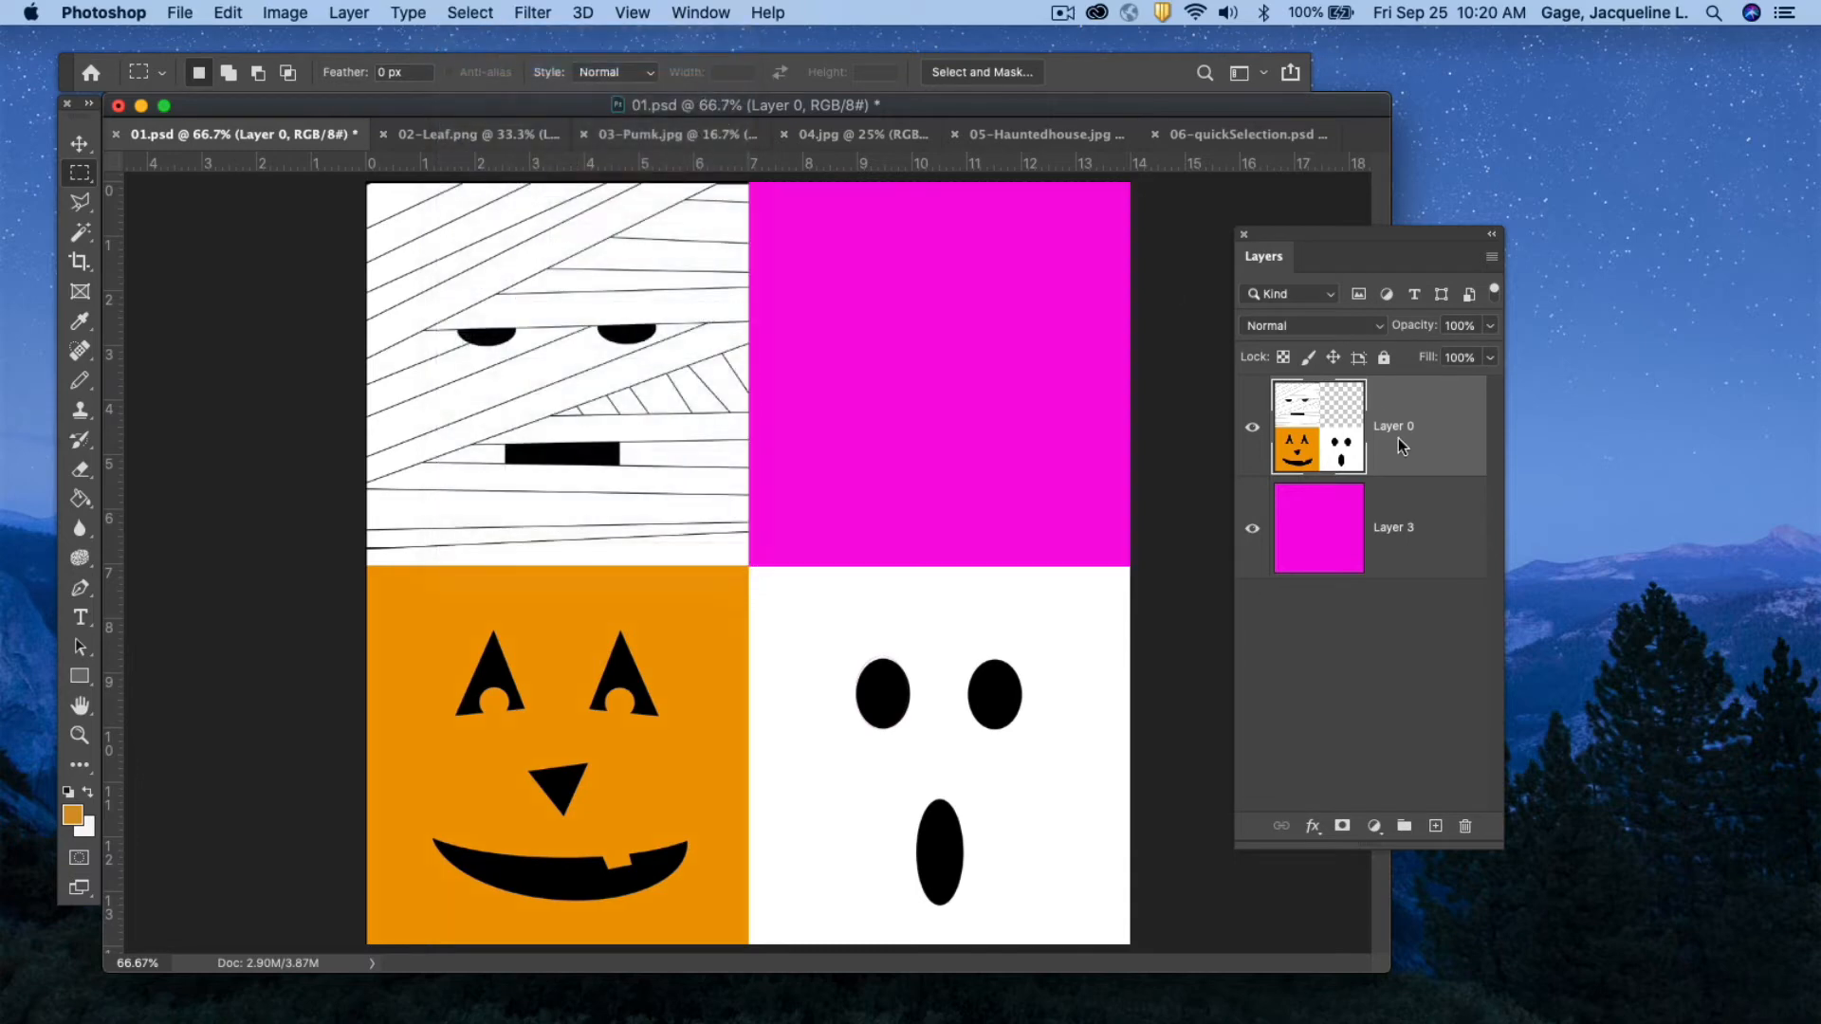
{"action": "left_click", "coordinate": [1252, 533]}
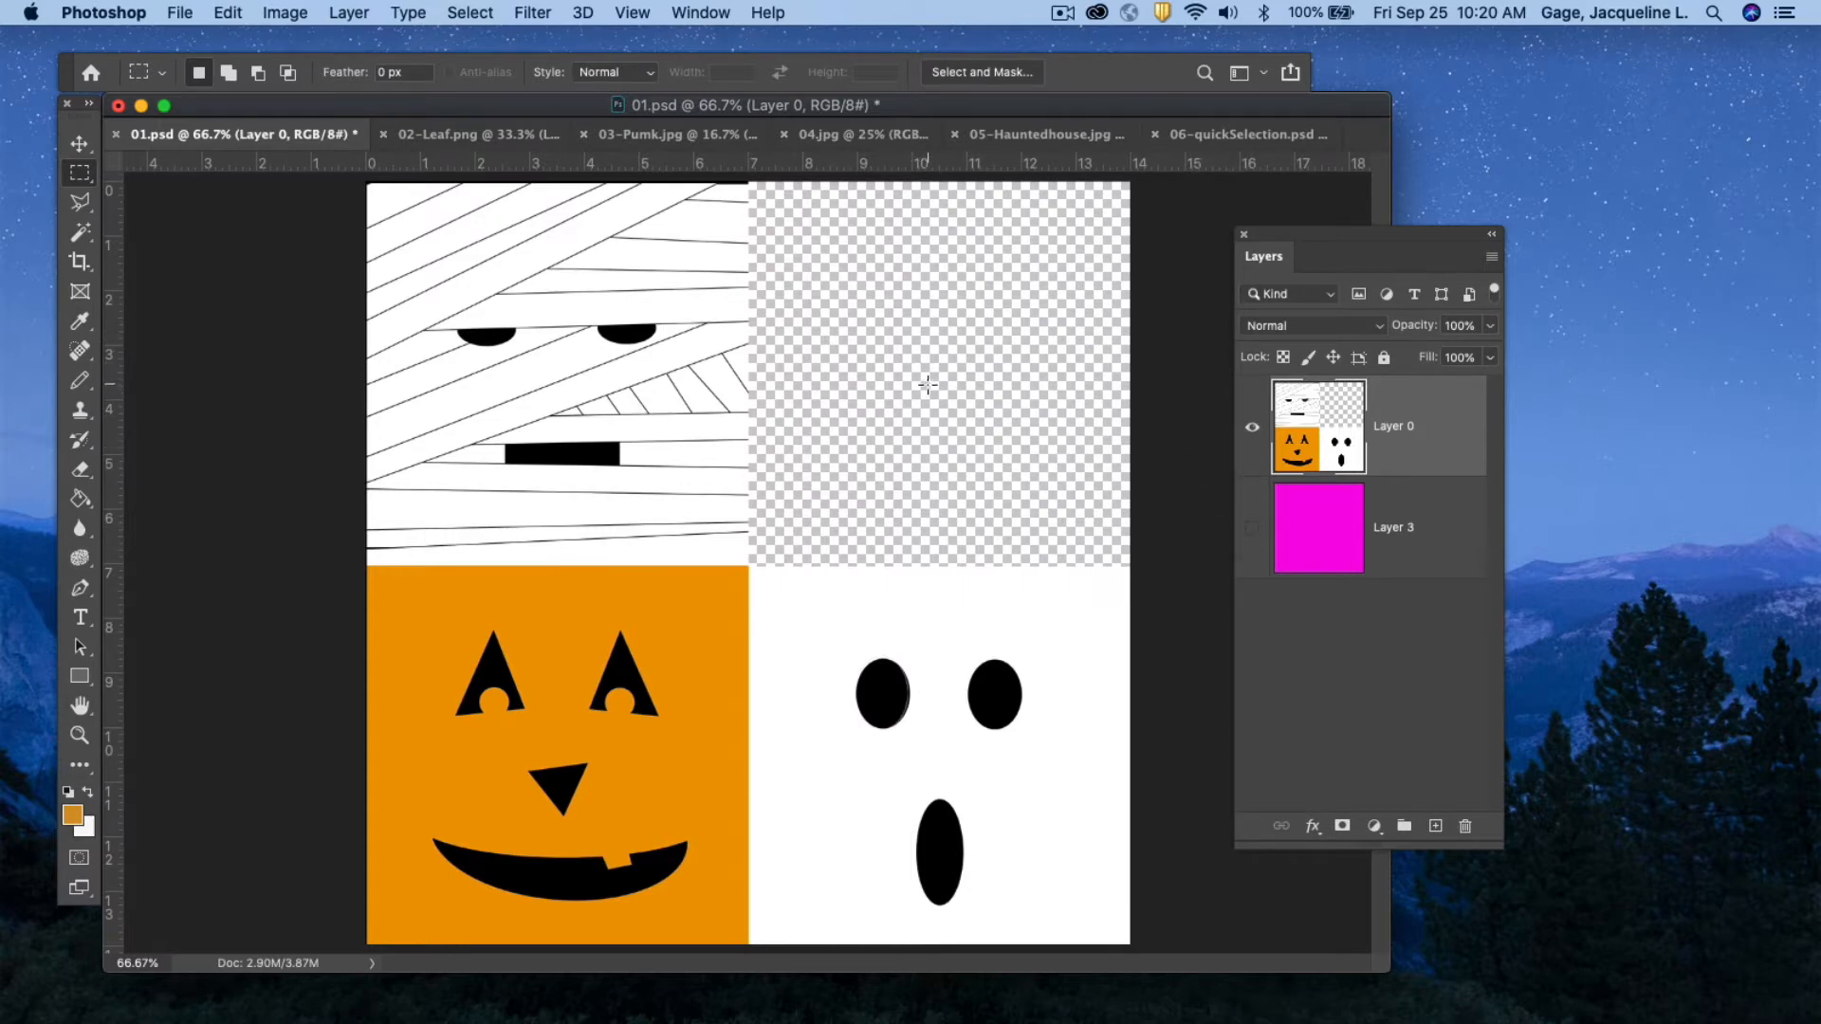
{"action": "left_click", "coordinate": [1252, 533]}
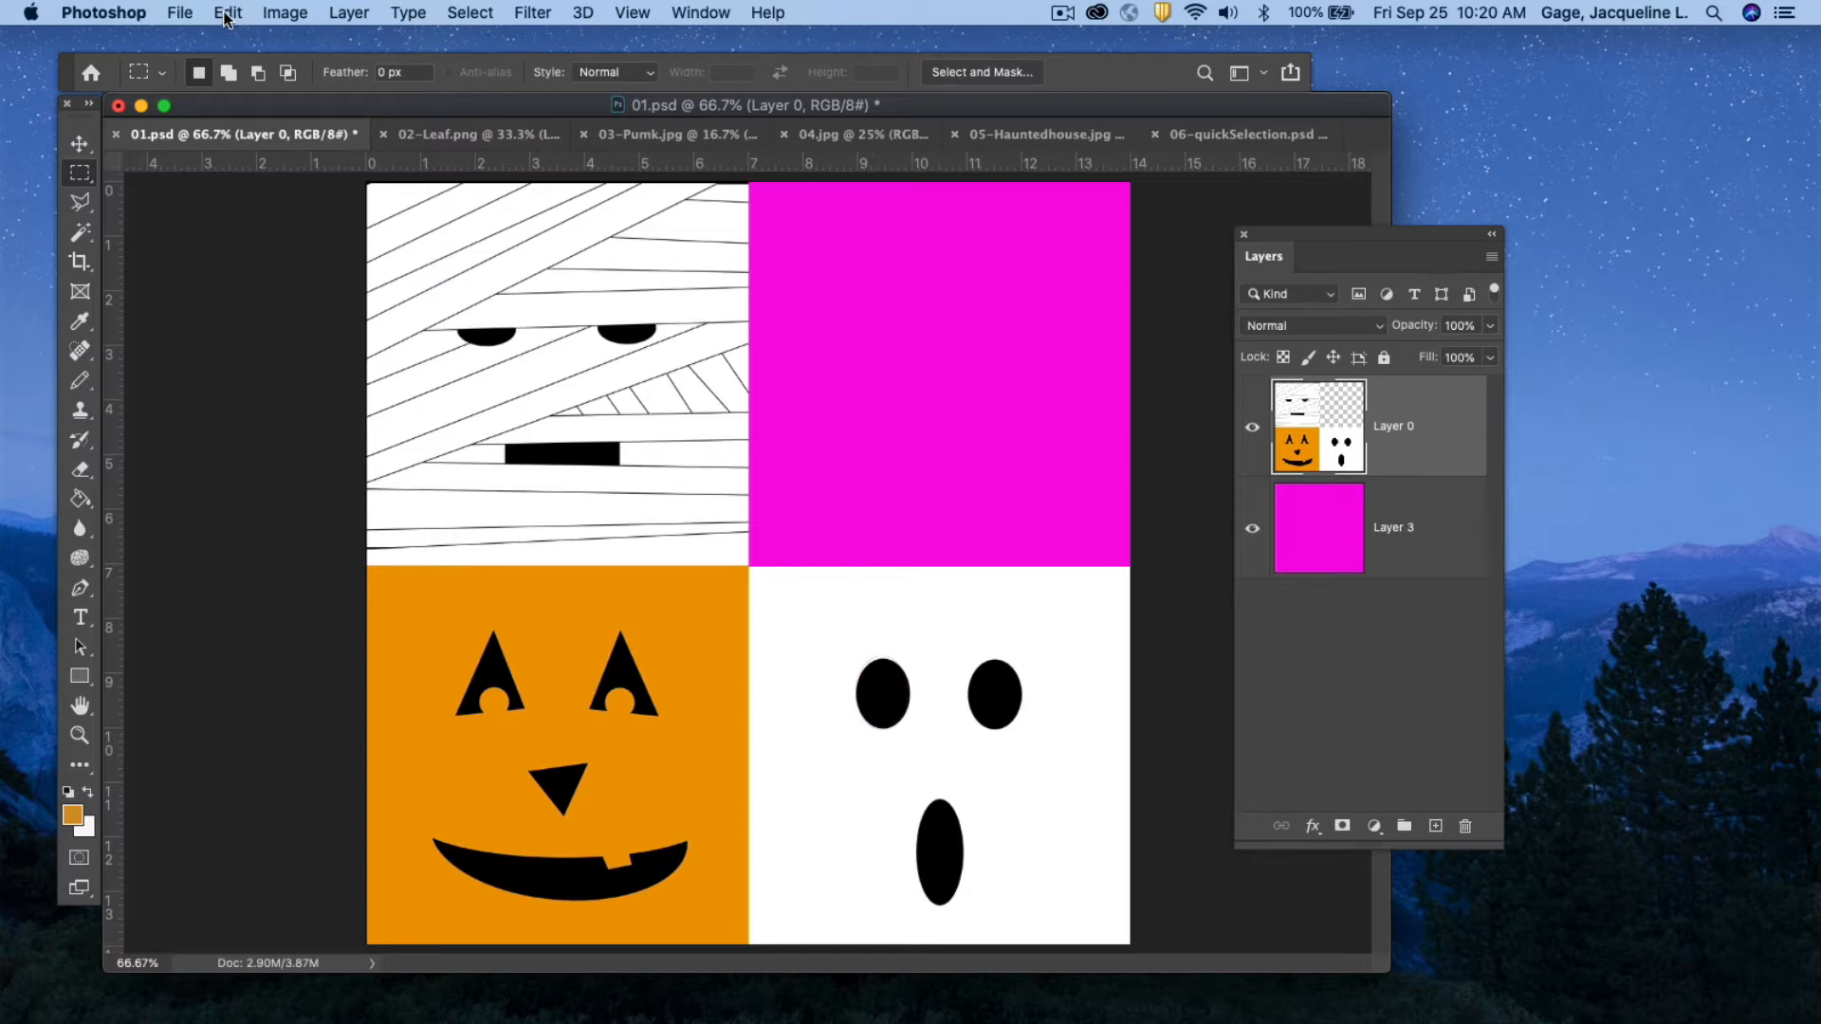
Undo the deselect and the delete to restore the selected Frankenstein square.
{"action": "left_click", "coordinate": [228, 14]}
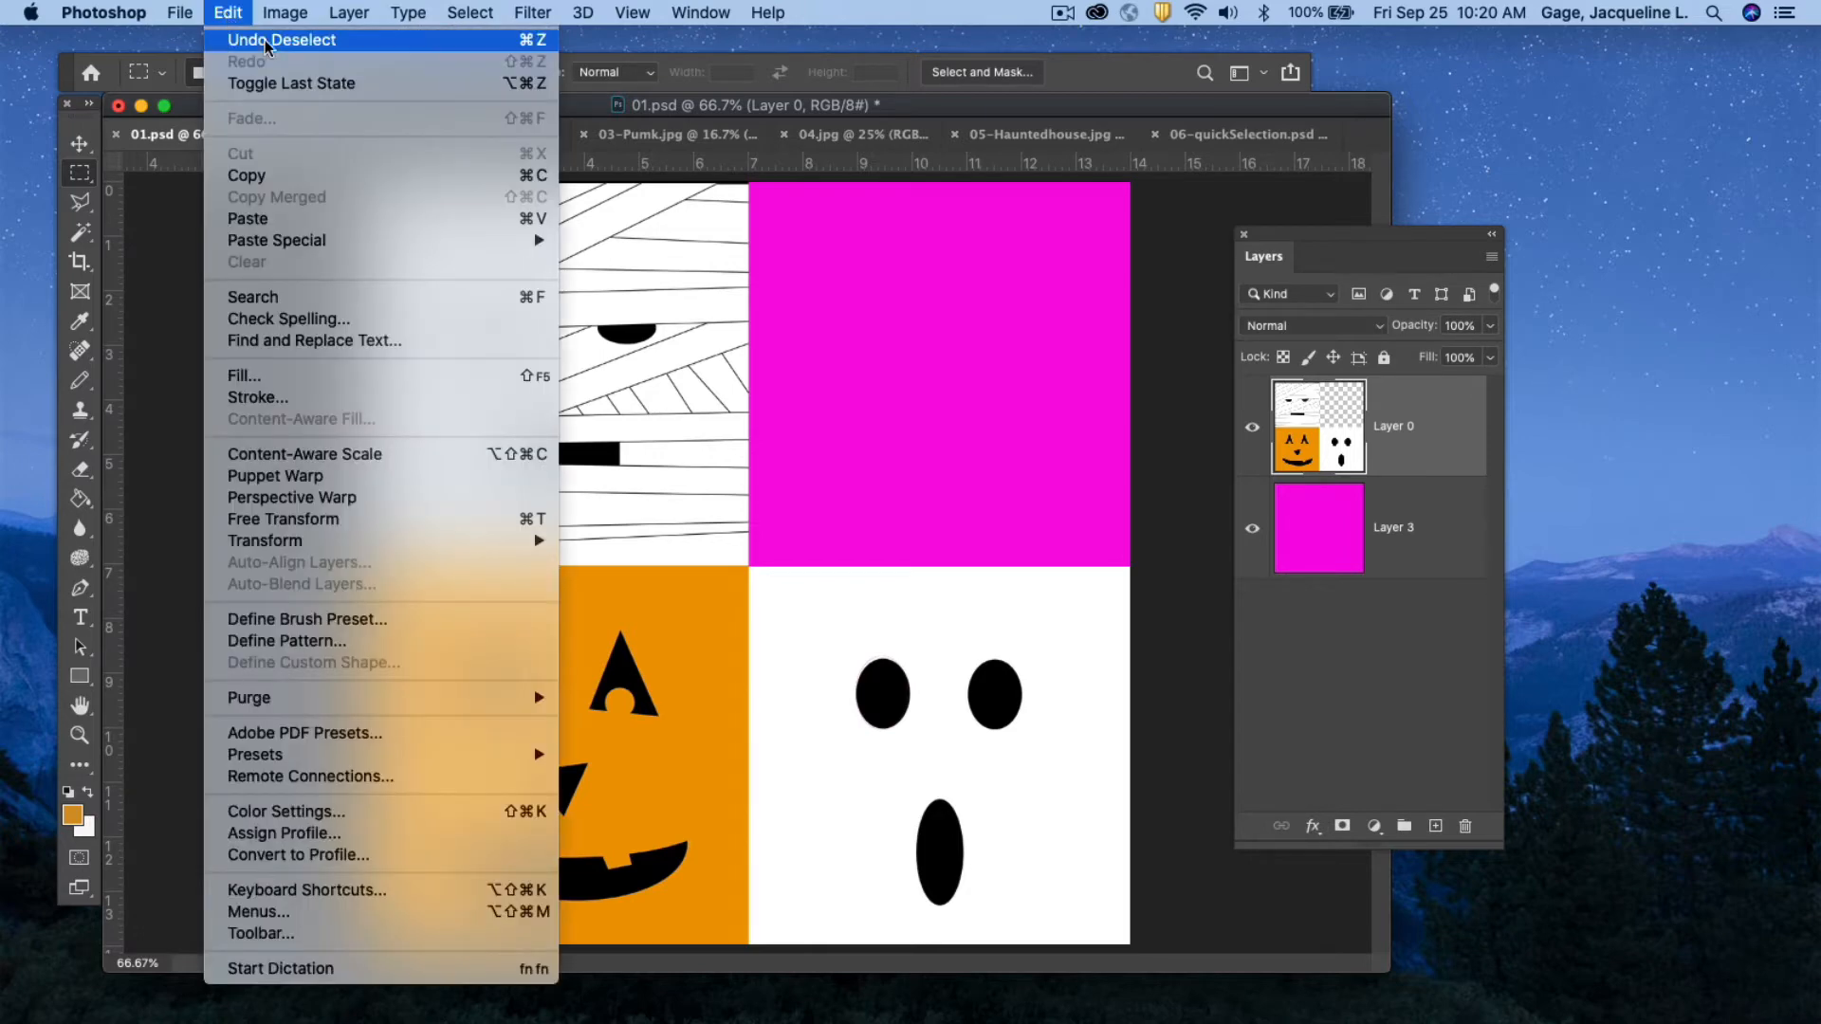
{"action": "left_click", "coordinate": [266, 40]}
{"action": "left_click", "coordinate": [221, 13]}
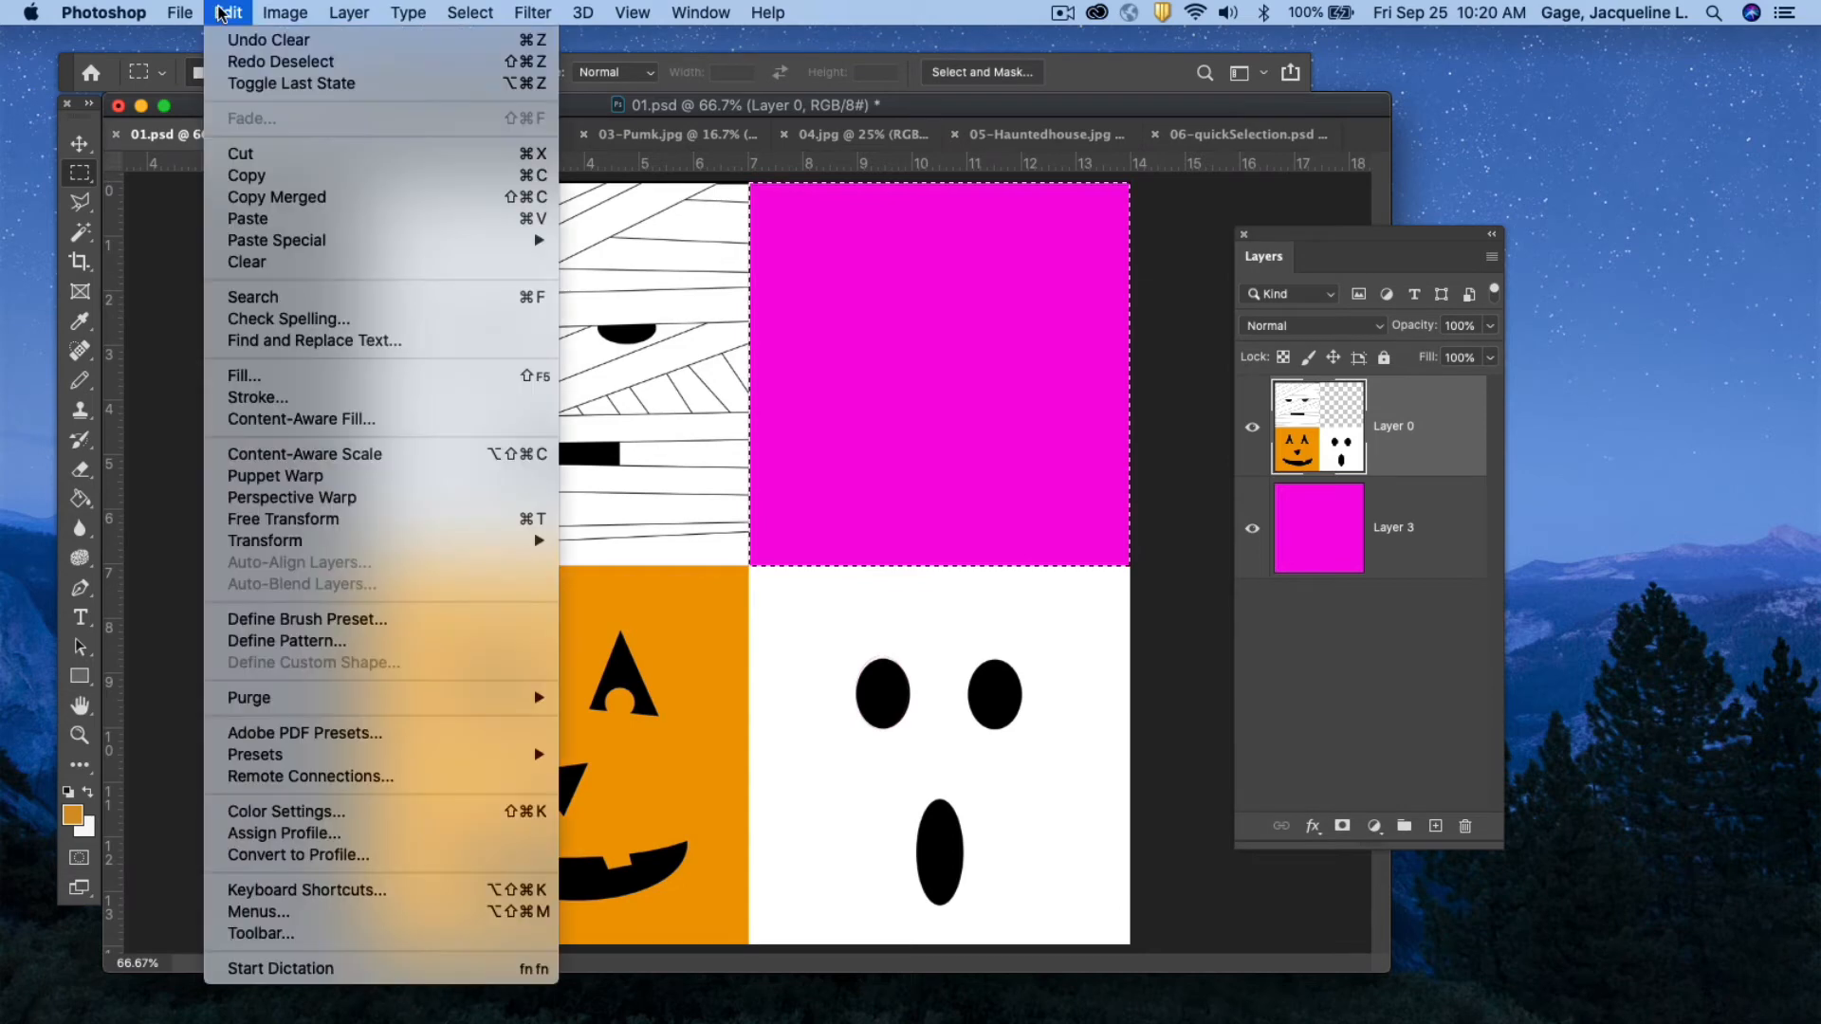
{"action": "left_click", "coordinate": [258, 40]}
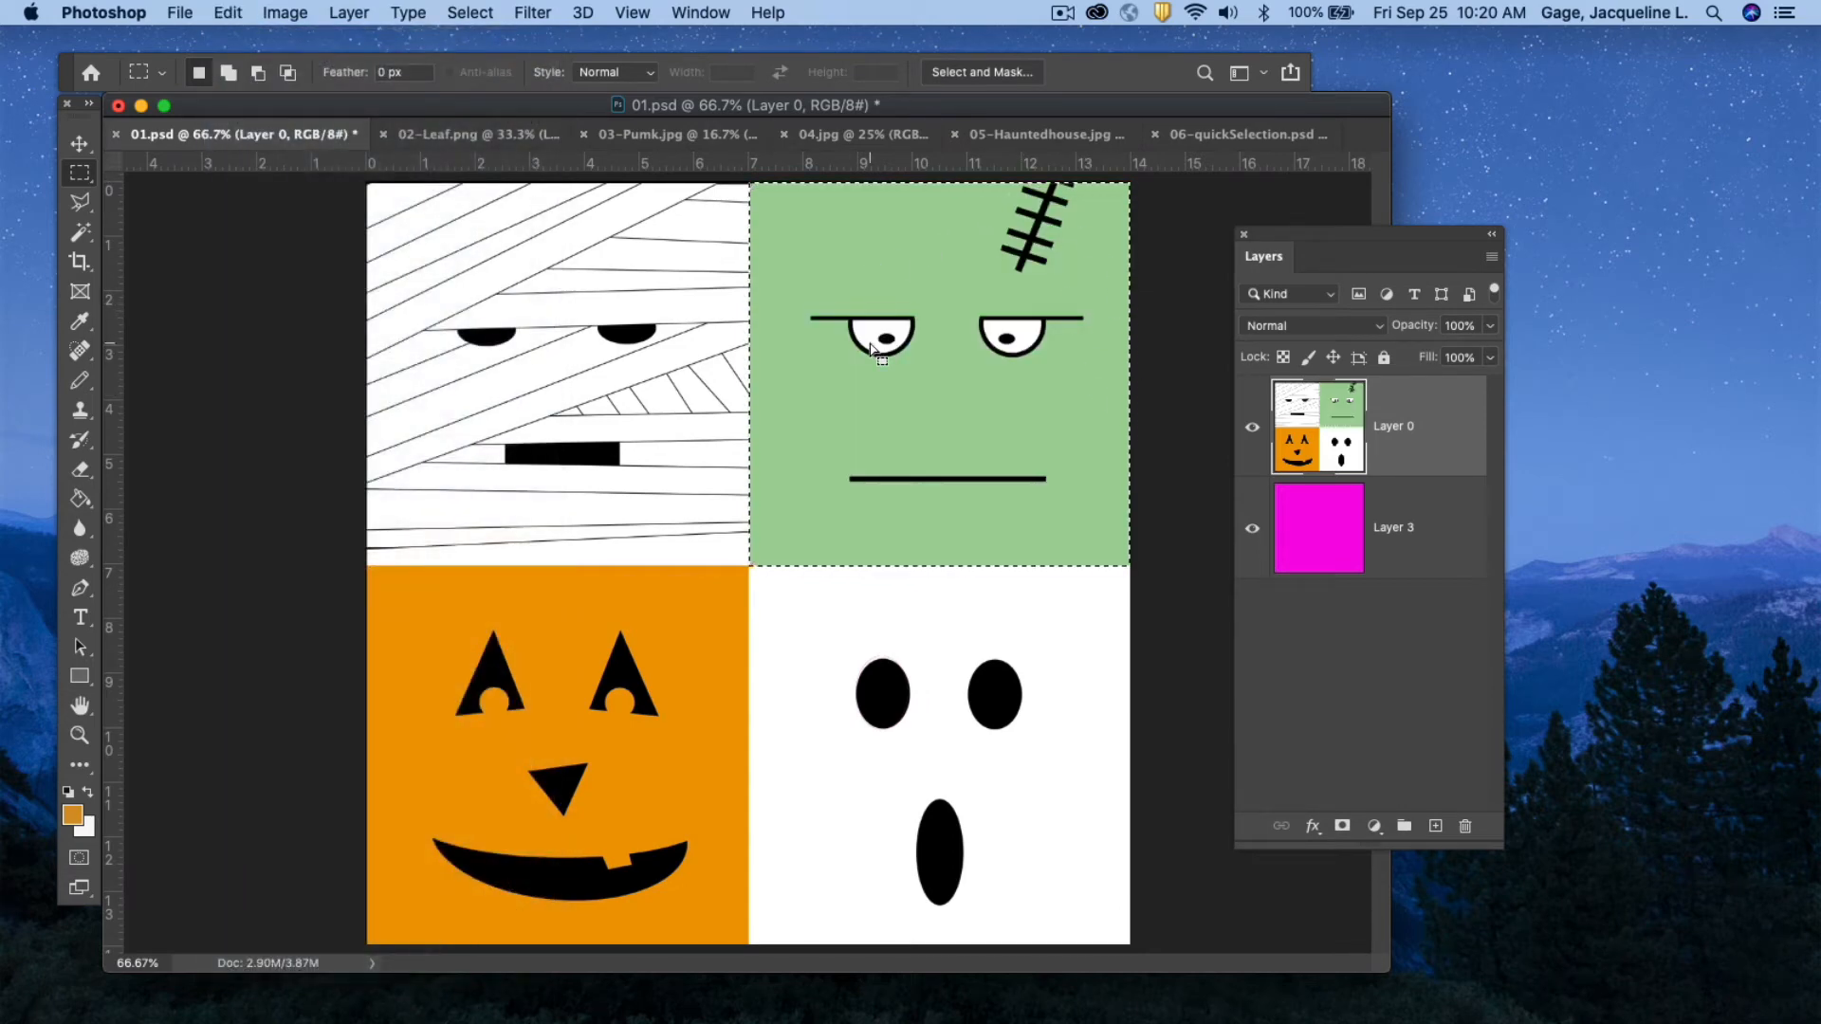
Copy the selected Frankenstein square and paste it as a new layer.
{"action": "left_click", "coordinate": [224, 14]}
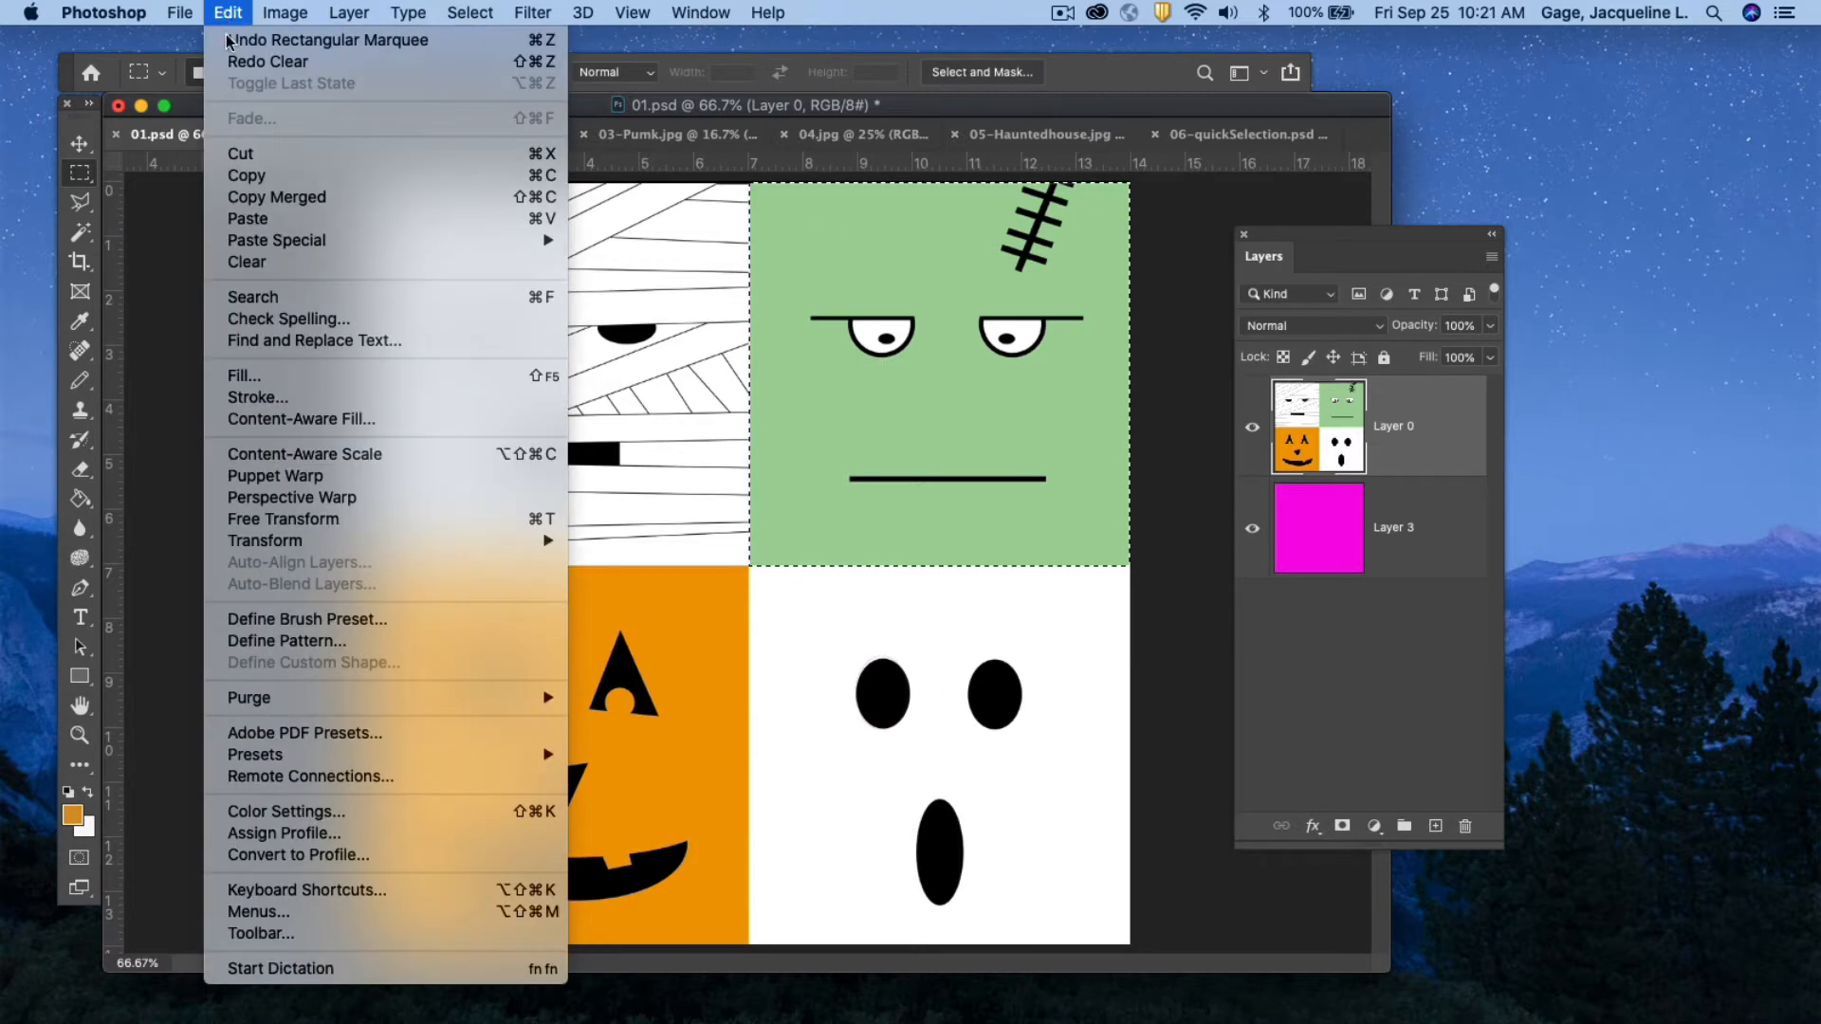
{"action": "left_click", "coordinate": [245, 179]}
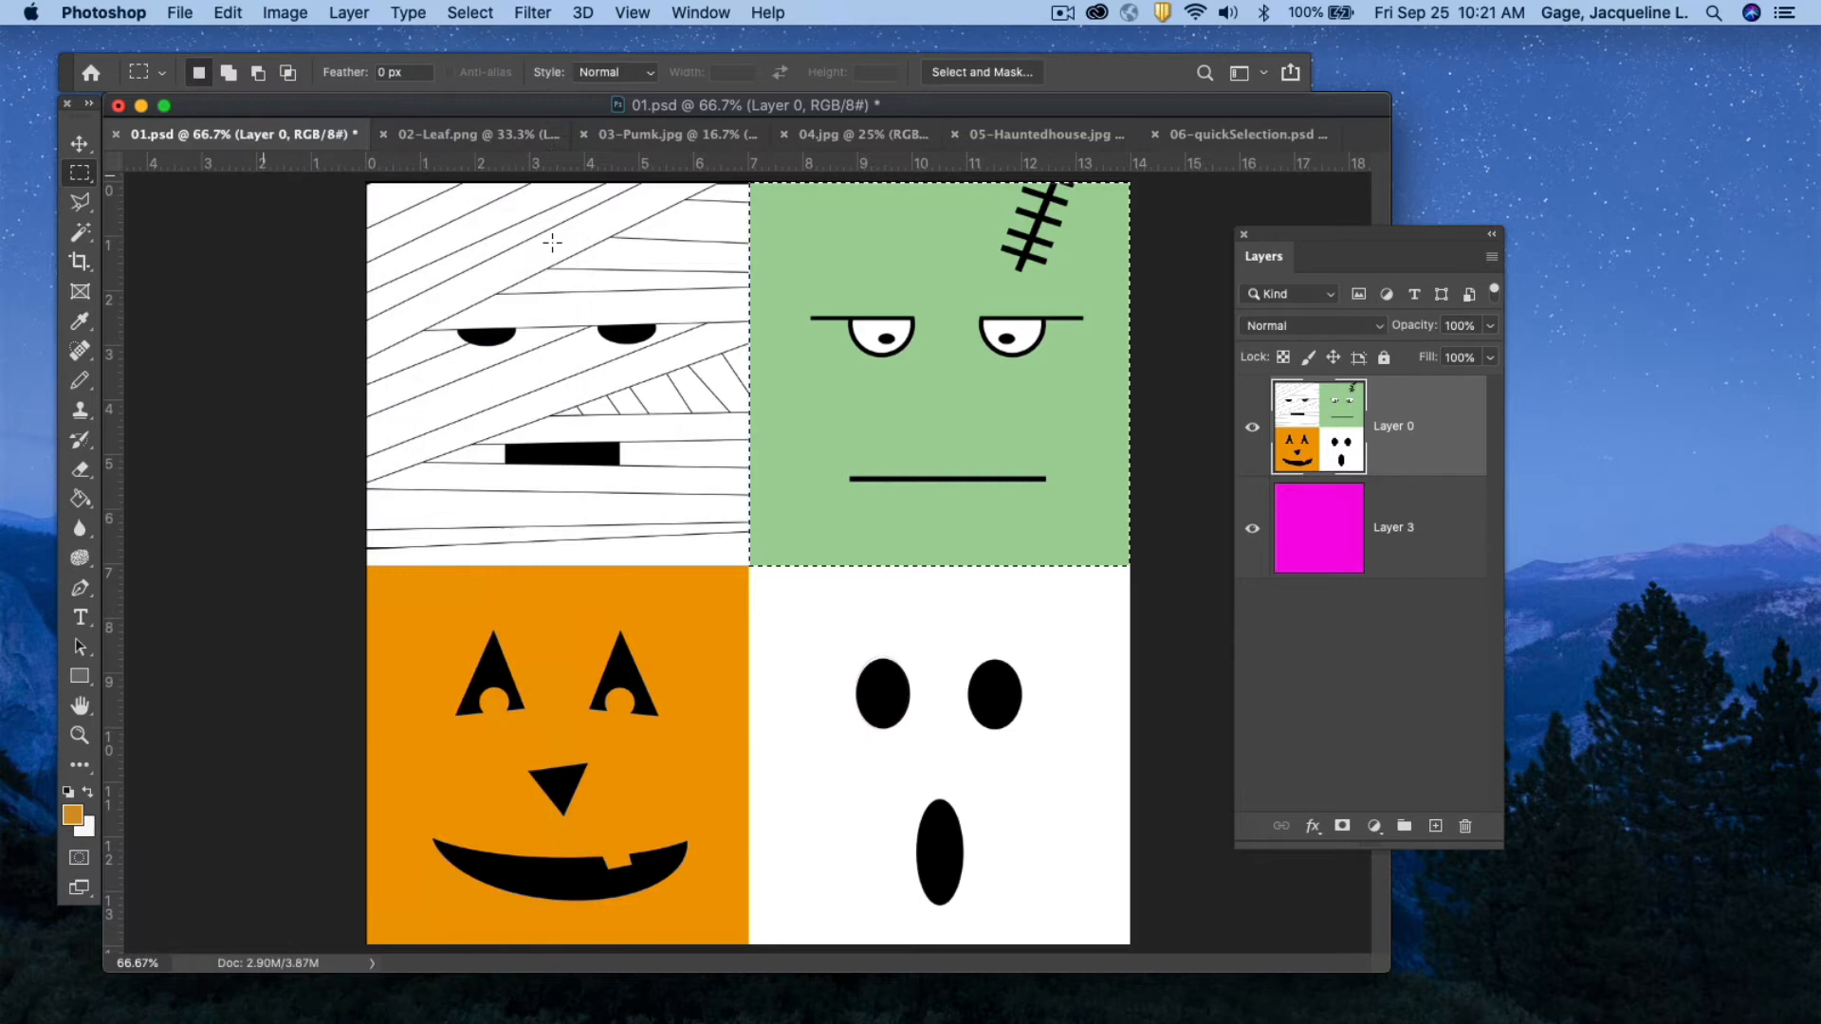
{"action": "left_click", "coordinate": [229, 13]}
{"action": "left_click", "coordinate": [249, 221]}
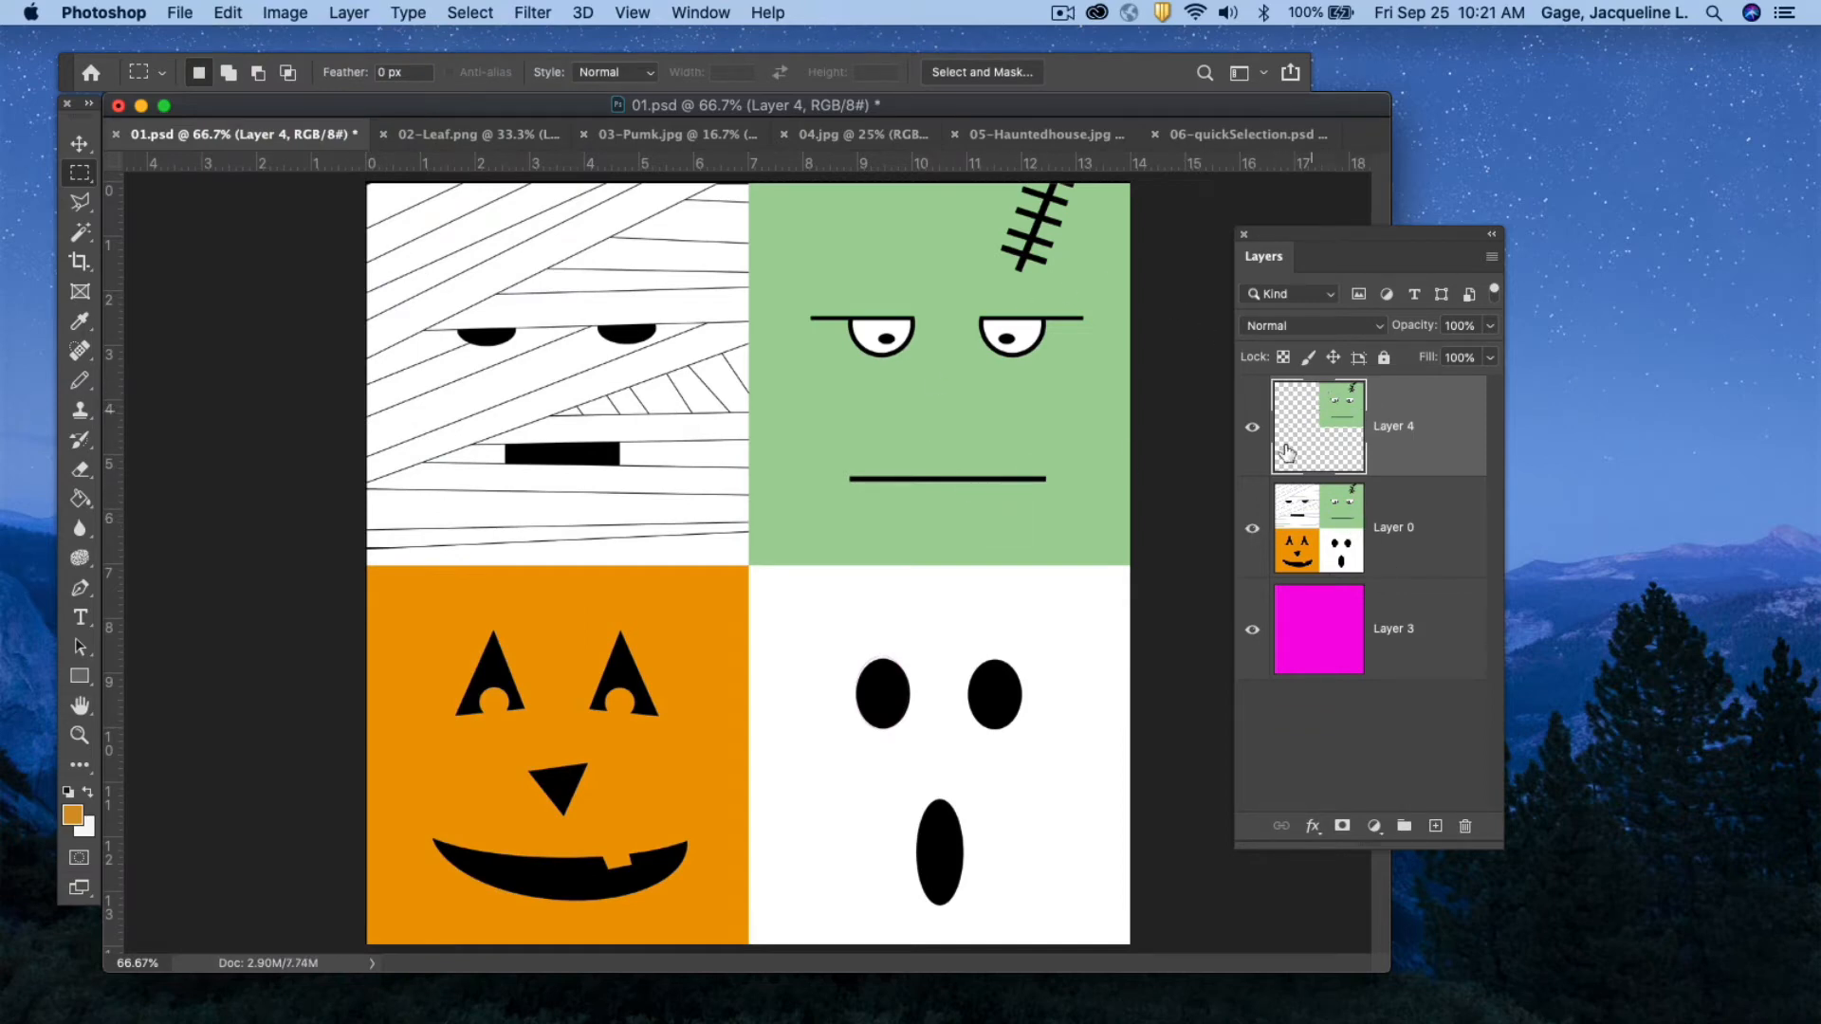
Hide and reshow Layer 0 and Layer 3 to view the pasted Frankenstein layer on its own.
{"action": "left_click", "coordinate": [1251, 531]}
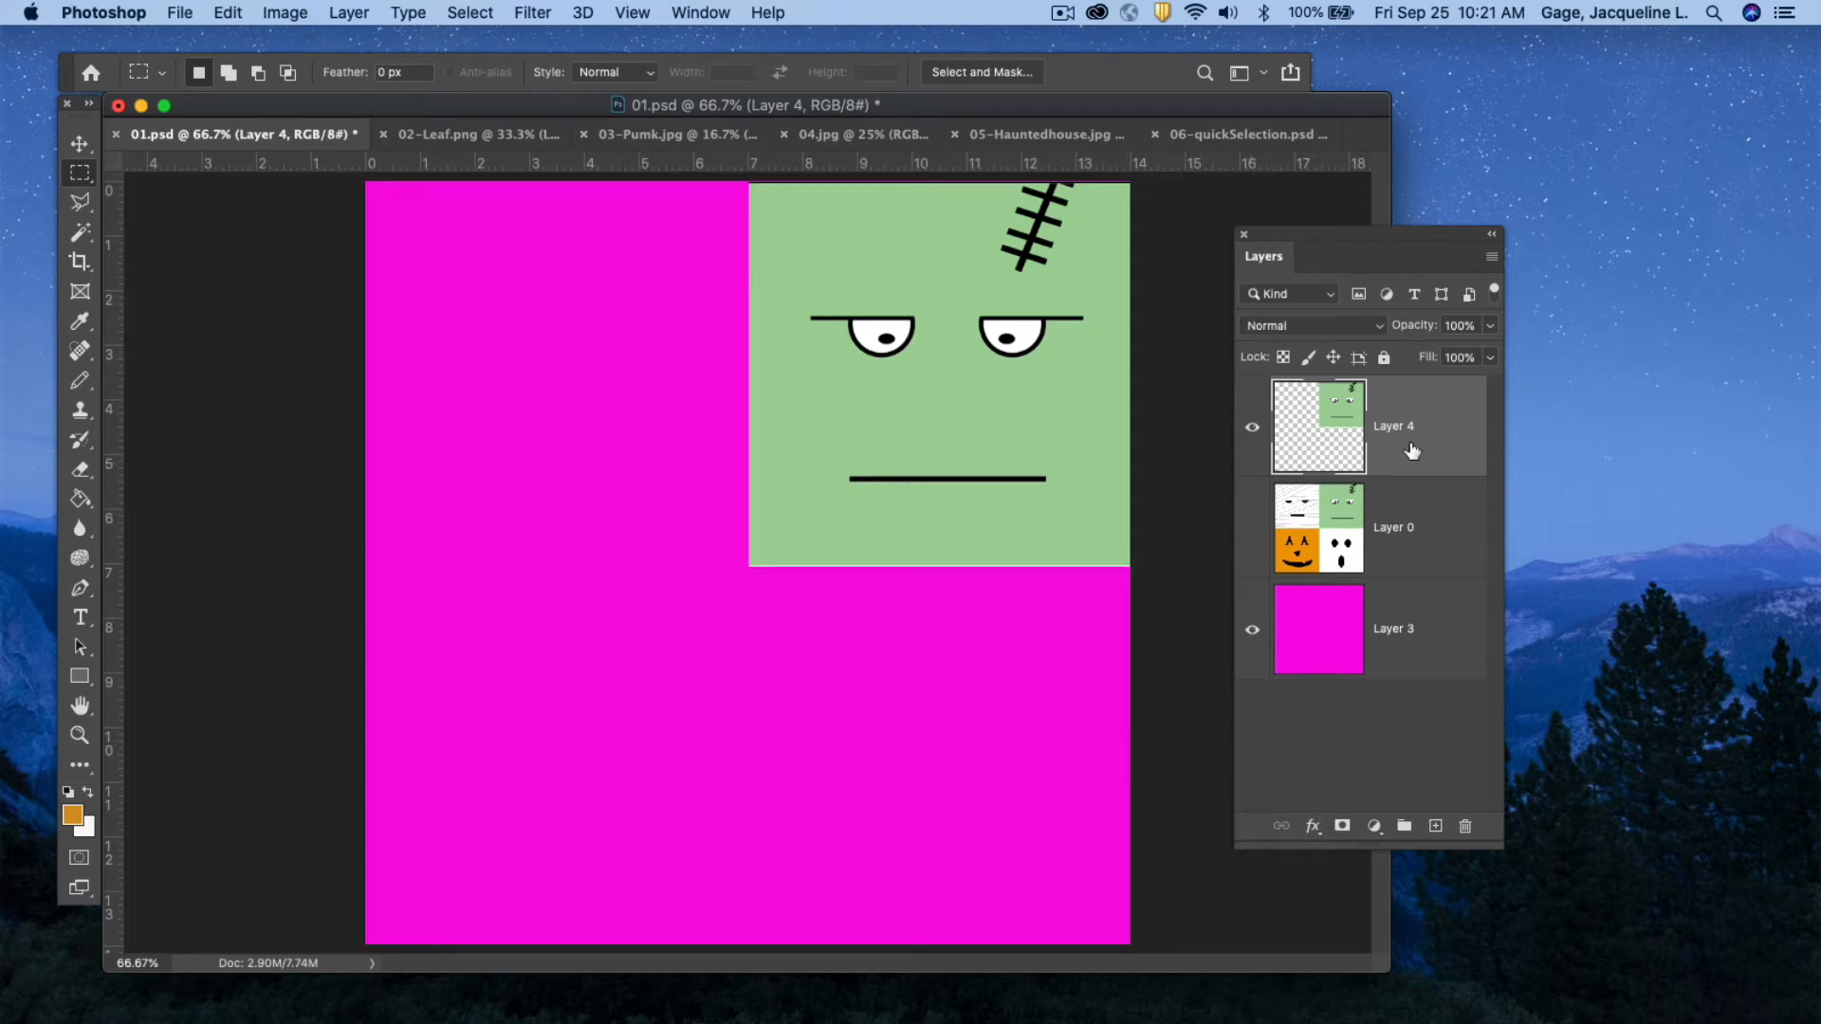
{"action": "left_click", "coordinate": [1252, 630]}
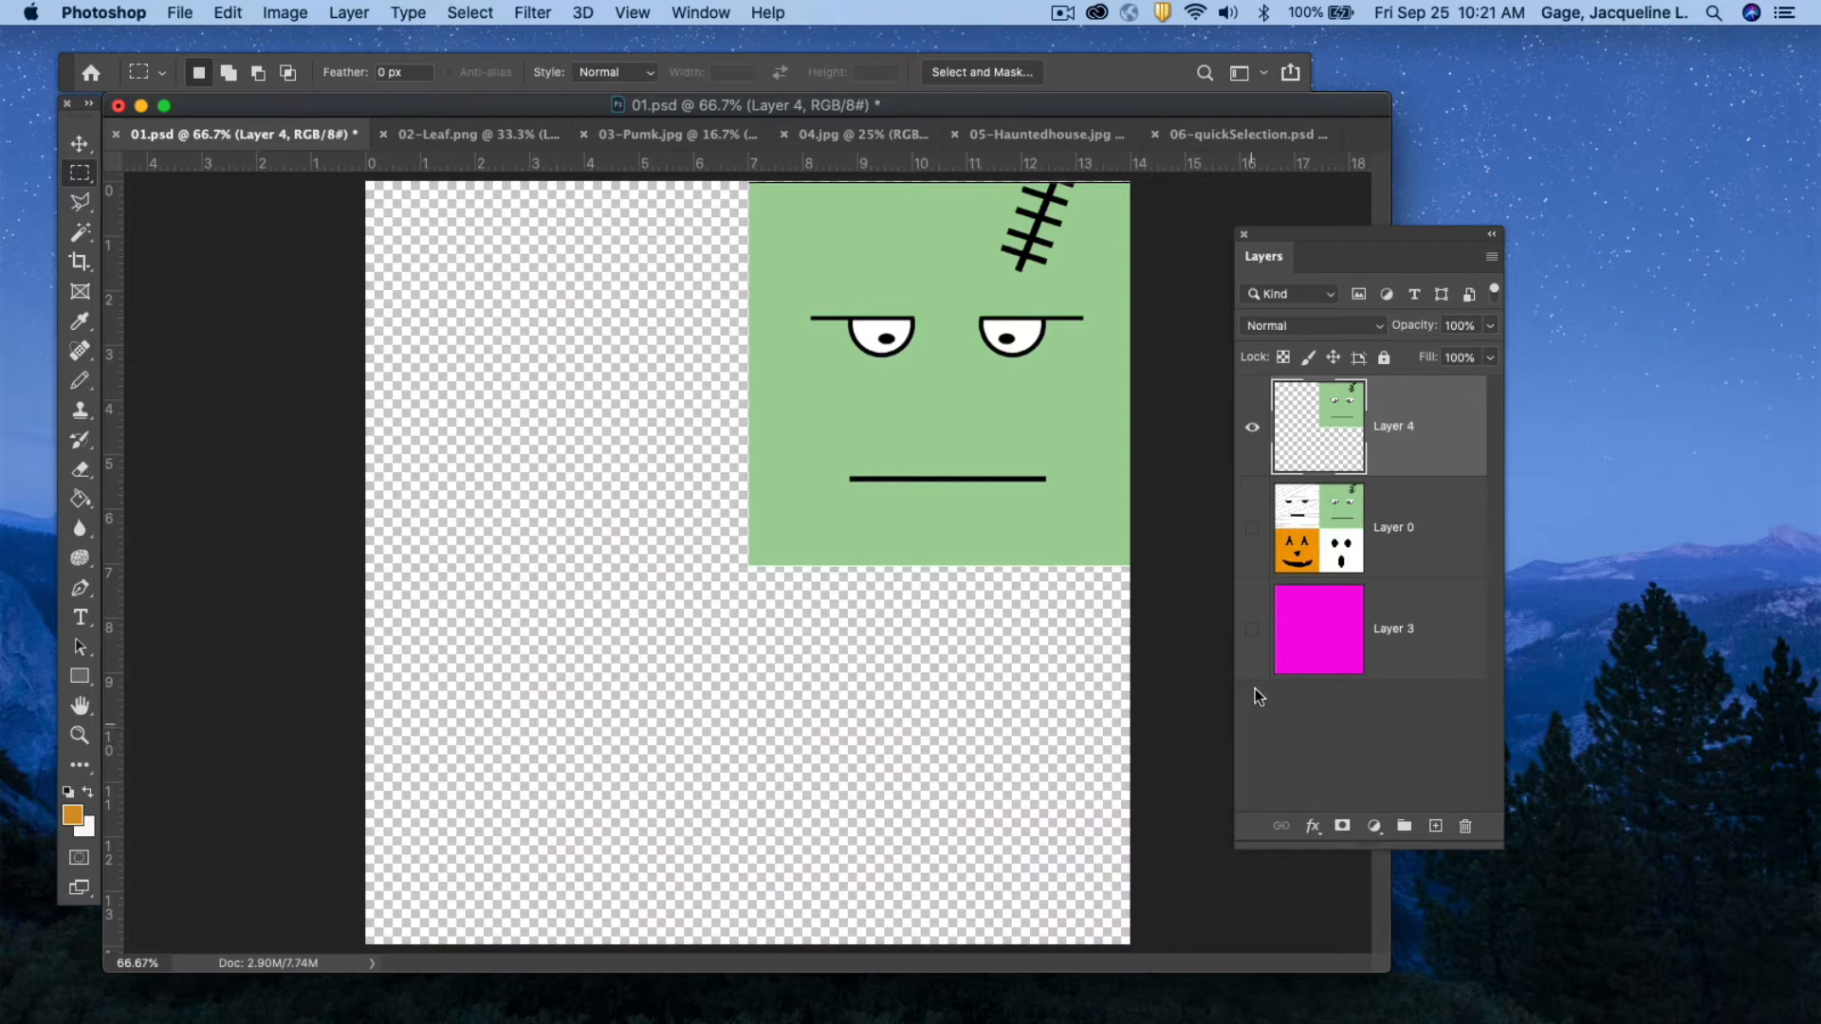
{"action": "left_click", "coordinate": [1252, 629]}
{"action": "left_click", "coordinate": [1252, 528]}
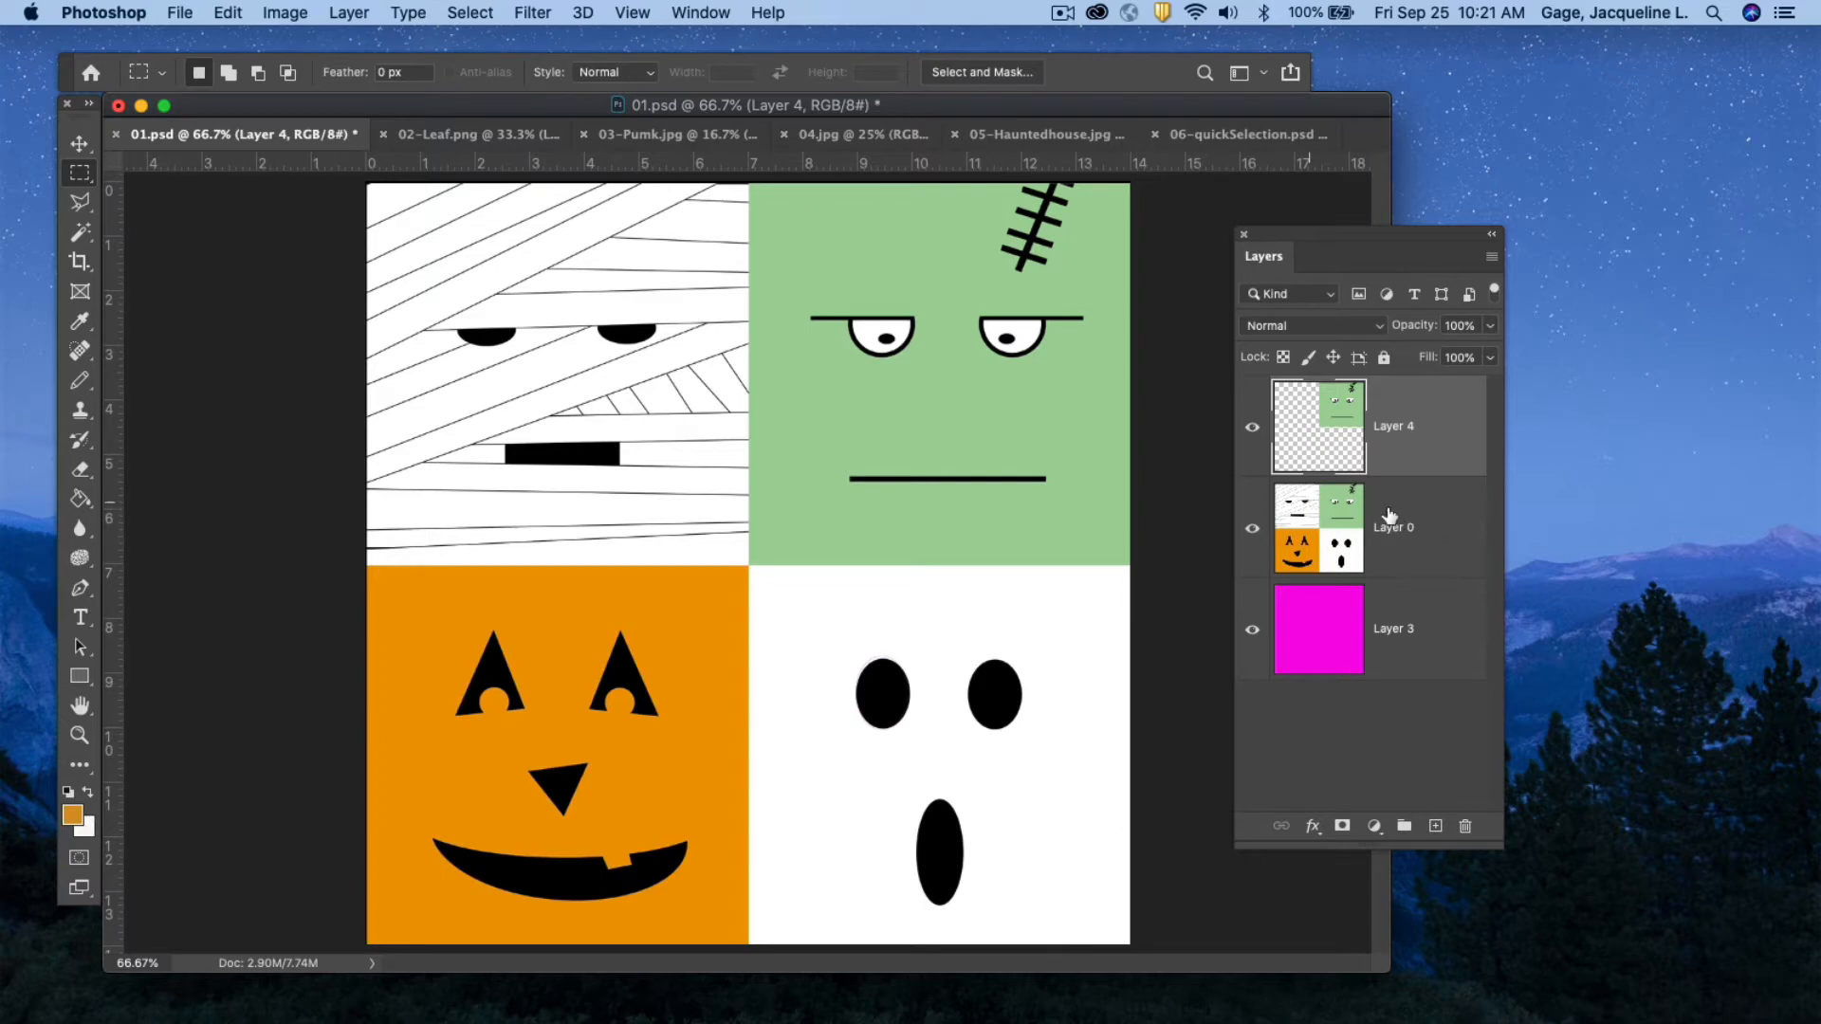
On Layer 0, select the mummy's mouth with the Rectangular Marquee and copy it to a new layer via Layer via Copy.
{"action": "left_click", "coordinate": [1432, 512]}
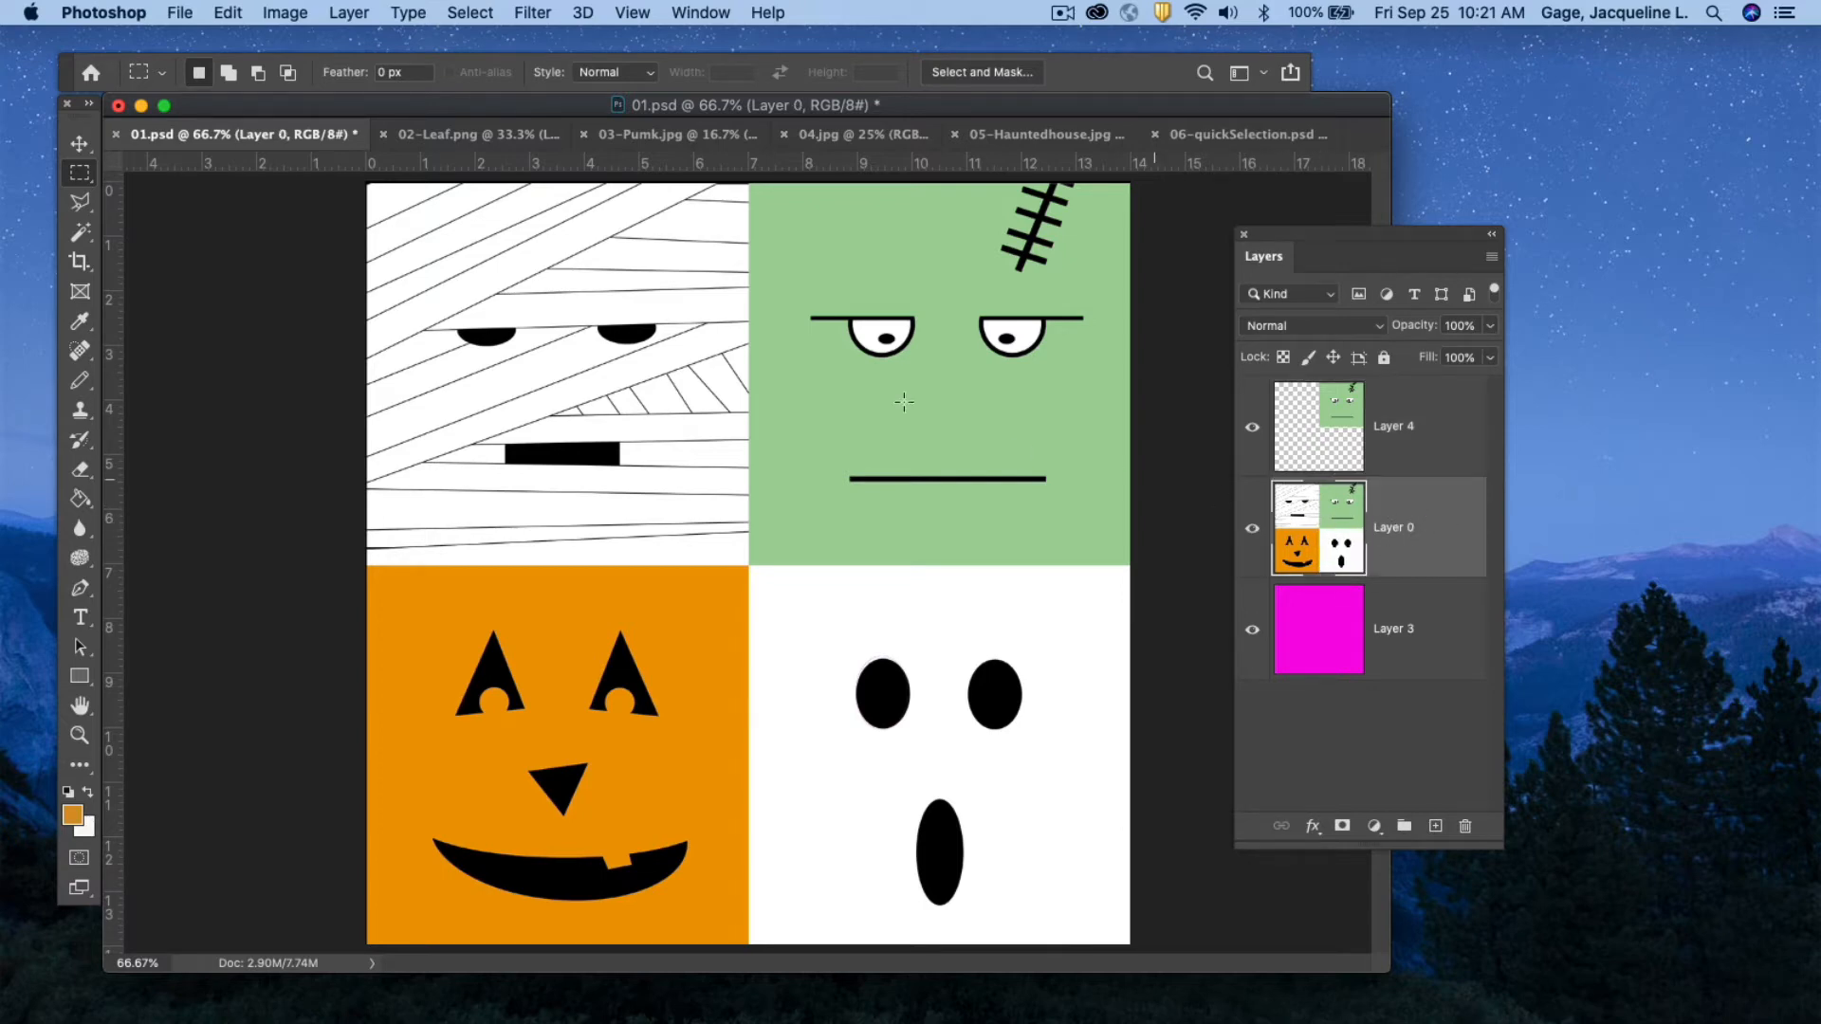
{"action": "left_click", "coordinate": [80, 176]}
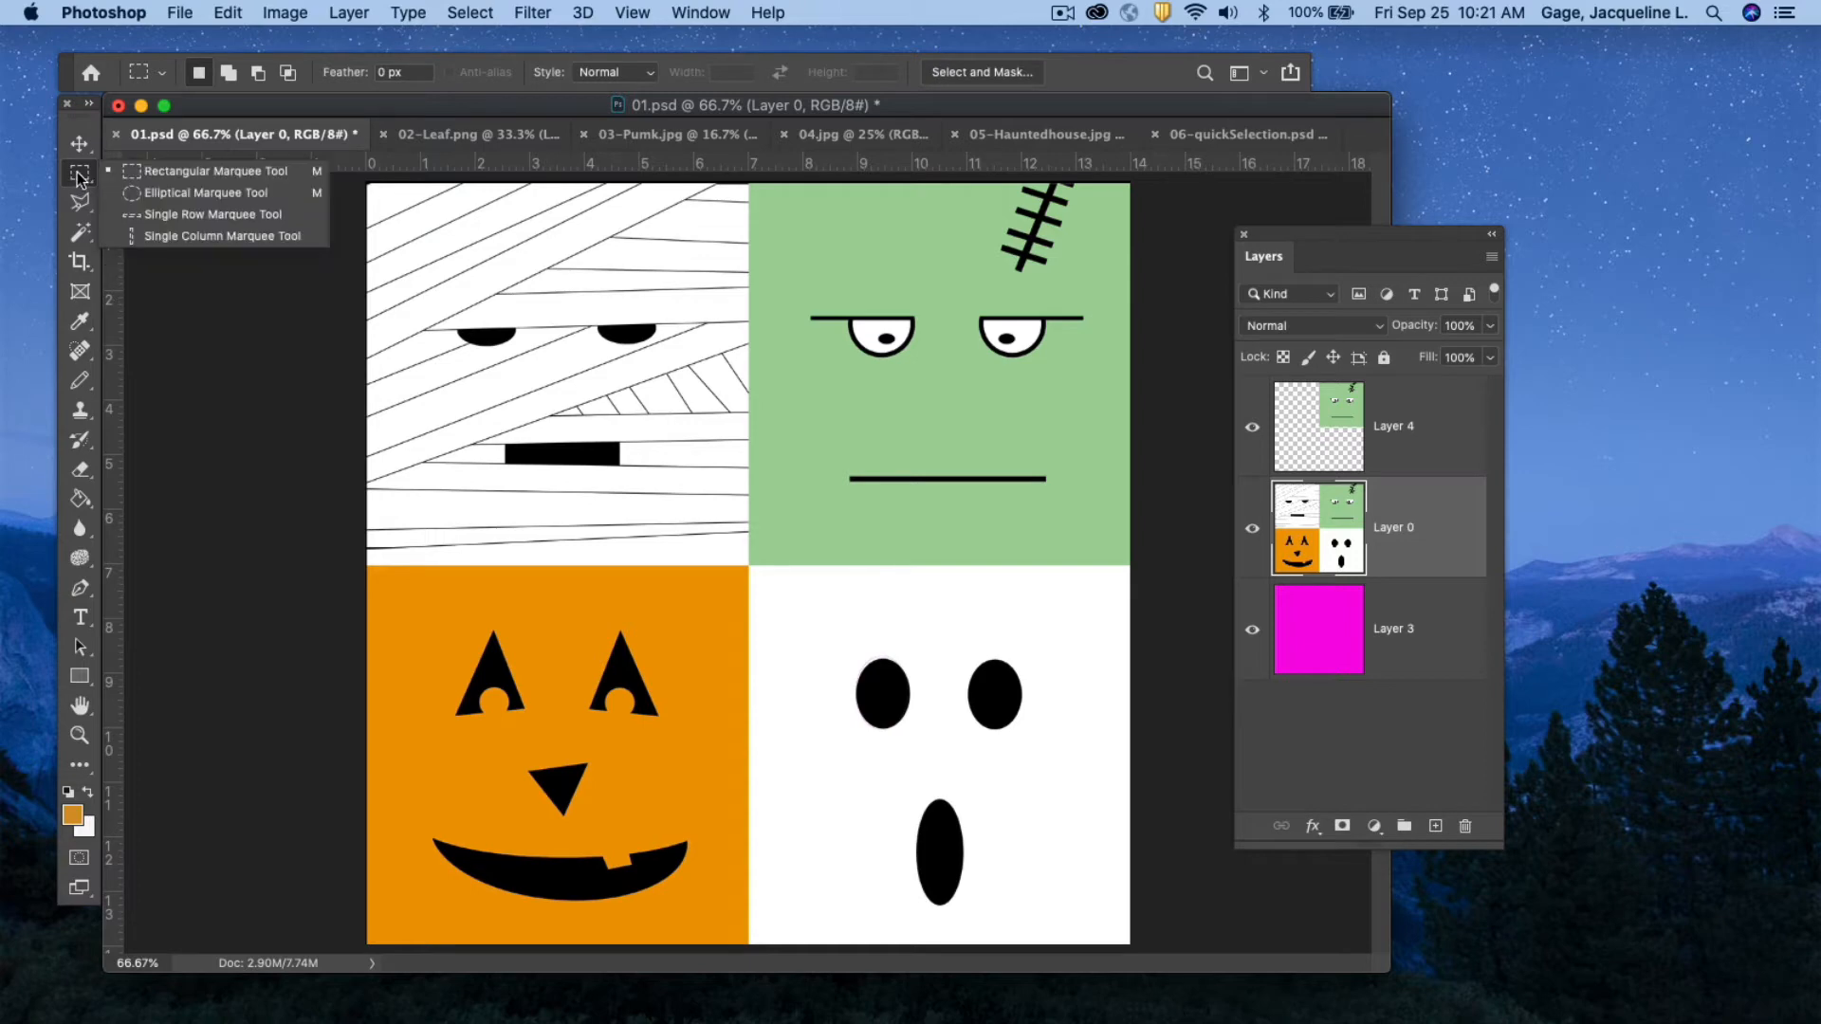
{"action": "left_click", "coordinate": [140, 175]}
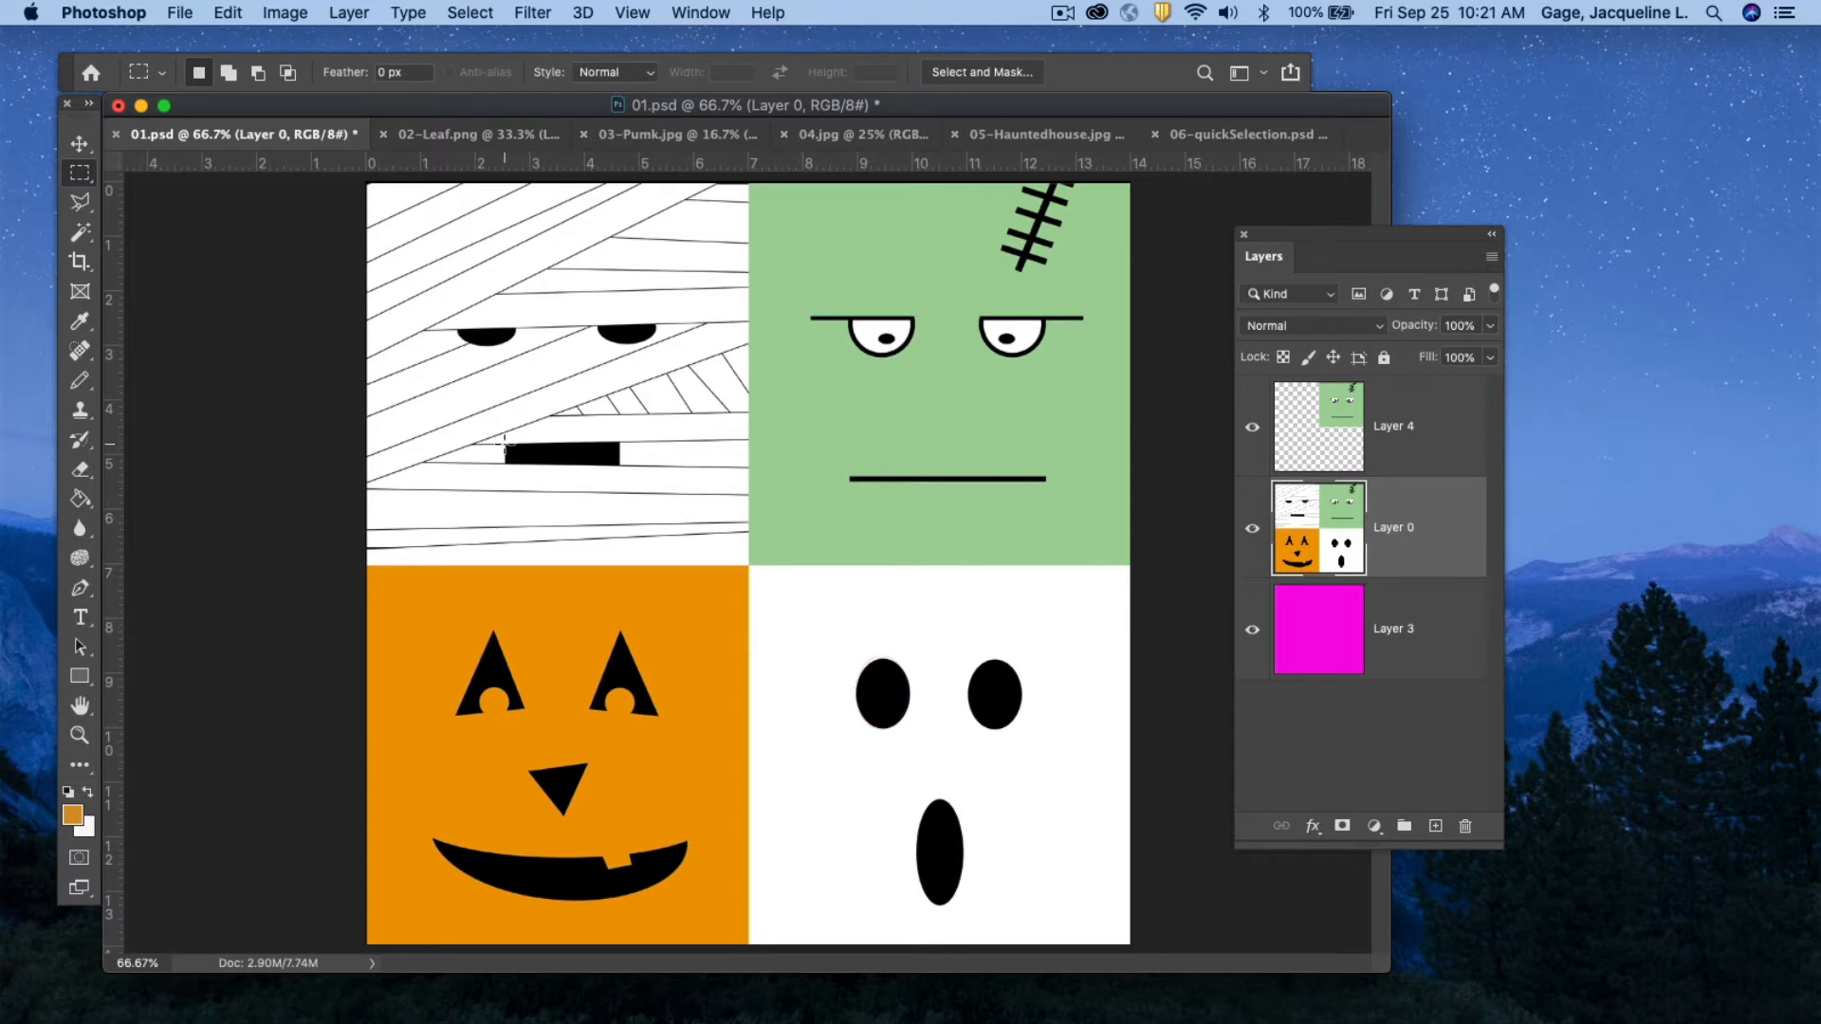
{"action": "left_click_drag", "start_coordinate": [506, 443], "coordinate": [619, 467]}
{"action": "key", "text": "Delete"}
{"action": "key", "text": "super+z"}
{"action": "key", "text": "super+j"}
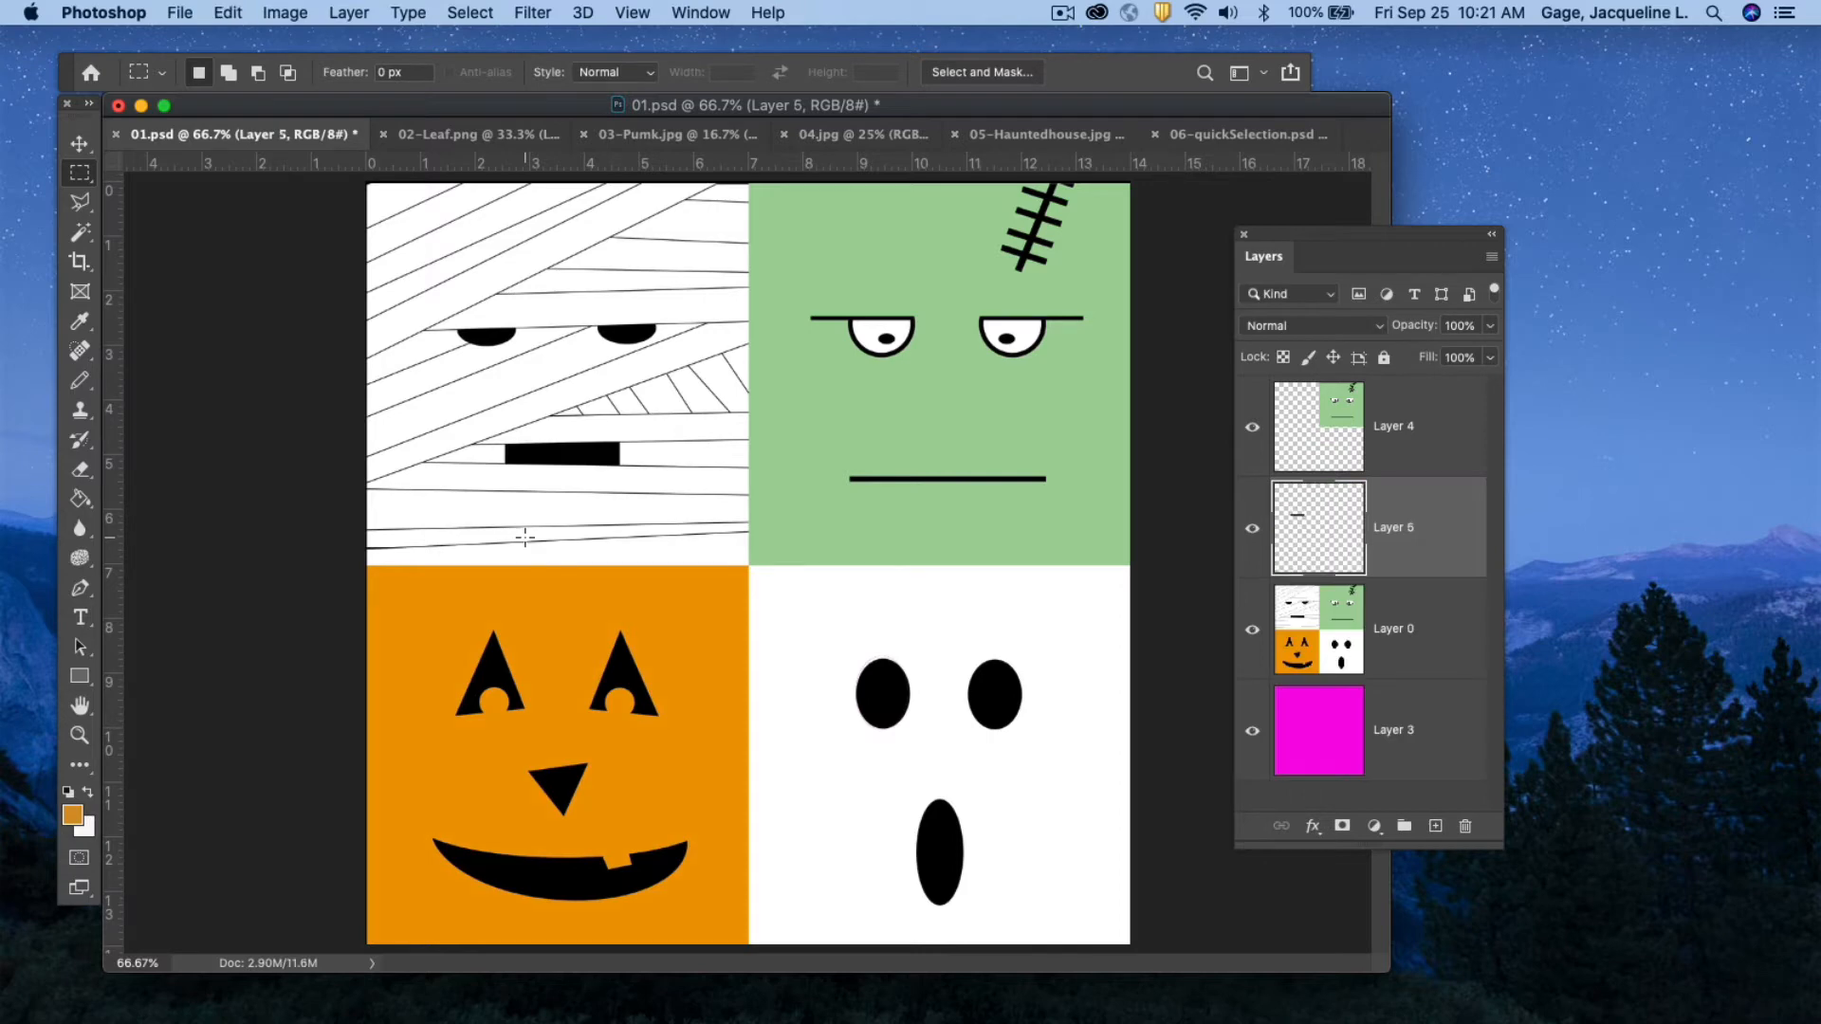
Hide and reshow Layer 4 and Layer 0 to view the copied mouth layer alone.
{"action": "left_click", "coordinate": [1251, 427]}
{"action": "left_click", "coordinate": [1251, 630]}
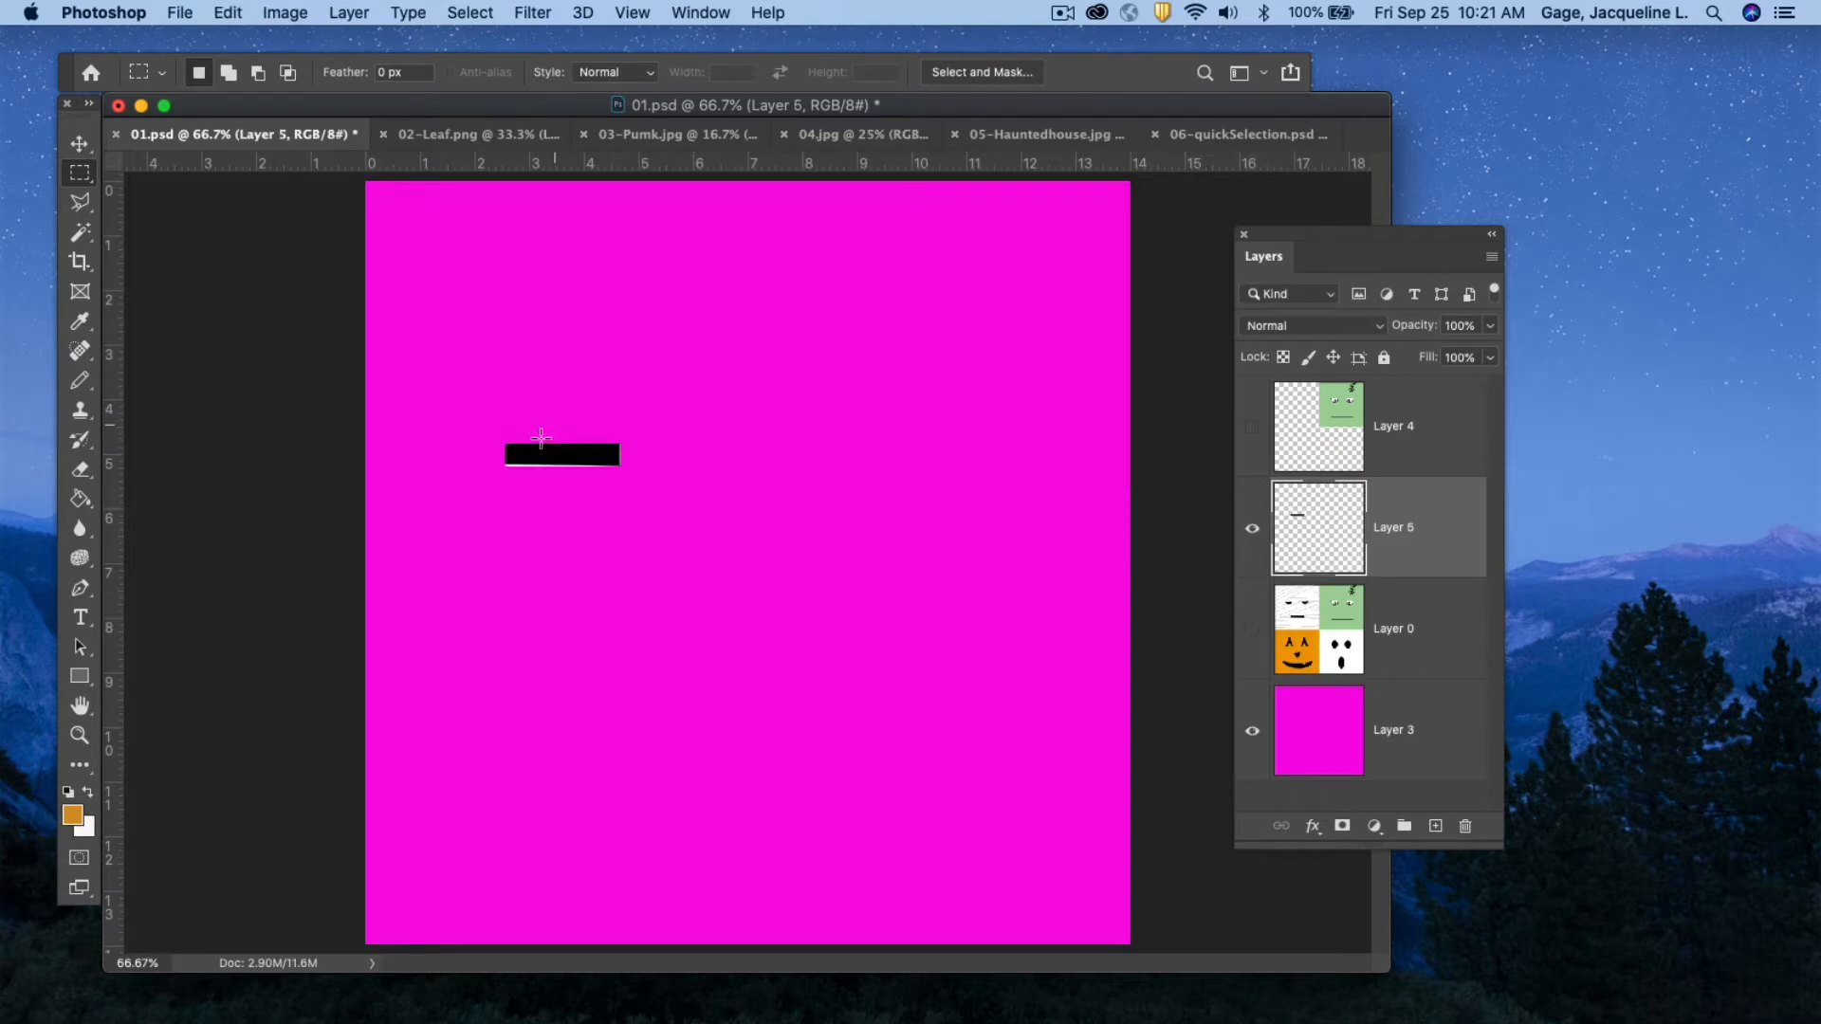
{"action": "left_click", "coordinate": [1252, 630]}
{"action": "left_click", "coordinate": [1251, 429]}
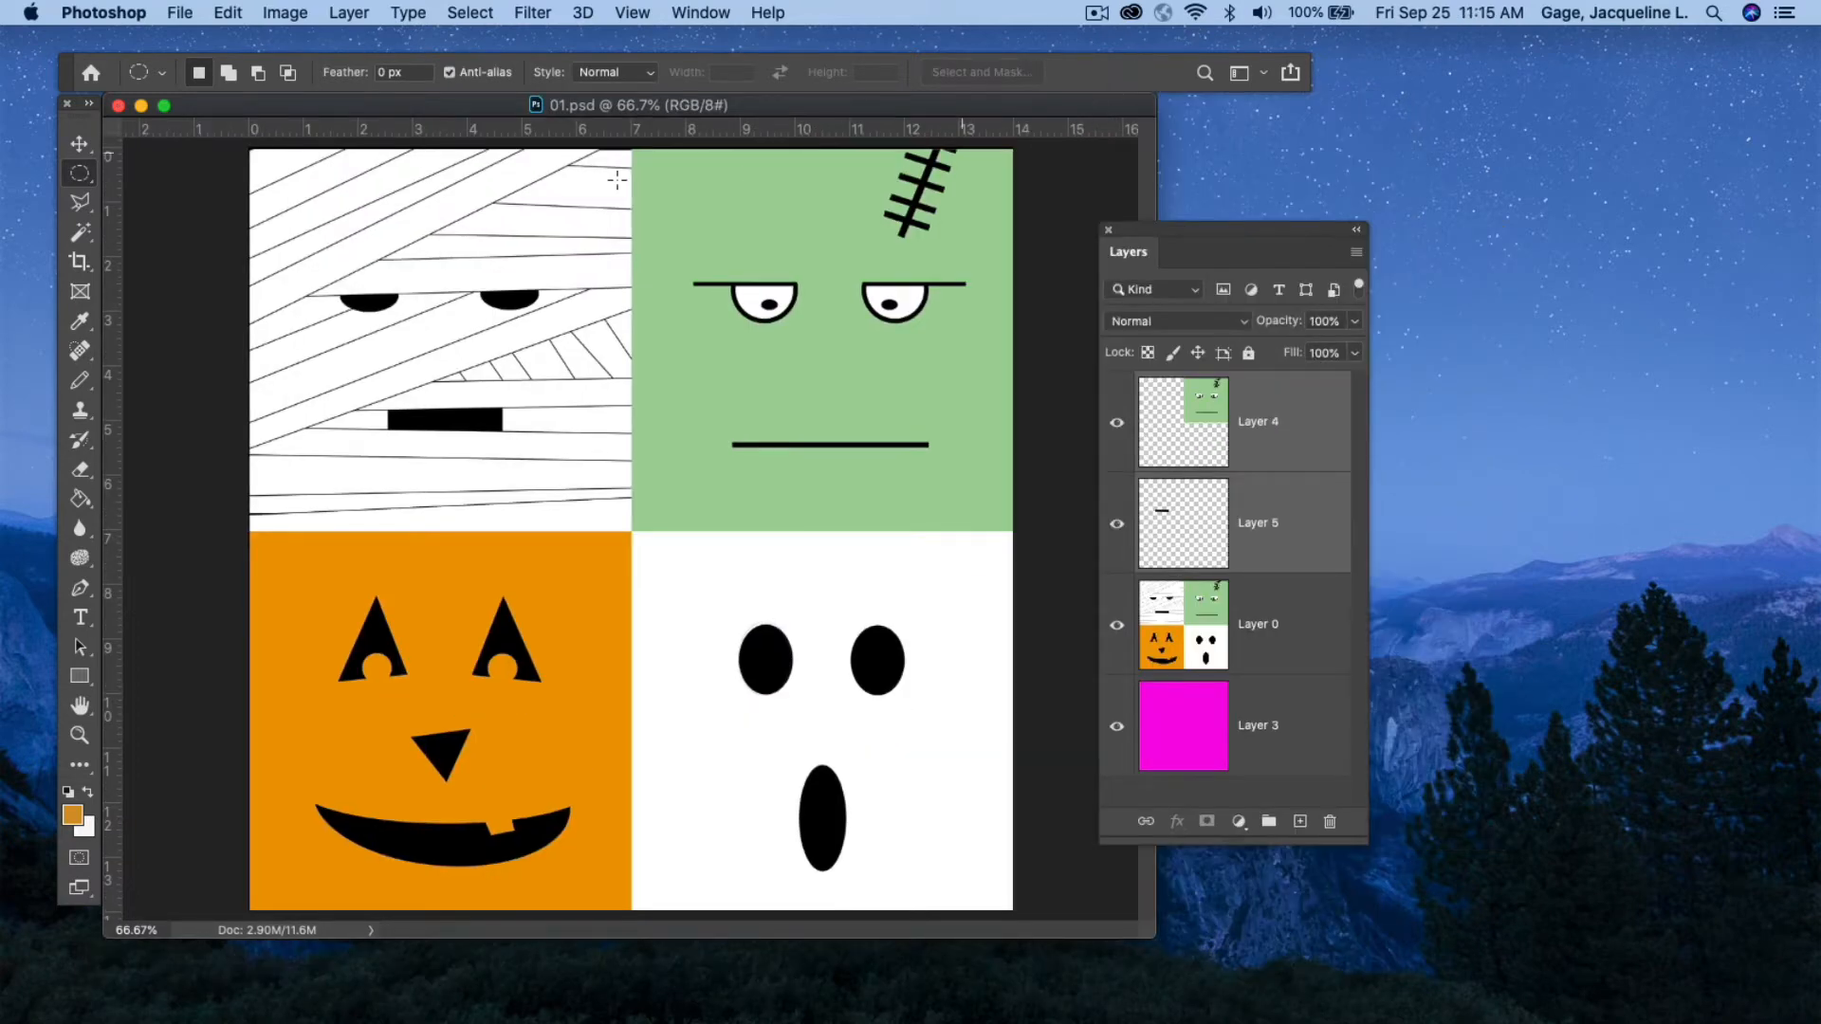
Select Layer 4 and Layer 5 together and delete both layers, confirming the deletion.
{"action": "left_click", "coordinate": [80, 173]}
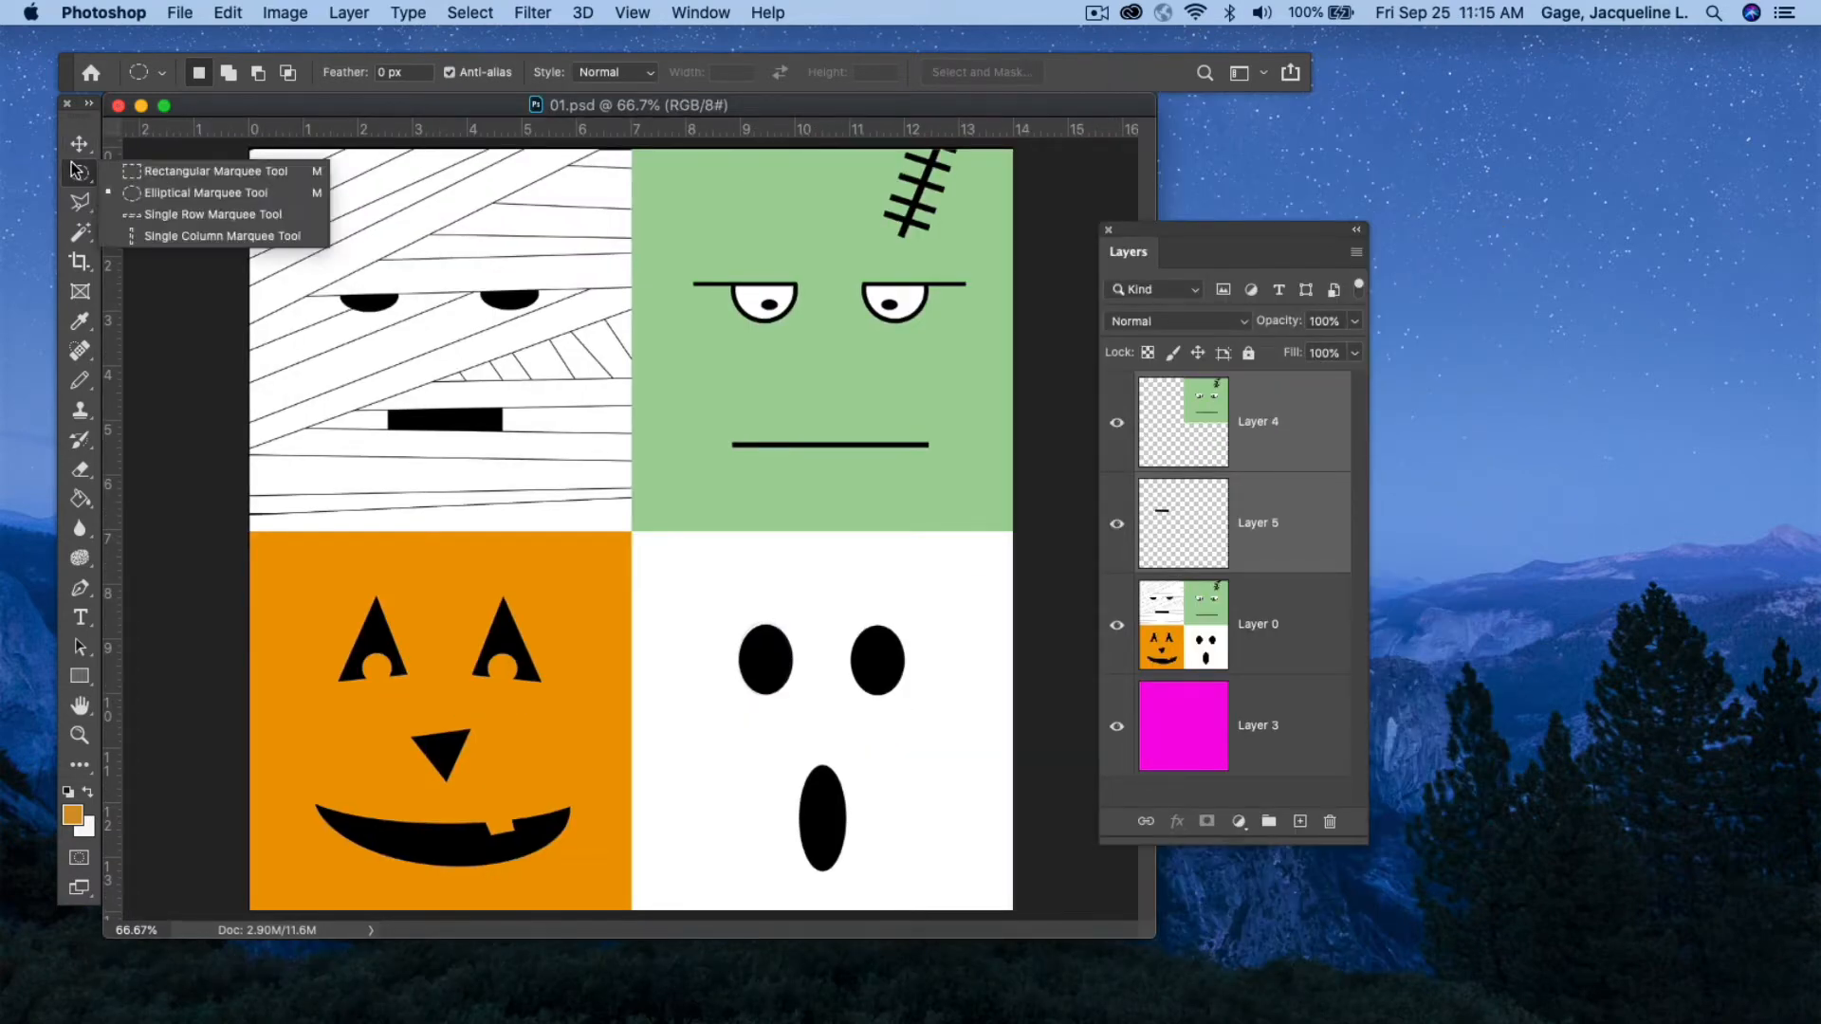
{"action": "left_click", "coordinate": [150, 194]}
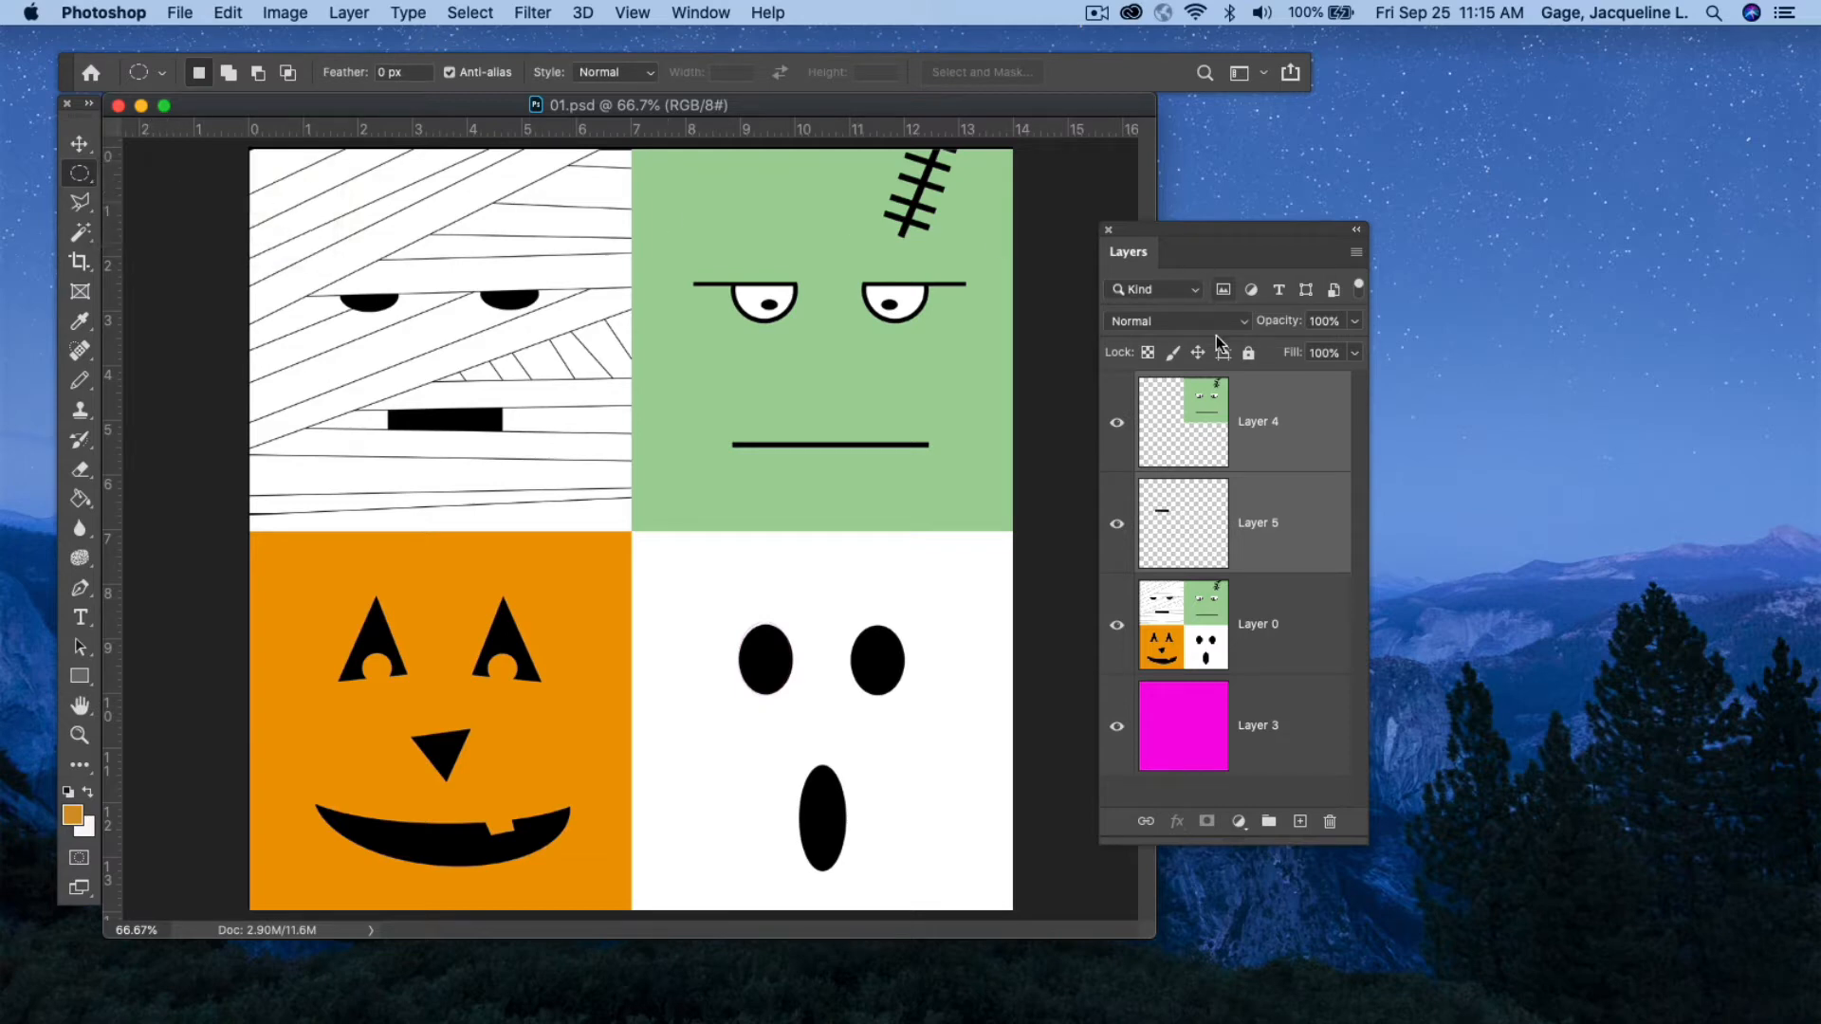
{"action": "left_click", "coordinate": [1274, 410]}
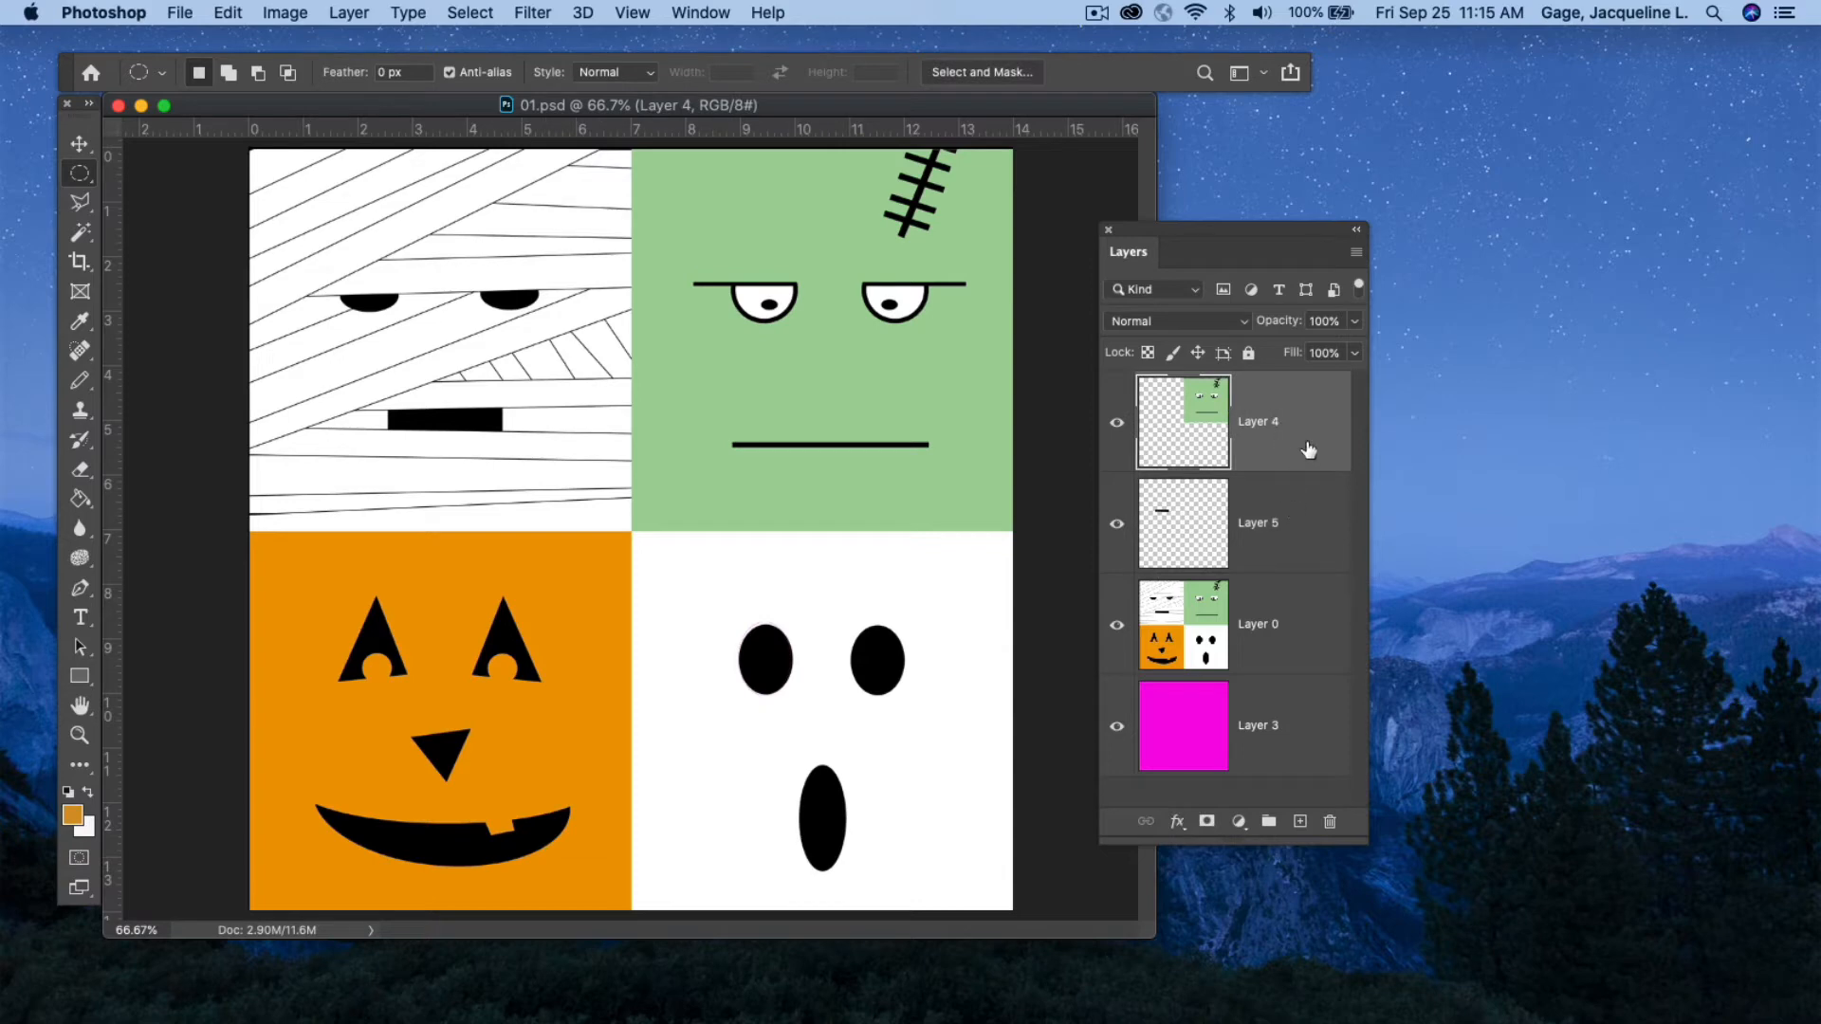
{"action": "left_click", "coordinate": [1301, 512], "text": "shift"}
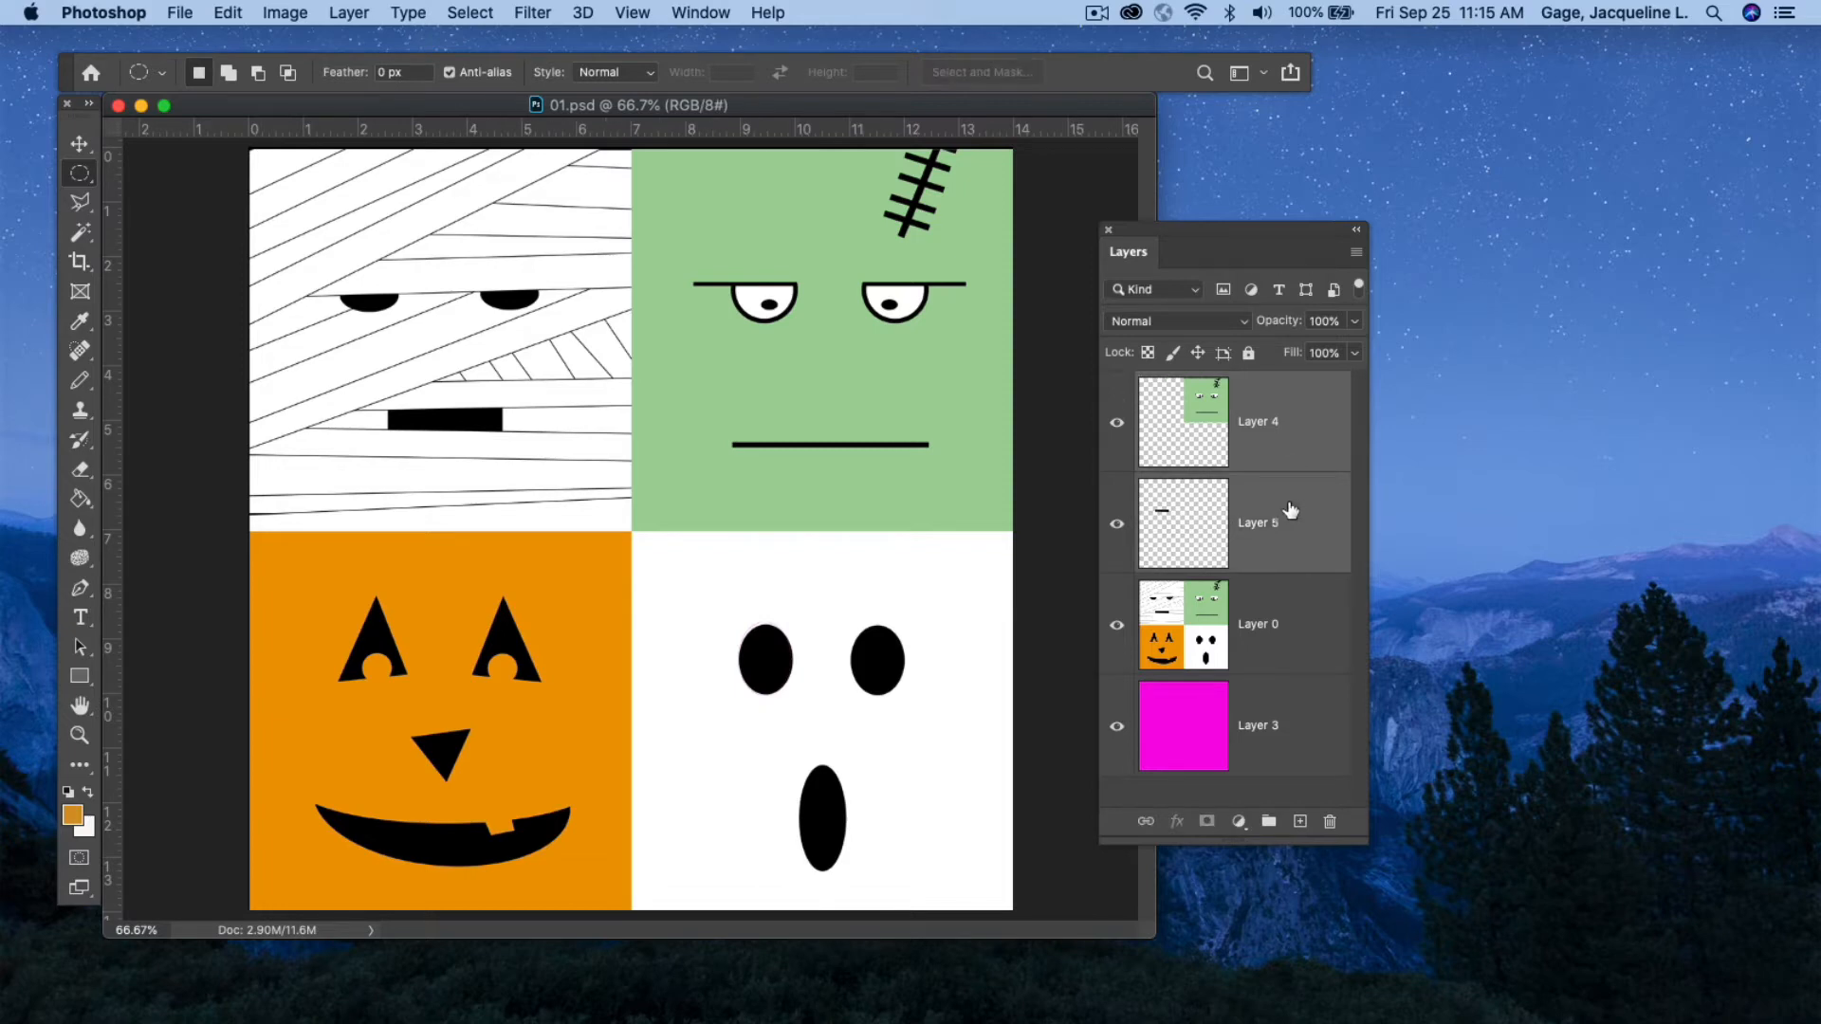
{"action": "left_click", "coordinate": [1332, 821]}
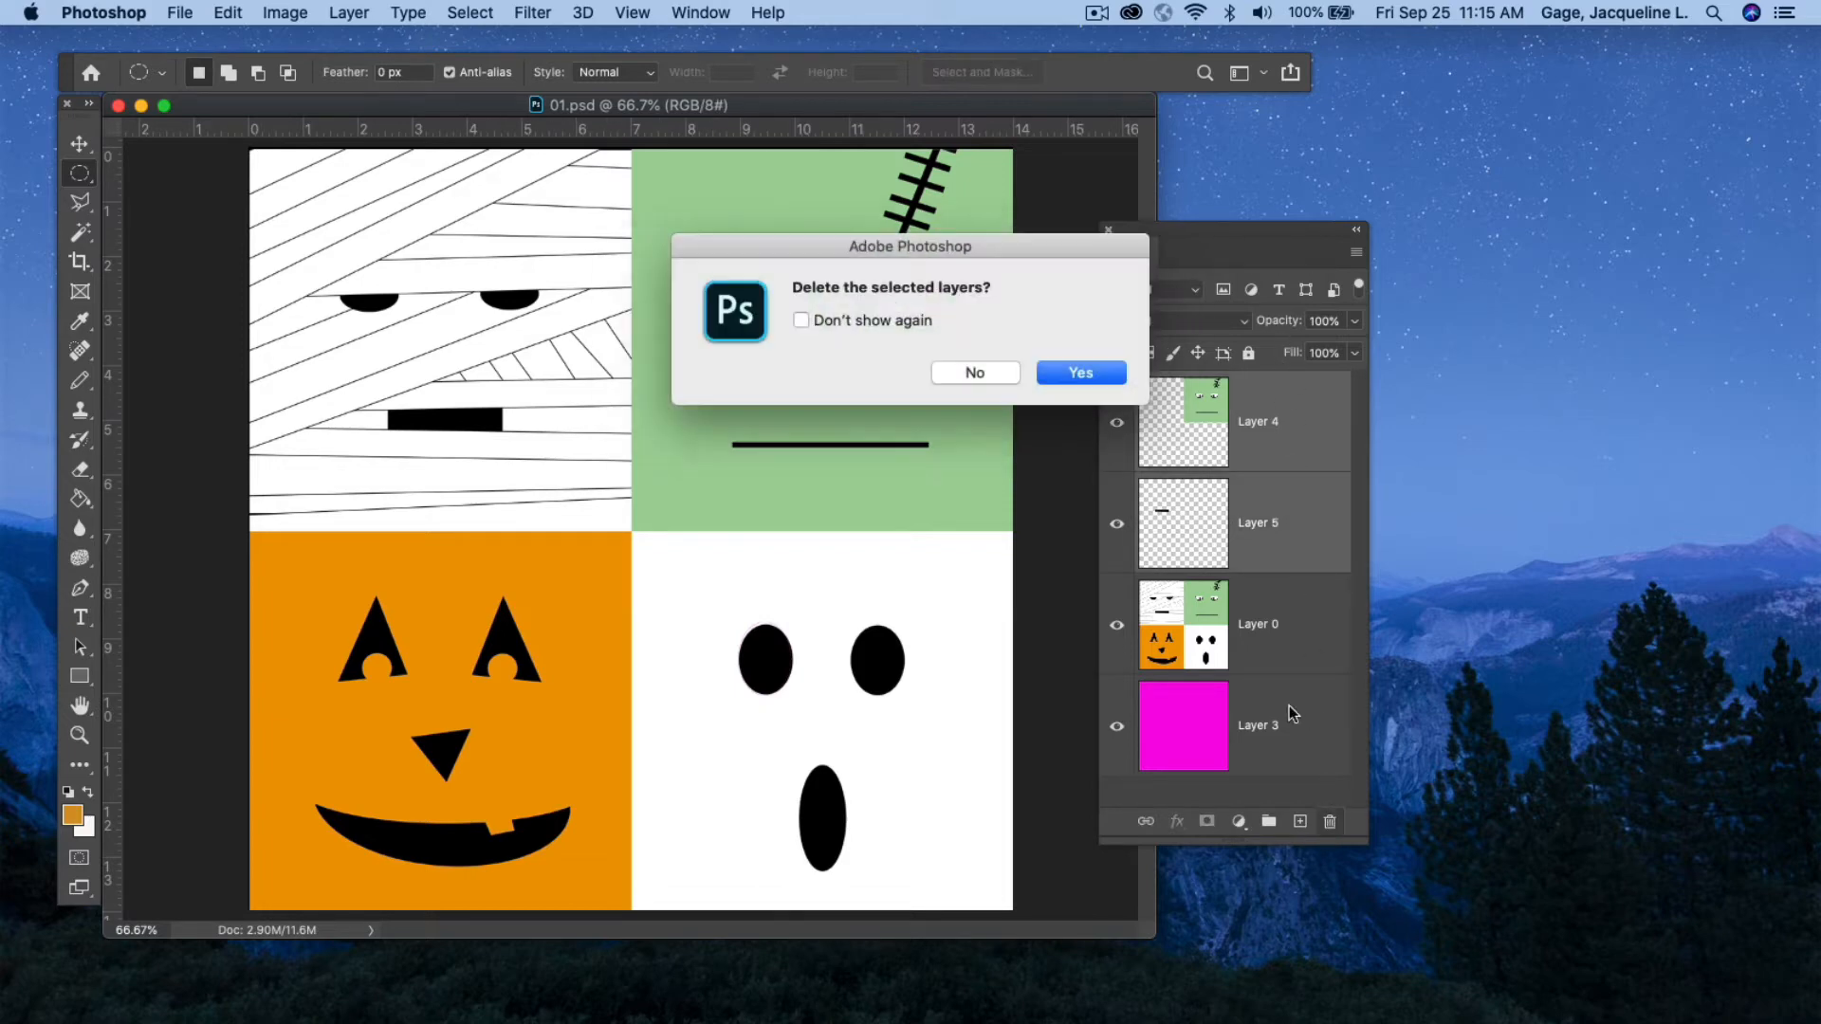
{"action": "left_click", "coordinate": [1060, 361]}
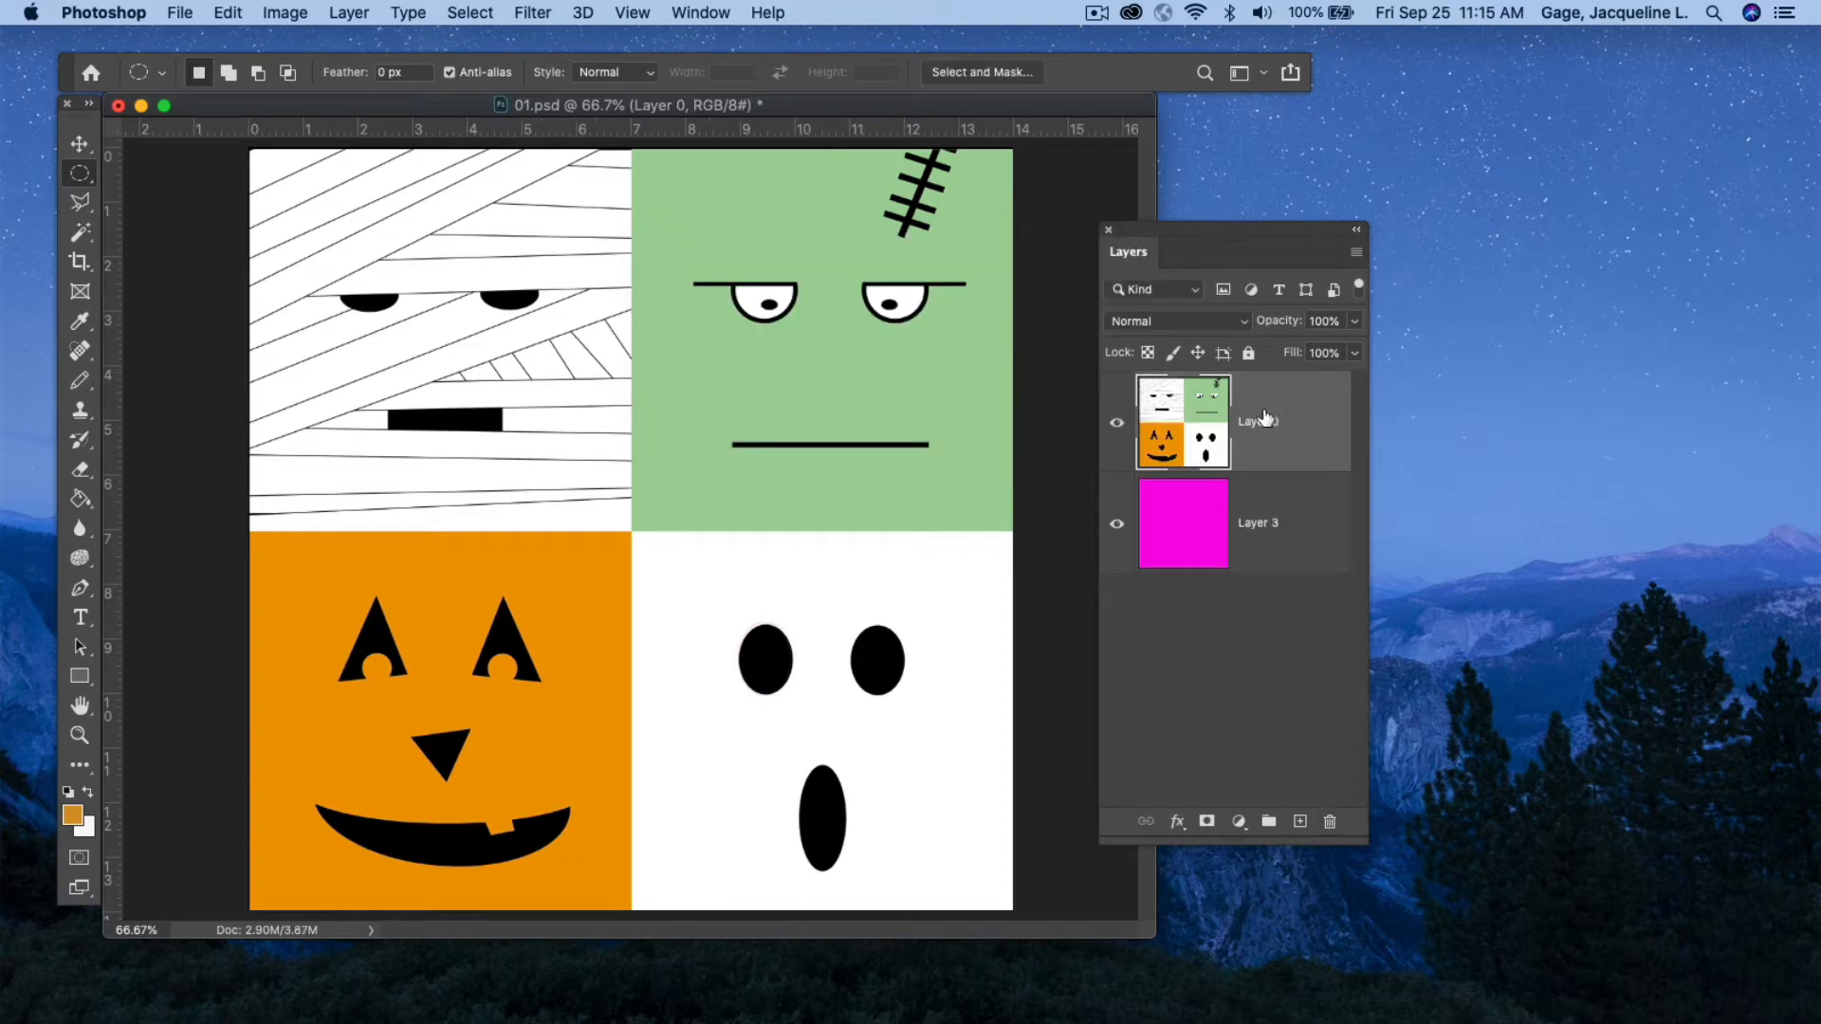
With the Elliptical Marquee, select and delete the ghost's left eye, then undo the deletion and deselect.
{"action": "right_click", "coordinate": [79, 177]}
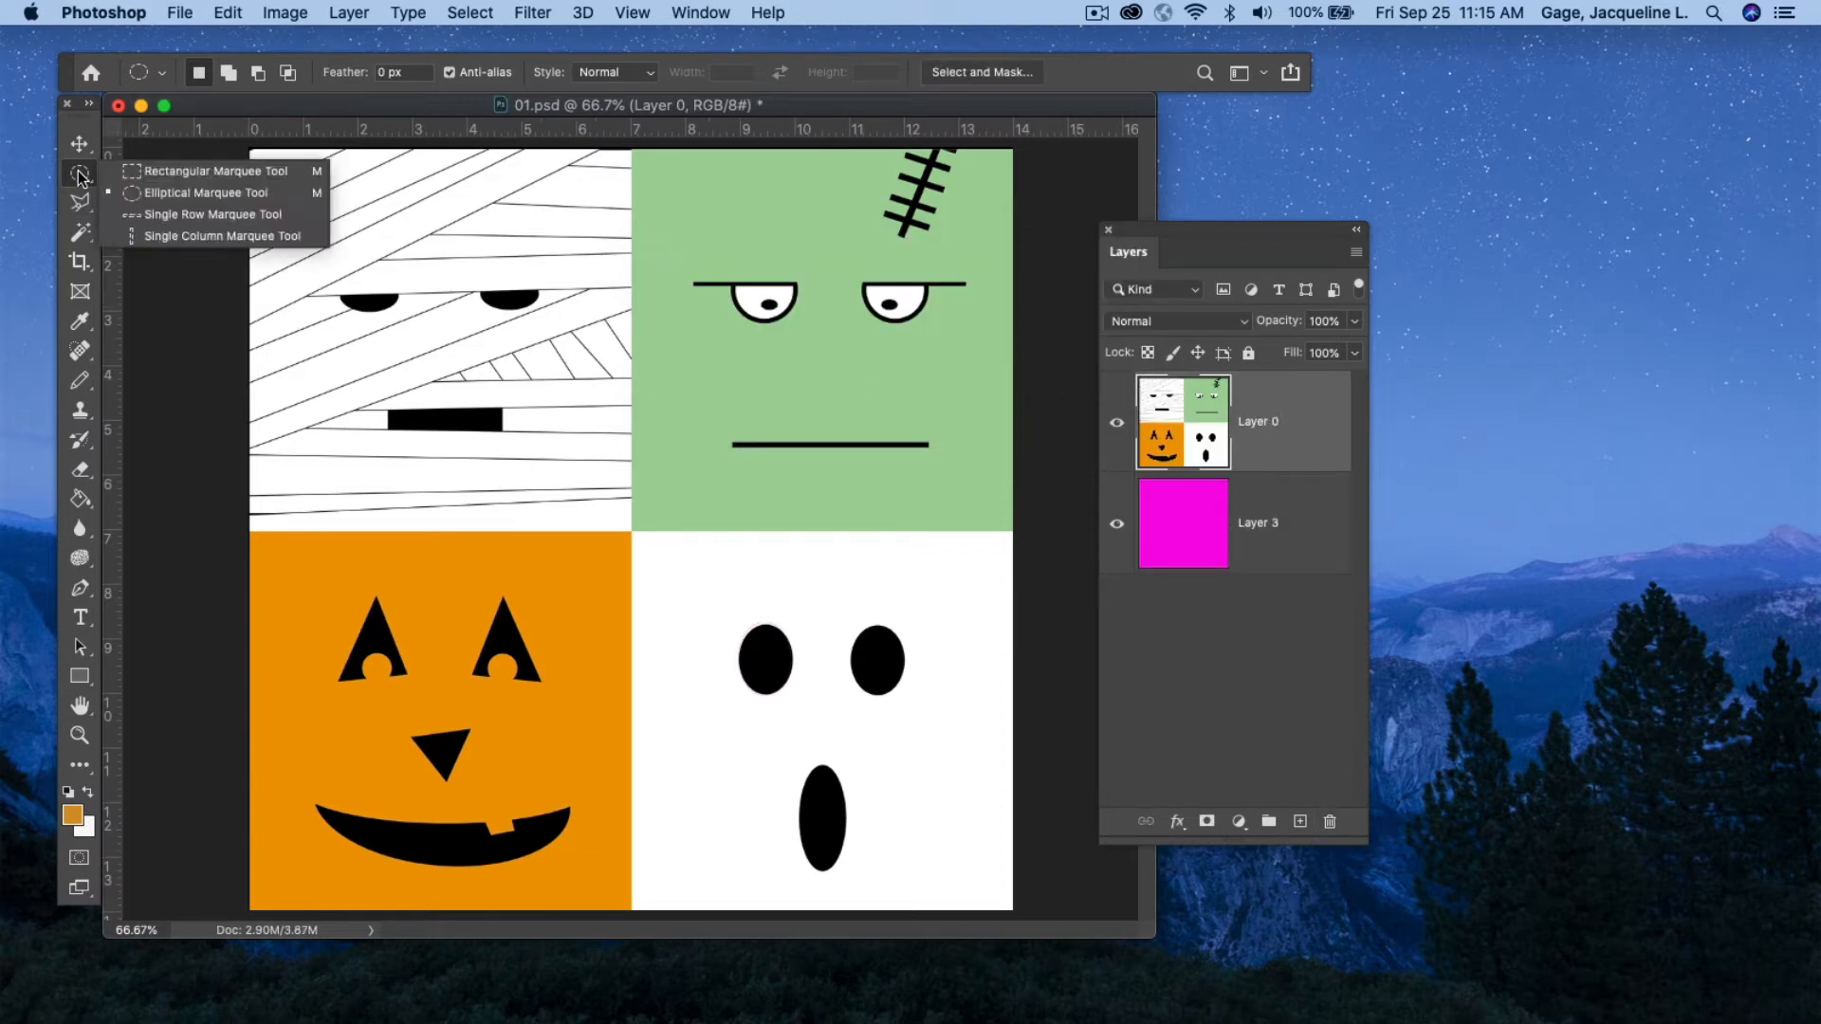
{"action": "left_click", "coordinate": [146, 193]}
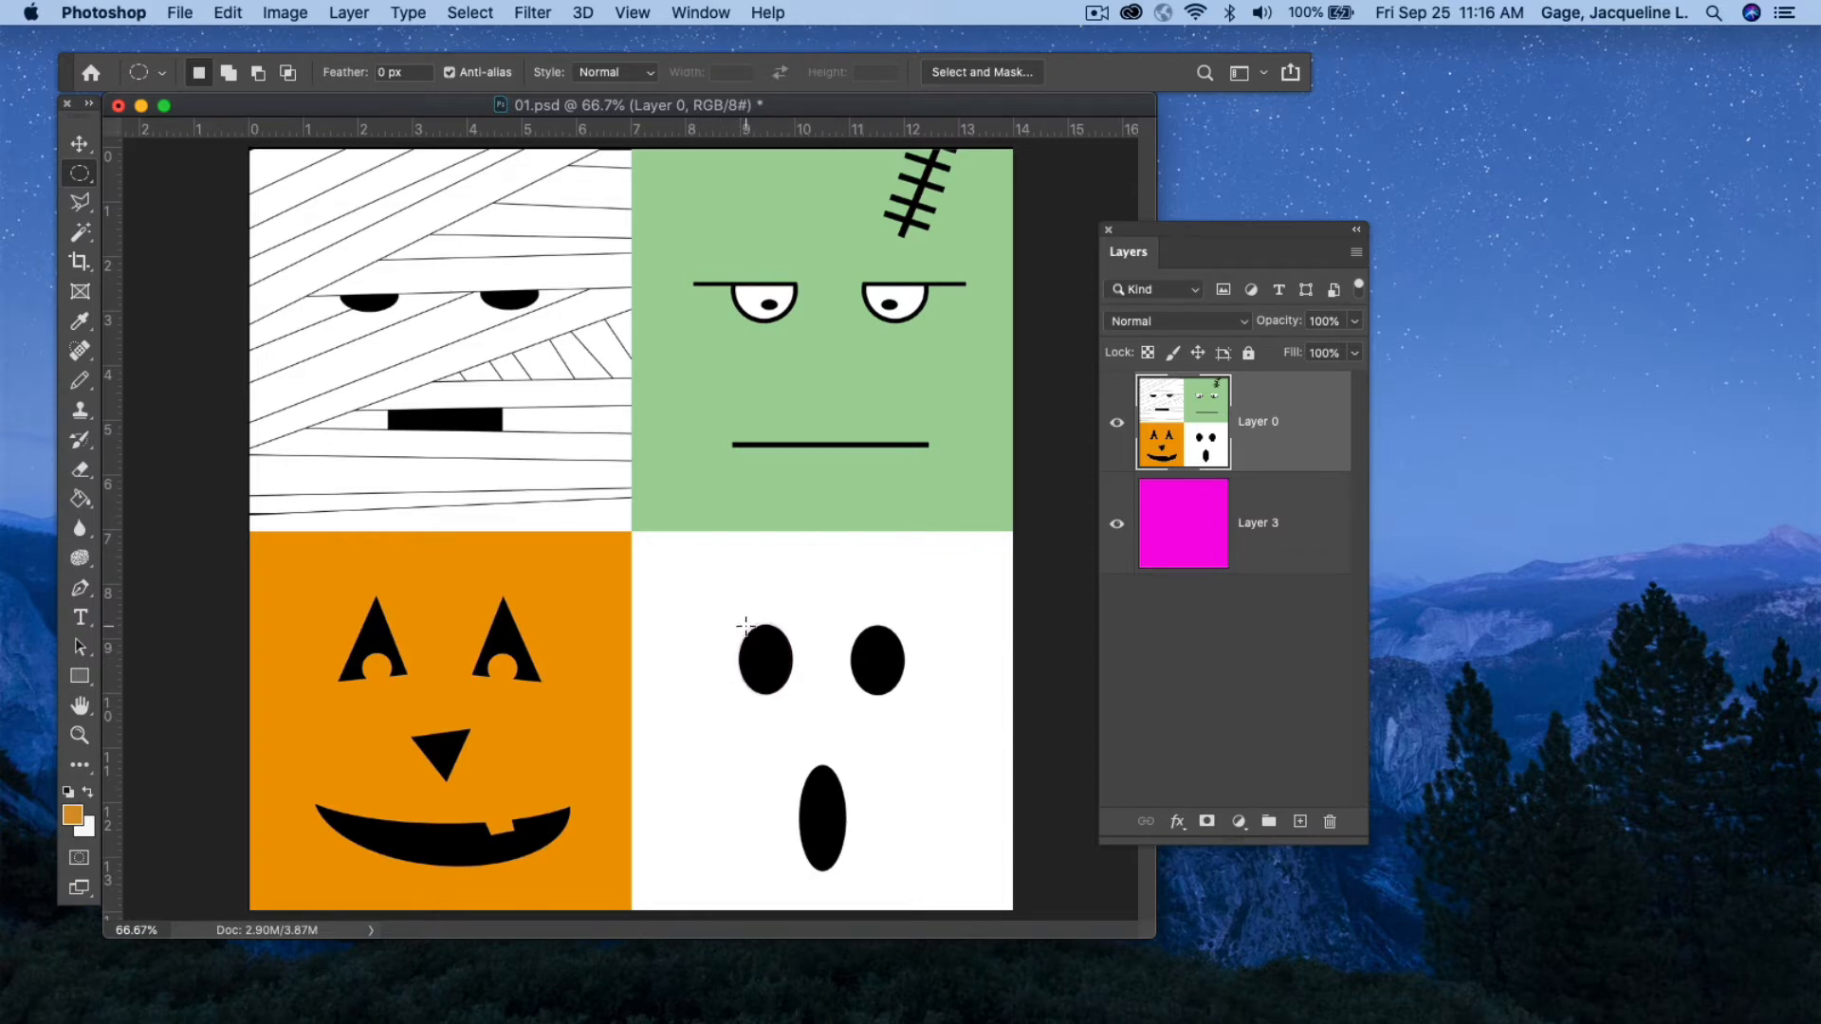
{"action": "left_click_drag", "start_coordinate": [745, 626], "coordinate": [770, 674]}
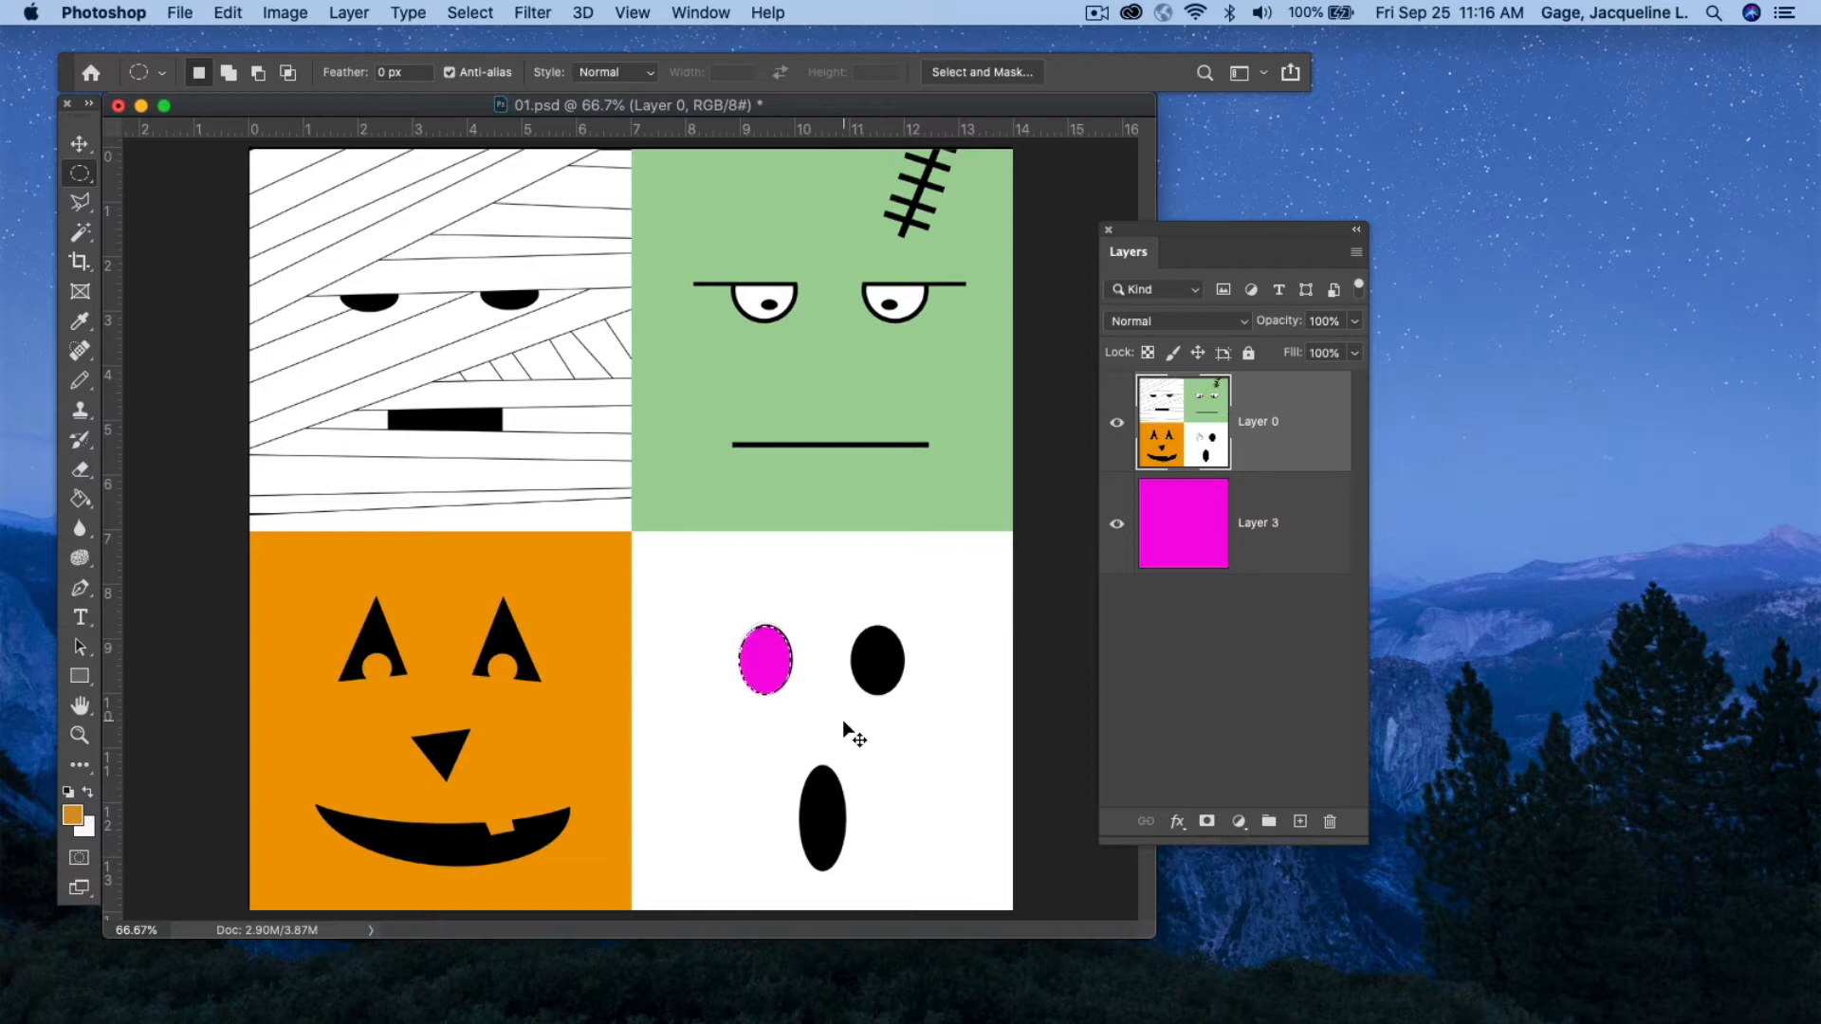
{"action": "key", "text": "super+z"}
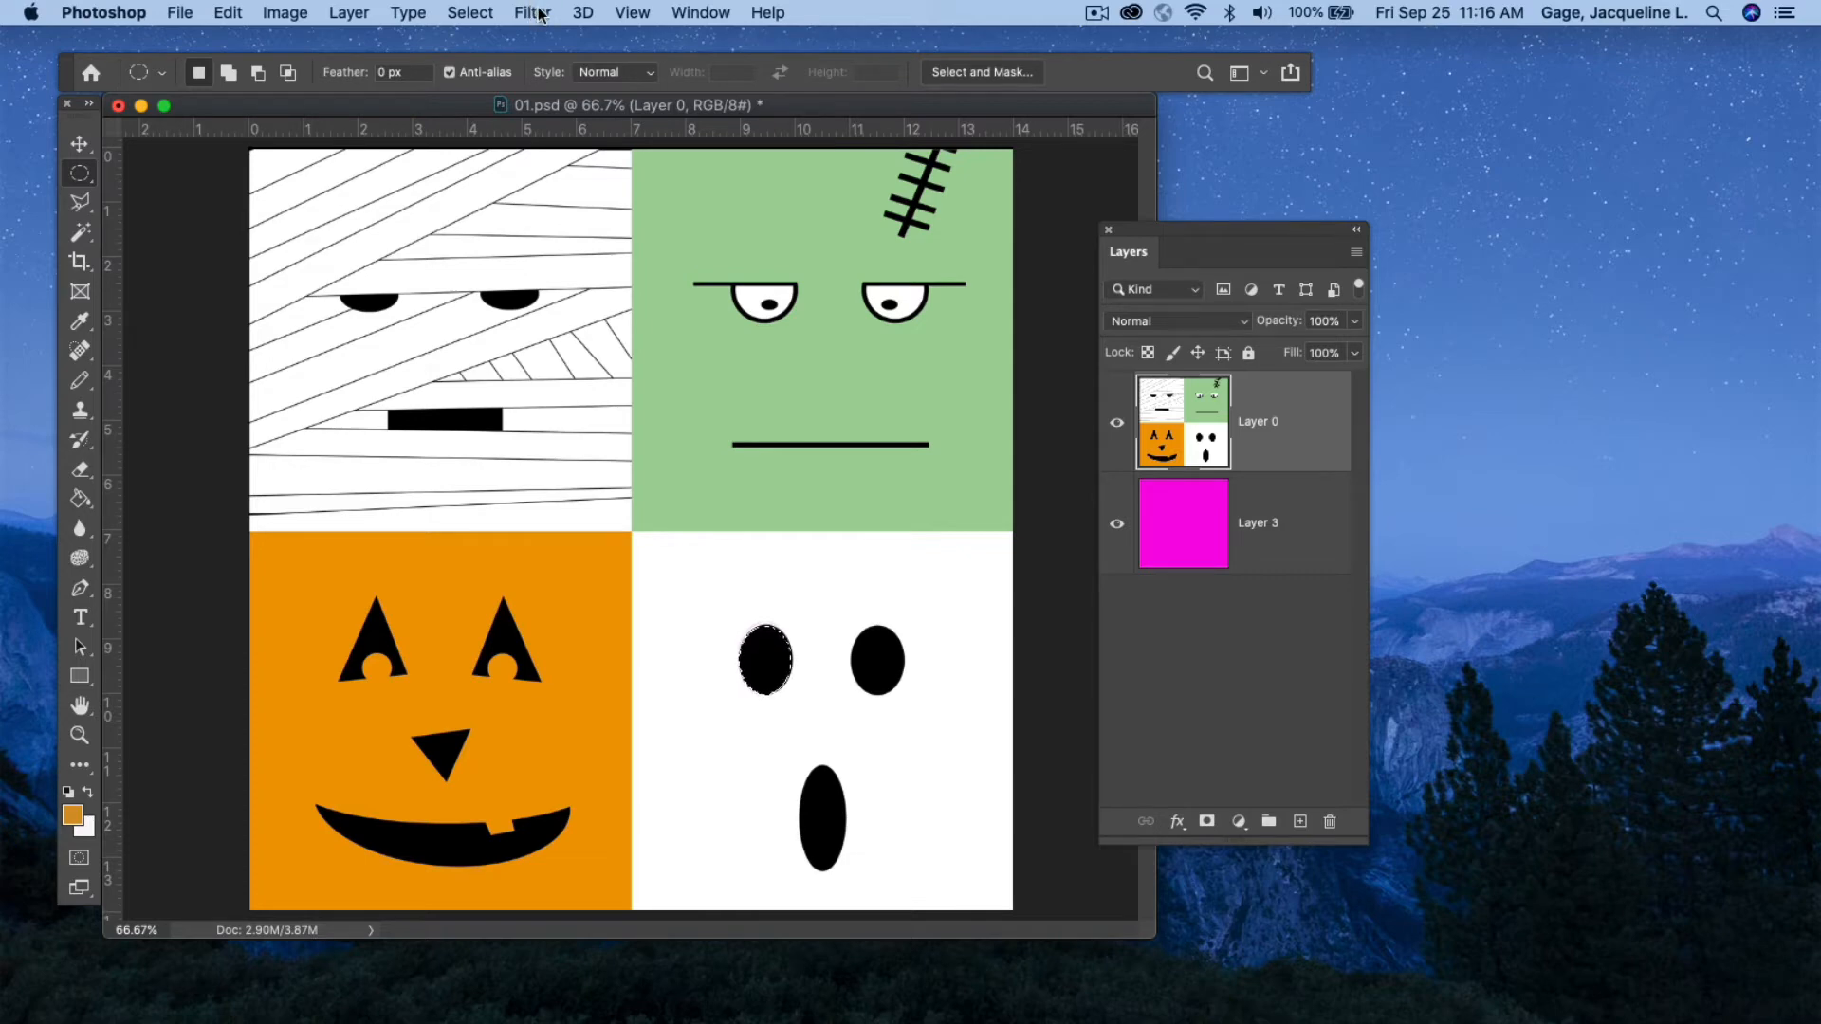
{"action": "left_click", "coordinate": [470, 13]}
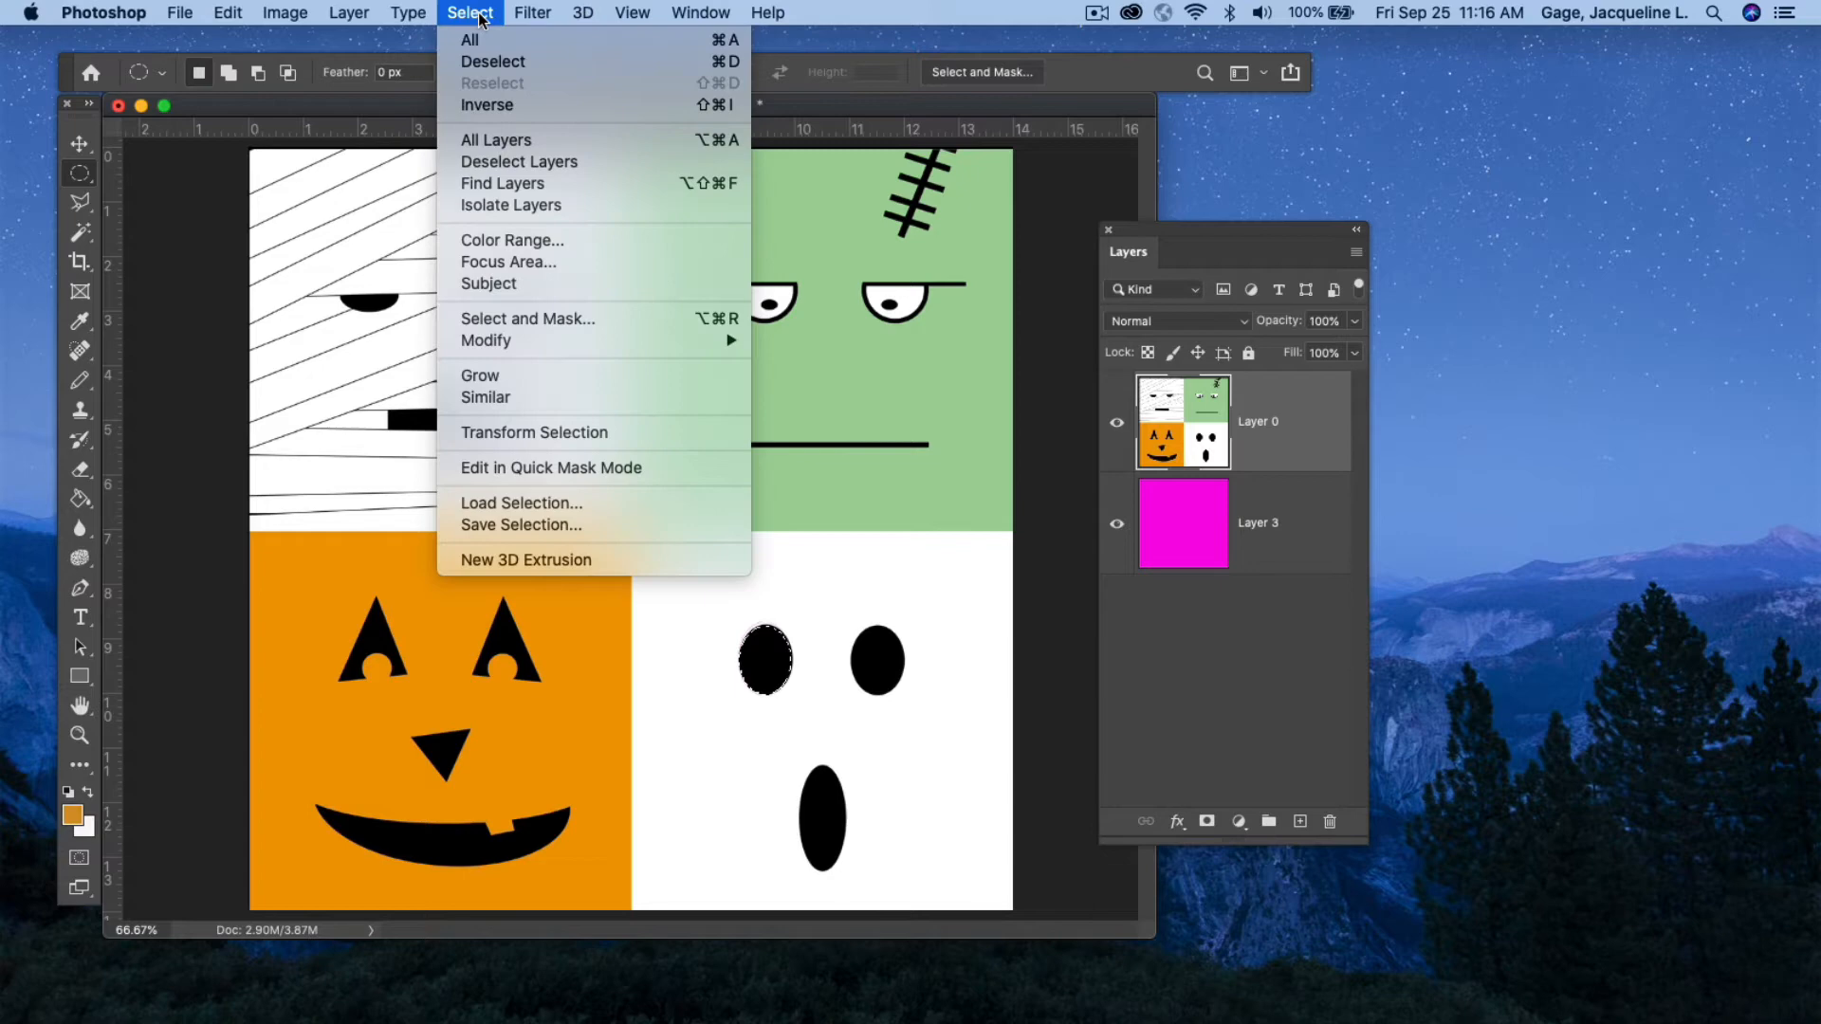
{"action": "left_click", "coordinate": [499, 60]}
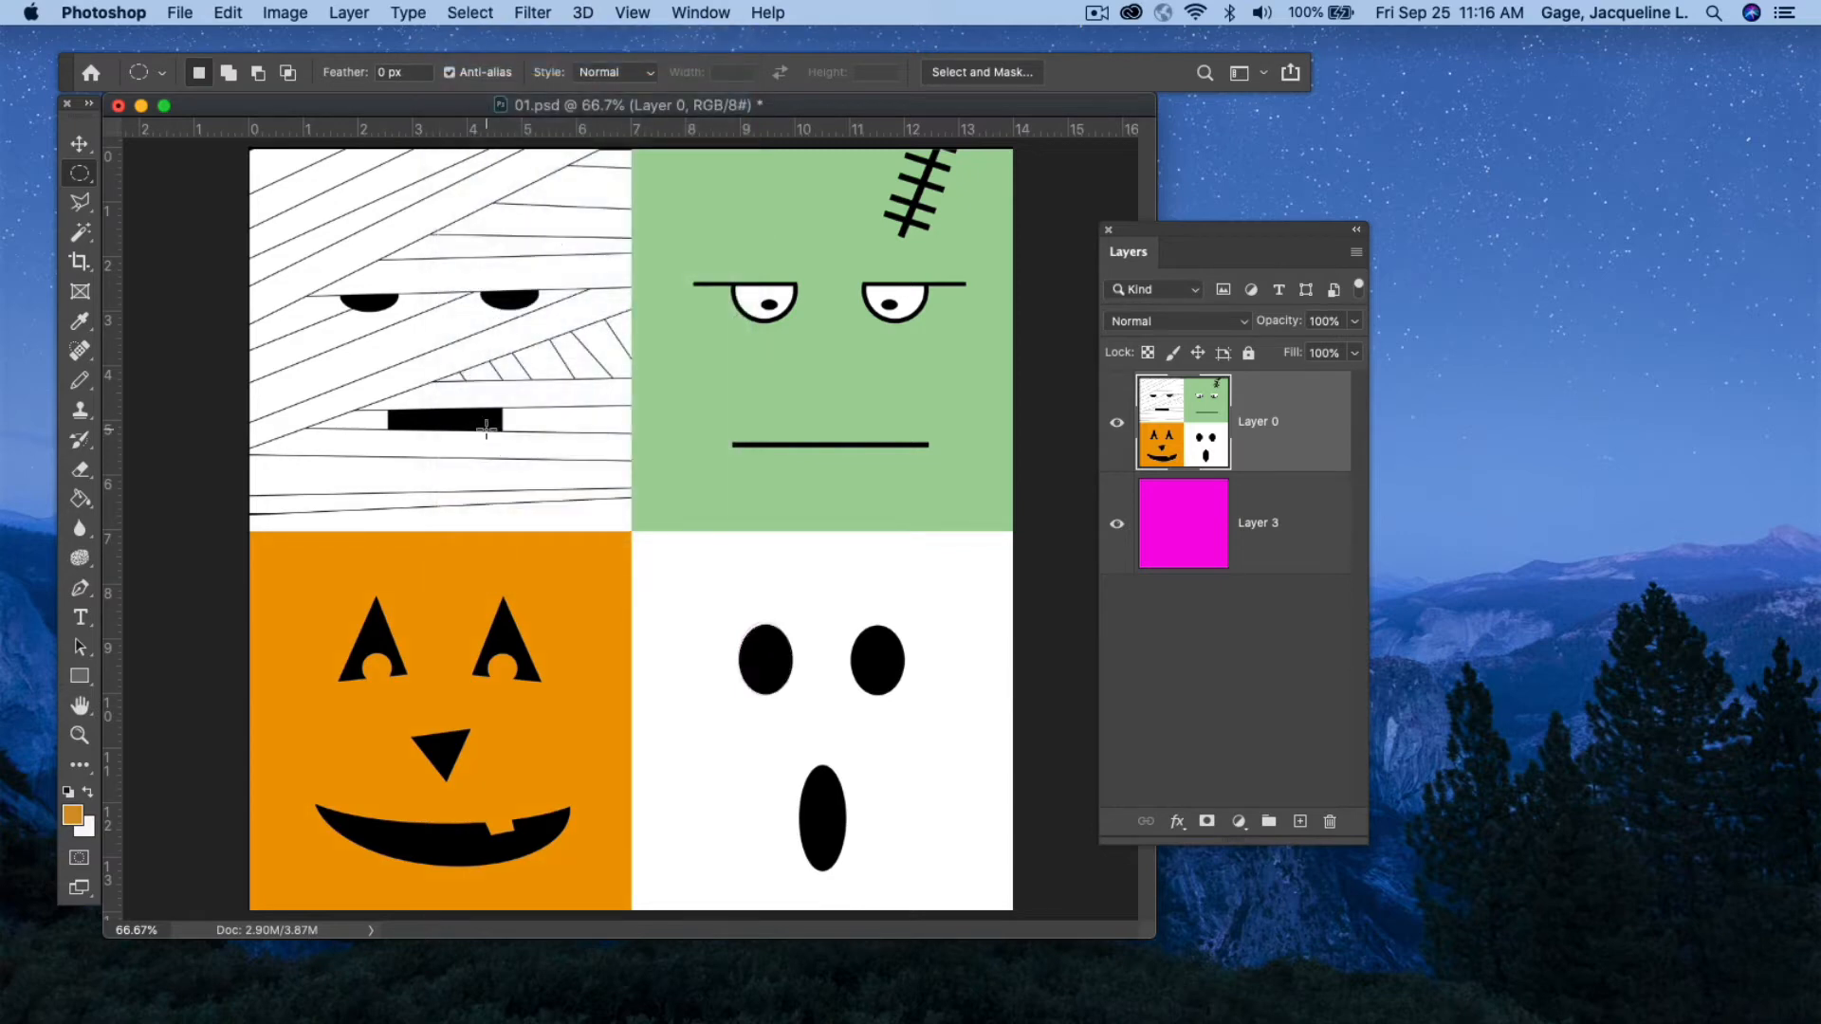
Copy a repositioned circular selection at the image centre onto a new layer, and hide and reshow Layer 0 to view it.
{"action": "left_click_drag", "start_coordinate": [486, 429], "coordinate": [862, 880]}
{"action": "left_click_drag", "start_coordinate": [704, 629], "coordinate": [670, 542]}
{"action": "key", "text": "super+c"}
{"action": "key", "text": "super+v"}
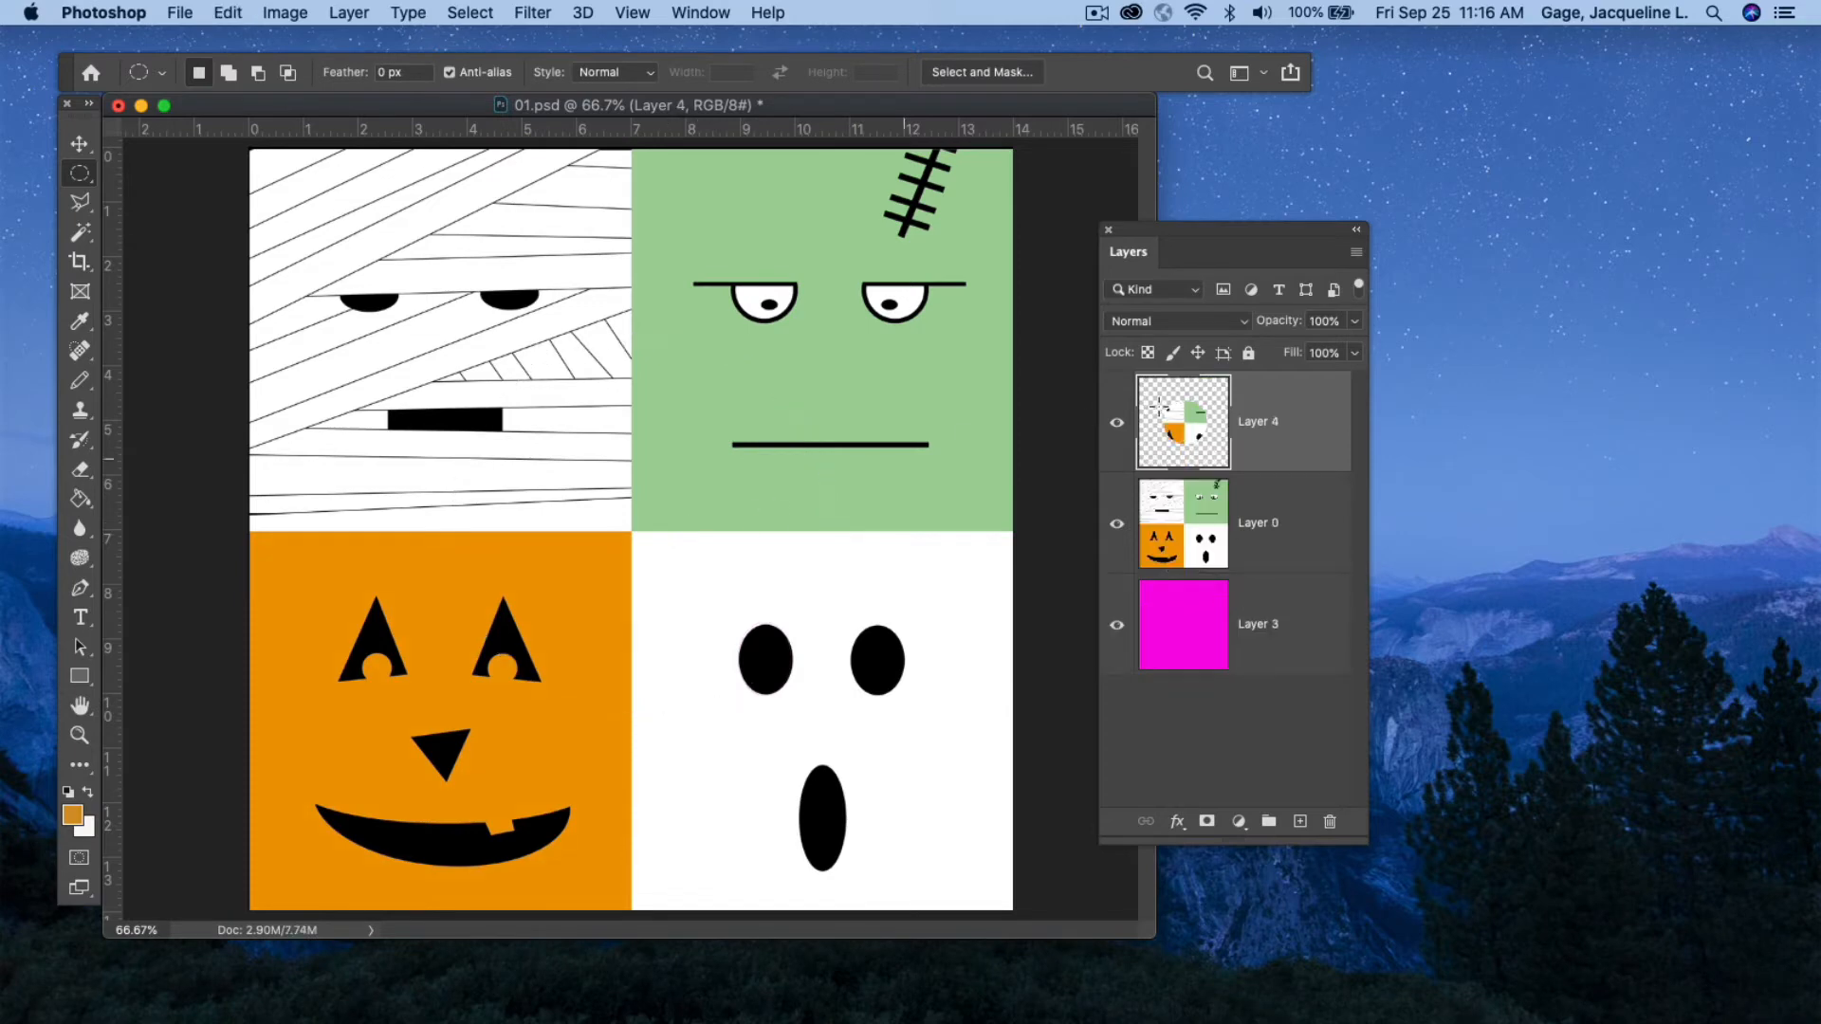
{"action": "left_click", "coordinate": [1115, 525]}
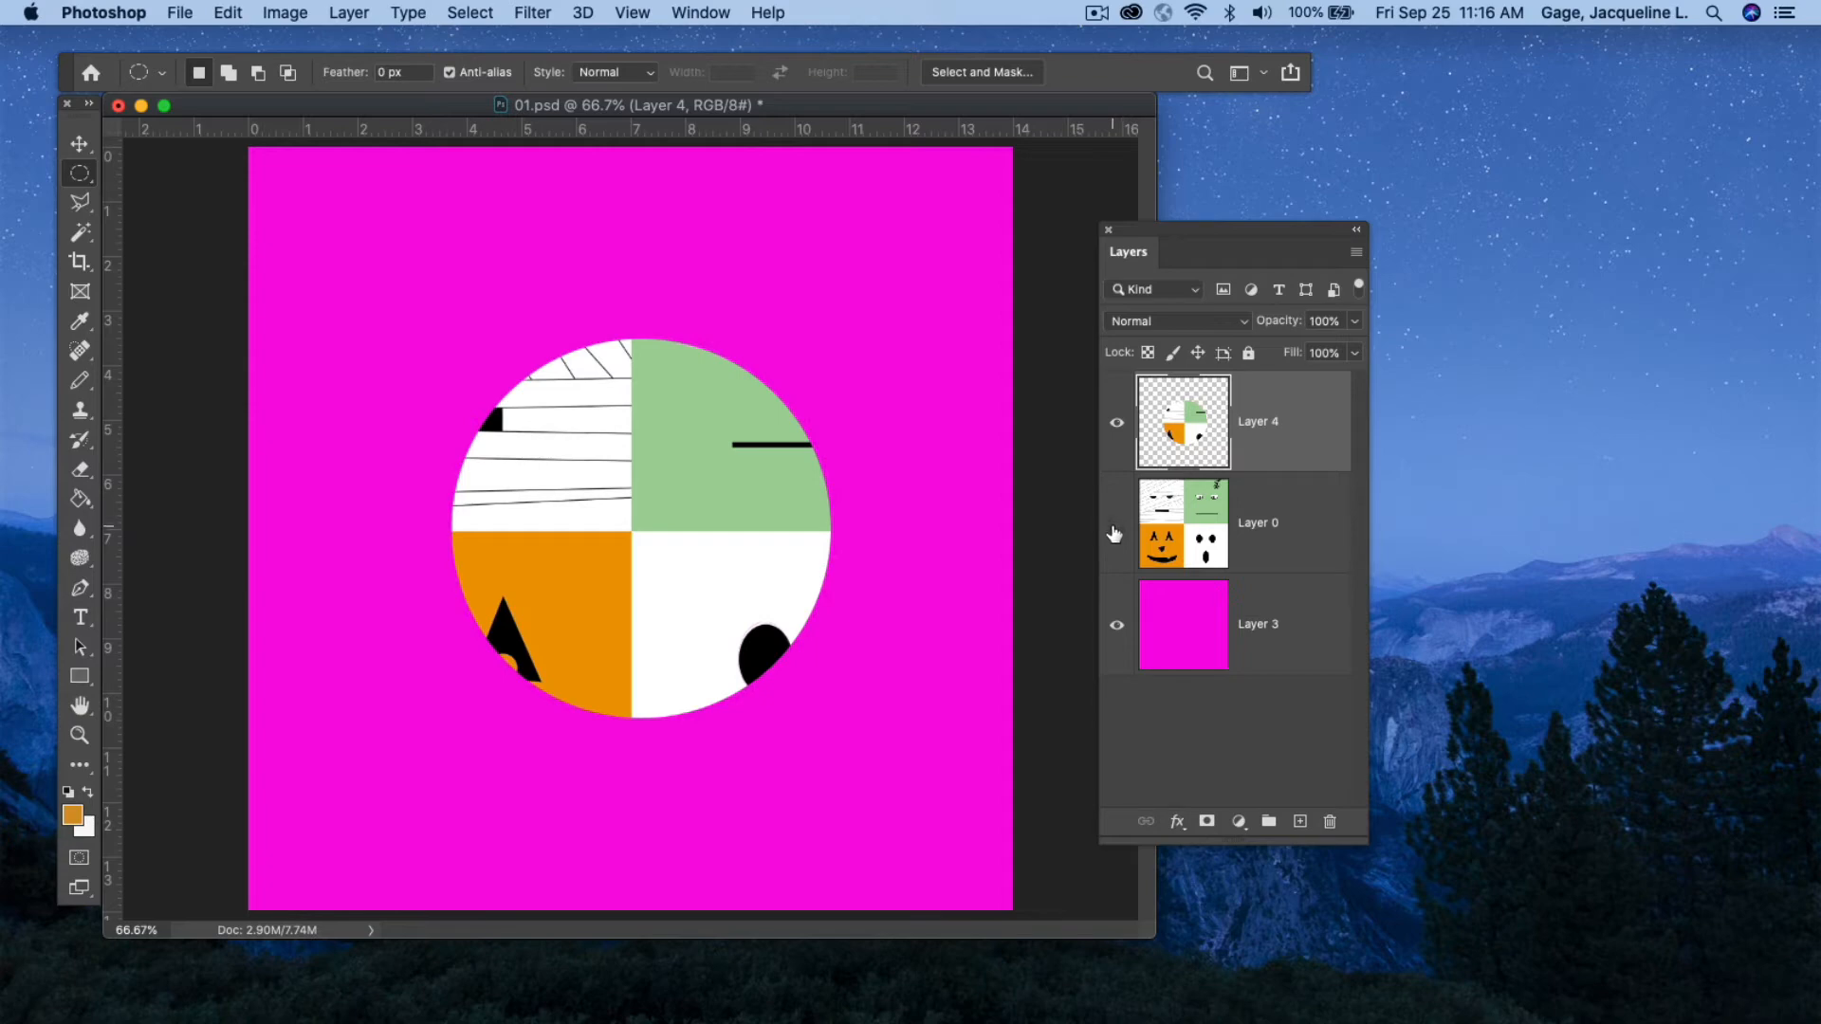
{"action": "left_click", "coordinate": [1116, 526]}
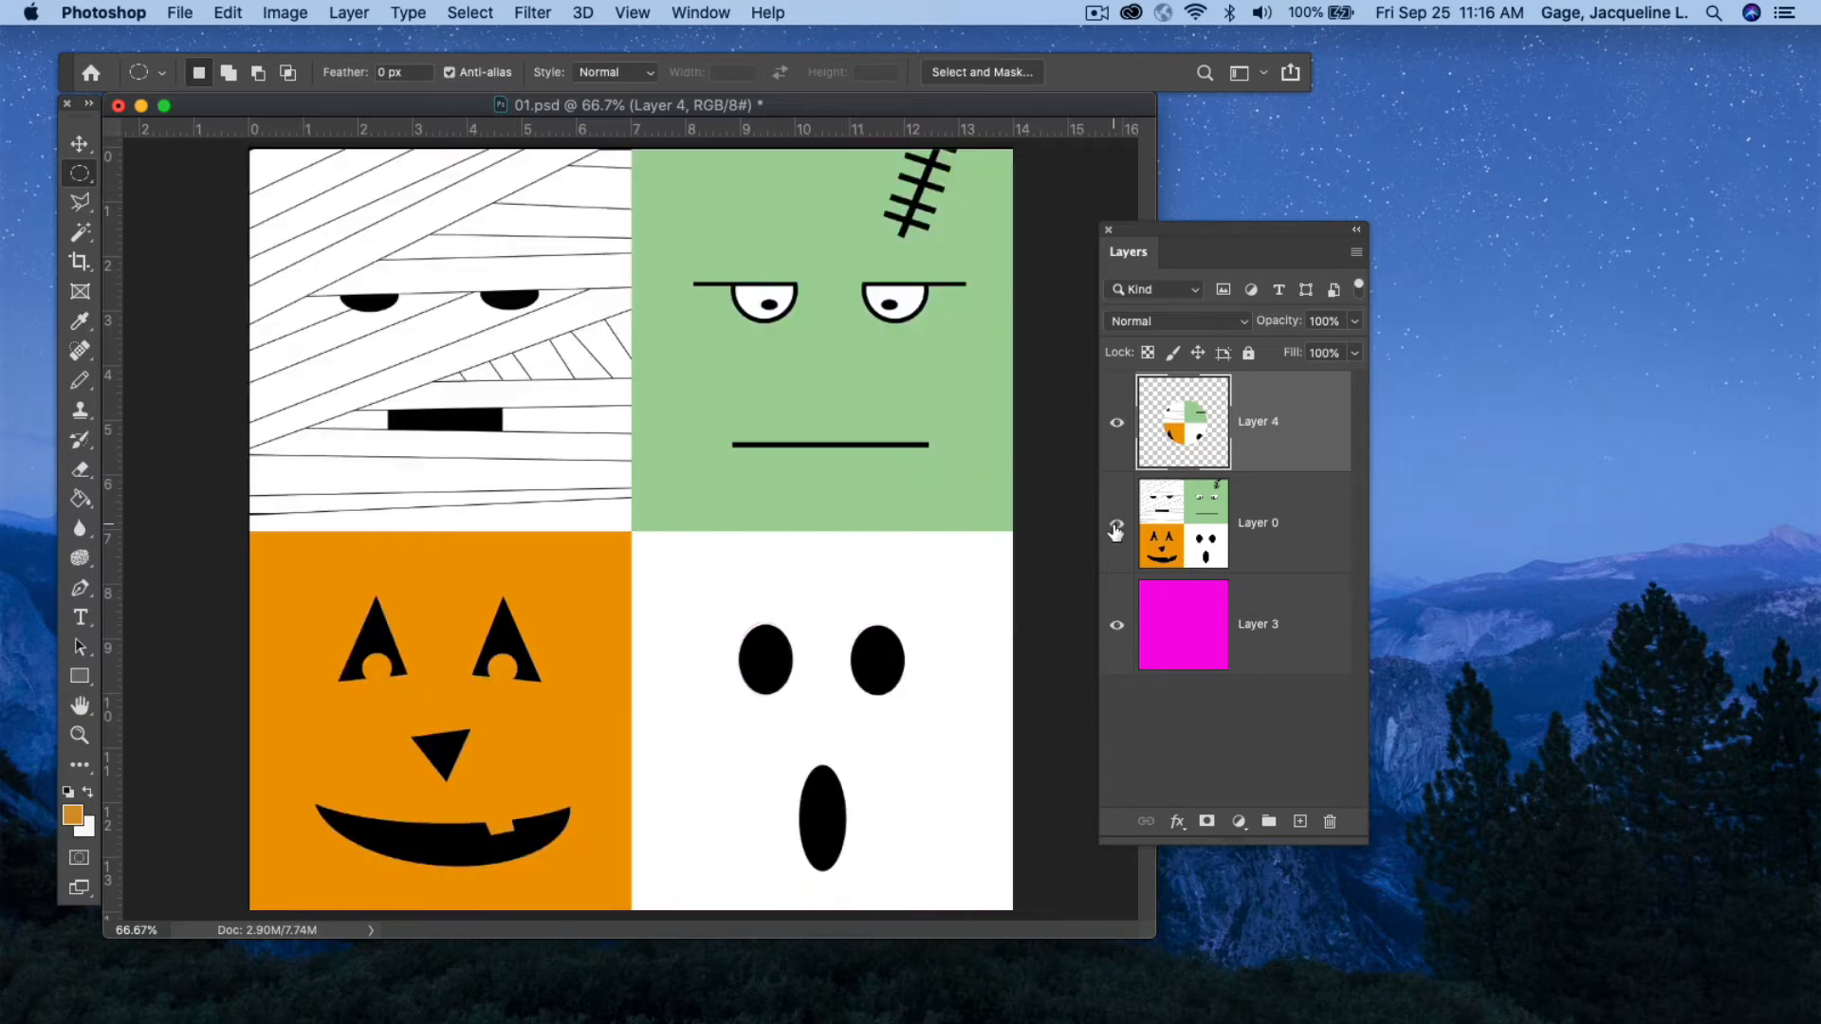
On Layer 0, draw a tall elliptical selection over the mummy and pumpkin faces, then deselect it.
{"action": "right_click", "coordinate": [87, 178]}
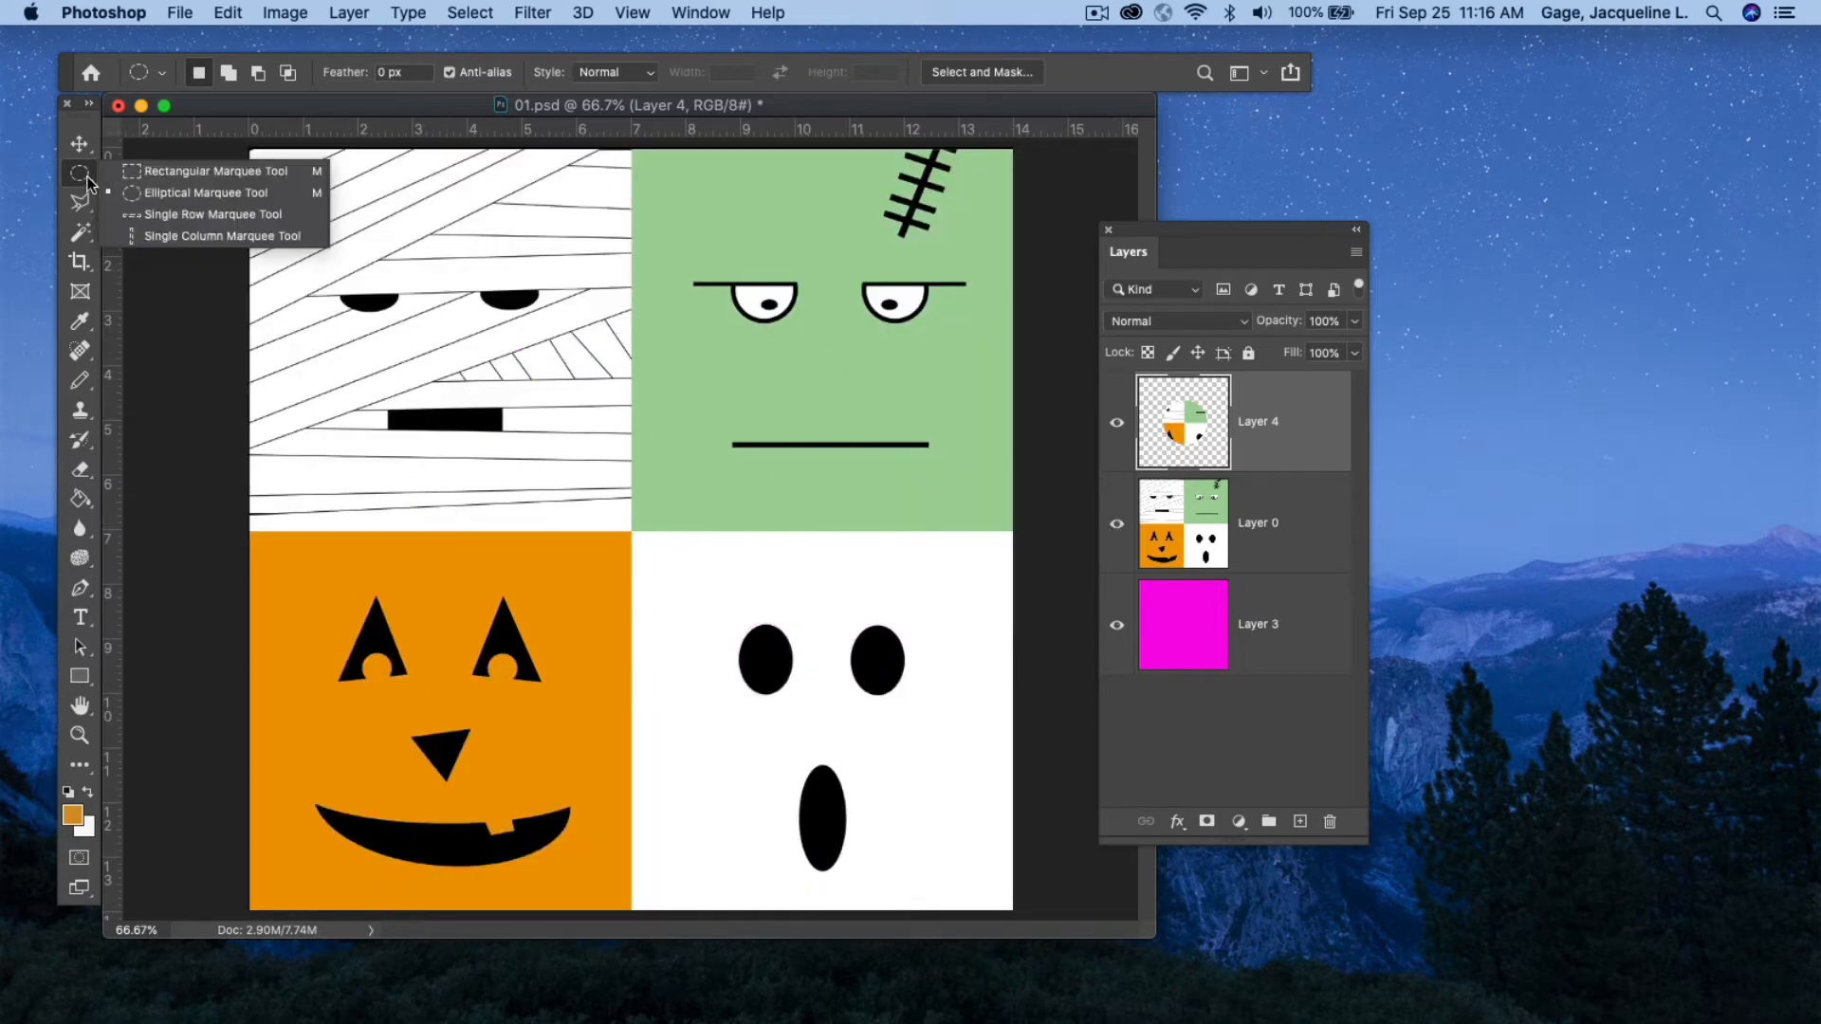
{"action": "left_click", "coordinate": [163, 186]}
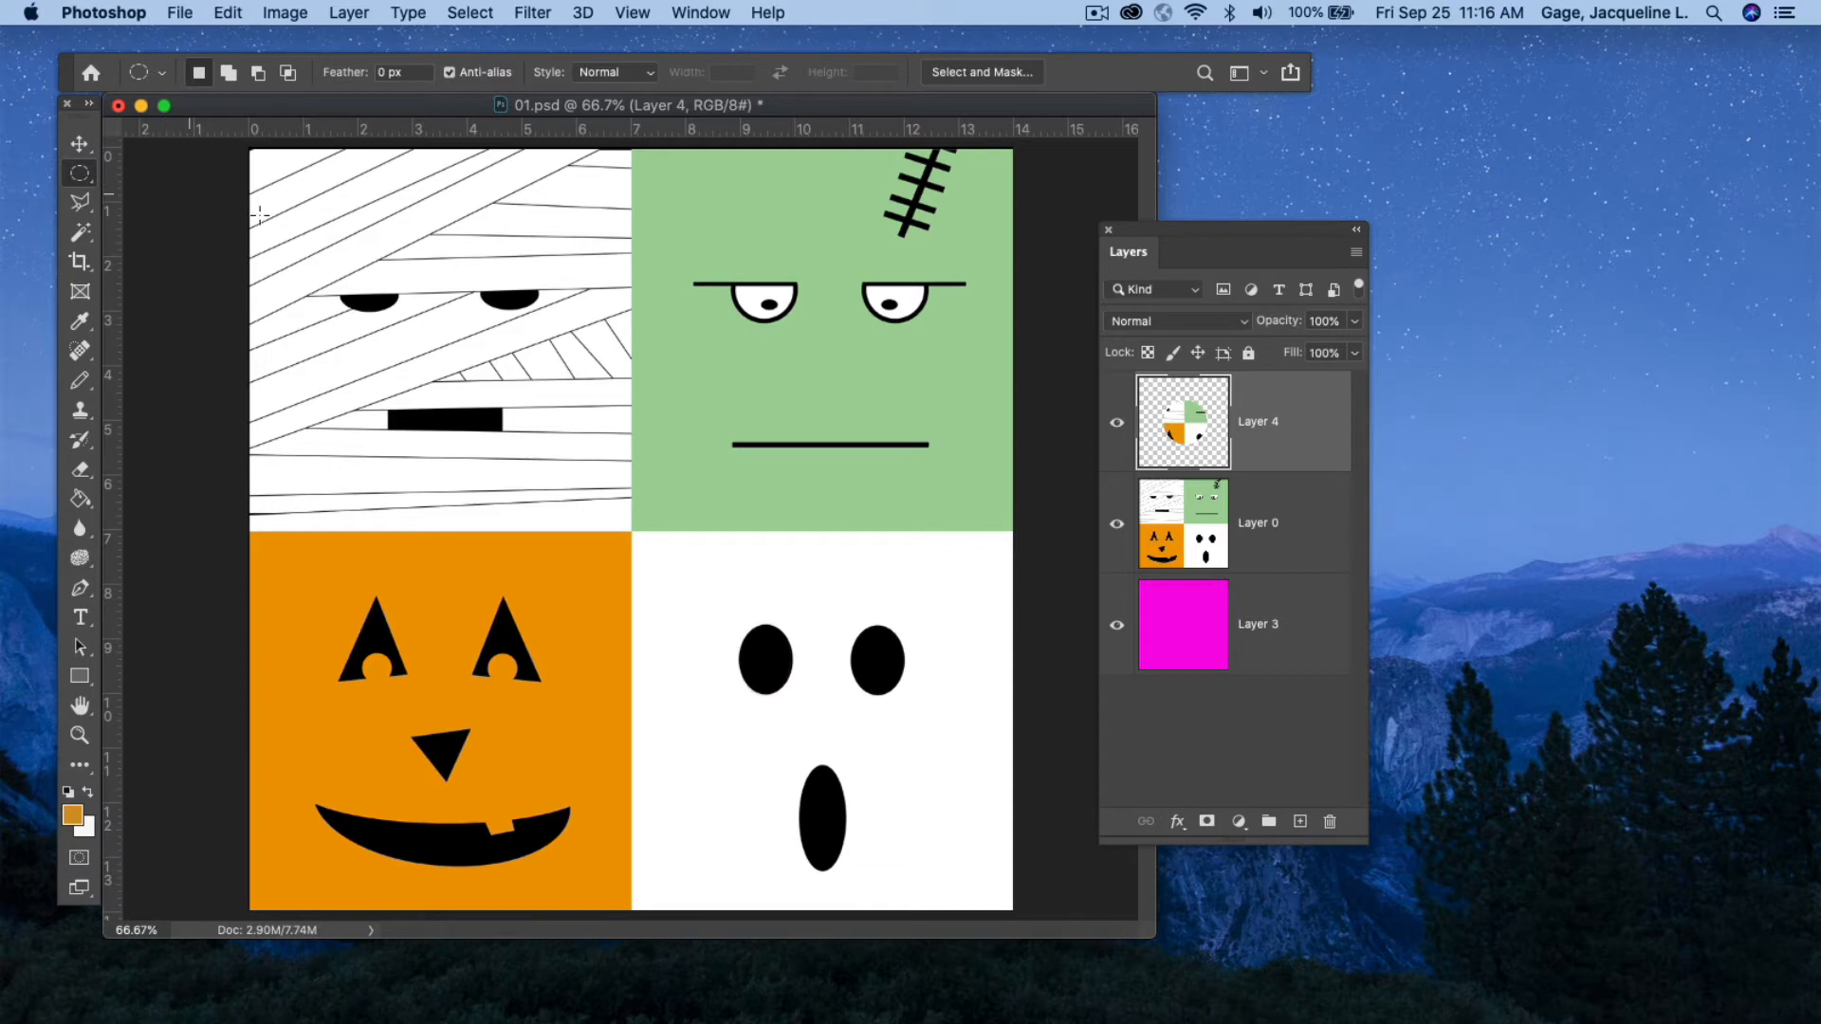
{"action": "left_click", "coordinate": [1318, 542]}
{"action": "left_click_drag", "start_coordinate": [300, 273], "coordinate": [553, 715]}
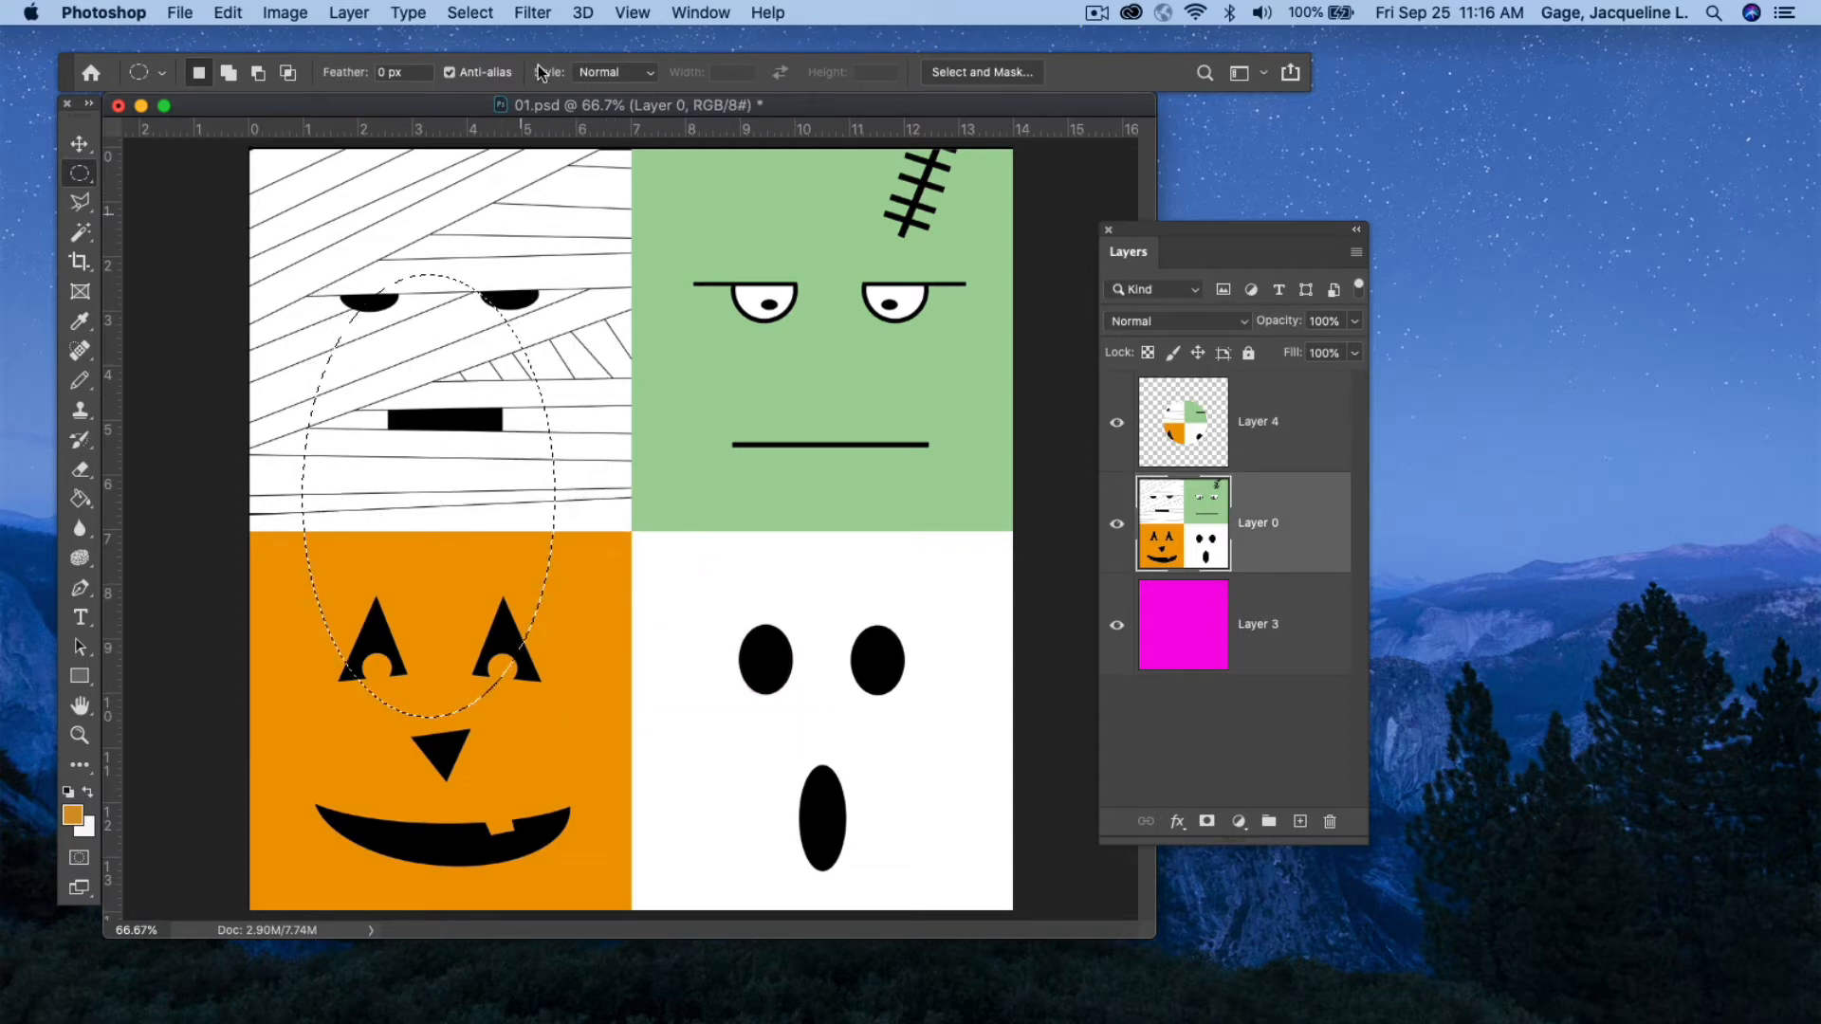
{"action": "left_click", "coordinate": [471, 13]}
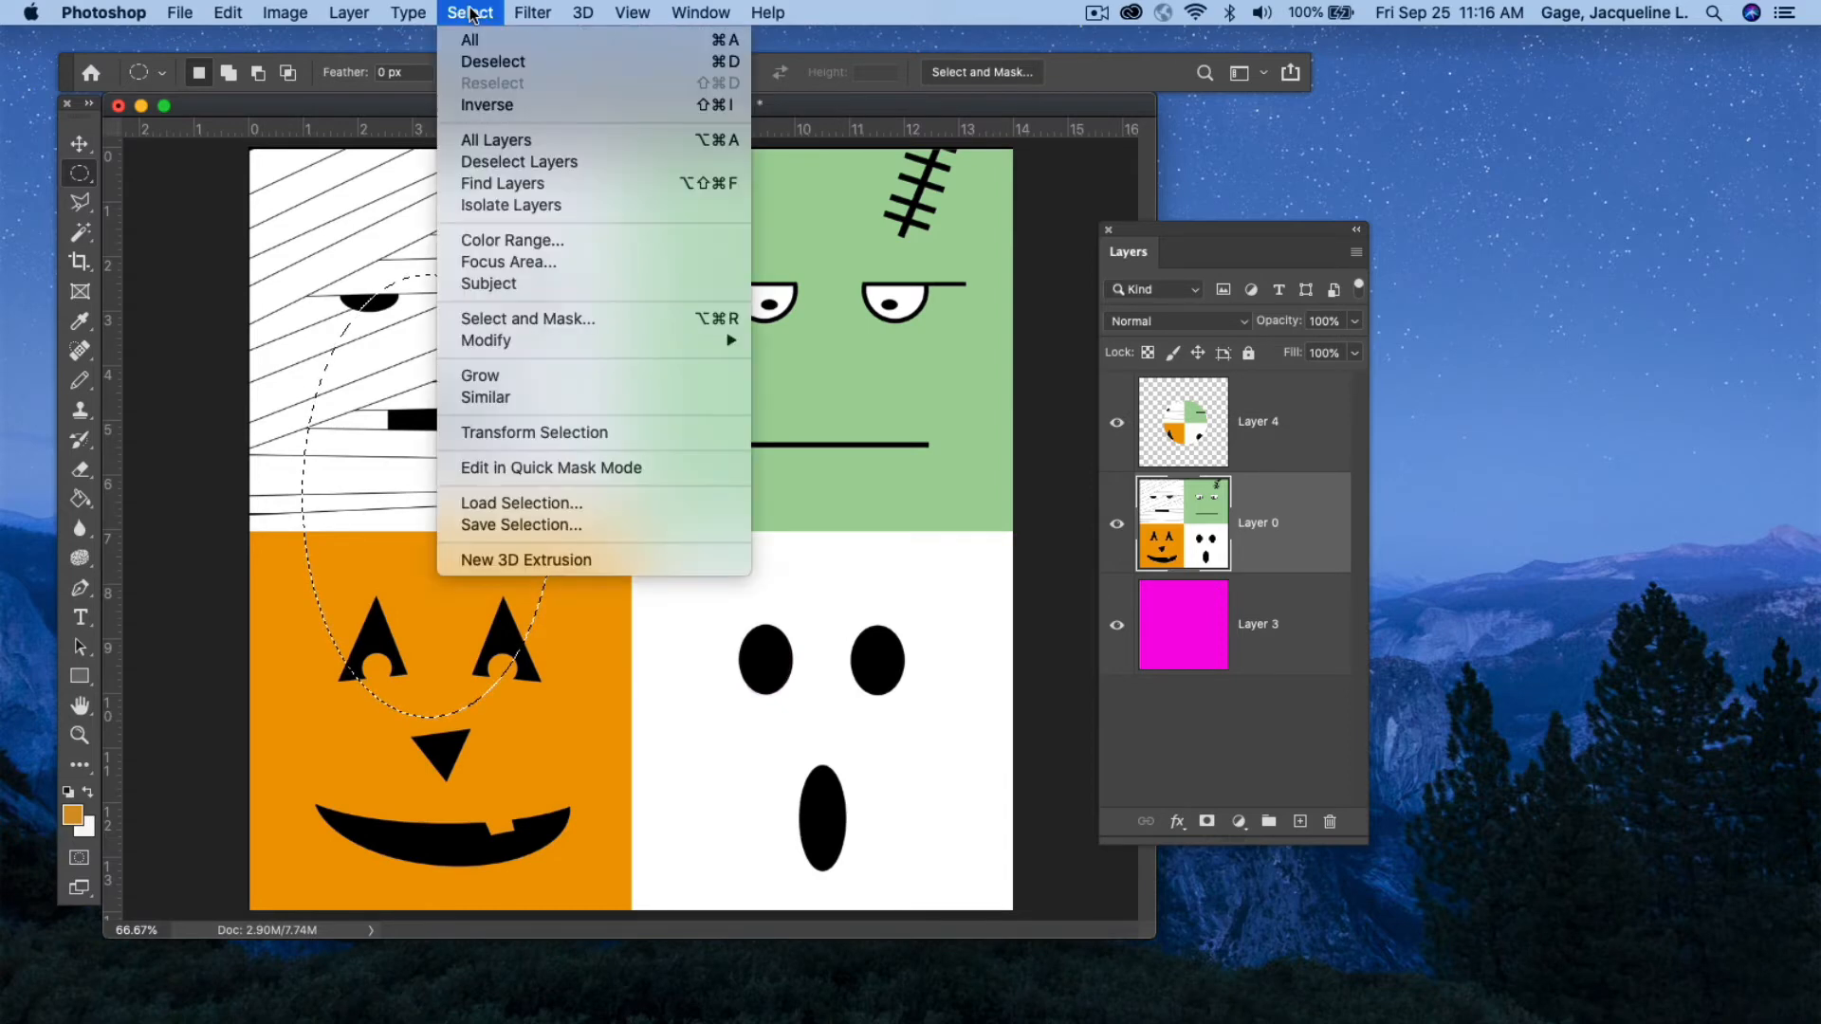
{"action": "left_click", "coordinate": [476, 62]}
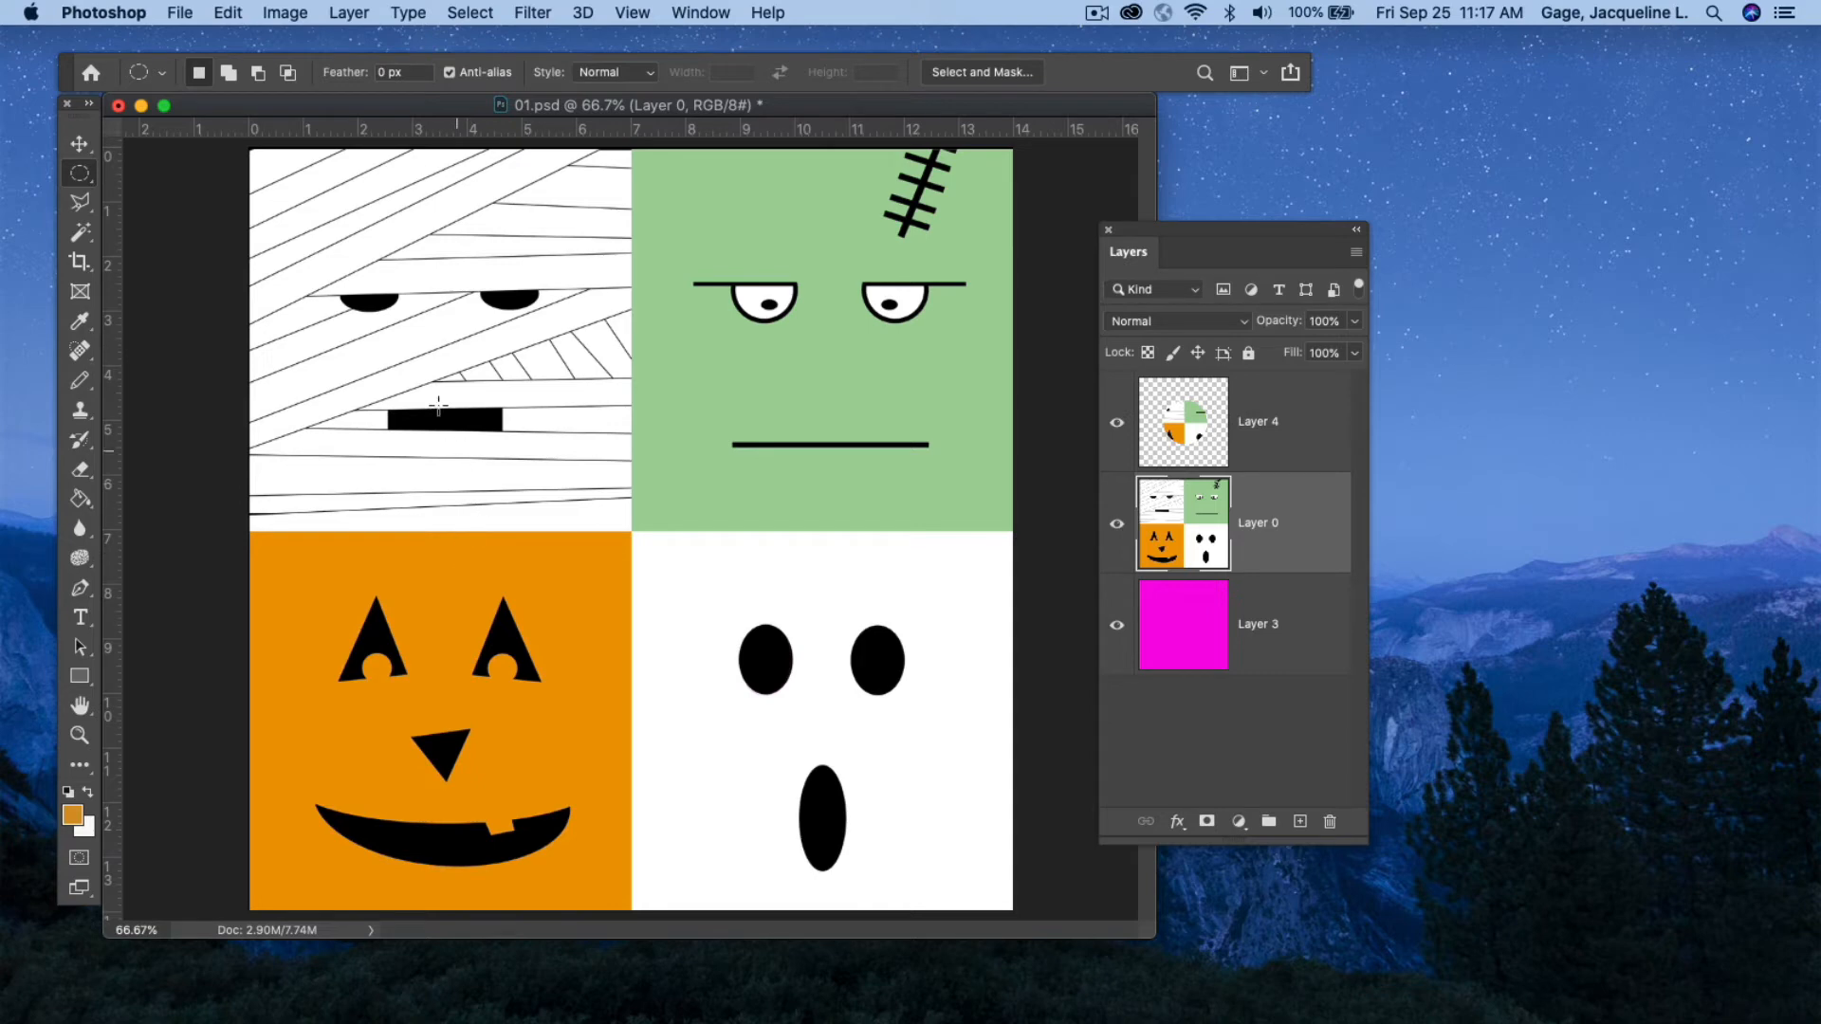
Draw and reposition a large circular selection across all four faces, then deselect it.
{"action": "left_click_drag", "start_coordinate": [403, 373], "coordinate": [858, 910]}
{"action": "left_click_drag", "start_coordinate": [692, 512], "coordinate": [682, 437]}
{"action": "left_click", "coordinate": [470, 12]}
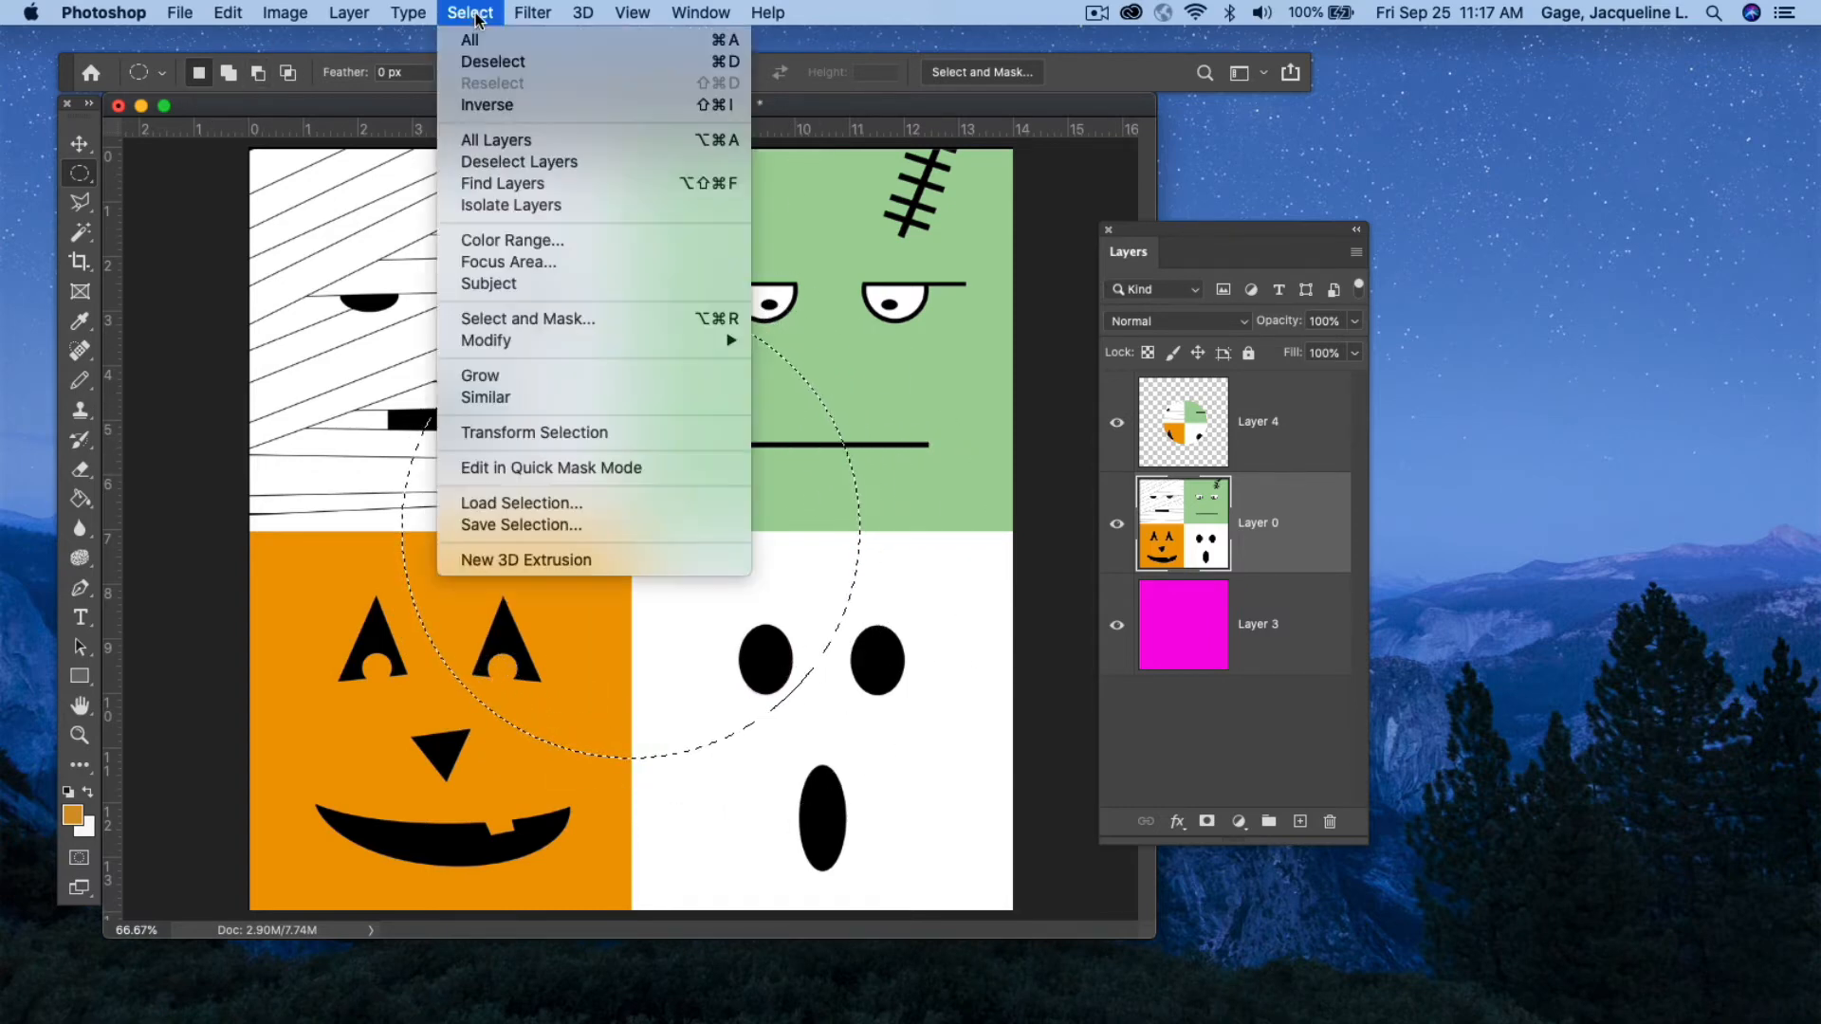
{"action": "left_click", "coordinate": [493, 61]}
Pick the Single Row Marquee tool and delete Layer 4, confirming the deletion.
{"action": "left_click", "coordinate": [82, 171]}
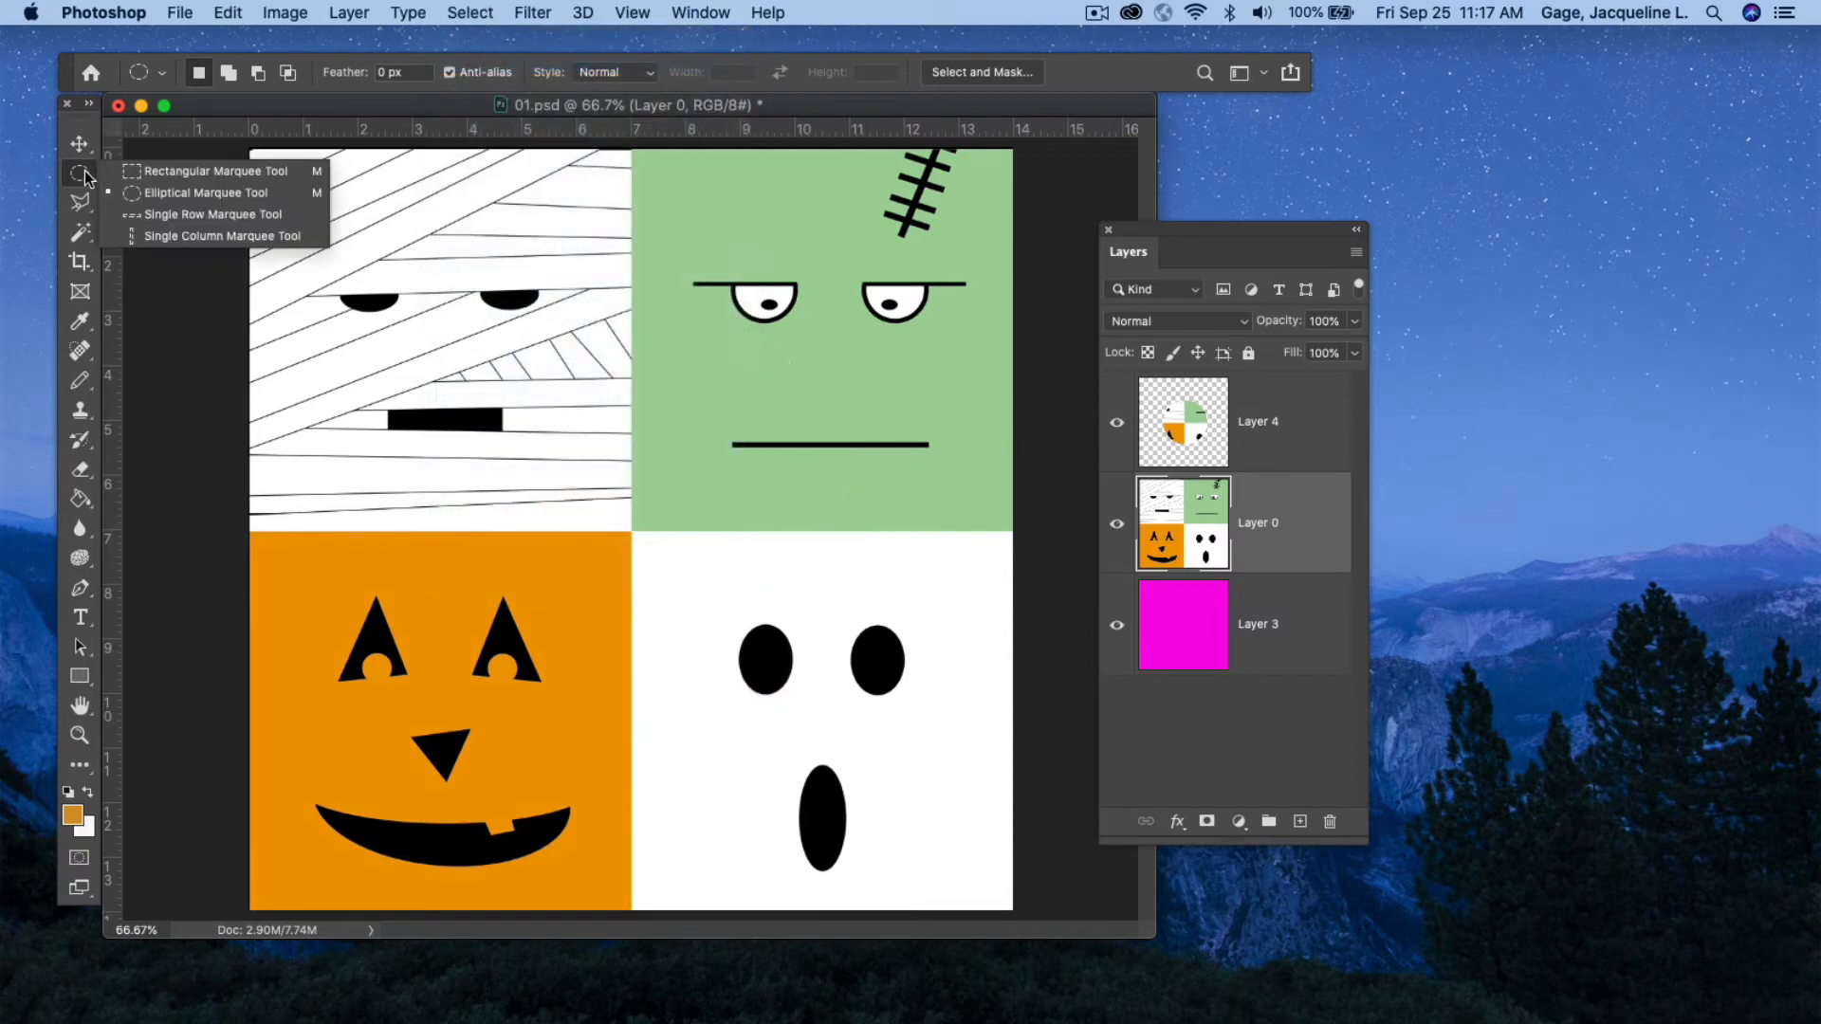
{"action": "left_click", "coordinate": [163, 215]}
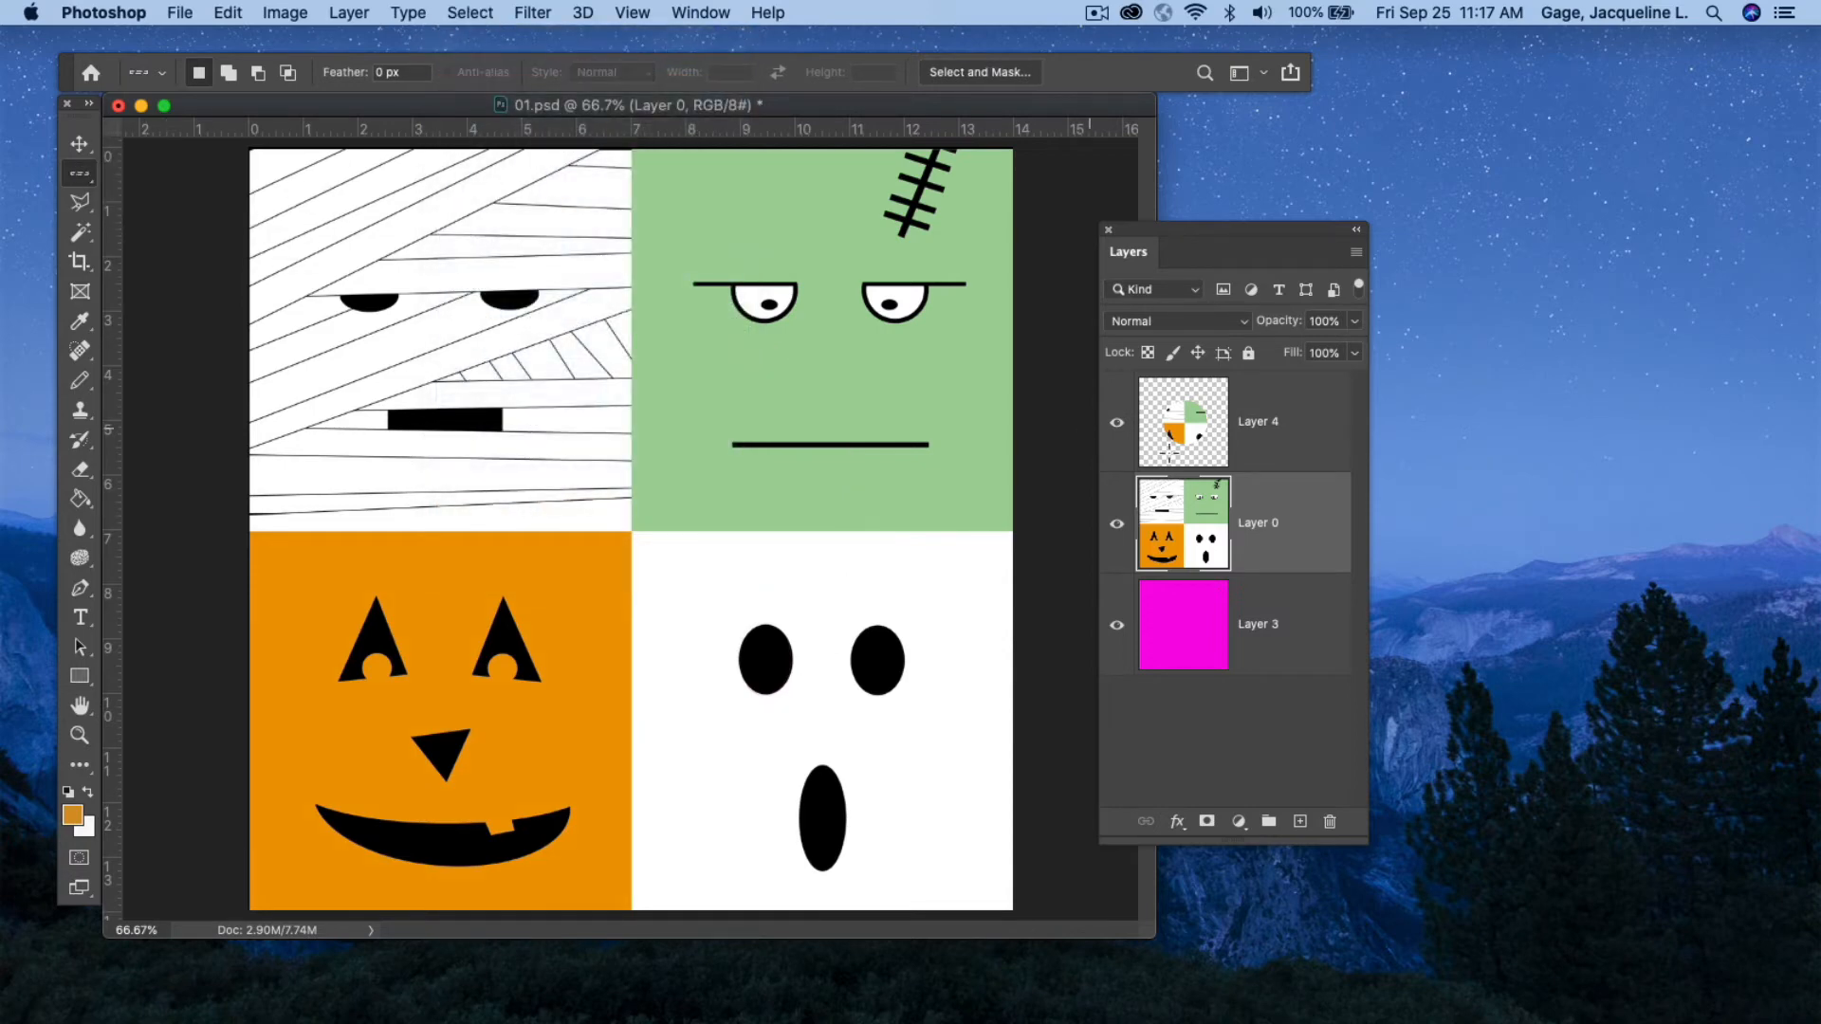
{"action": "left_click", "coordinate": [1307, 448]}
{"action": "left_click", "coordinate": [1329, 821]}
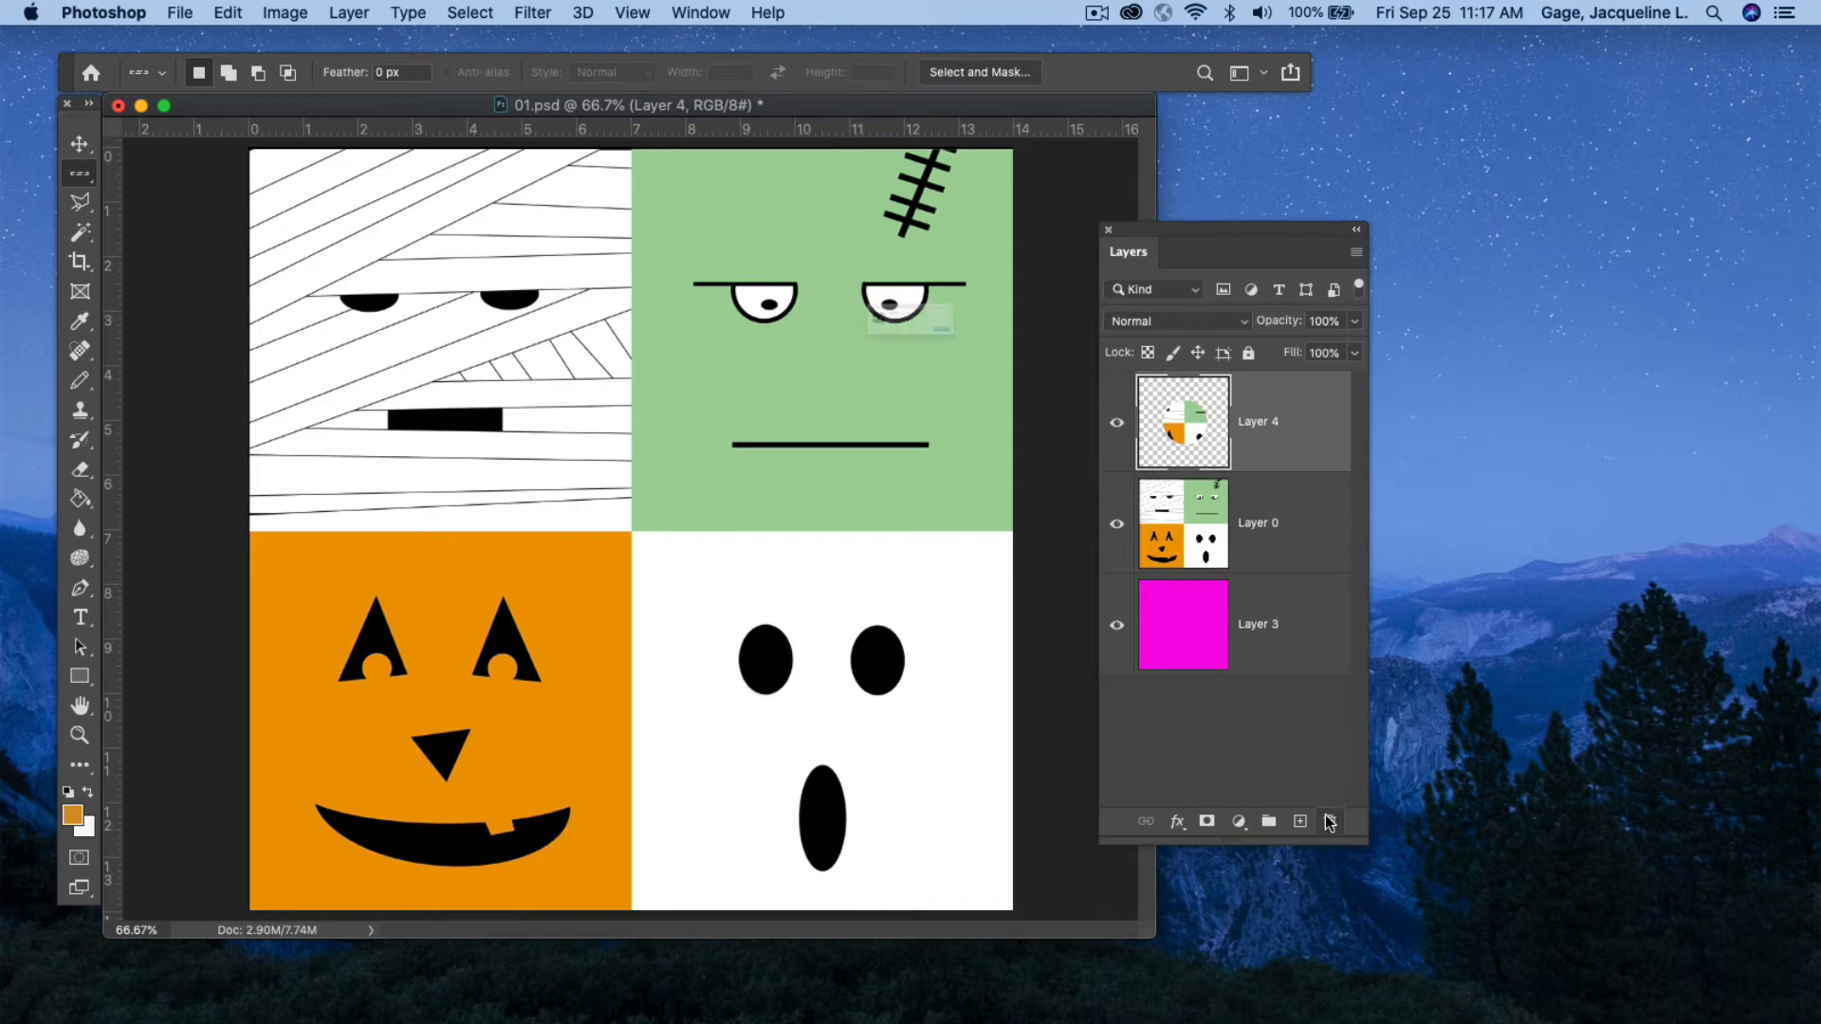
{"action": "left_click", "coordinate": [1081, 373]}
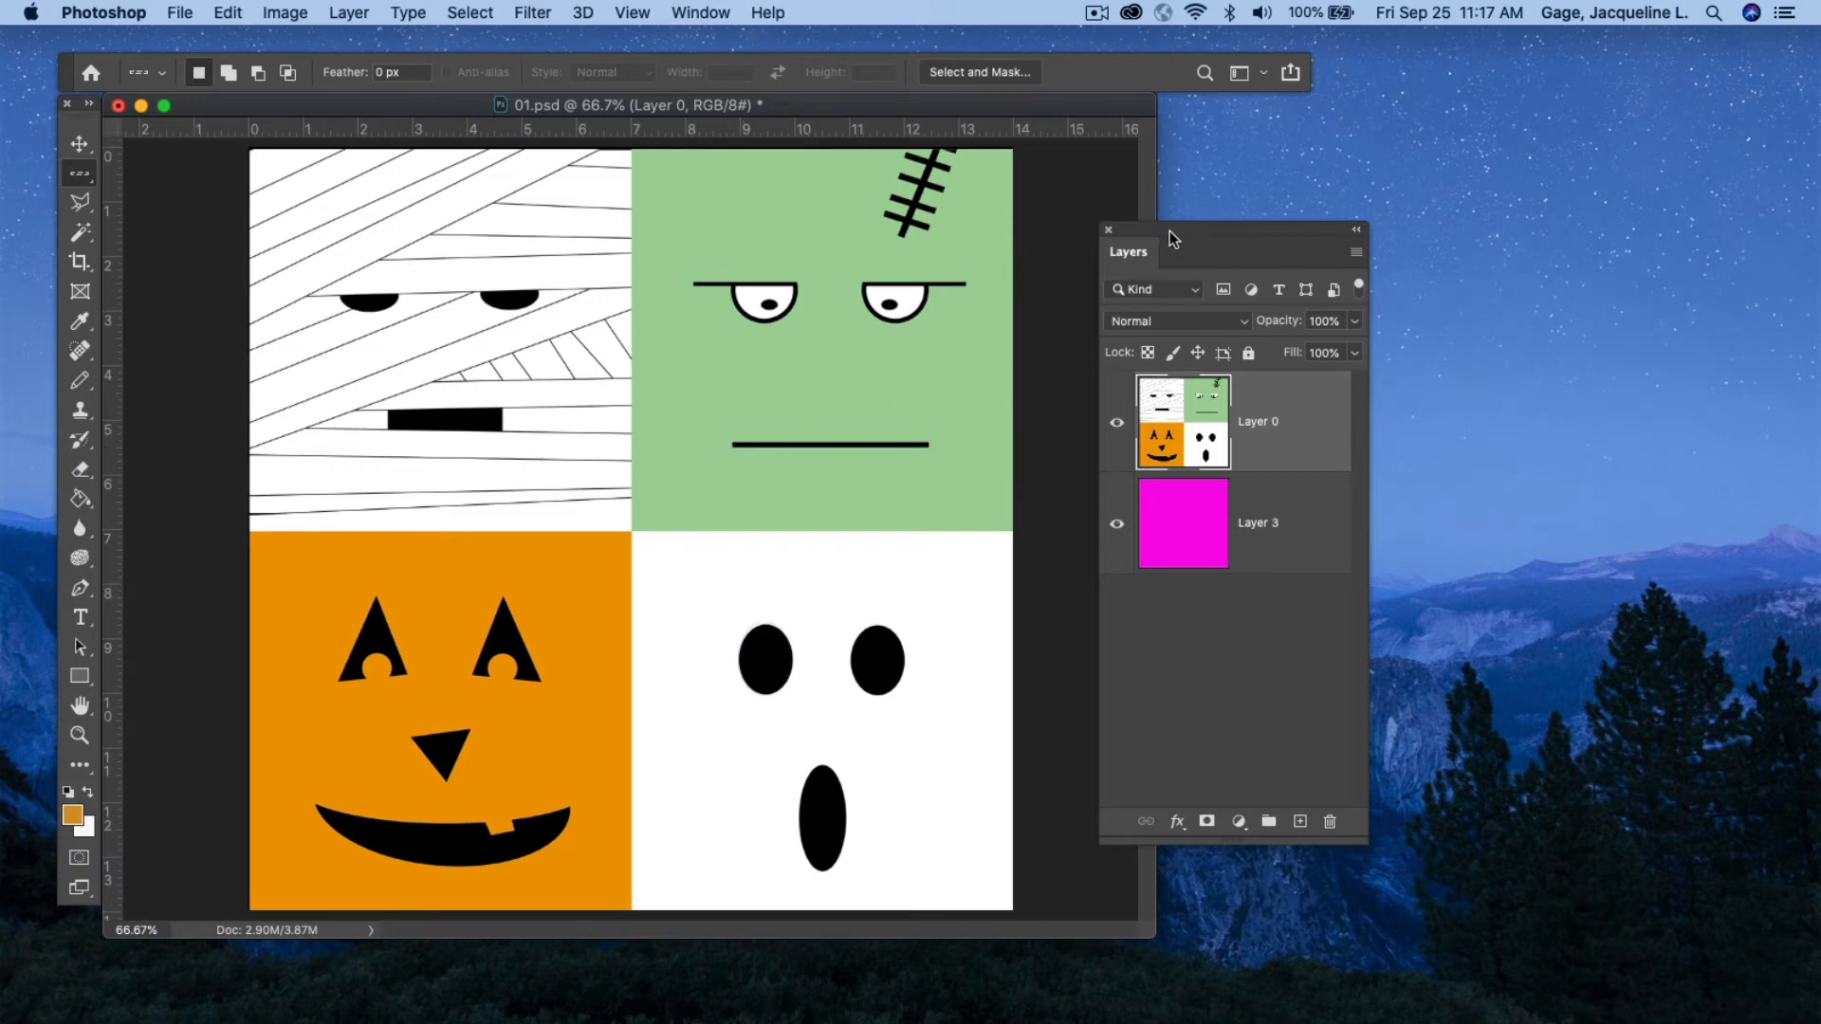
Clear a single-pixel row across the image just above the mummy's mouth, nudging it down first, then deselect.
{"action": "left_click_drag", "start_coordinate": [1169, 230], "coordinate": [1284, 232]}
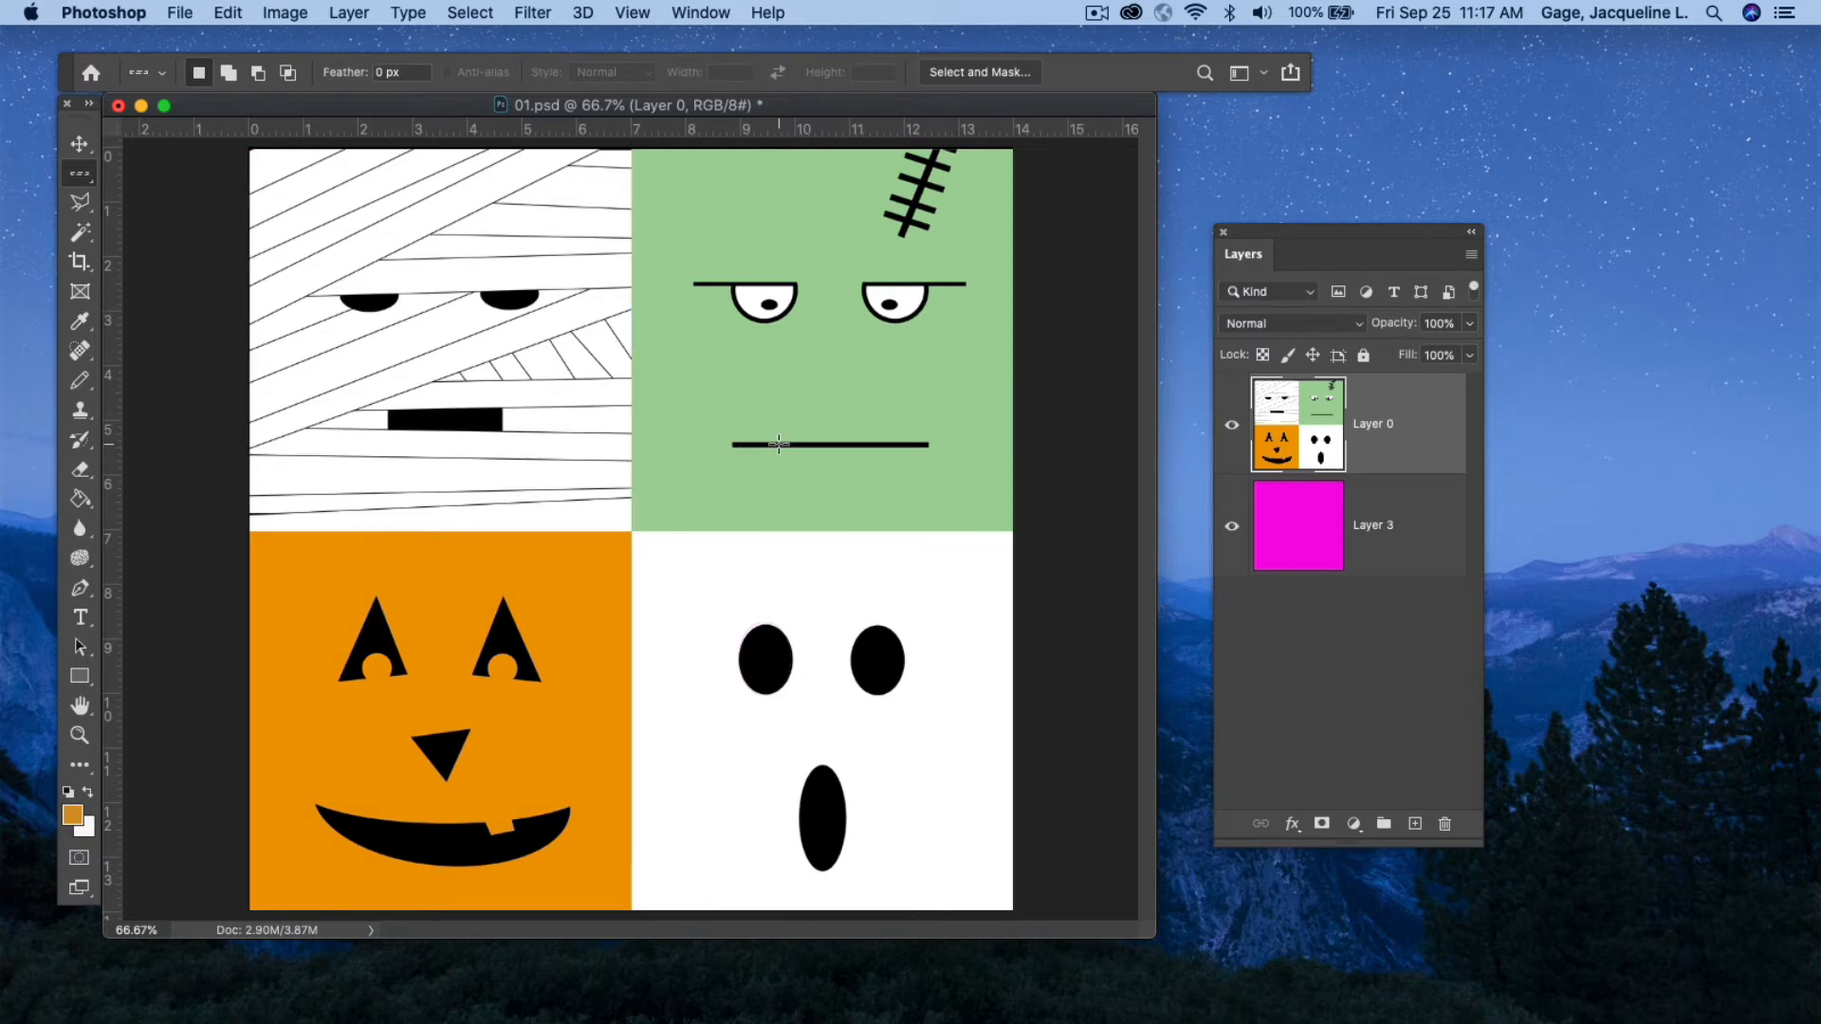
{"action": "left_click", "coordinate": [254, 431]}
{"action": "key", "text": "Down"}
{"action": "key", "text": "Down"}
{"action": "key", "text": "Down"}
{"action": "left_click", "coordinate": [471, 12]}
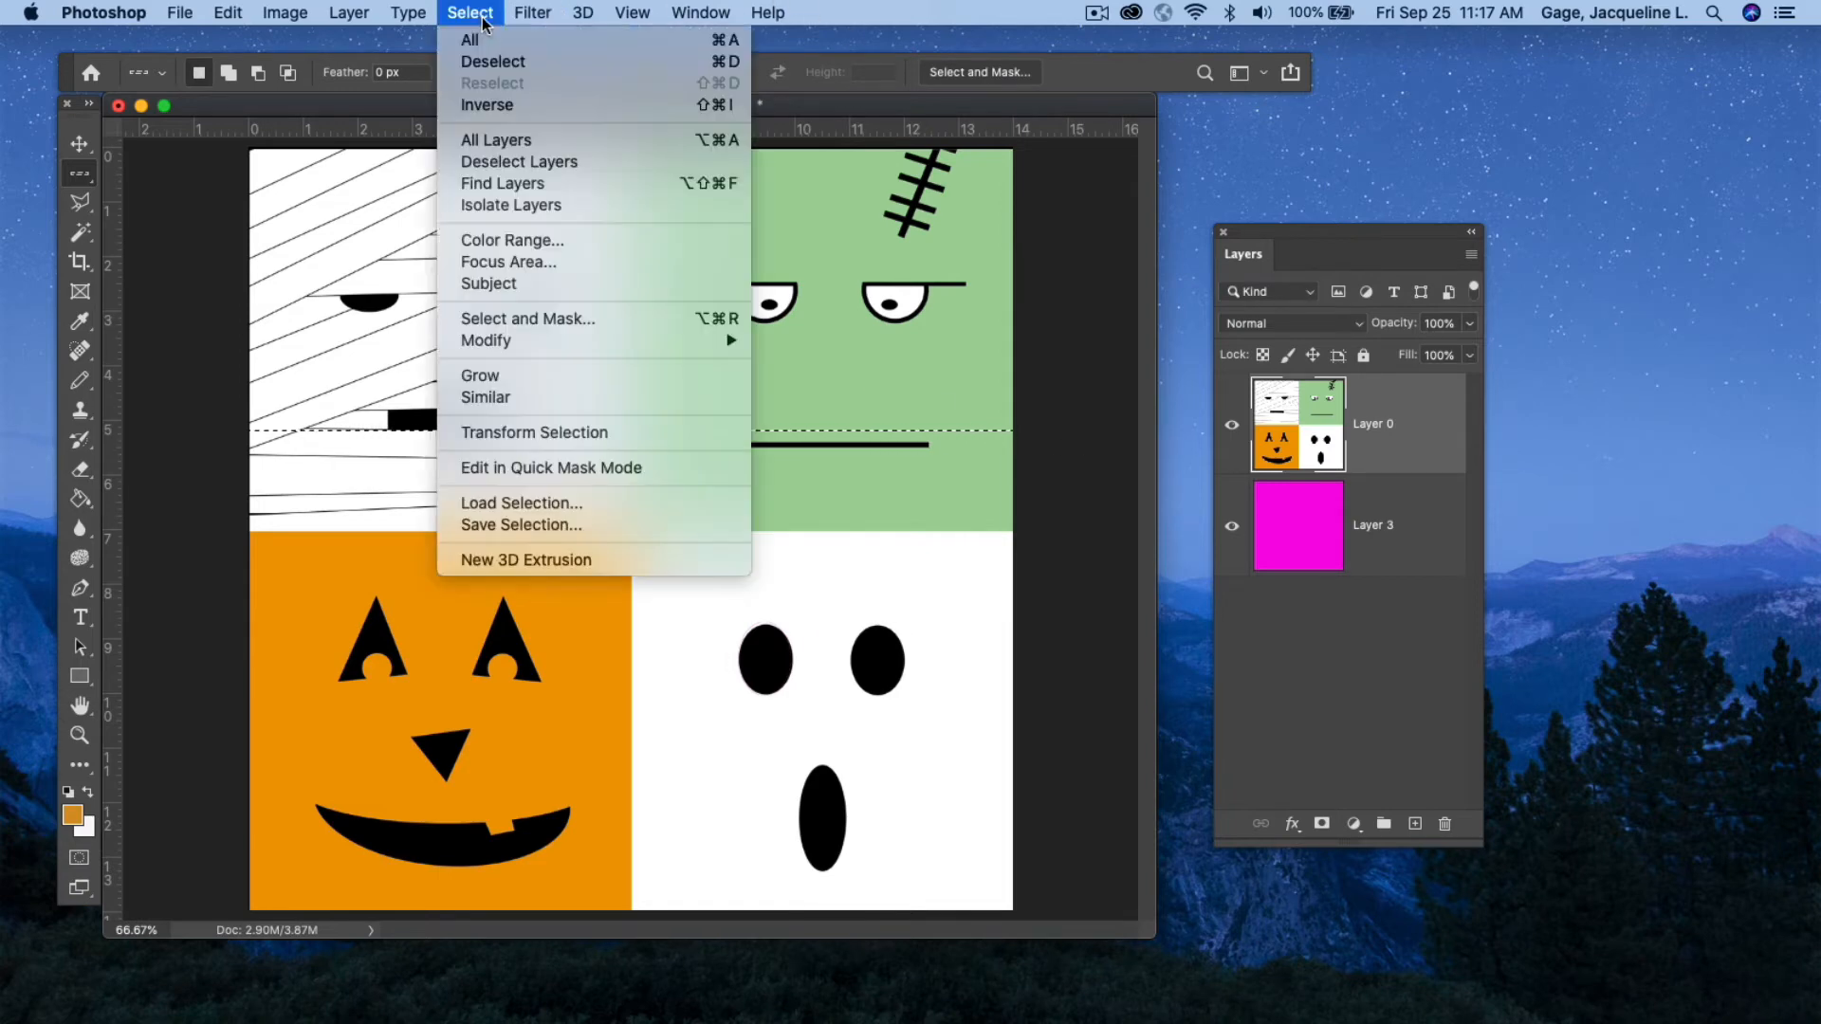
{"action": "left_click", "coordinate": [507, 62]}
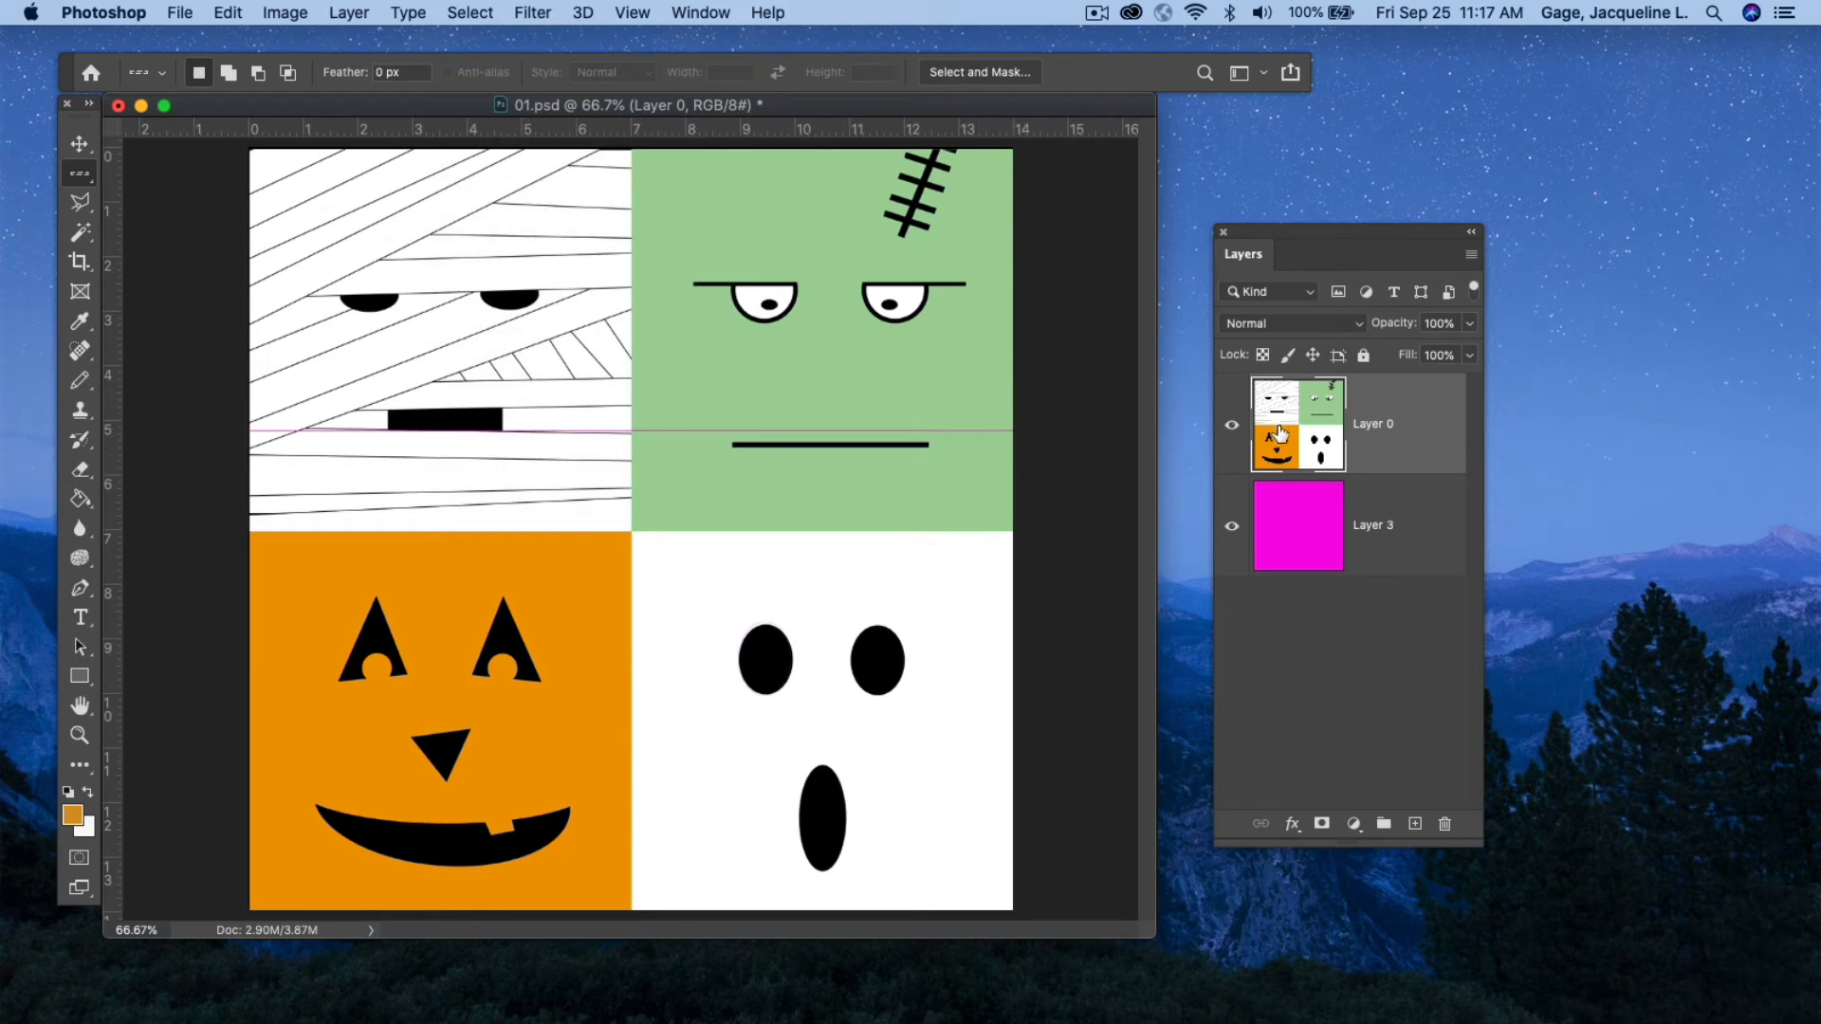
With the Single Column Marquee, clear a one-pixel column through the mummy and pumpkin faces, then deselect.
{"action": "right_click", "coordinate": [77, 178]}
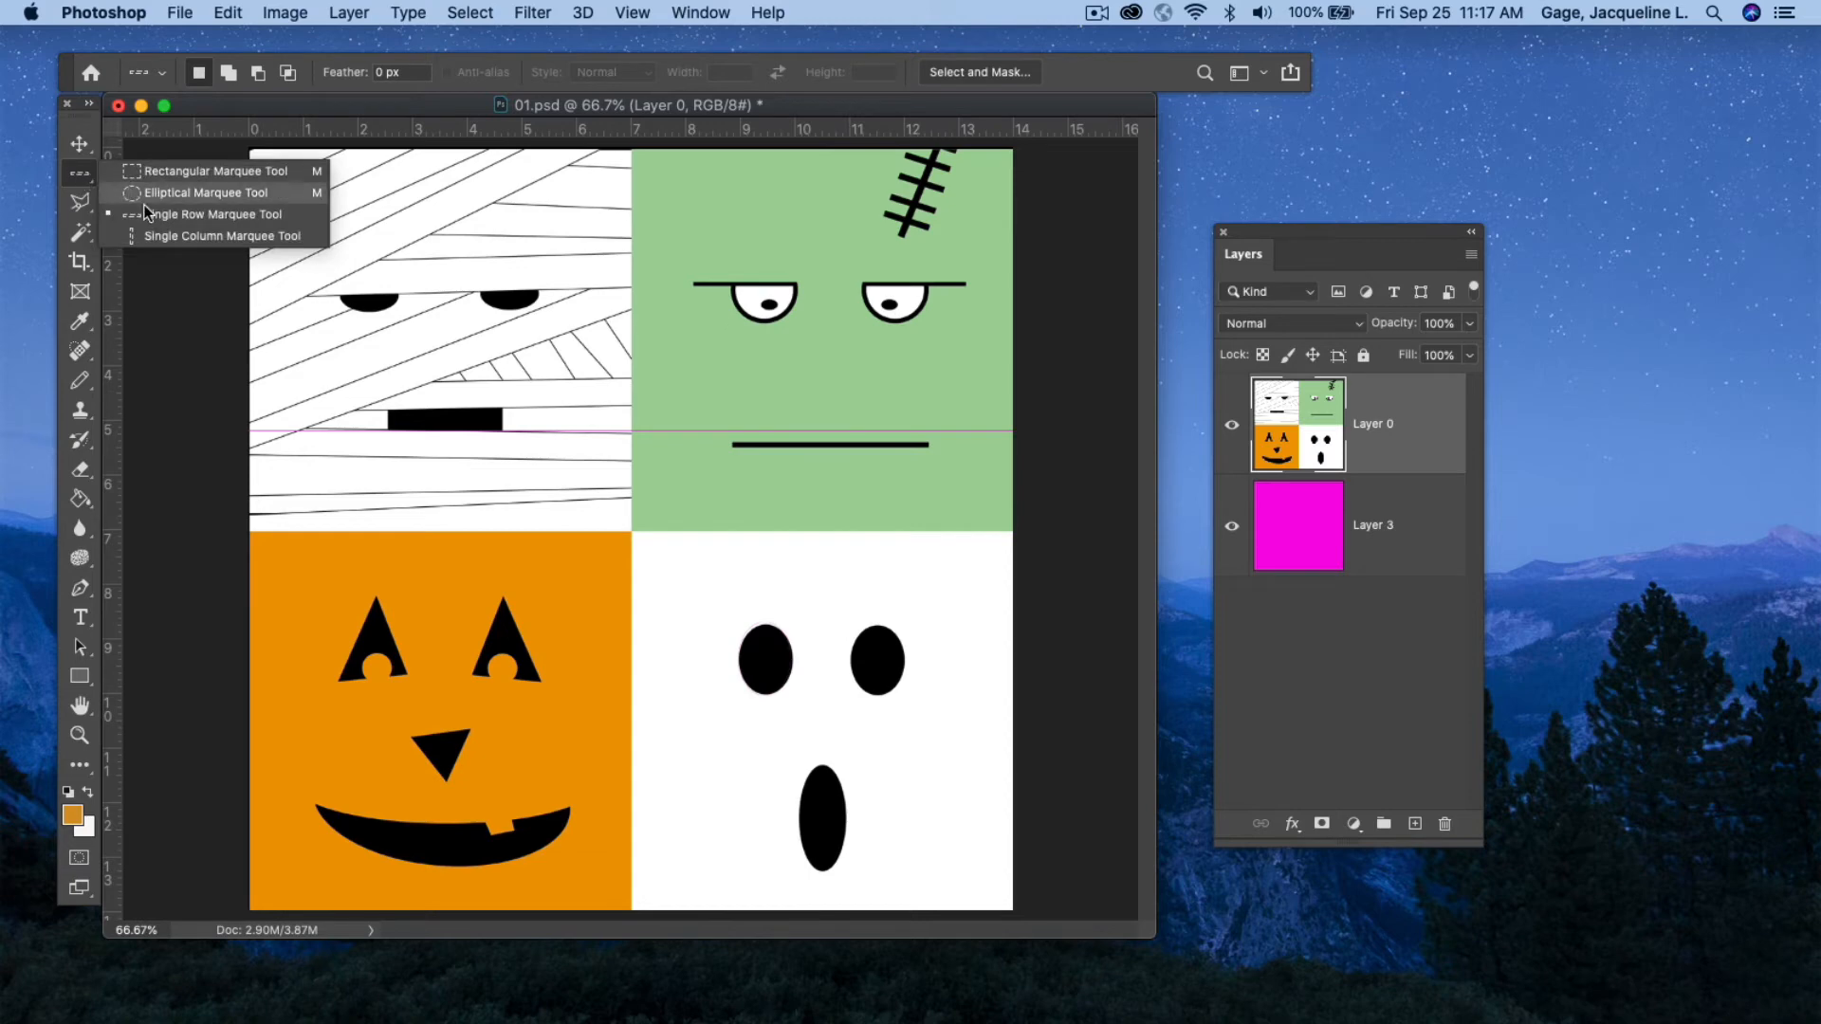
{"action": "left_click", "coordinate": [162, 235]}
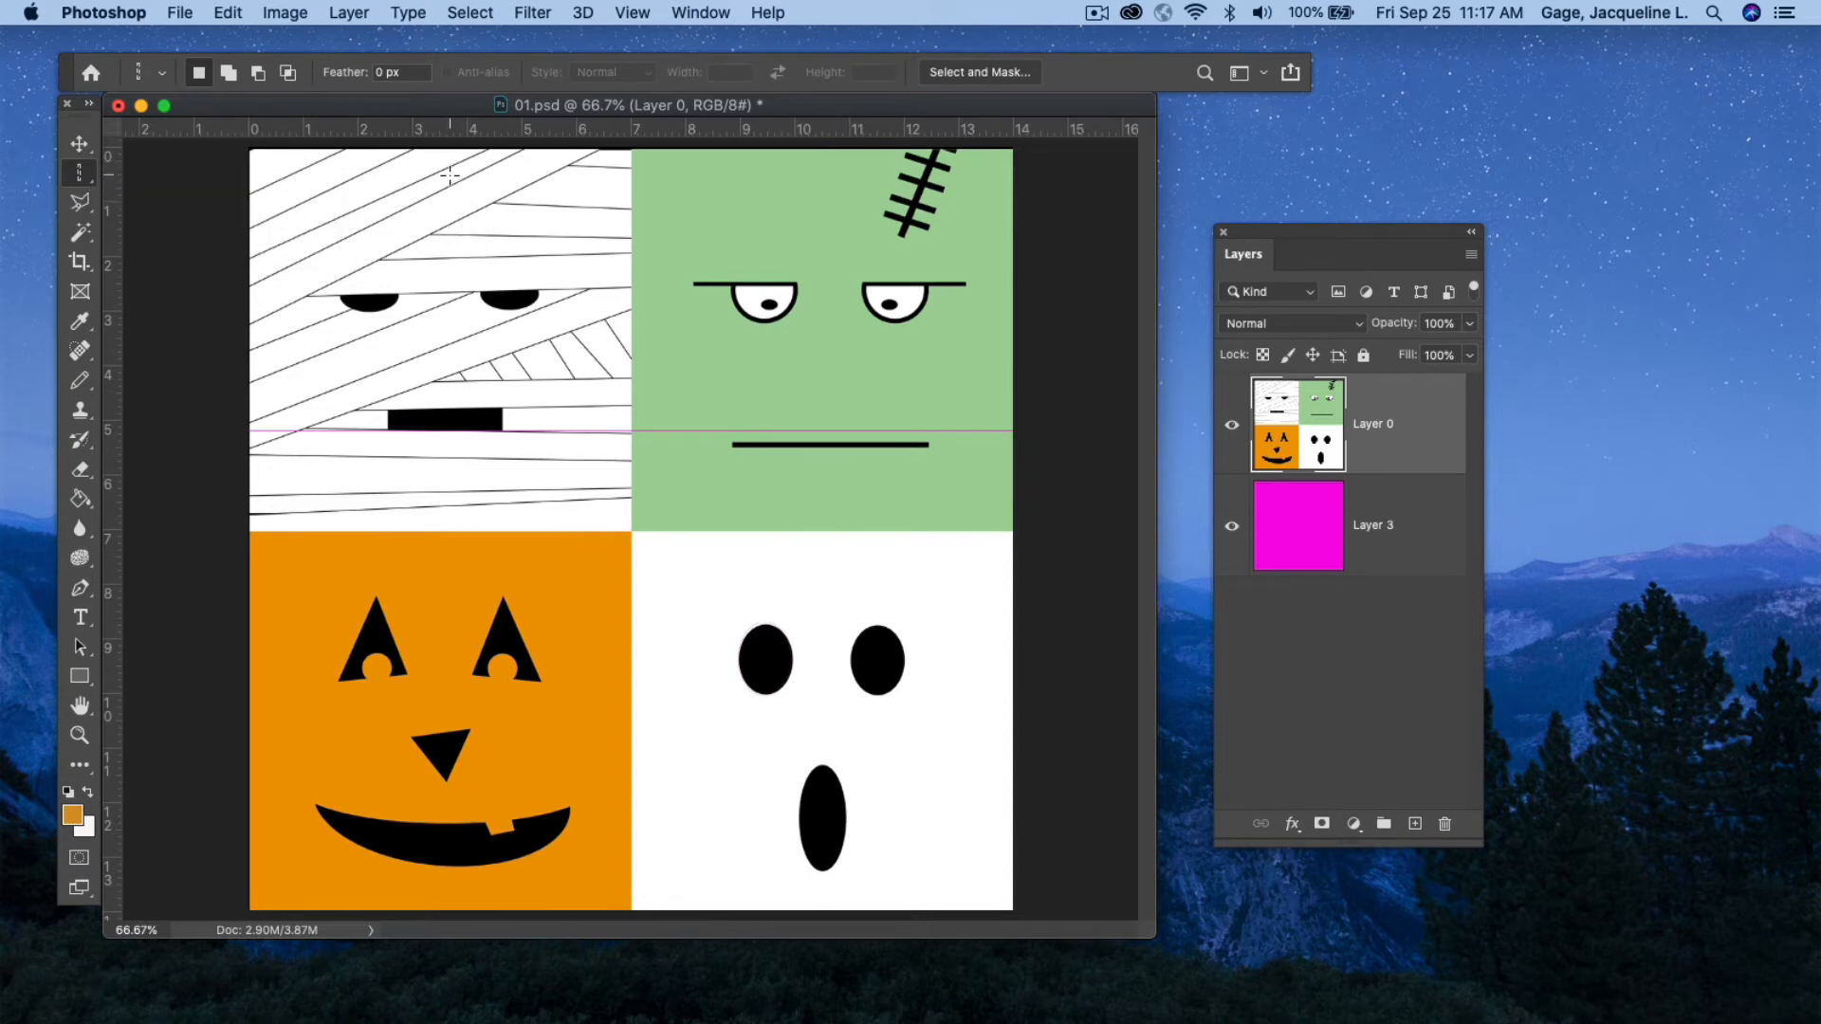
{"action": "left_click_drag", "start_coordinate": [448, 181], "coordinate": [447, 538]}
{"action": "left_click", "coordinate": [469, 12]}
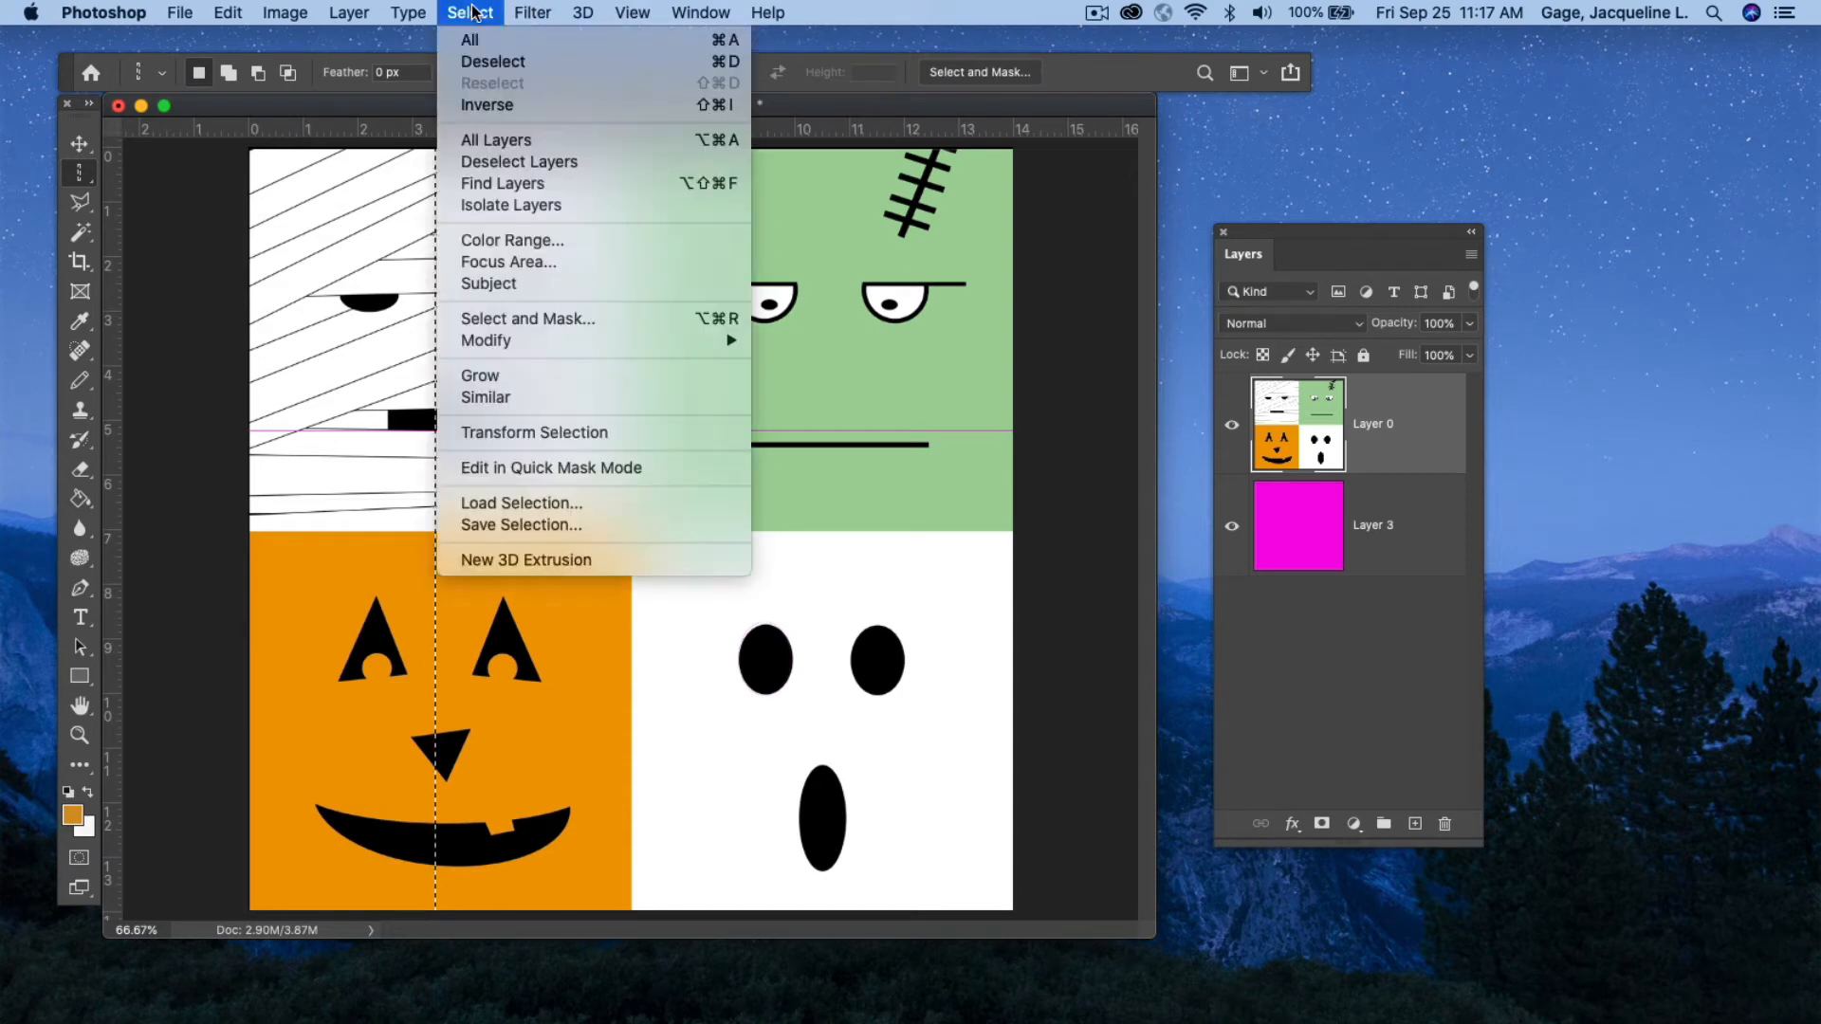
{"action": "left_click", "coordinate": [494, 60]}
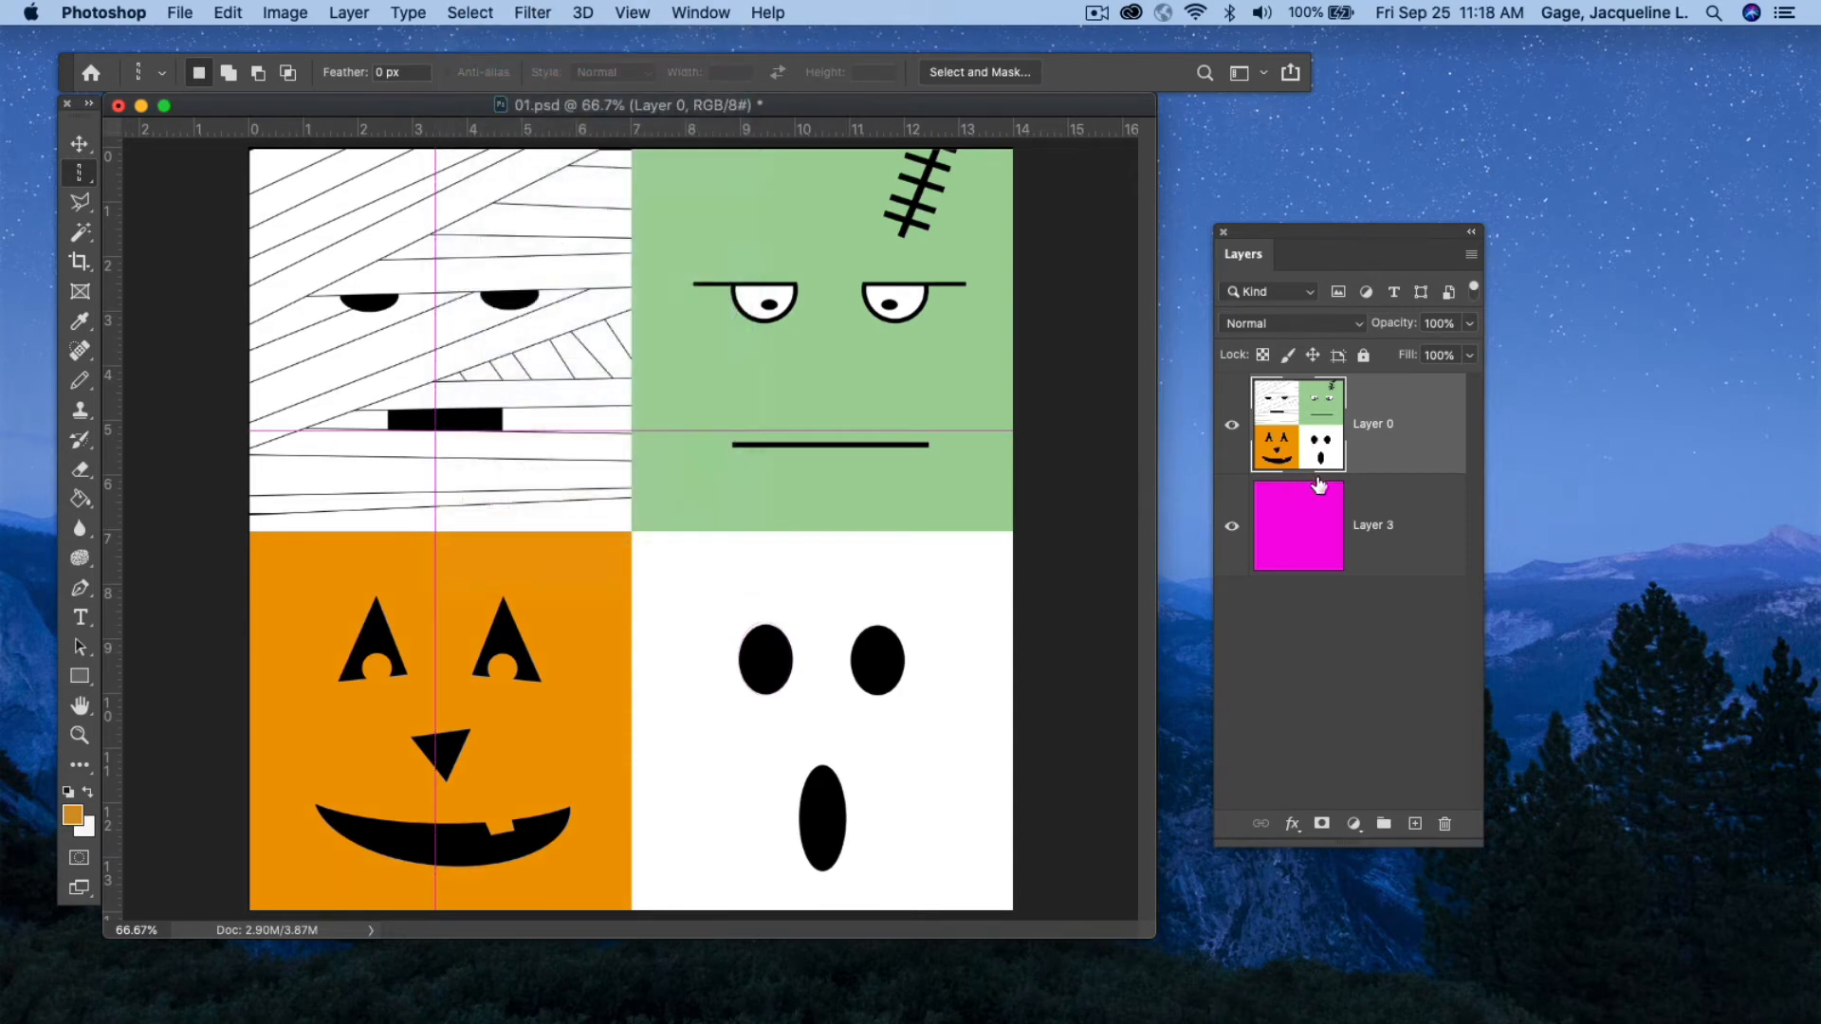
Switch to the Single Row Marquee and undo the column's deselection, clearing and selection.
{"action": "left_click", "coordinate": [84, 172]}
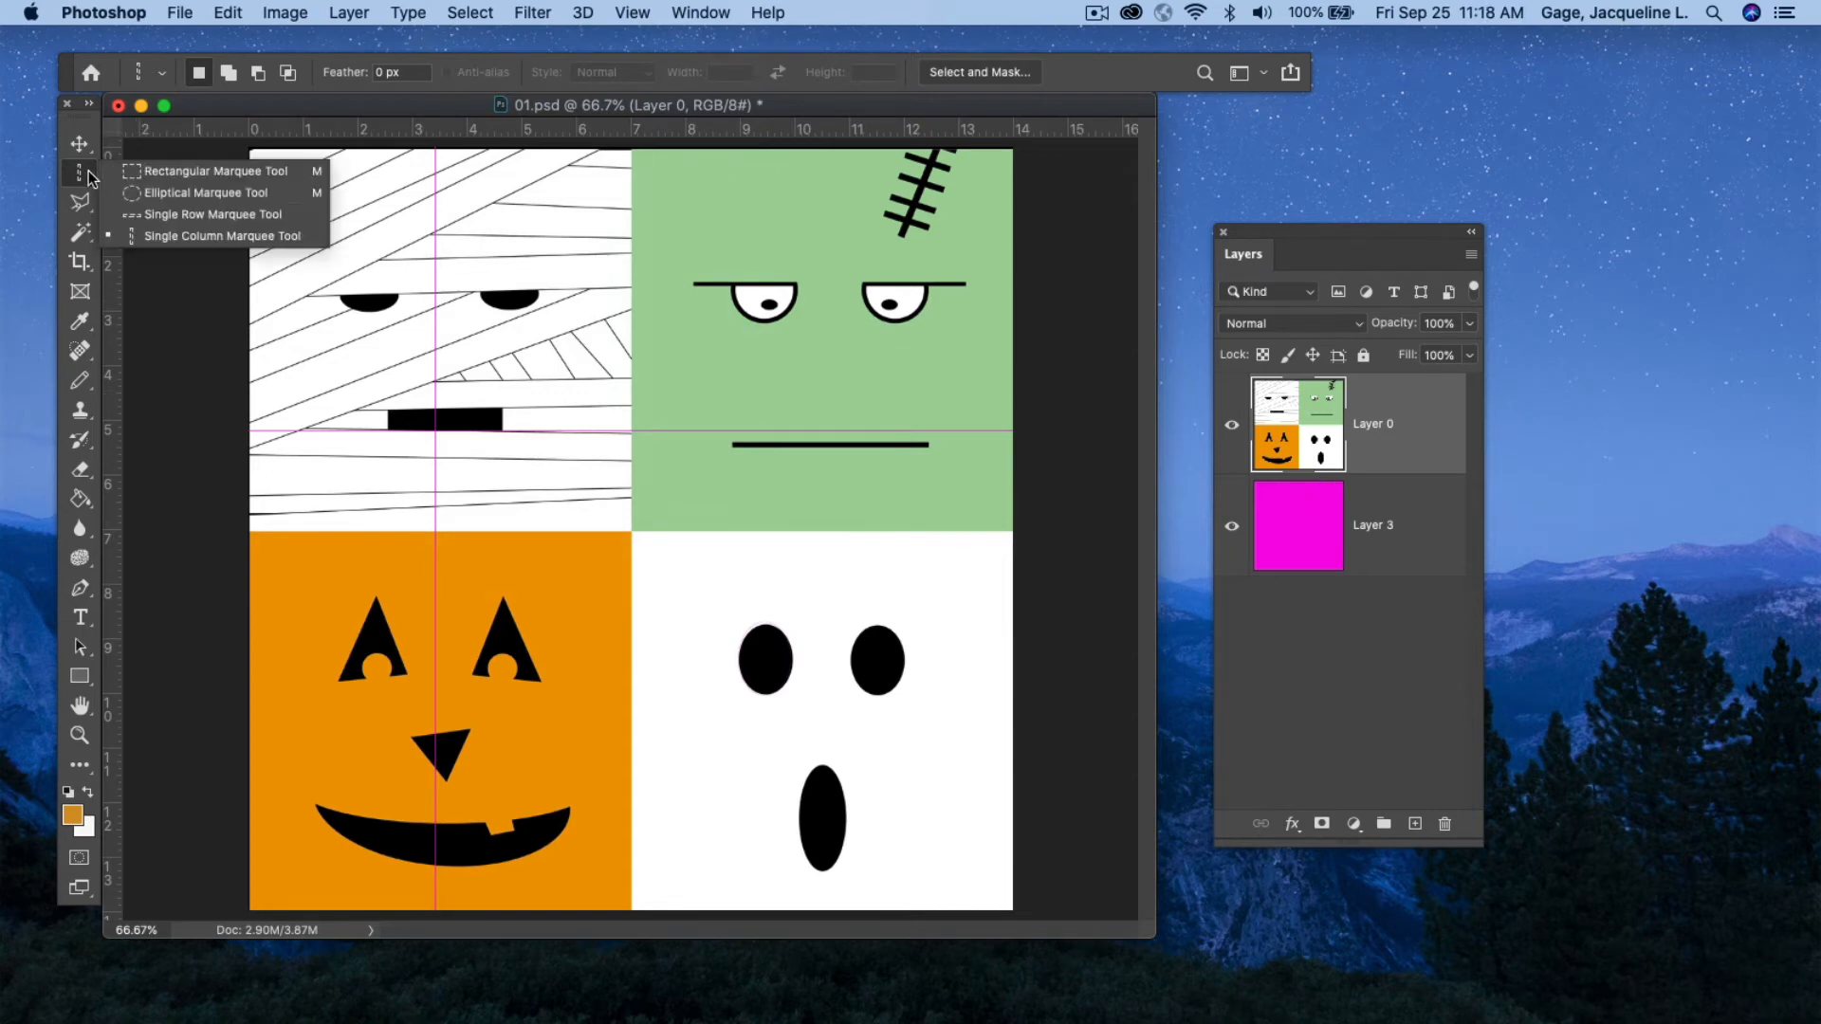
{"action": "left_click", "coordinate": [157, 214]}
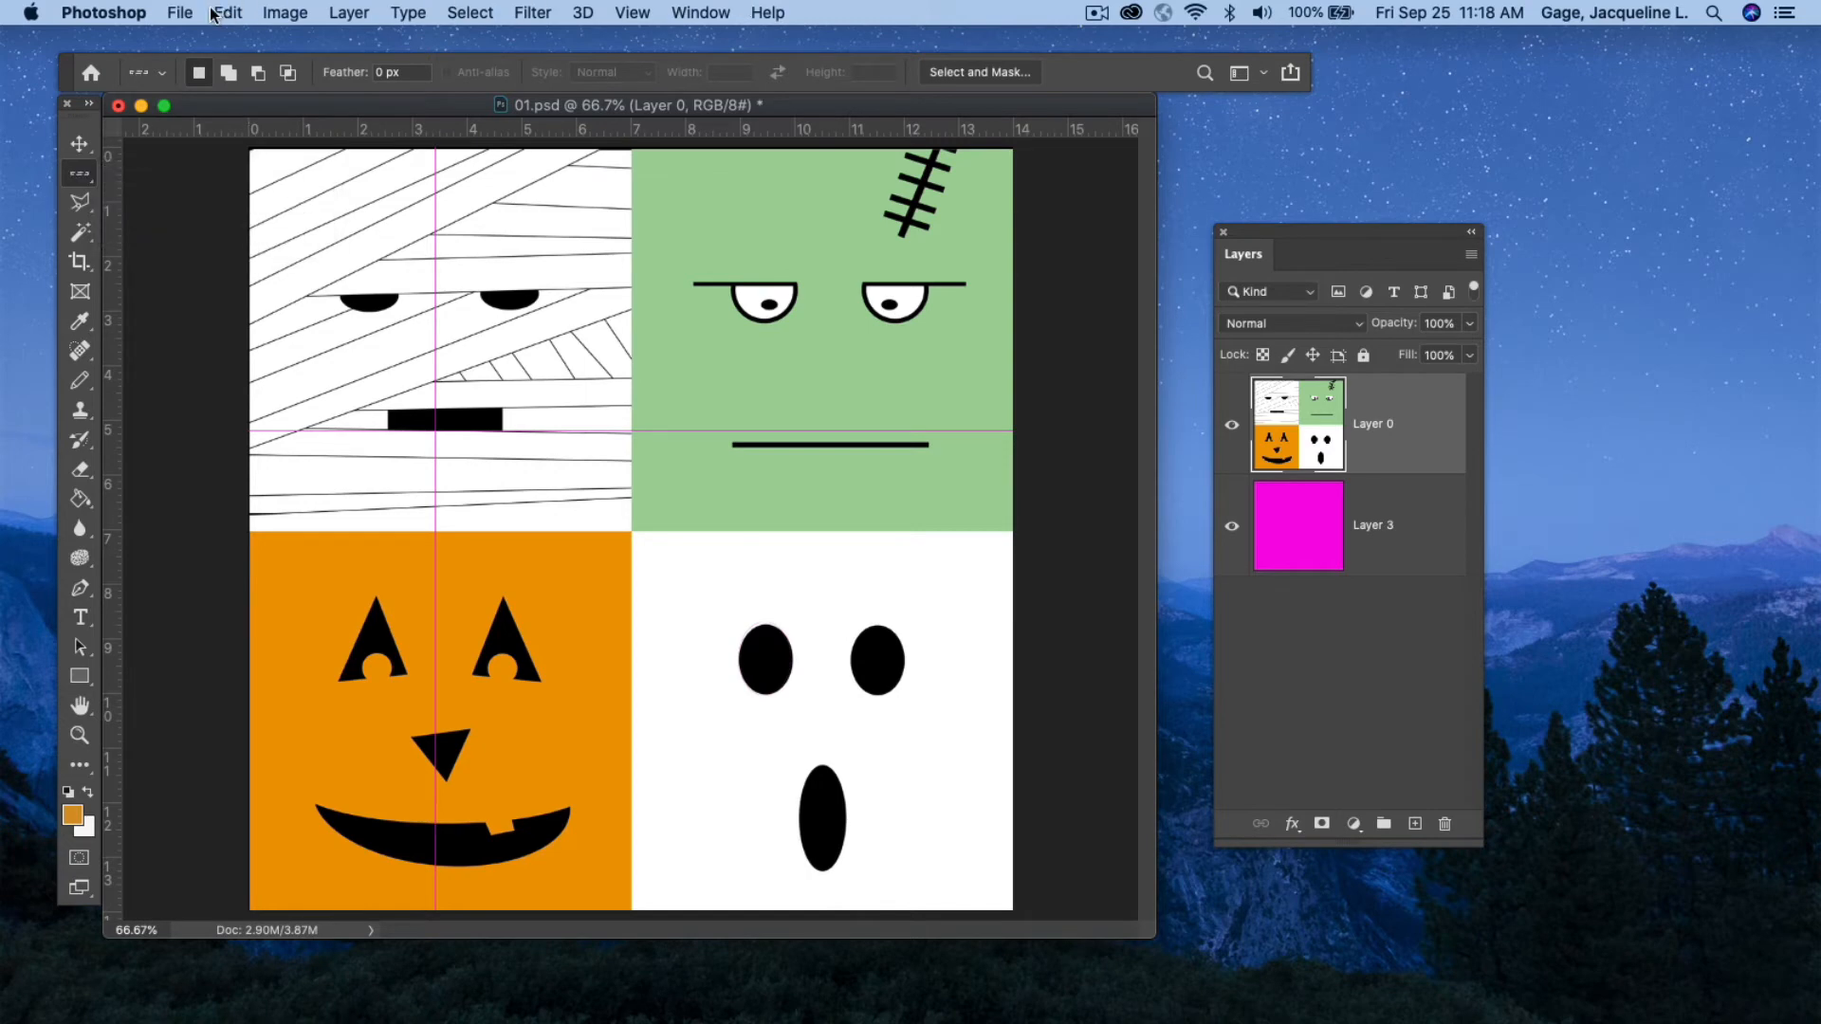
{"action": "left_click", "coordinate": [227, 13]}
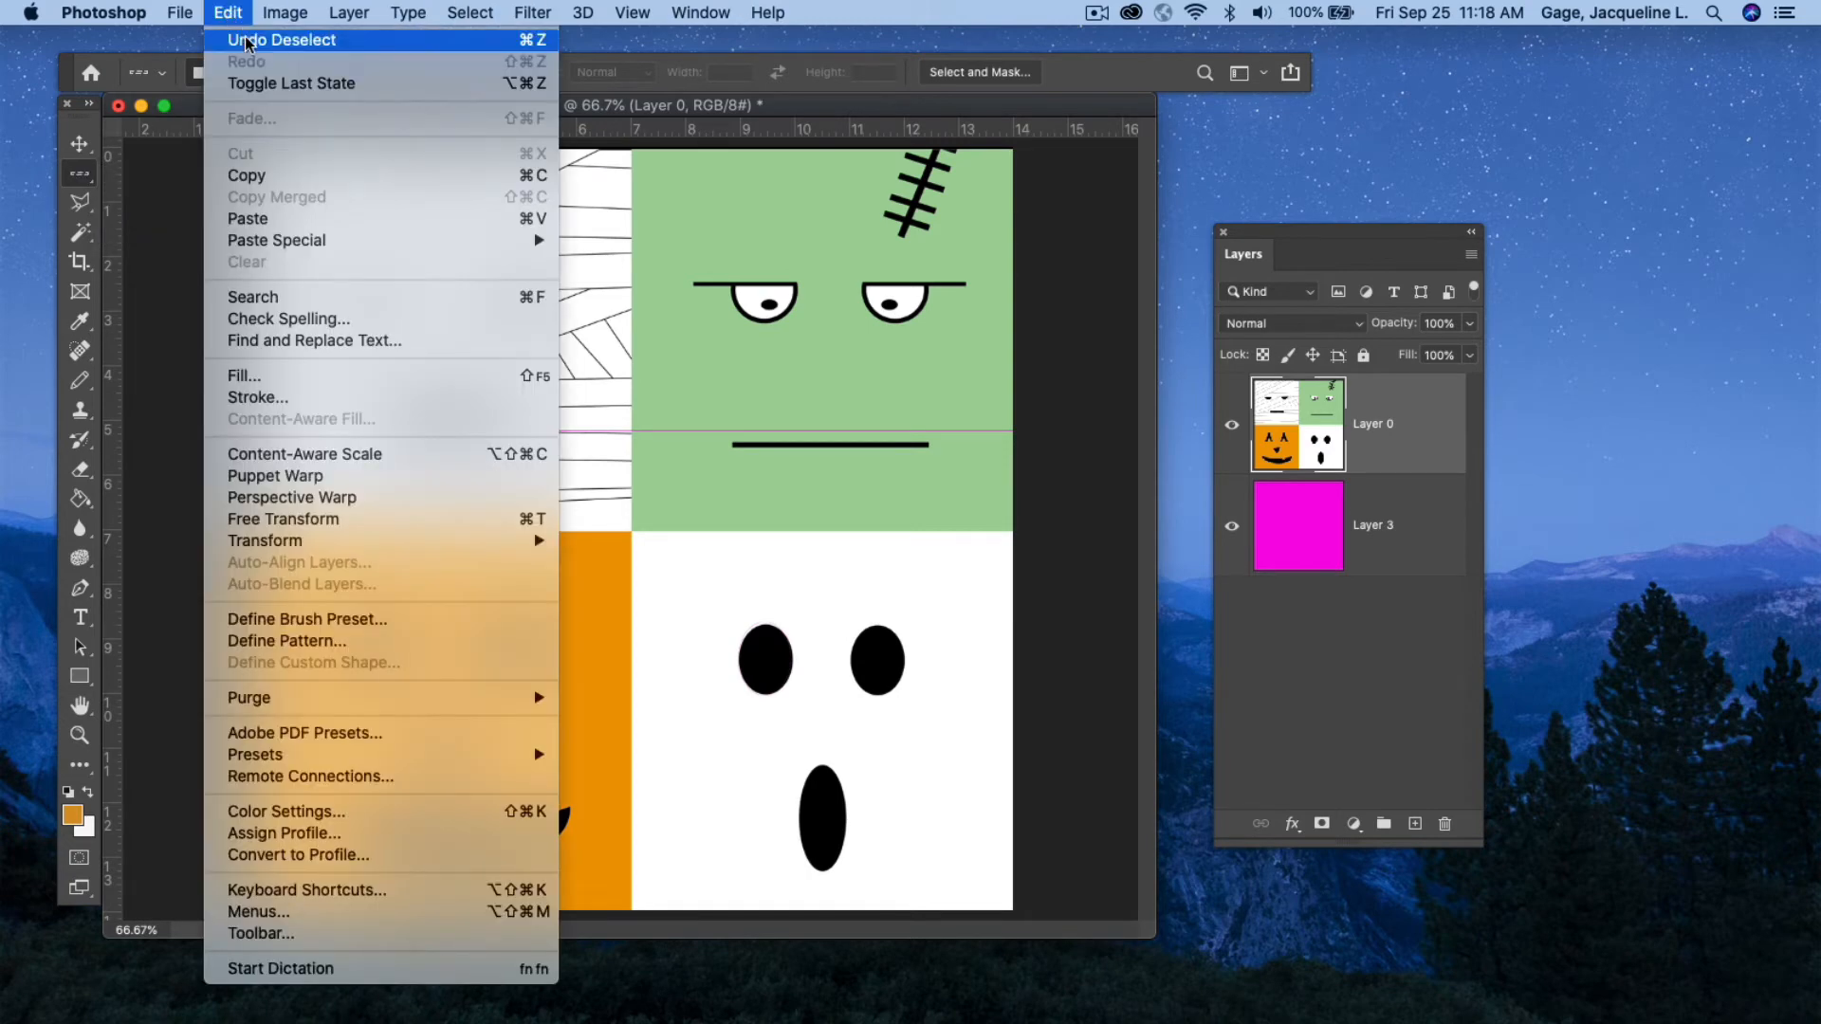
{"action": "left_click", "coordinate": [246, 44]}
{"action": "key", "text": "Delete"}
{"action": "left_click", "coordinate": [227, 14]}
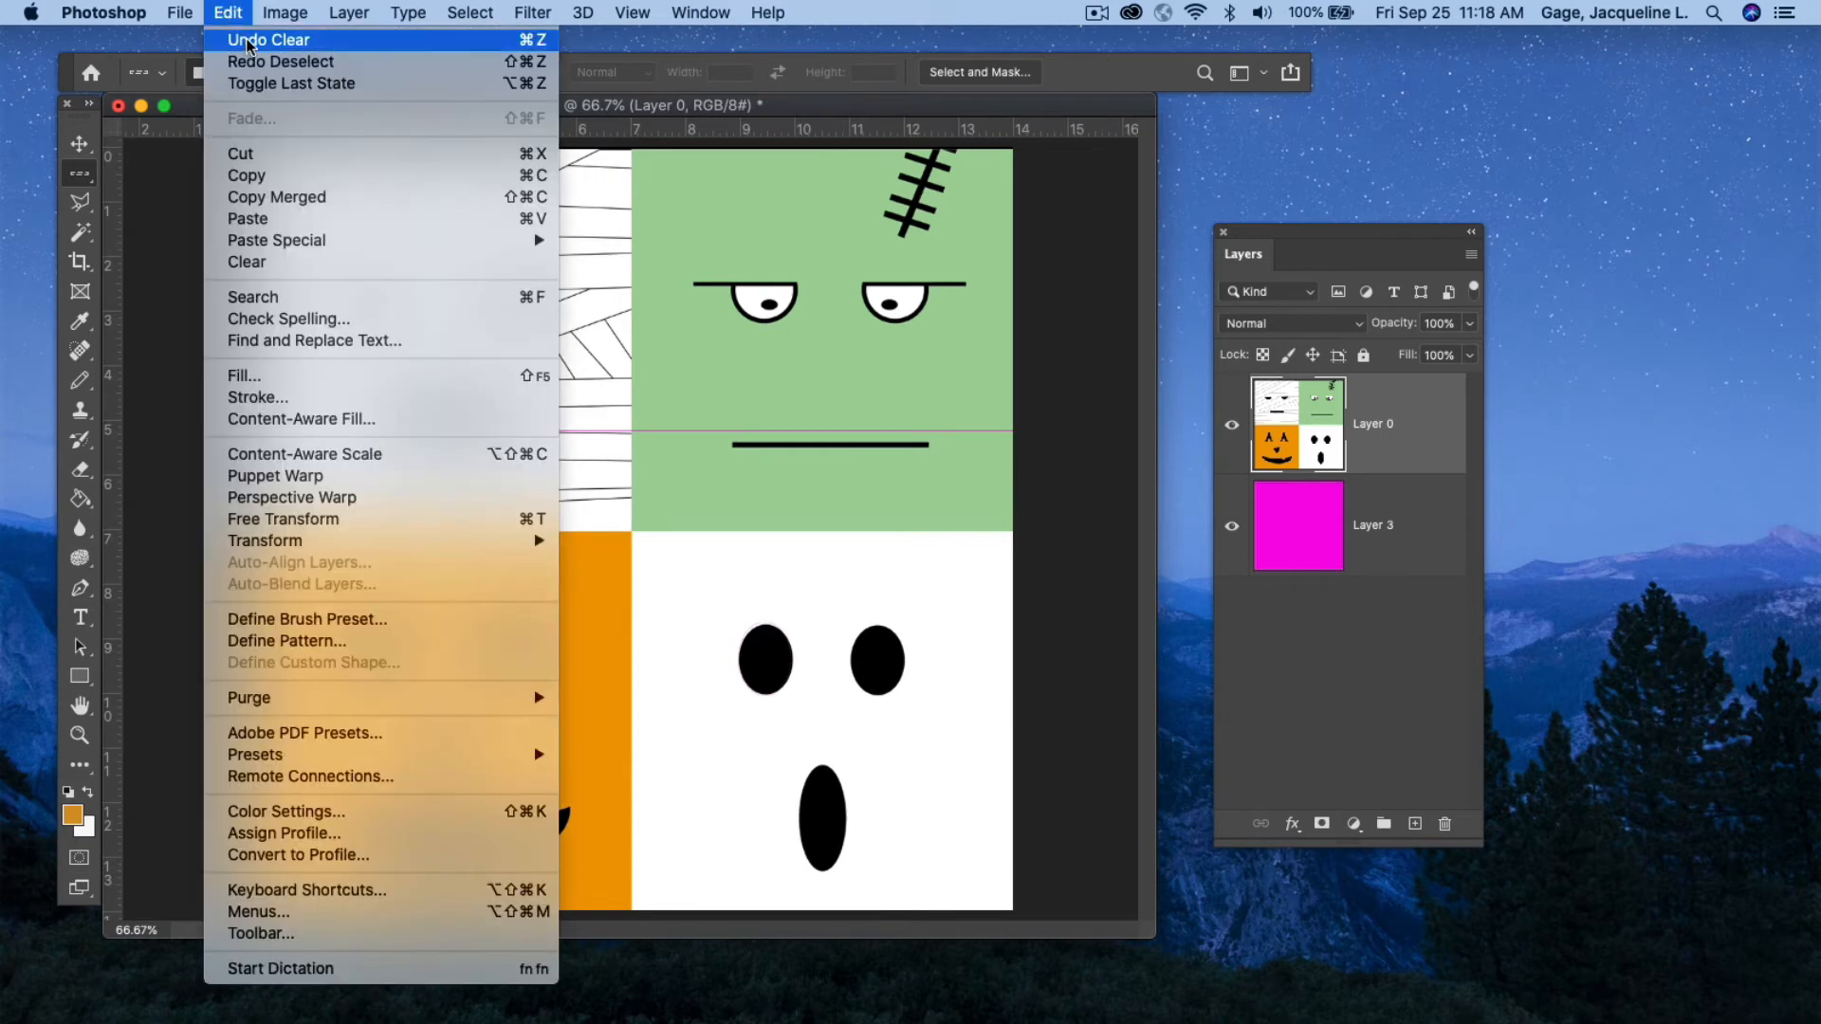
{"action": "left_click", "coordinate": [247, 40]}
{"action": "left_click", "coordinate": [228, 14]}
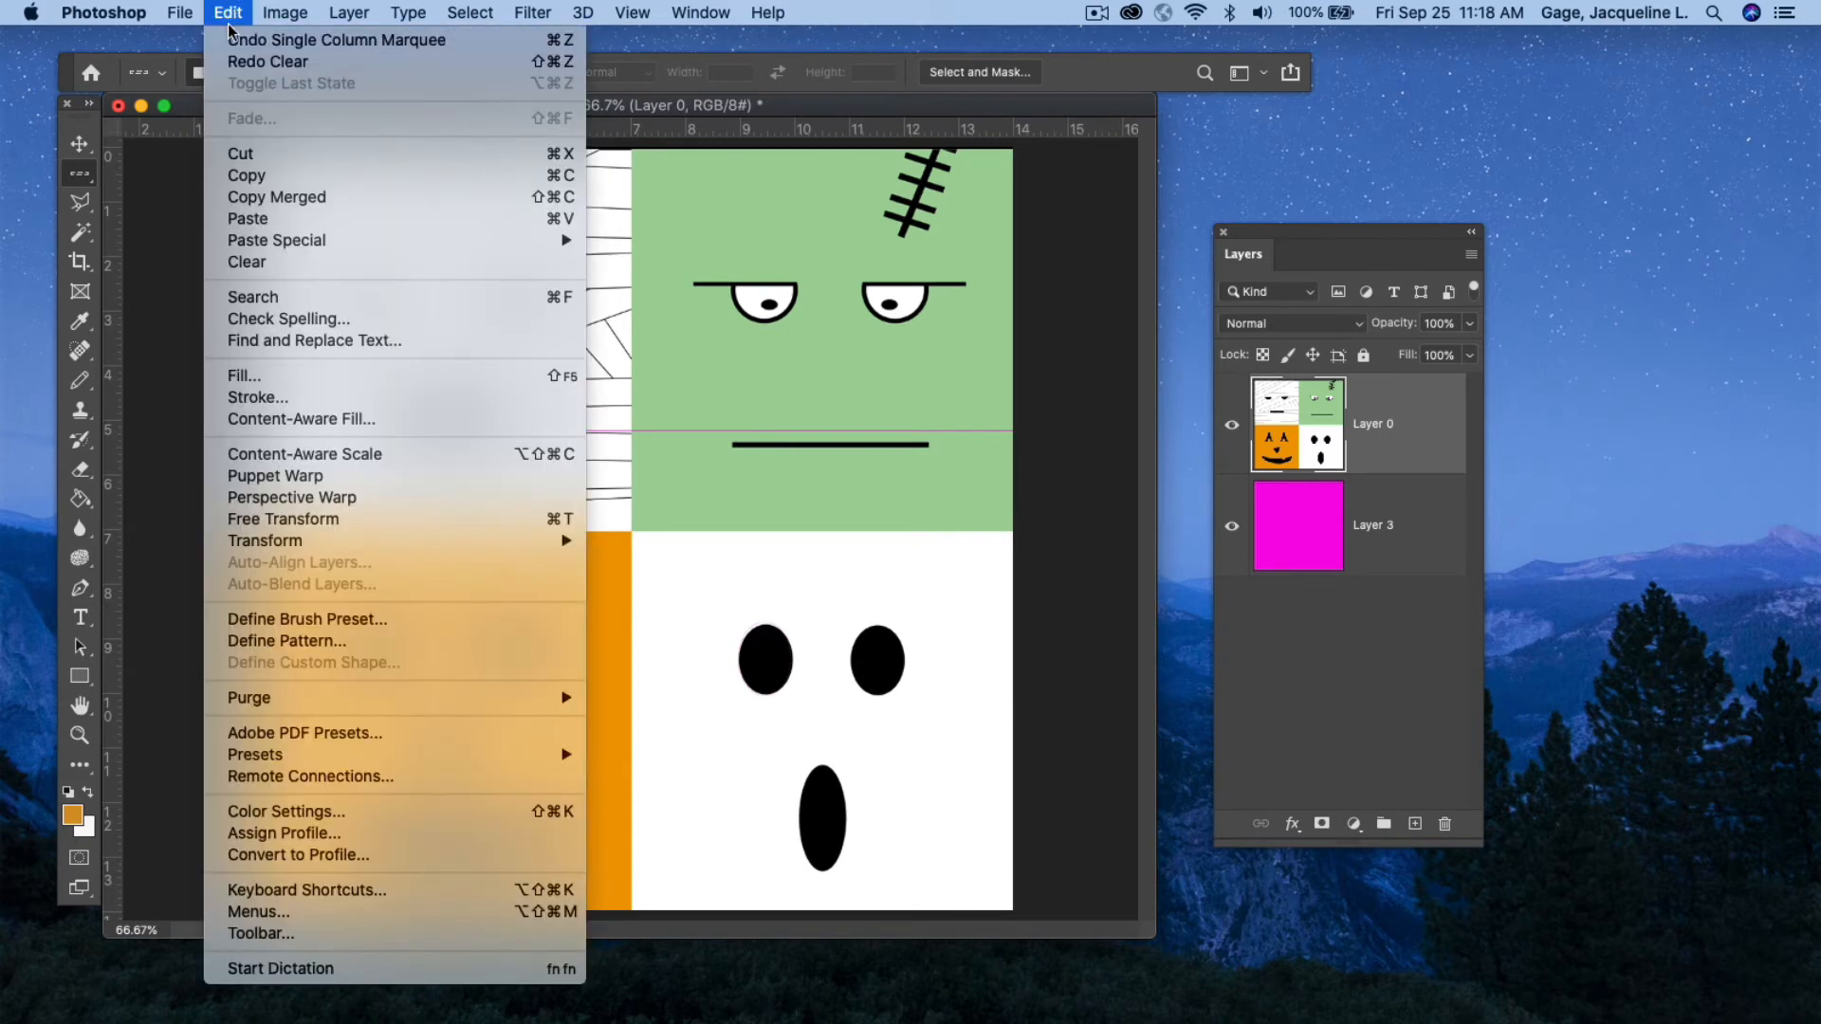
{"action": "left_click", "coordinate": [250, 40]}
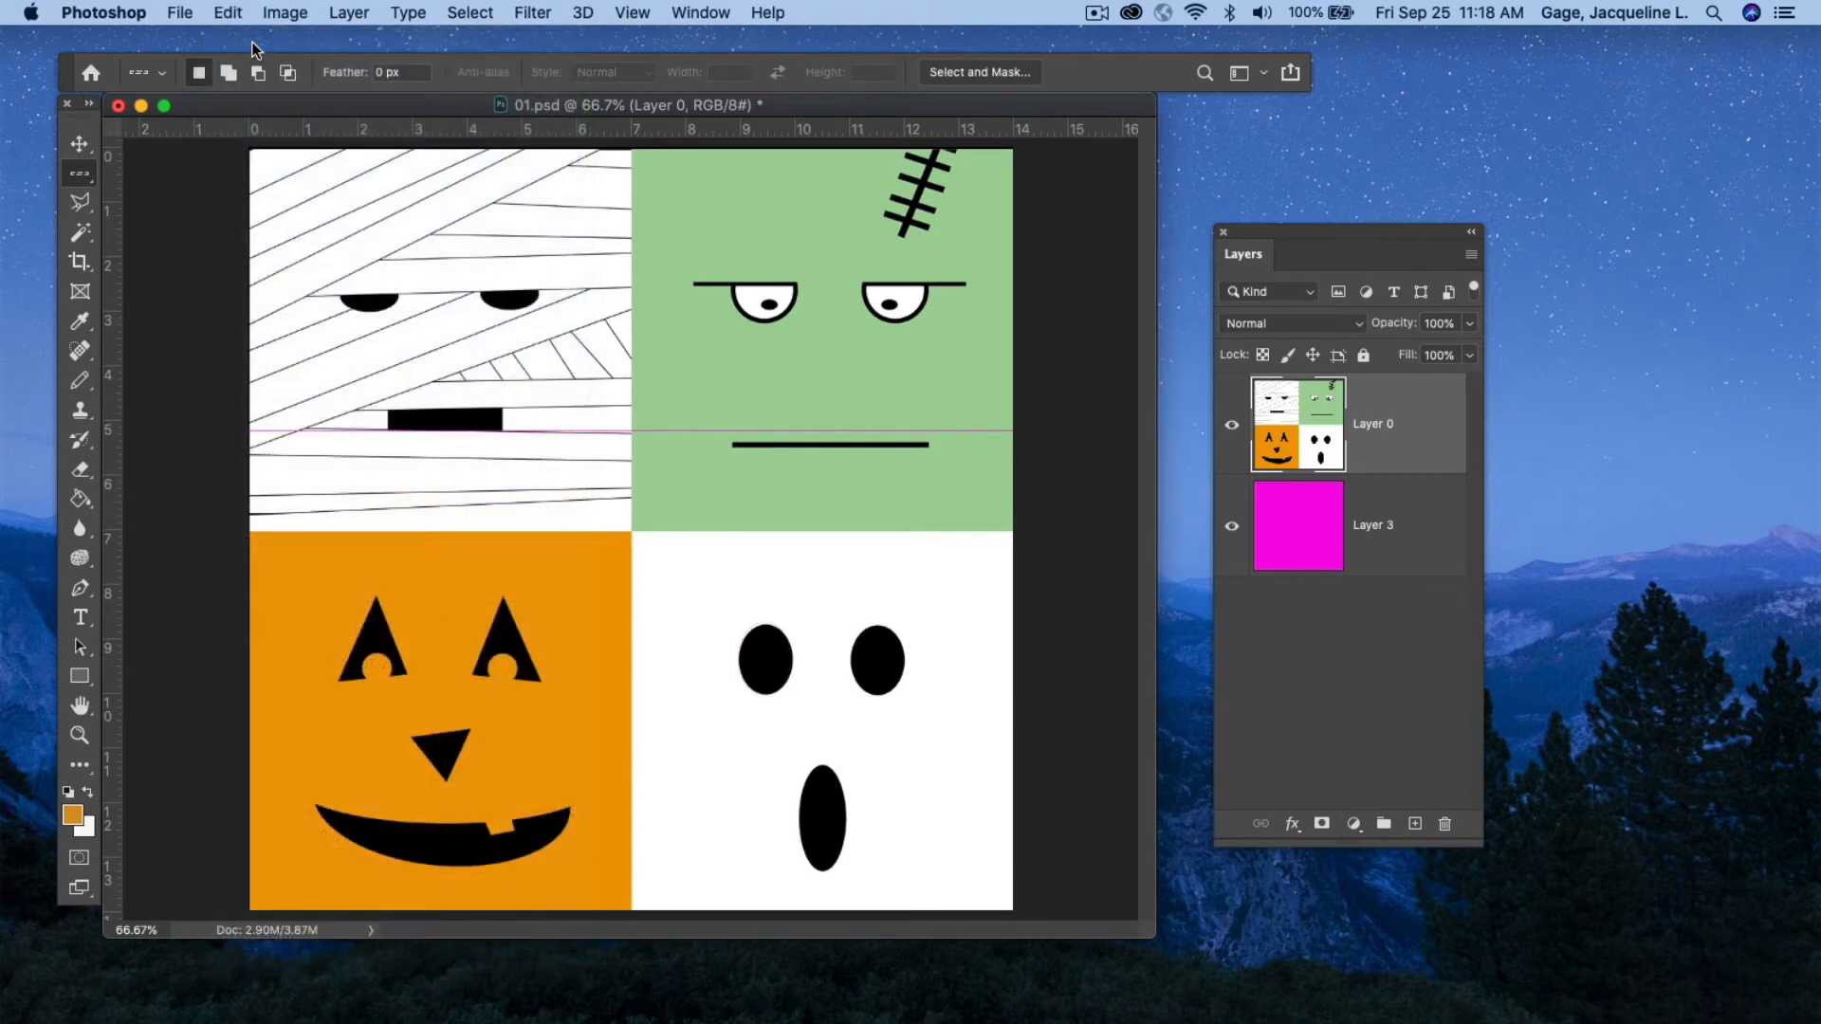
Undo the row's deselection and clearing to bring back the selected pixel row.
{"action": "left_click", "coordinate": [227, 13]}
{"action": "left_click", "coordinate": [250, 39]}
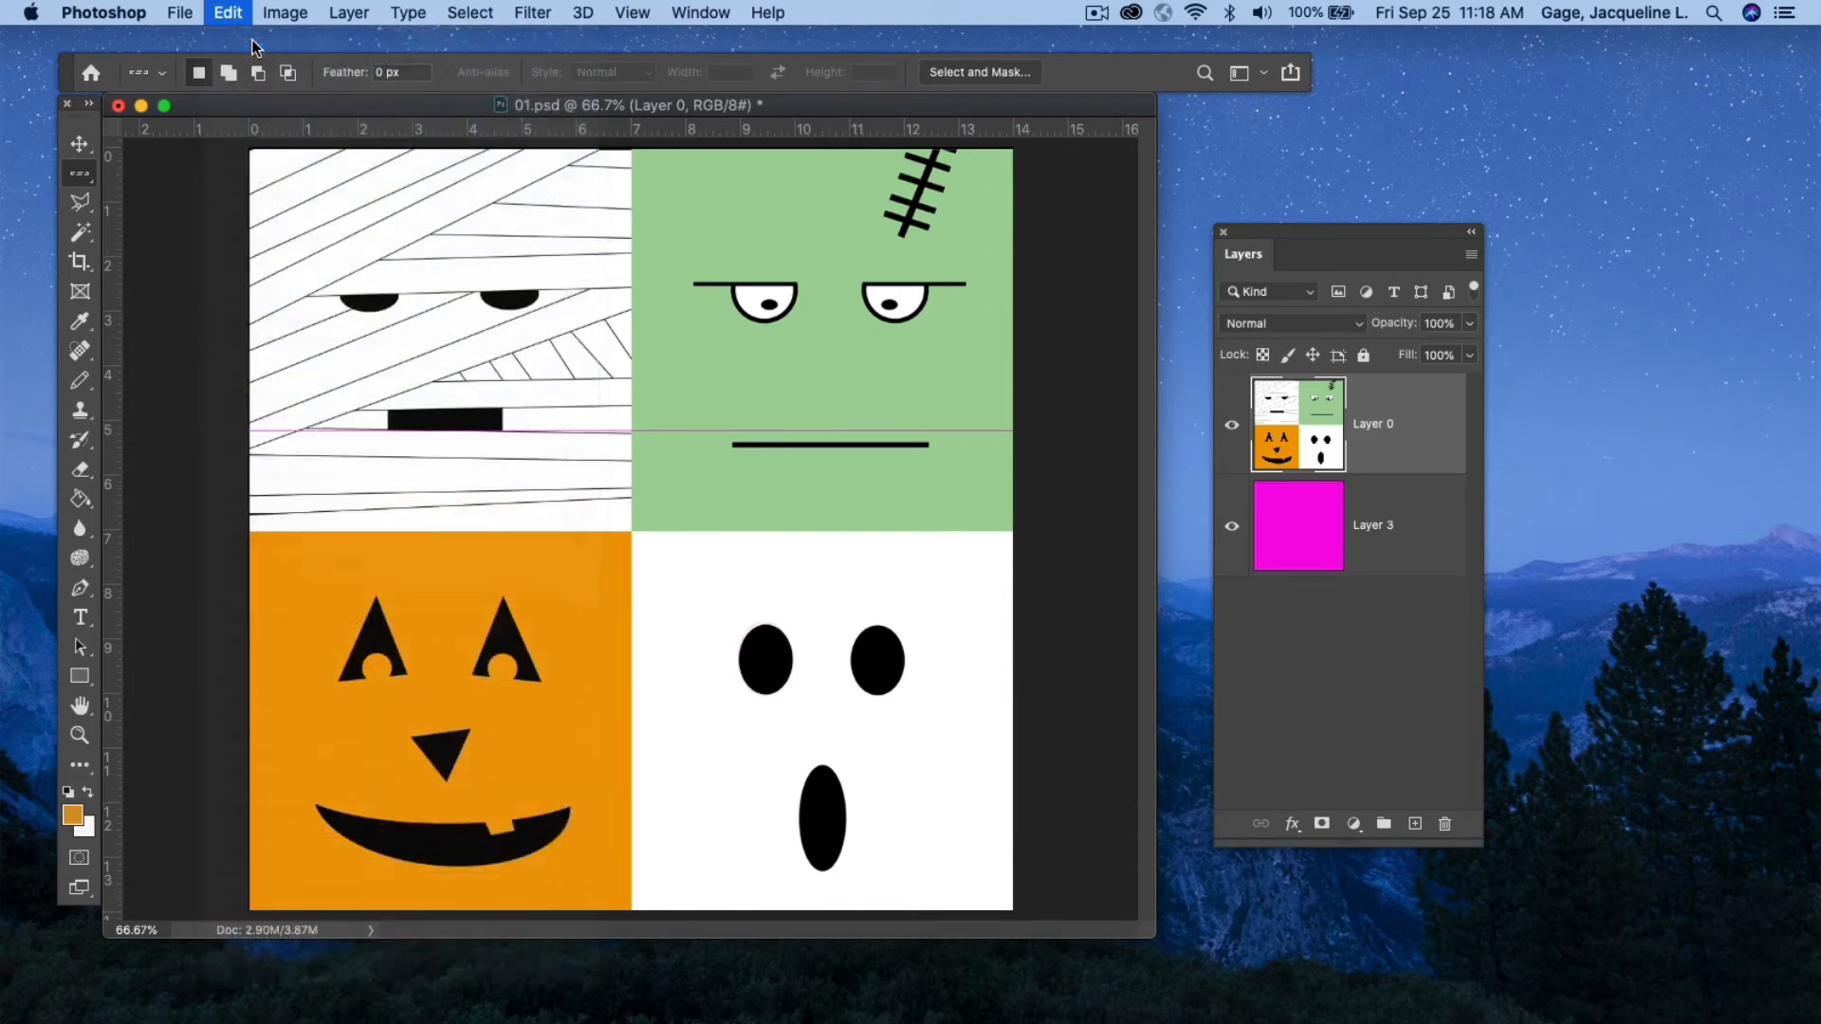
{"action": "left_click", "coordinate": [227, 14]}
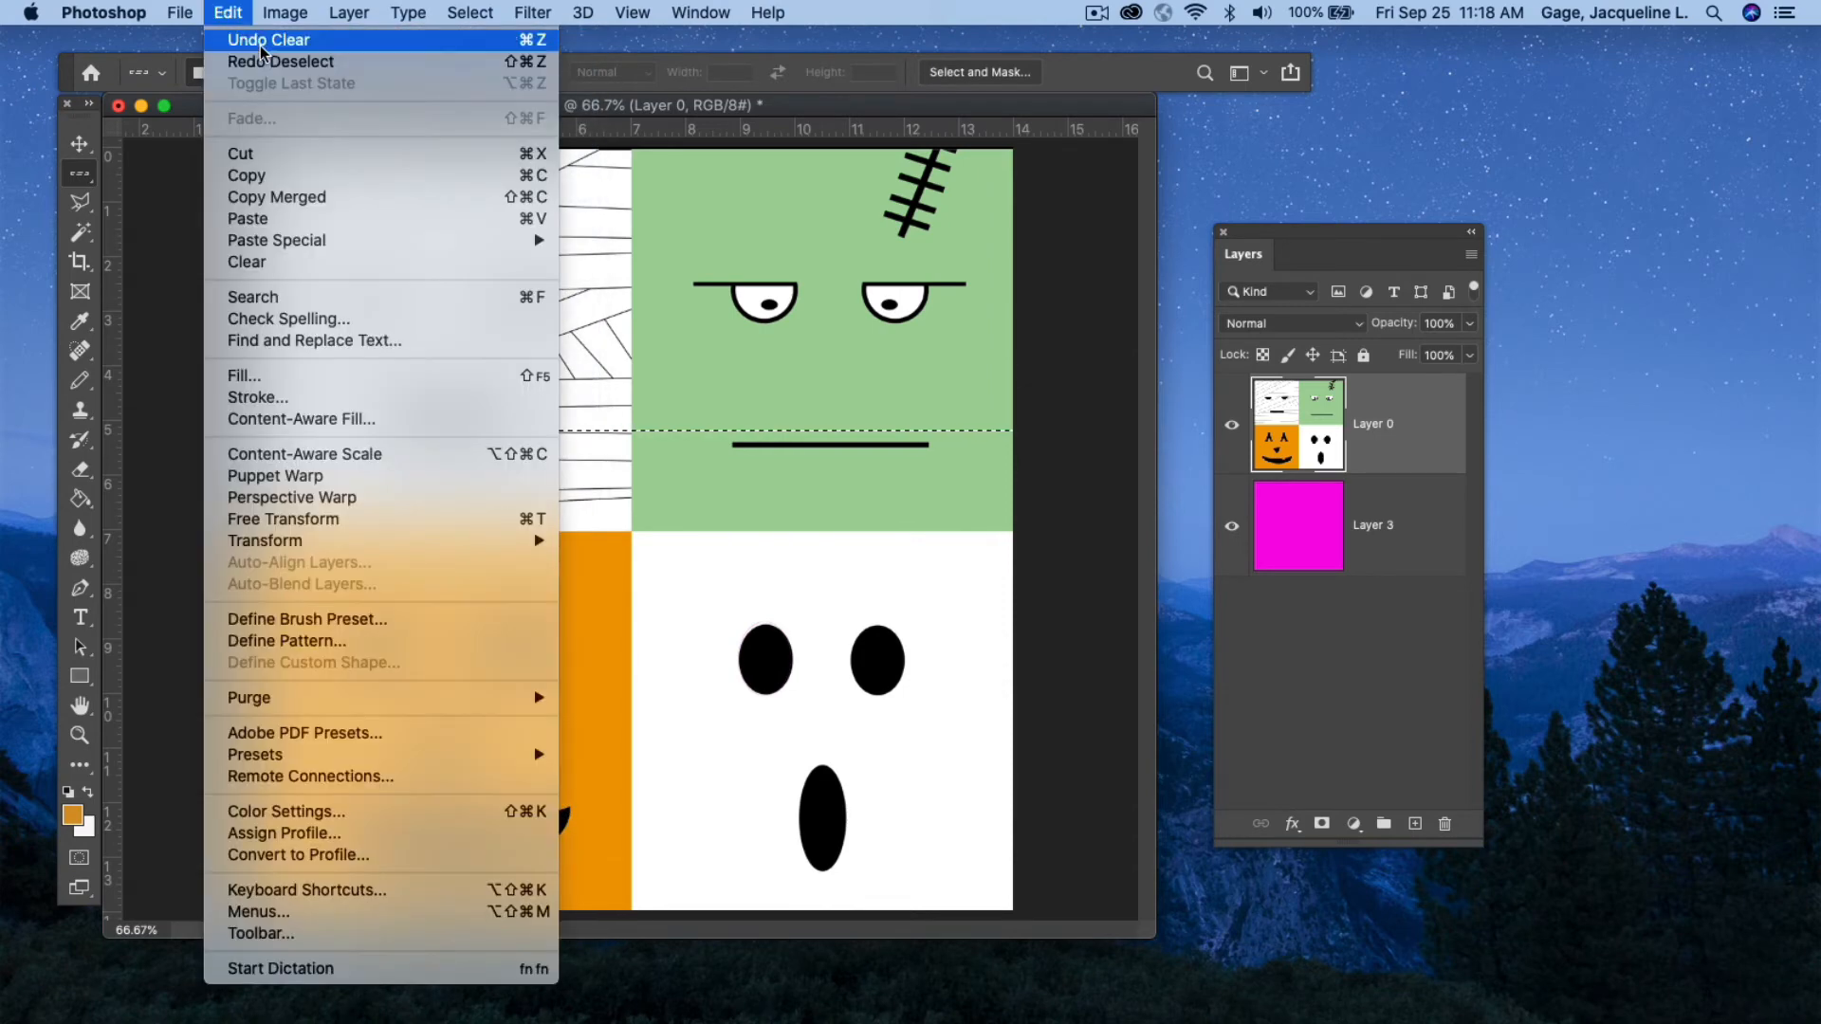
{"action": "left_click", "coordinate": [262, 42]}
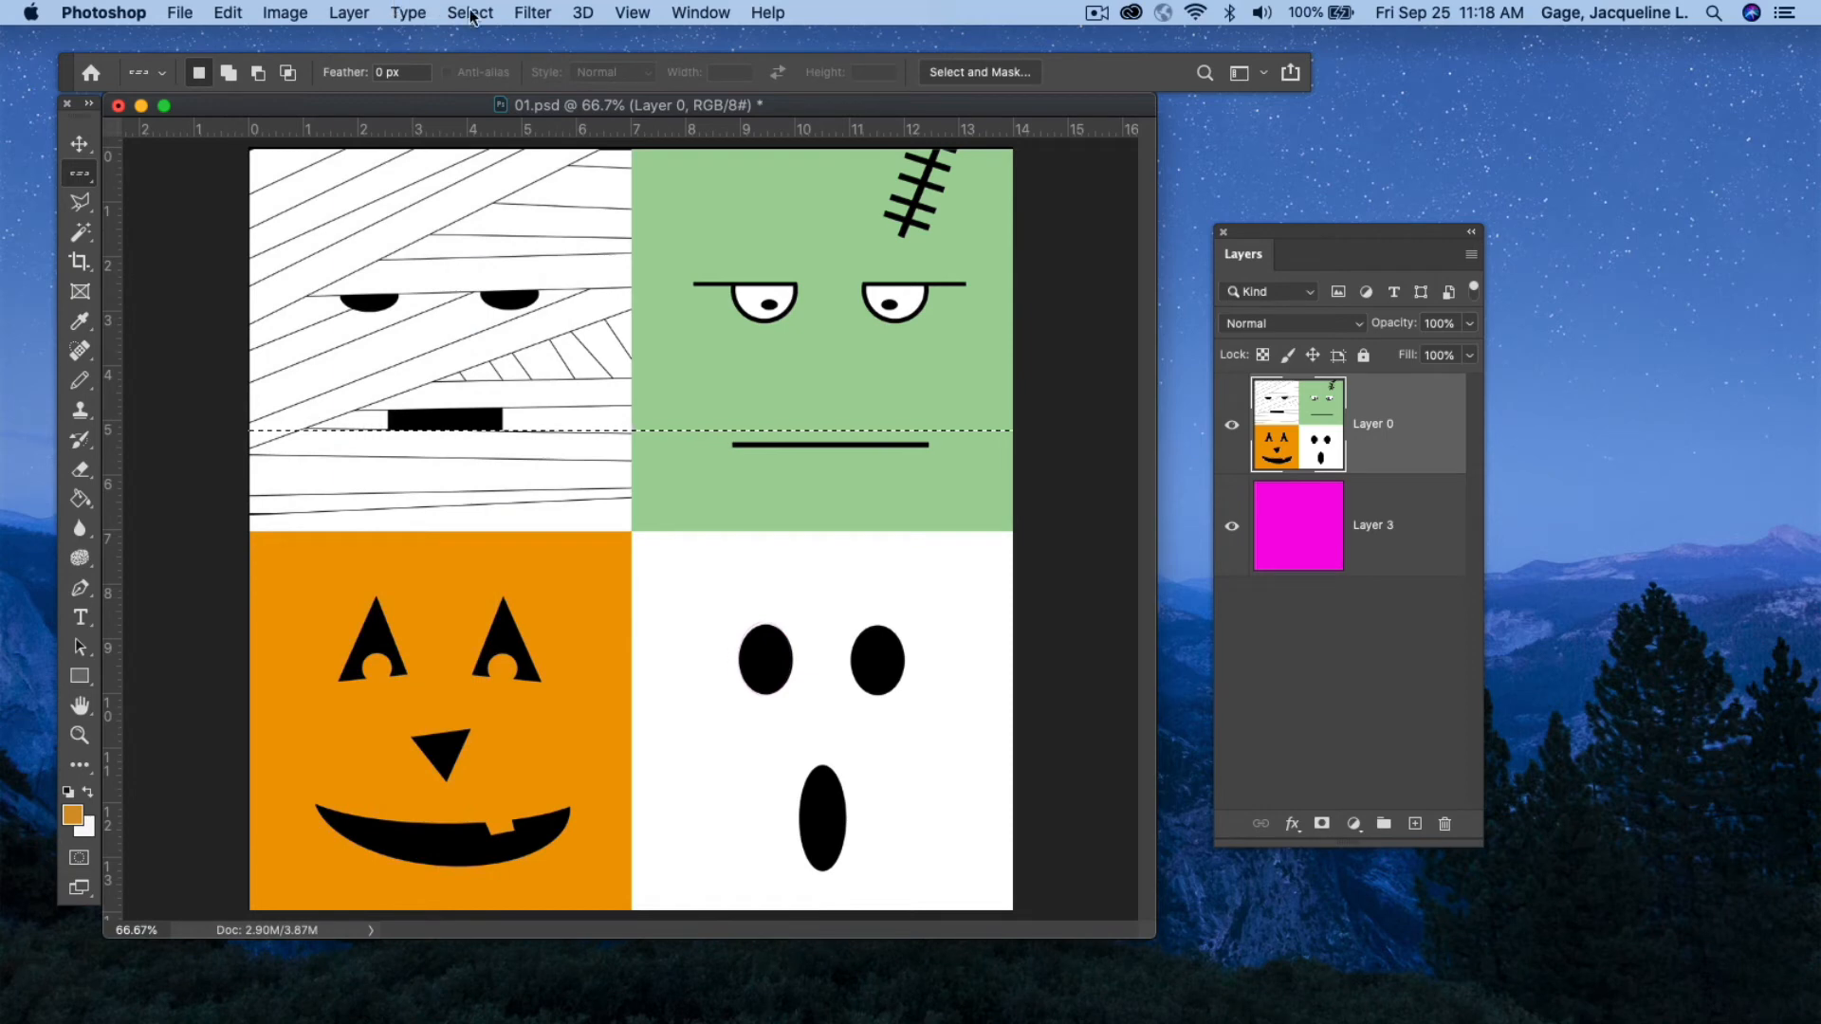
Deselect the pixel row, then with the Lasso tool select around the pumpkin's mouth and copy-paste it onto a new layer.
{"action": "left_click", "coordinate": [470, 16]}
{"action": "left_click", "coordinate": [484, 57]}
{"action": "left_click", "coordinate": [80, 201]}
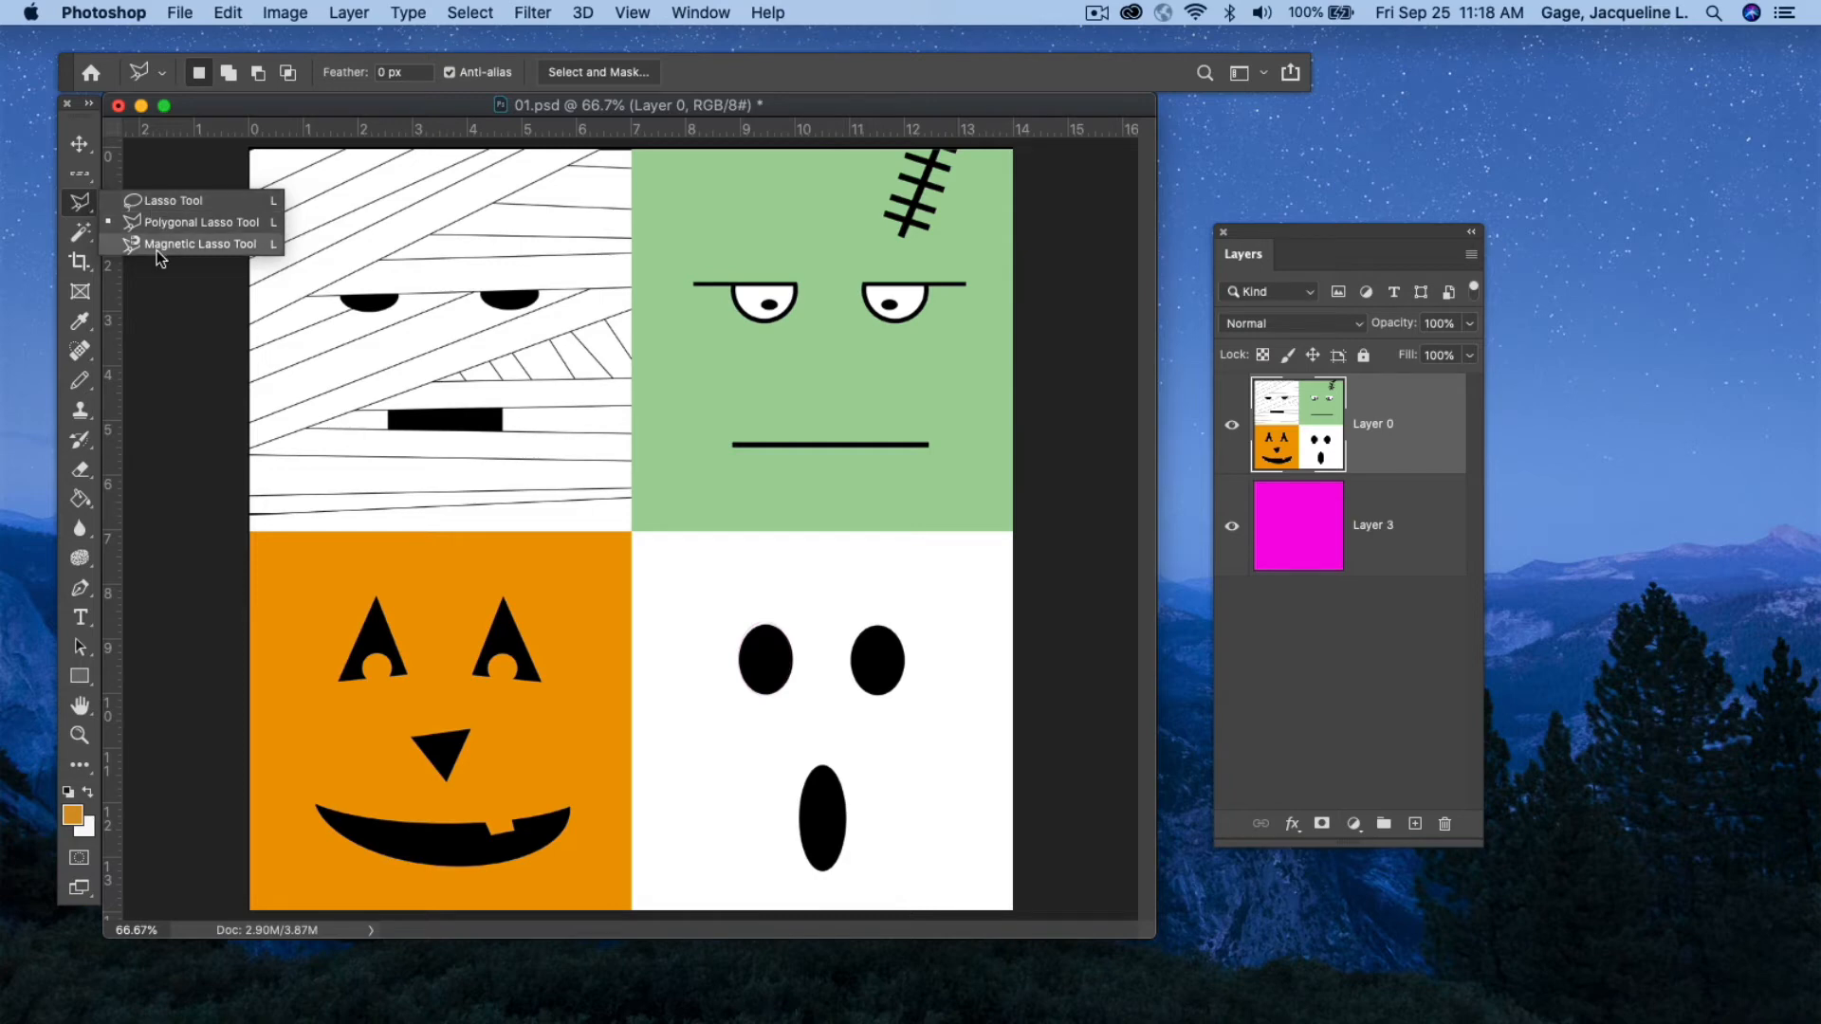
{"action": "left_click", "coordinate": [168, 203]}
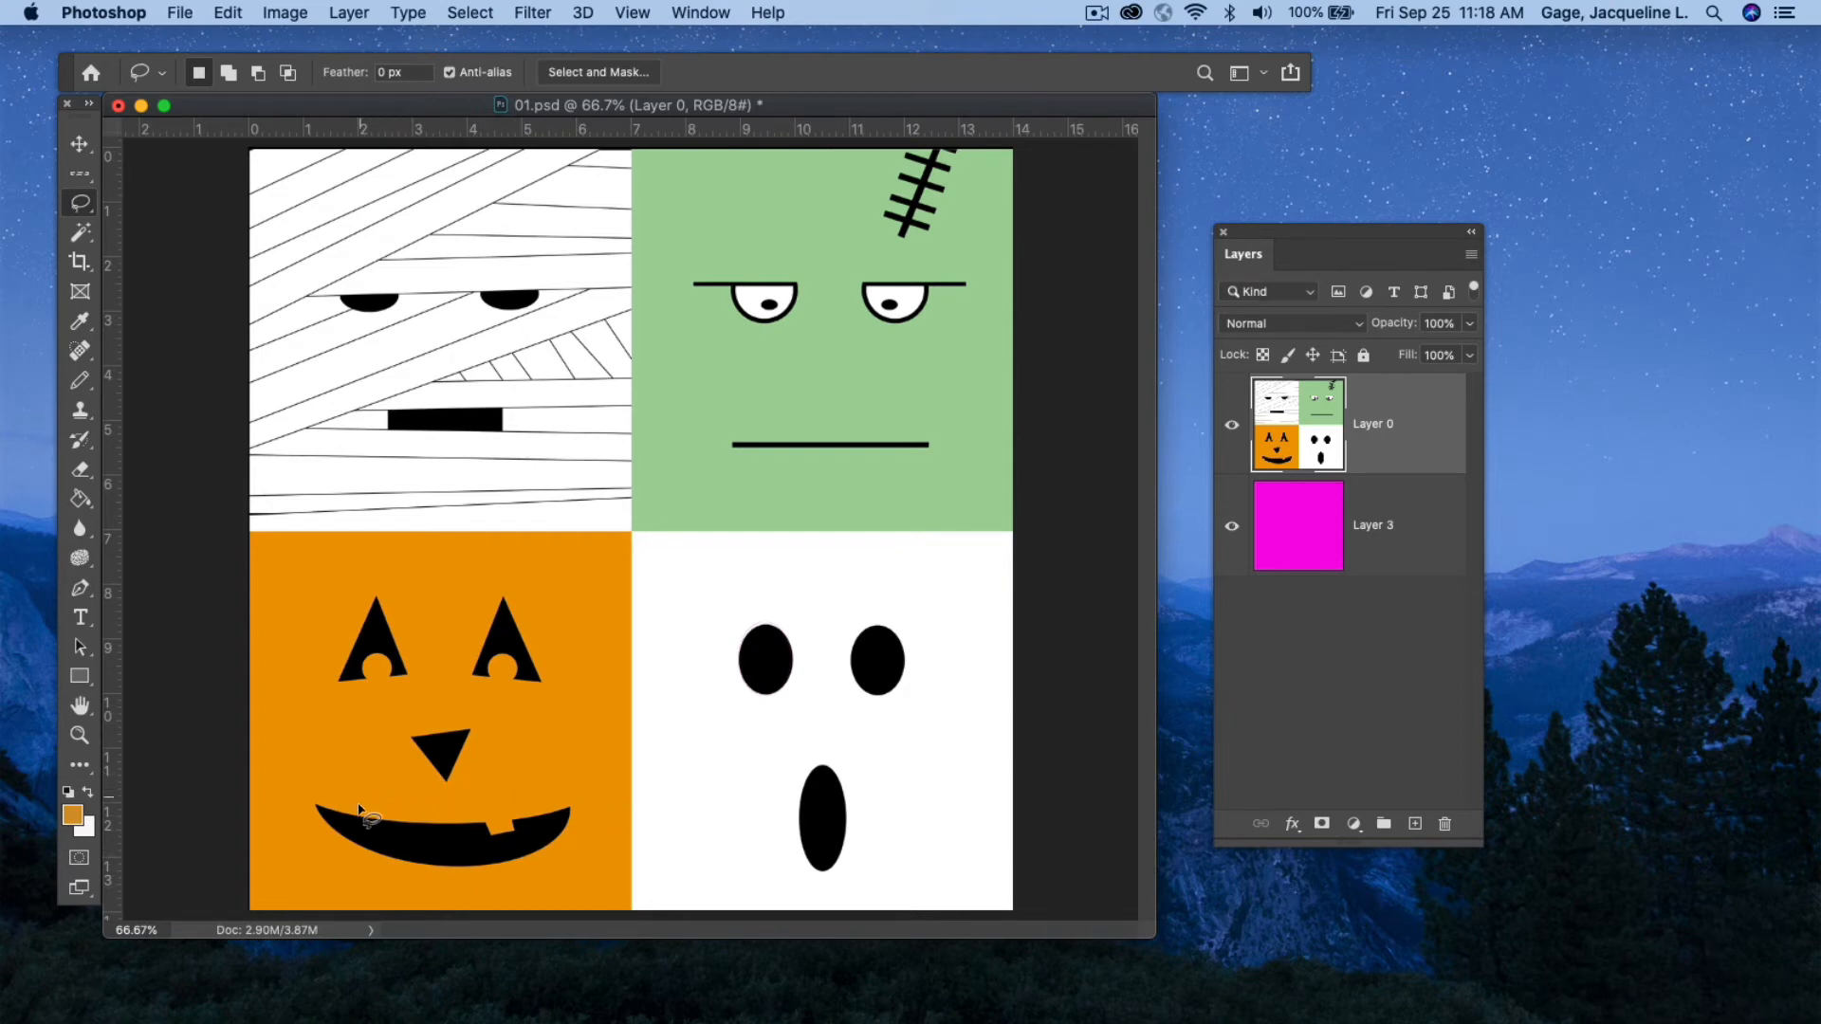
{"action": "mouse_move", "coordinate": [378, 806]}
{"action": "left_mouse_down"}
{"action": "mouse_move", "coordinate": [306, 797]}
{"action": "mouse_move", "coordinate": [295, 815]}
{"action": "mouse_move", "coordinate": [377, 879]}
{"action": "mouse_move", "coordinate": [468, 898]}
{"action": "mouse_move", "coordinate": [613, 849]}
{"action": "mouse_move", "coordinate": [610, 800]}
{"action": "mouse_move", "coordinate": [564, 782]}
{"action": "mouse_move", "coordinate": [384, 805]}
{"action": "left_mouse_up"}
{"action": "key", "text": "super+c"}
{"action": "key", "text": "super+v"}
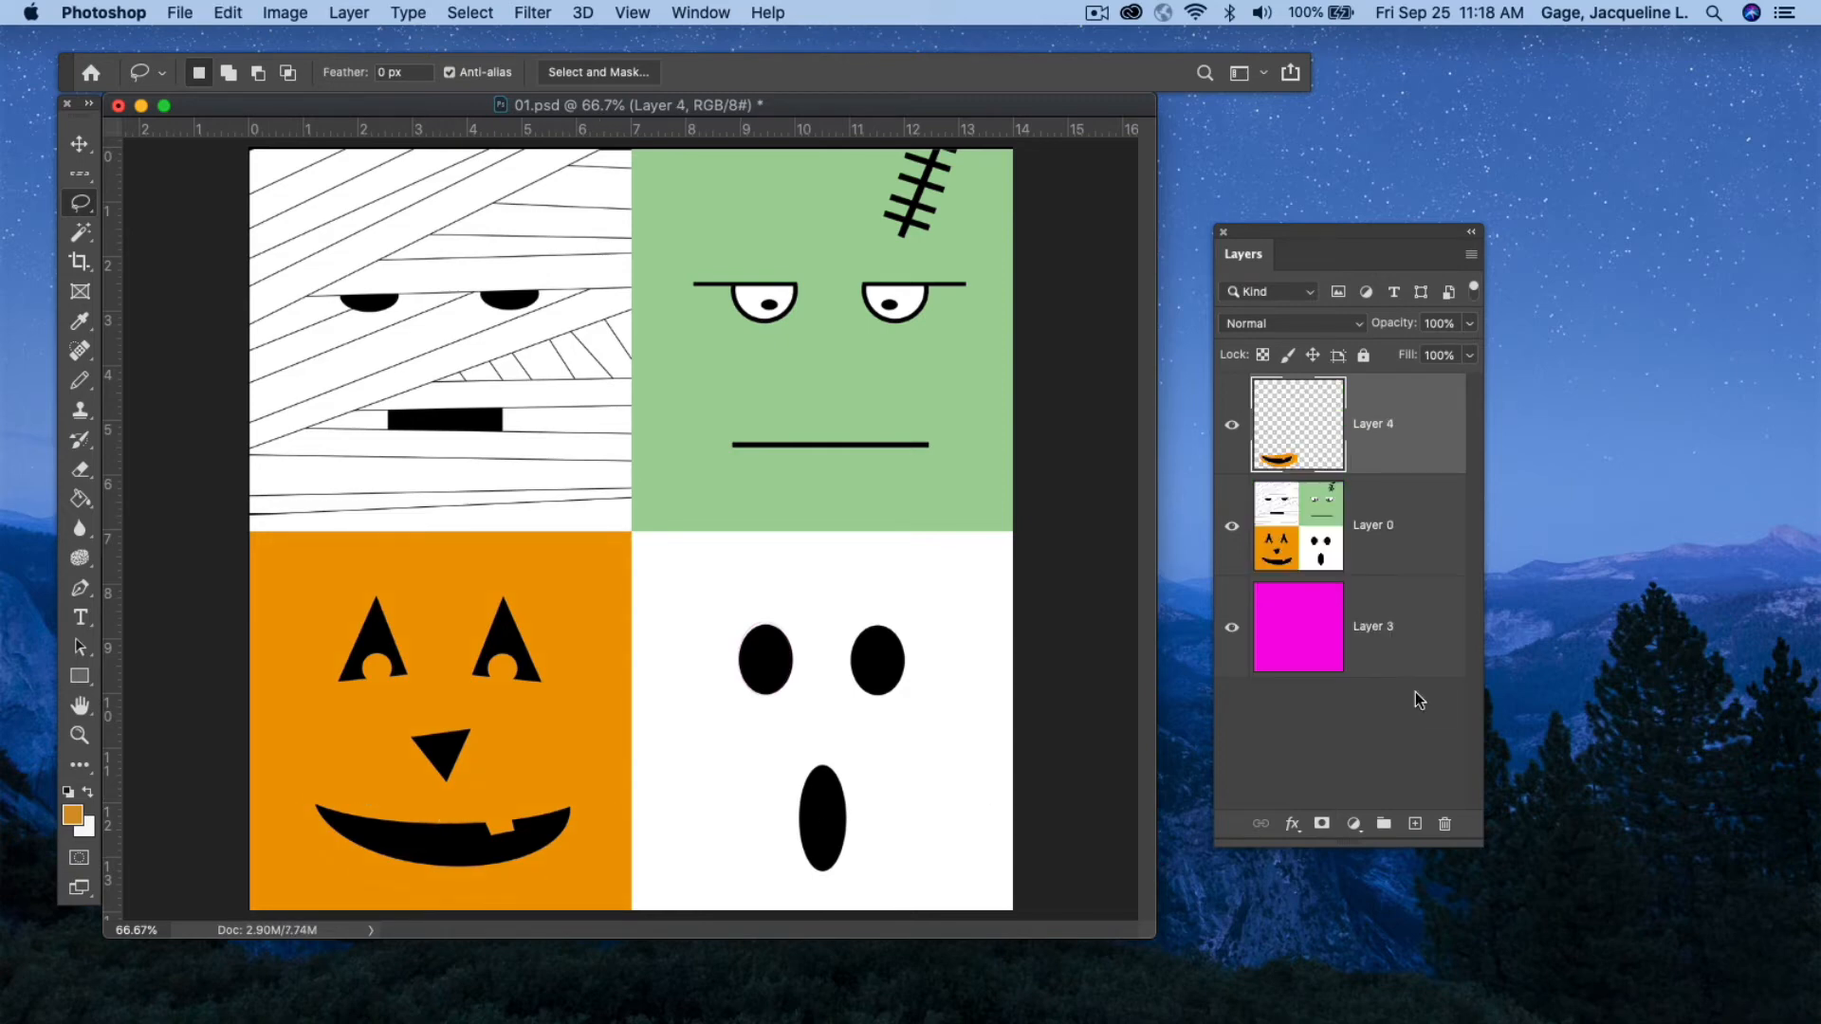
Lasso a freehand selection around the pumpkin's nose, then deselect it.
{"action": "left_click_drag", "start_coordinate": [1256, 232], "coordinate": [1147, 241]}
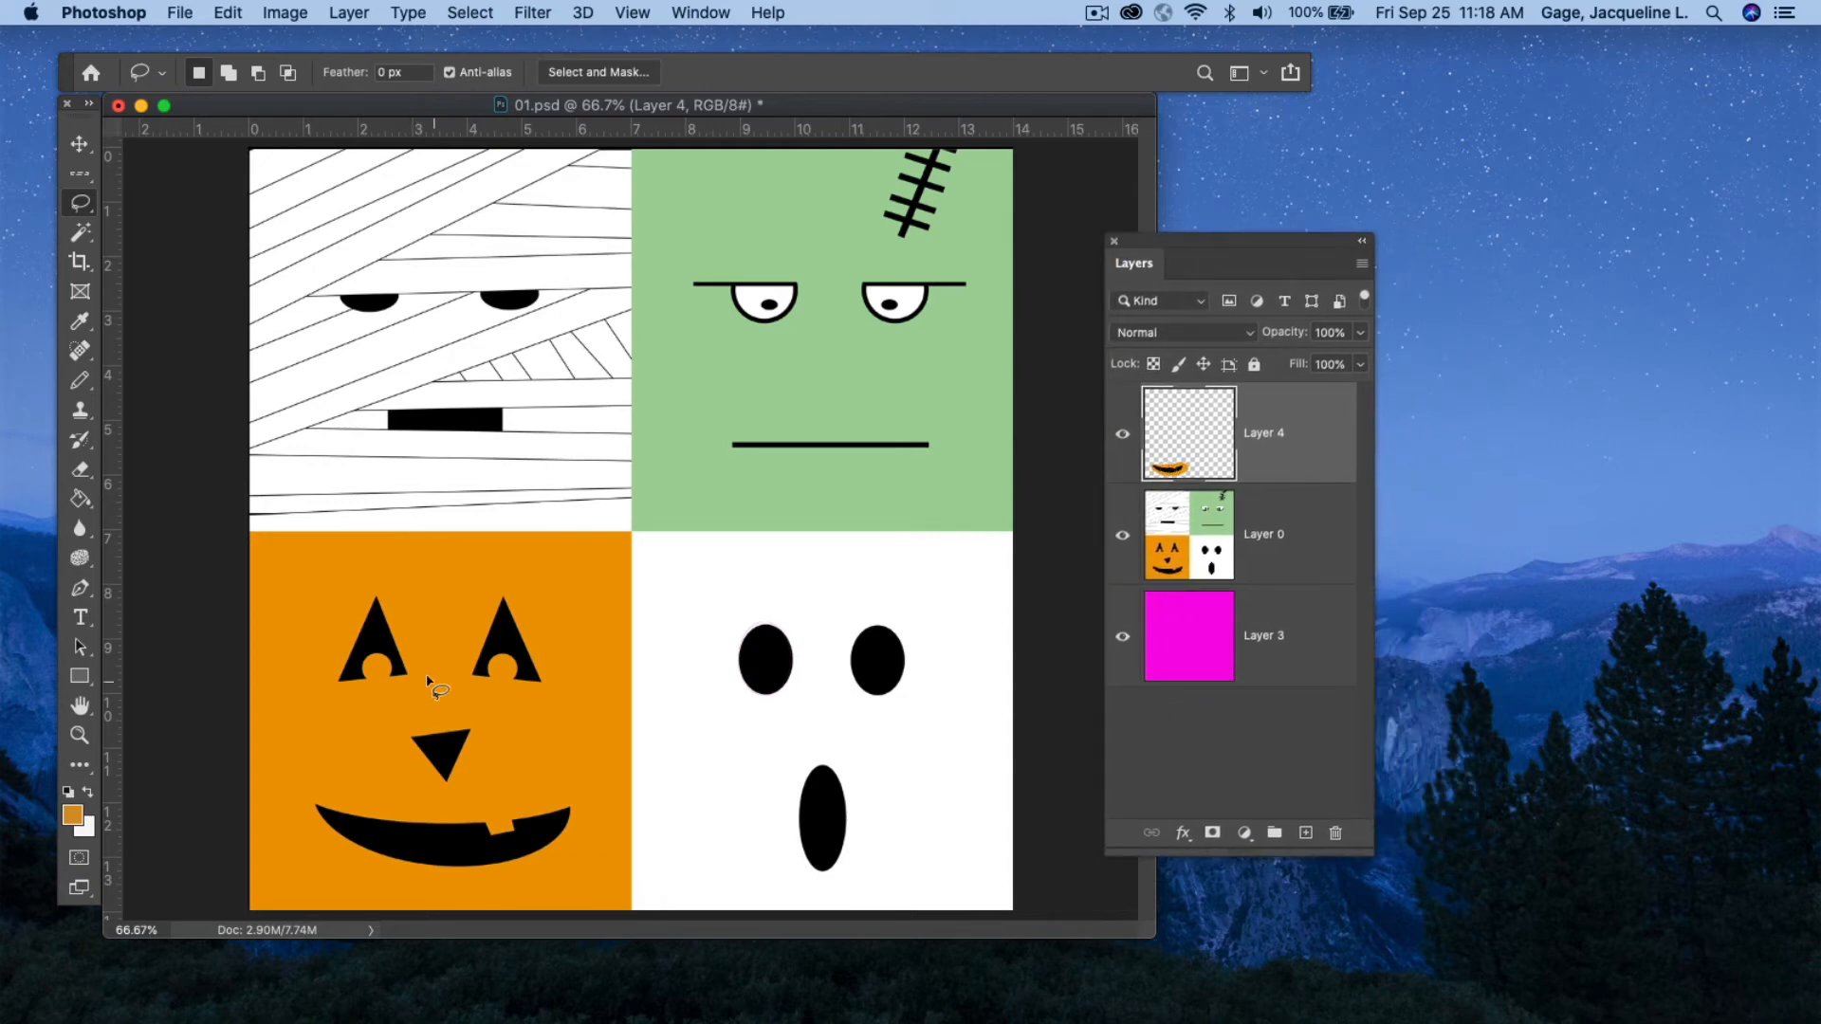
{"action": "mouse_move", "coordinate": [395, 717]}
{"action": "left_mouse_down"}
{"action": "mouse_move", "coordinate": [411, 799]}
{"action": "mouse_move", "coordinate": [516, 777]}
{"action": "left_mouse_up"}
{"action": "left_click", "coordinate": [470, 12]}
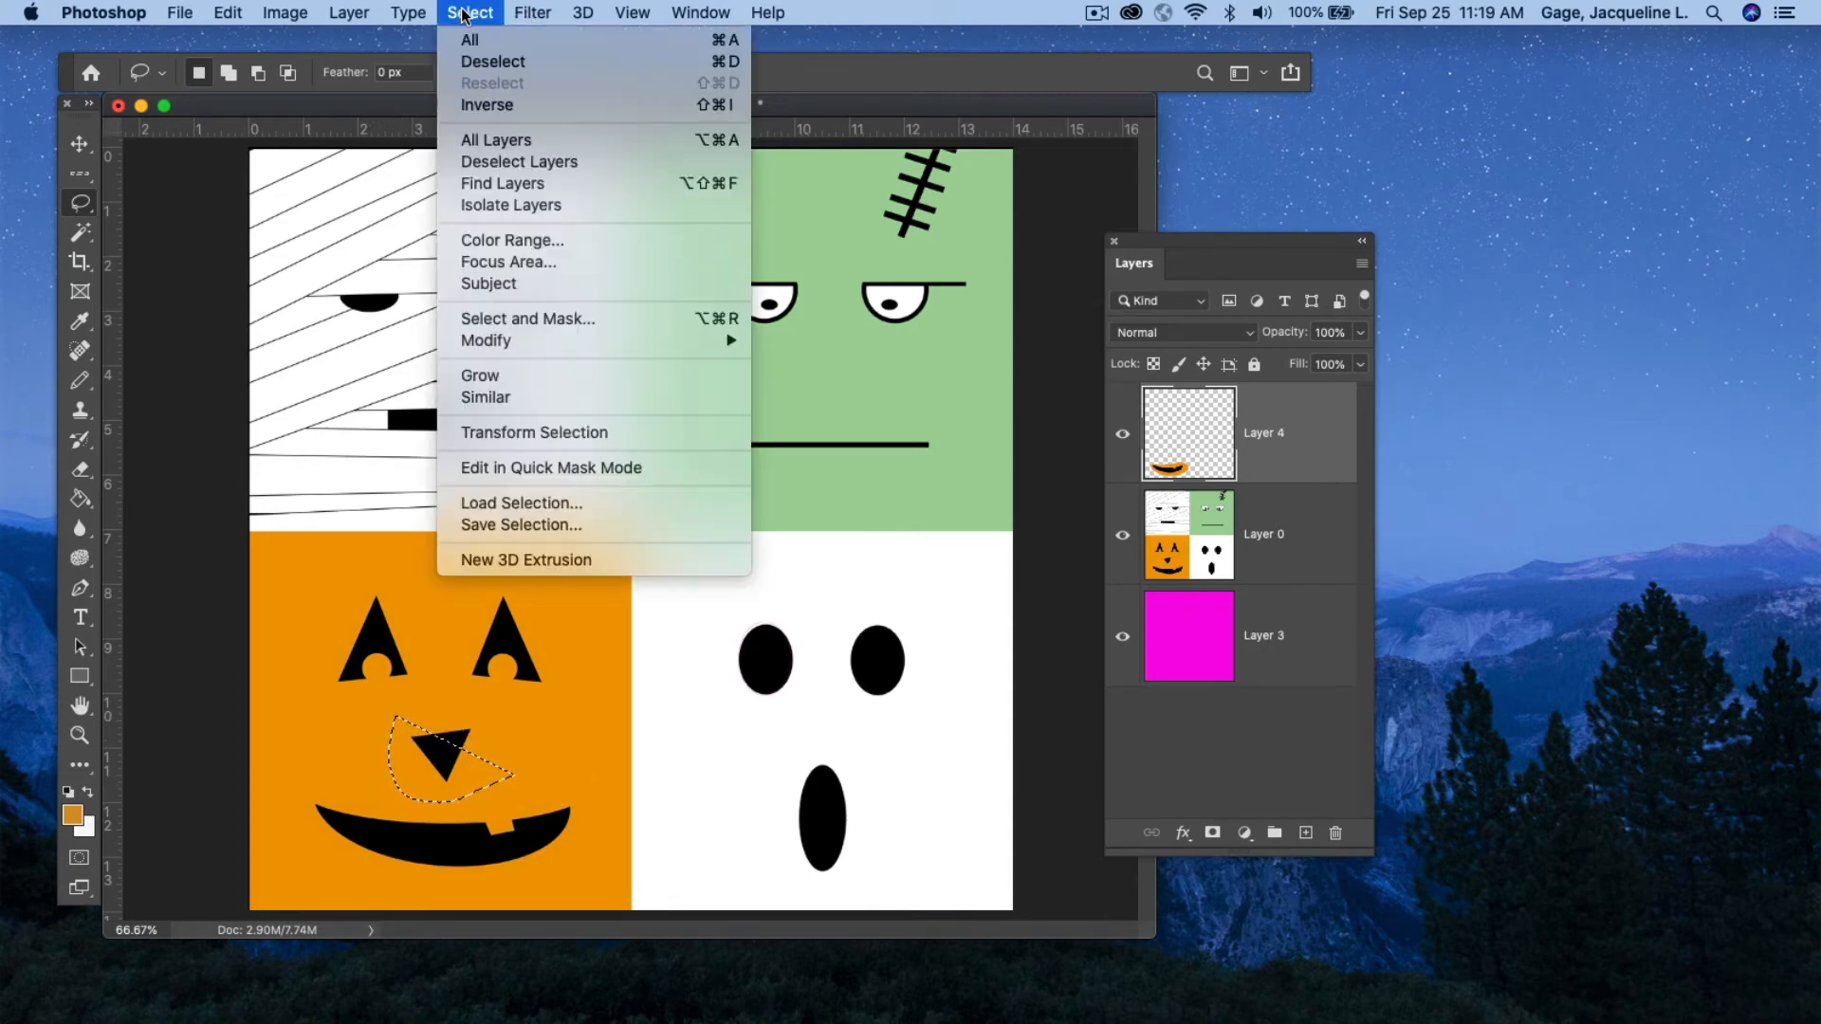
{"action": "left_click", "coordinate": [475, 60]}
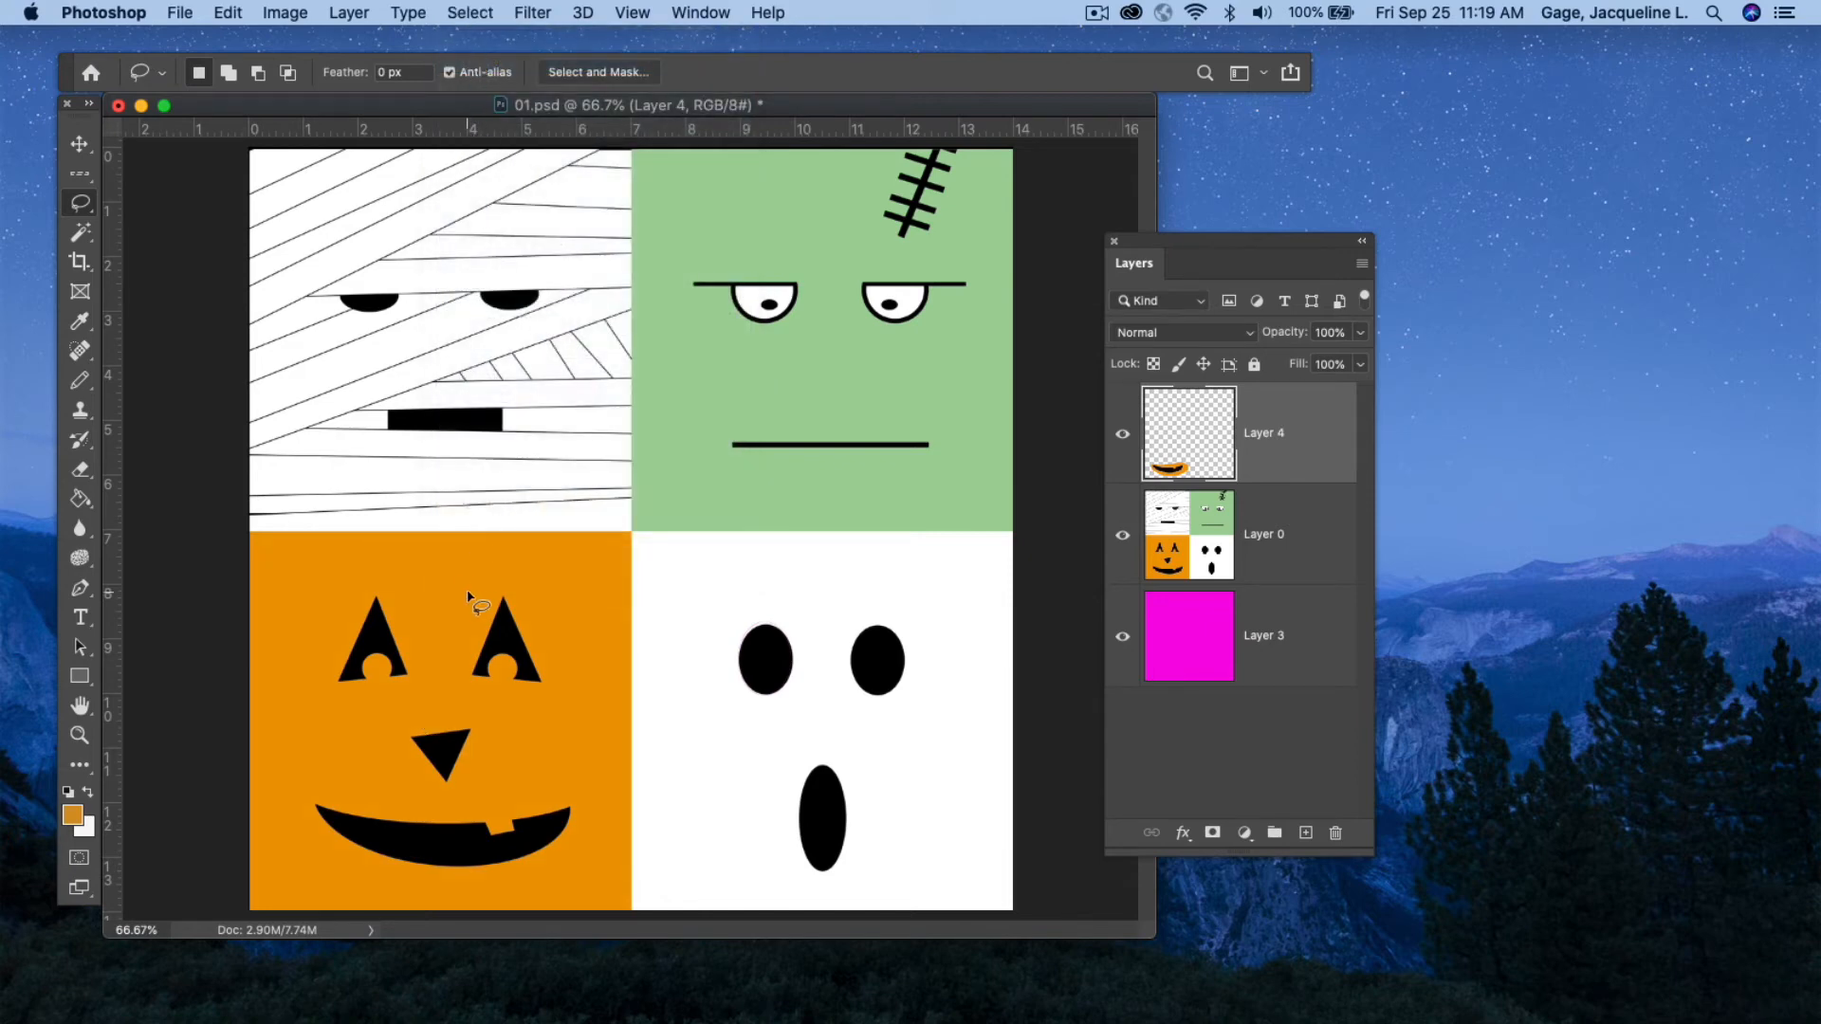
Lasso a freehand selection around the ghost's left eye, then deselect it.
{"action": "mouse_move", "coordinate": [470, 580]}
{"action": "left_mouse_down"}
{"action": "mouse_move", "coordinate": [448, 627]}
{"action": "mouse_move", "coordinate": [456, 671]}
{"action": "mouse_move", "coordinate": [568, 720]}
{"action": "left_mouse_up"}
{"action": "left_click", "coordinate": [738, 614]}
{"action": "mouse_move", "coordinate": [735, 614]}
{"action": "left_mouse_down"}
{"action": "mouse_move", "coordinate": [738, 738]}
{"action": "mouse_move", "coordinate": [790, 740]}
{"action": "mouse_move", "coordinate": [841, 645]}
{"action": "mouse_move", "coordinate": [770, 600]}
{"action": "left_mouse_up"}
{"action": "left_click", "coordinate": [469, 13]}
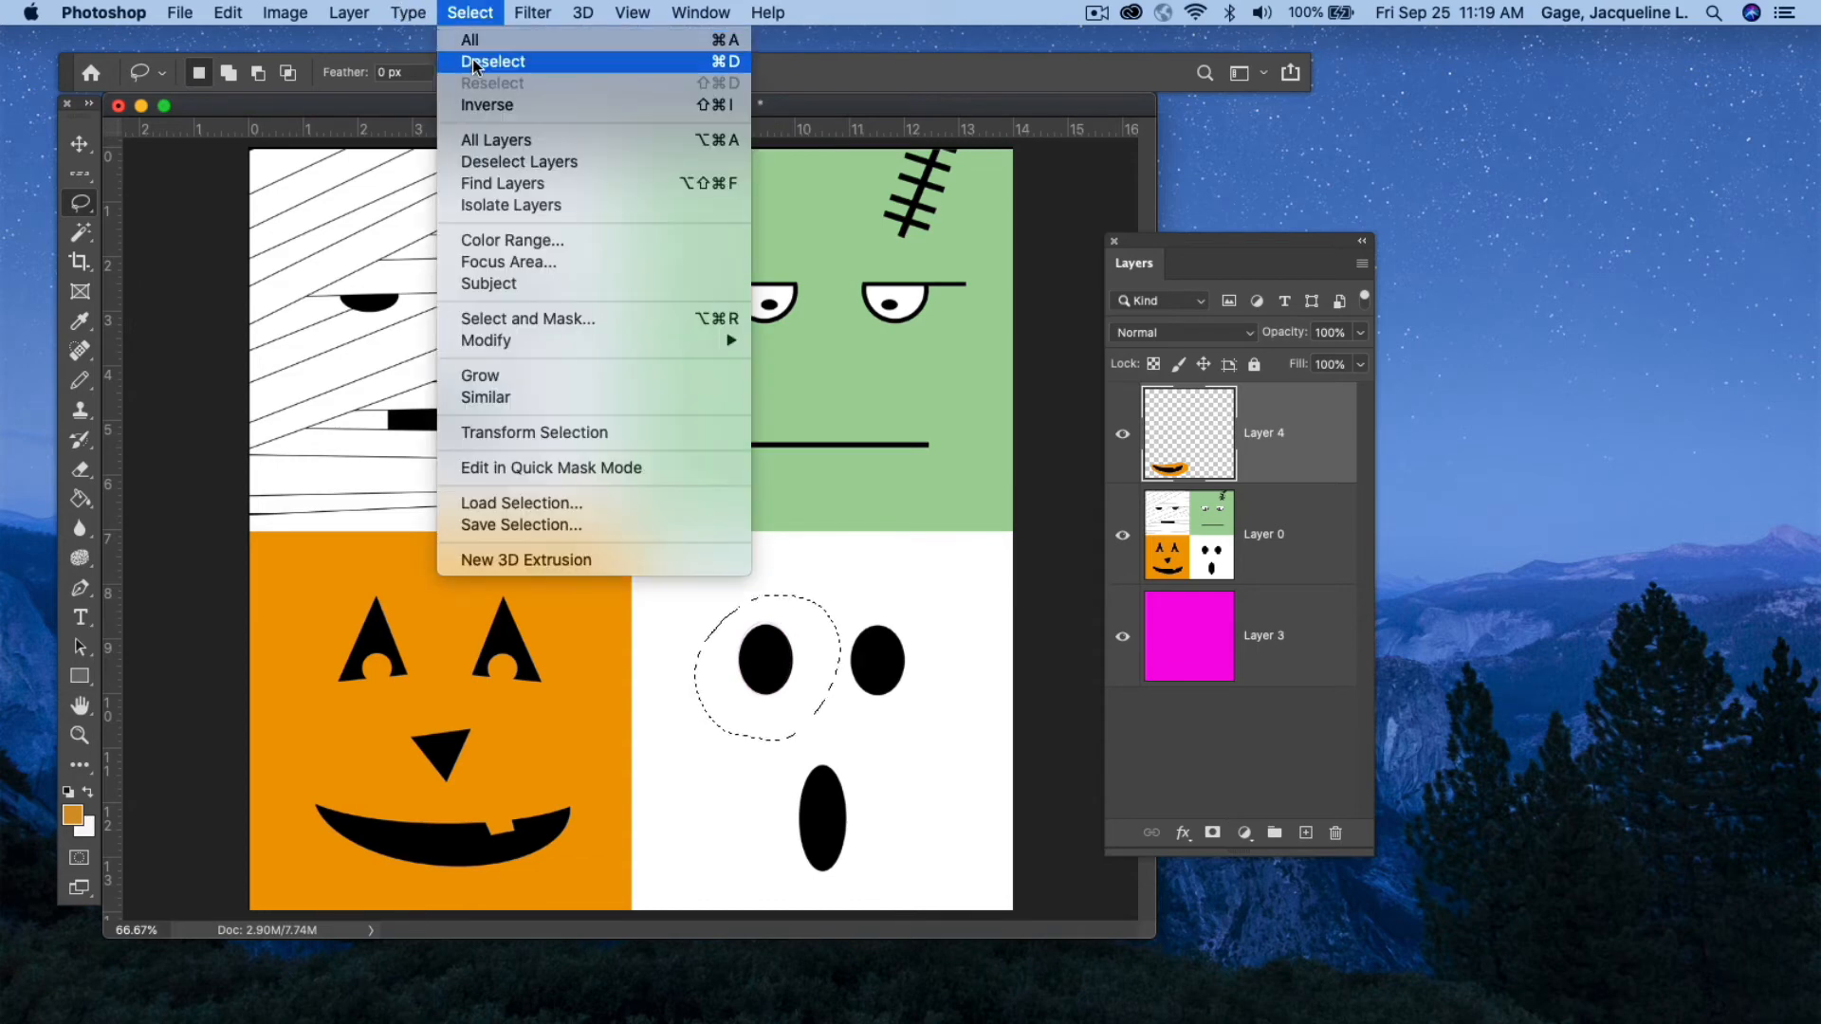
{"action": "left_click", "coordinate": [474, 62]}
With the Polygonal Lasso, select the pumpkin's left eye by clicking its corners, then deselect.
{"action": "right_click", "coordinate": [81, 204]}
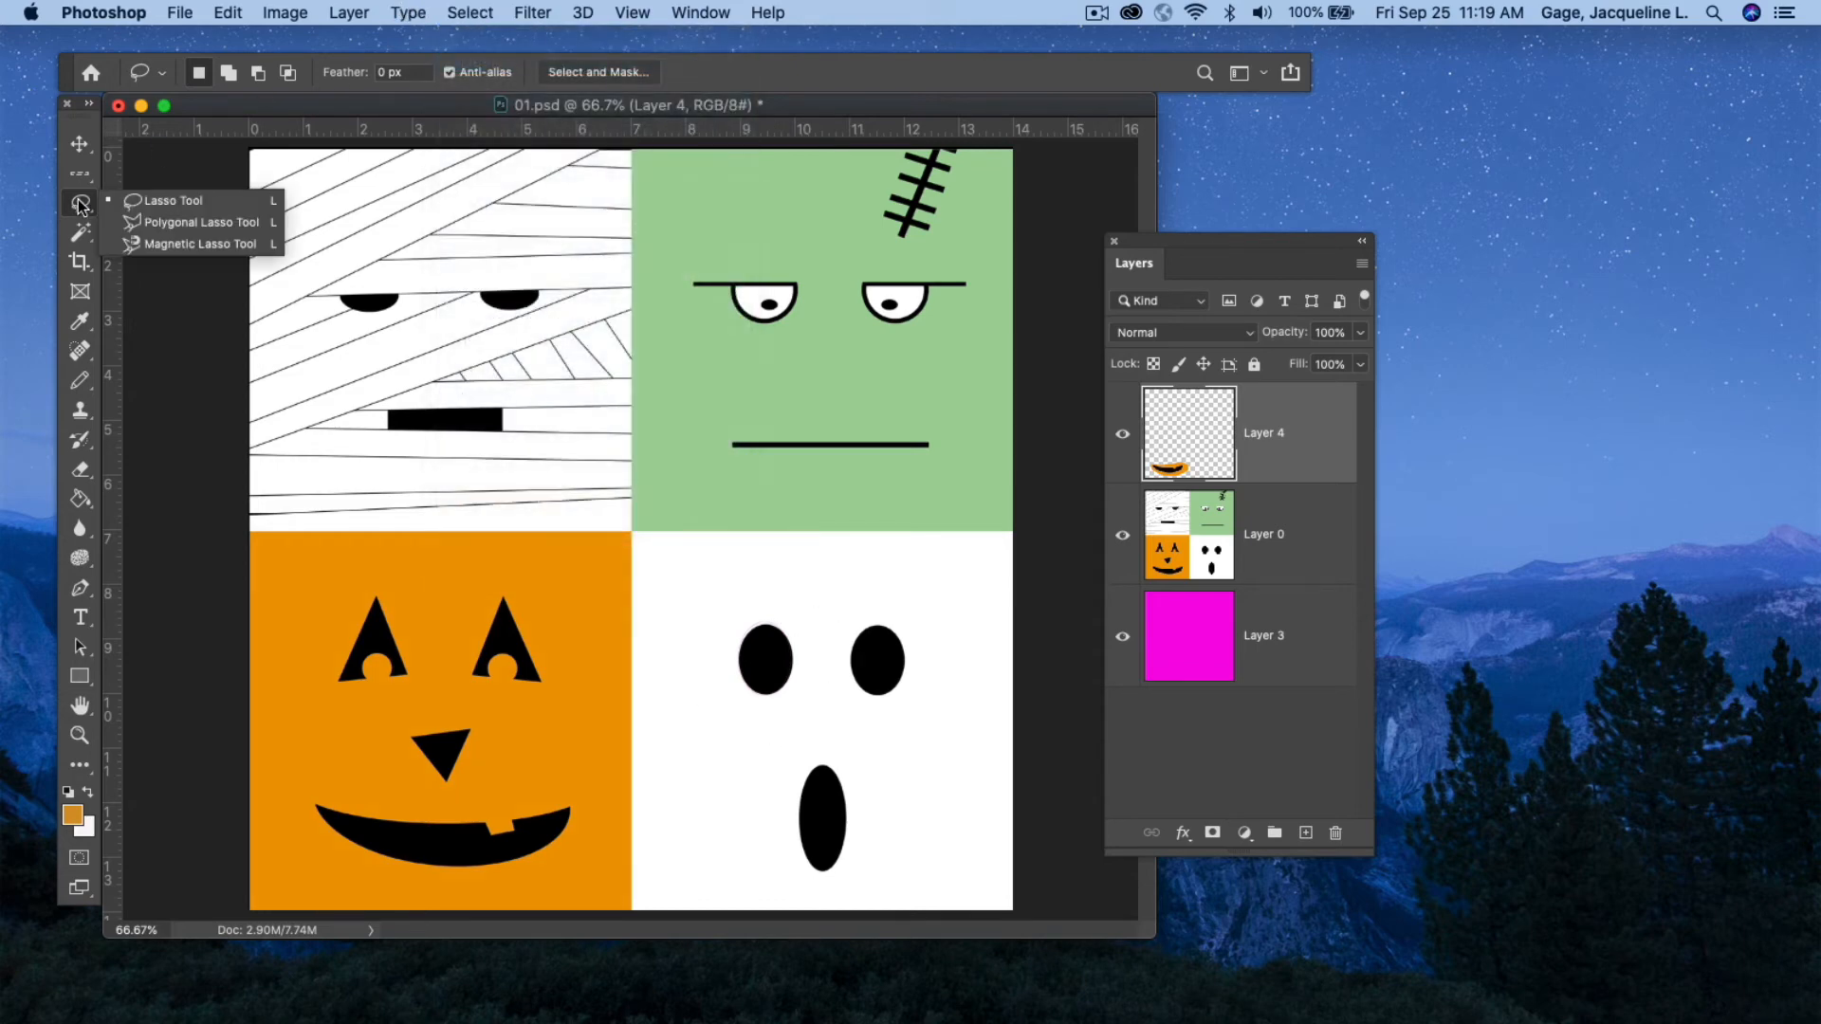
{"action": "left_click", "coordinate": [184, 225]}
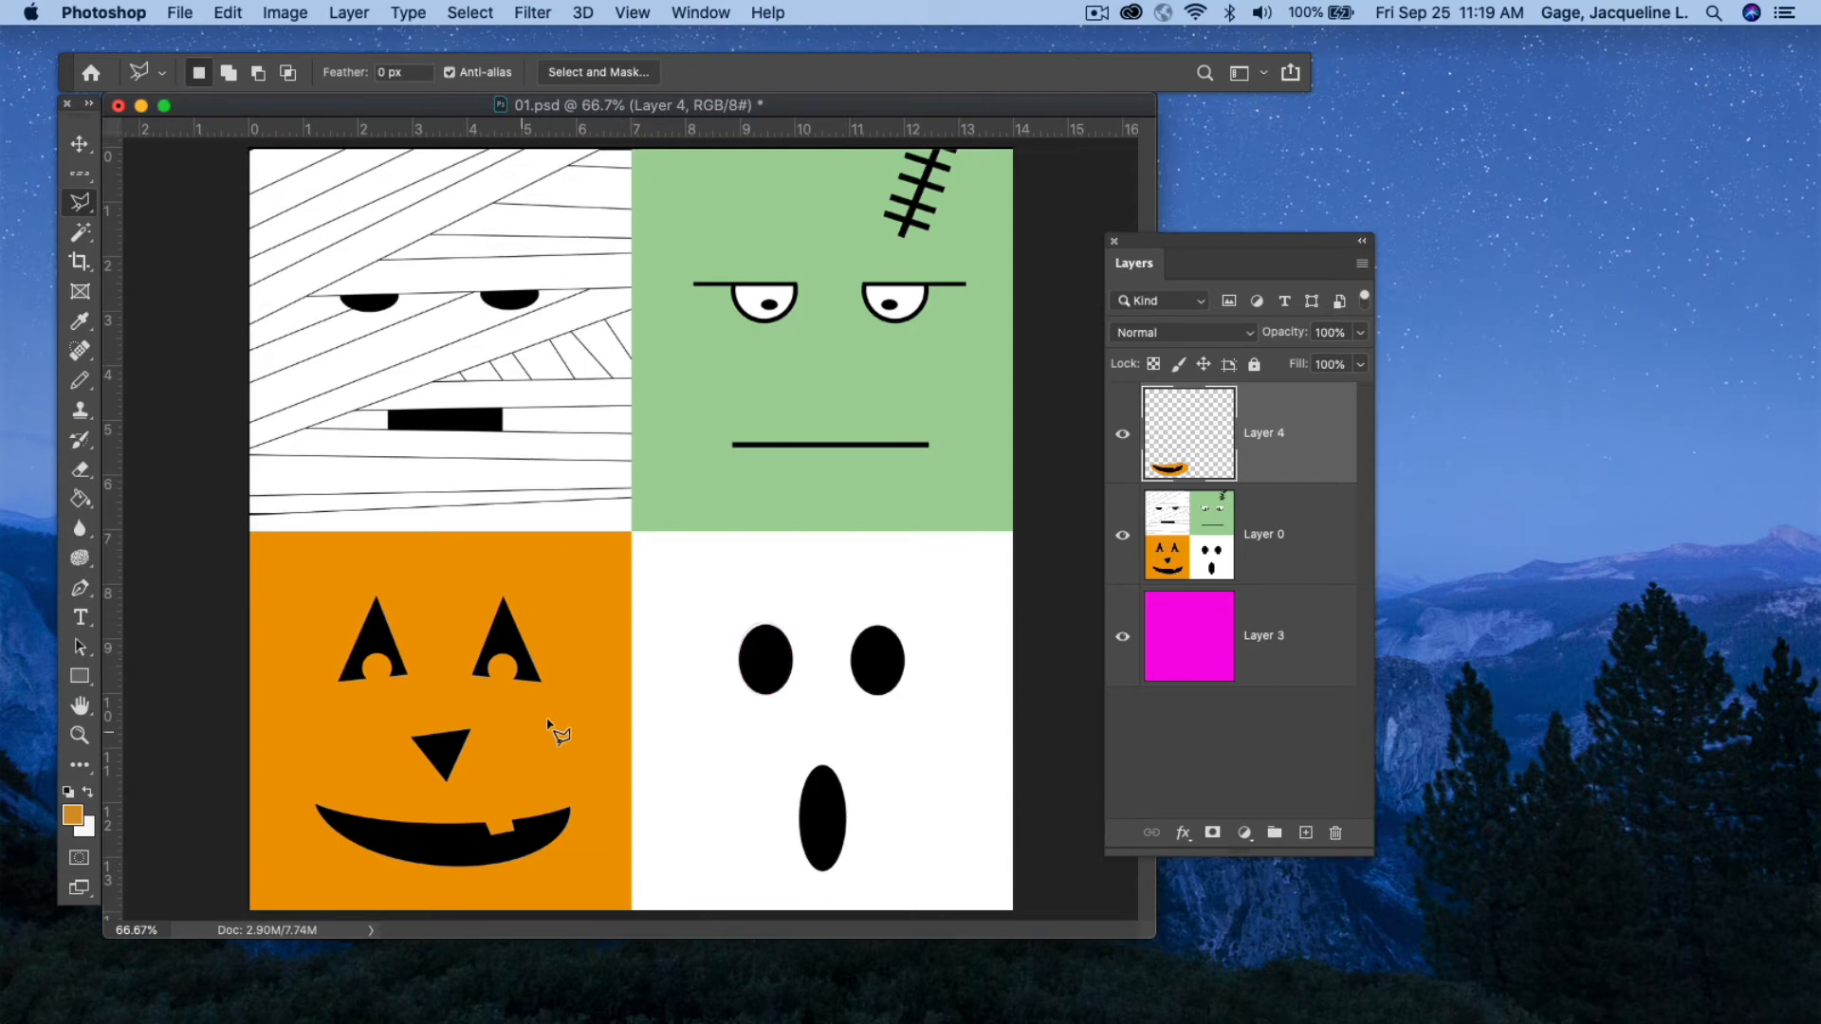
{"action": "left_click_drag", "start_coordinate": [1164, 241], "coordinate": [1253, 247]}
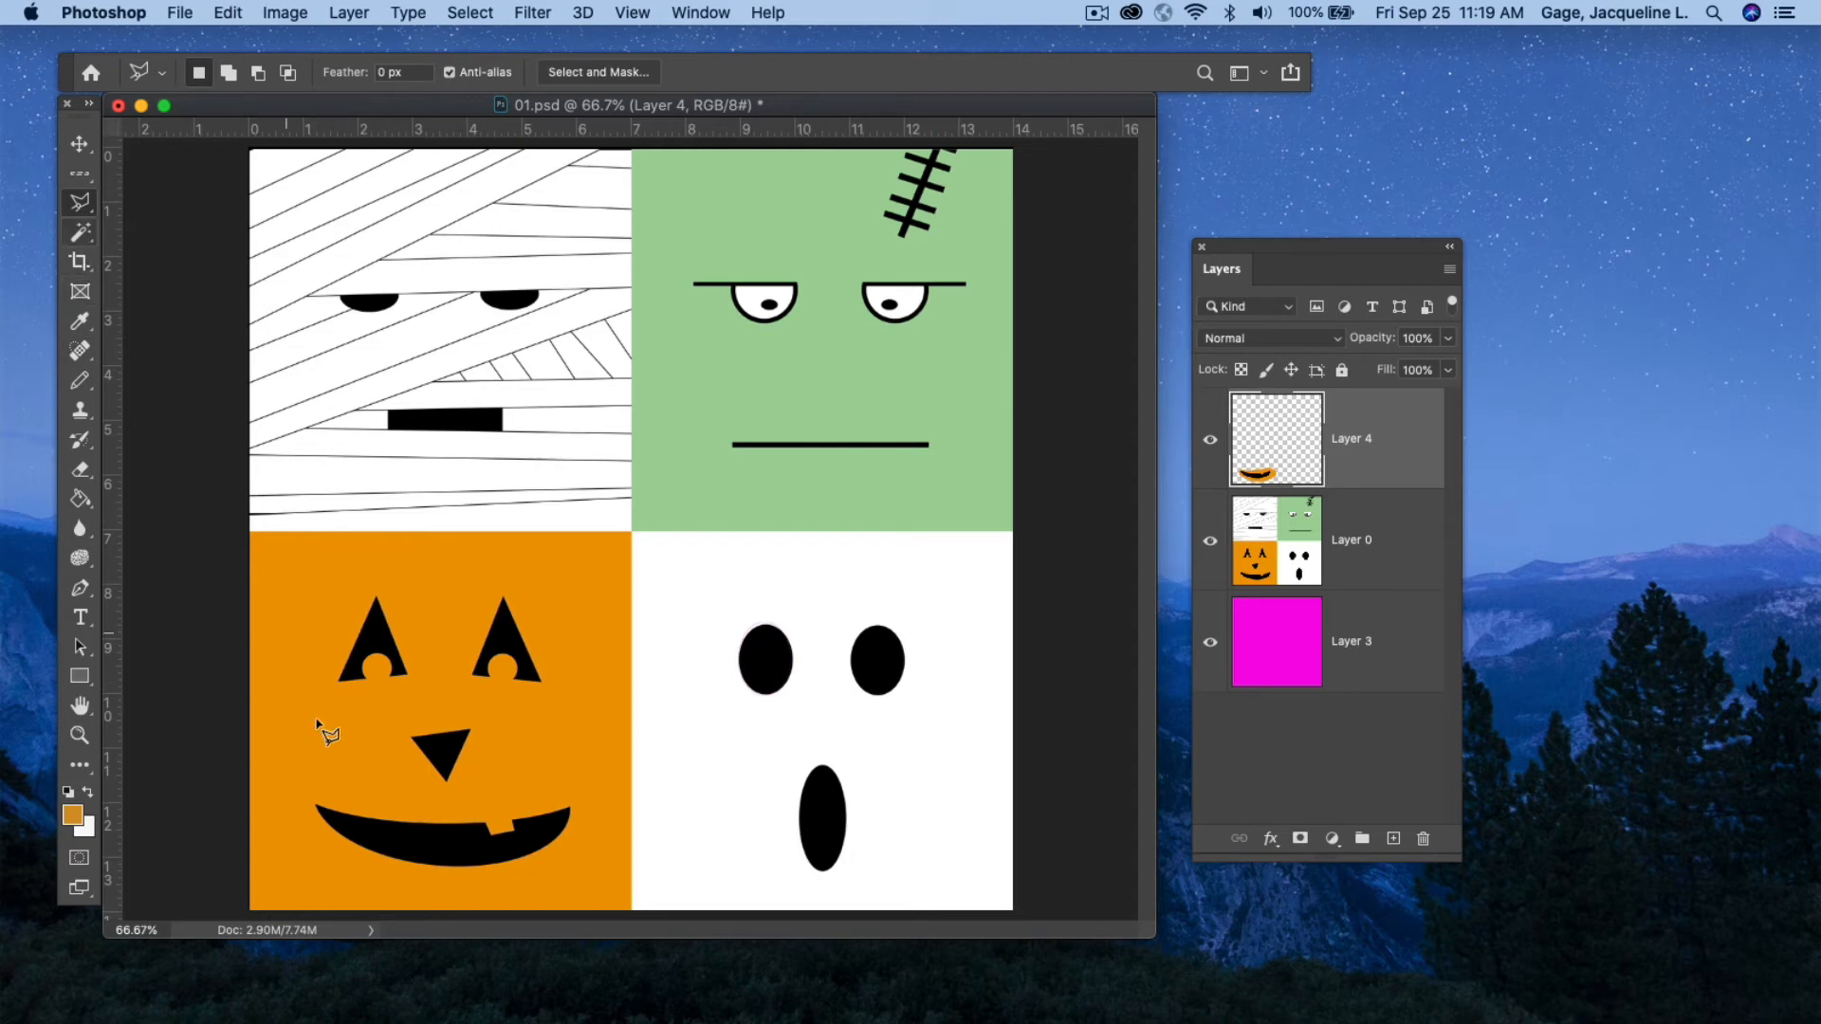
{"action": "left_click", "coordinate": [339, 679]}
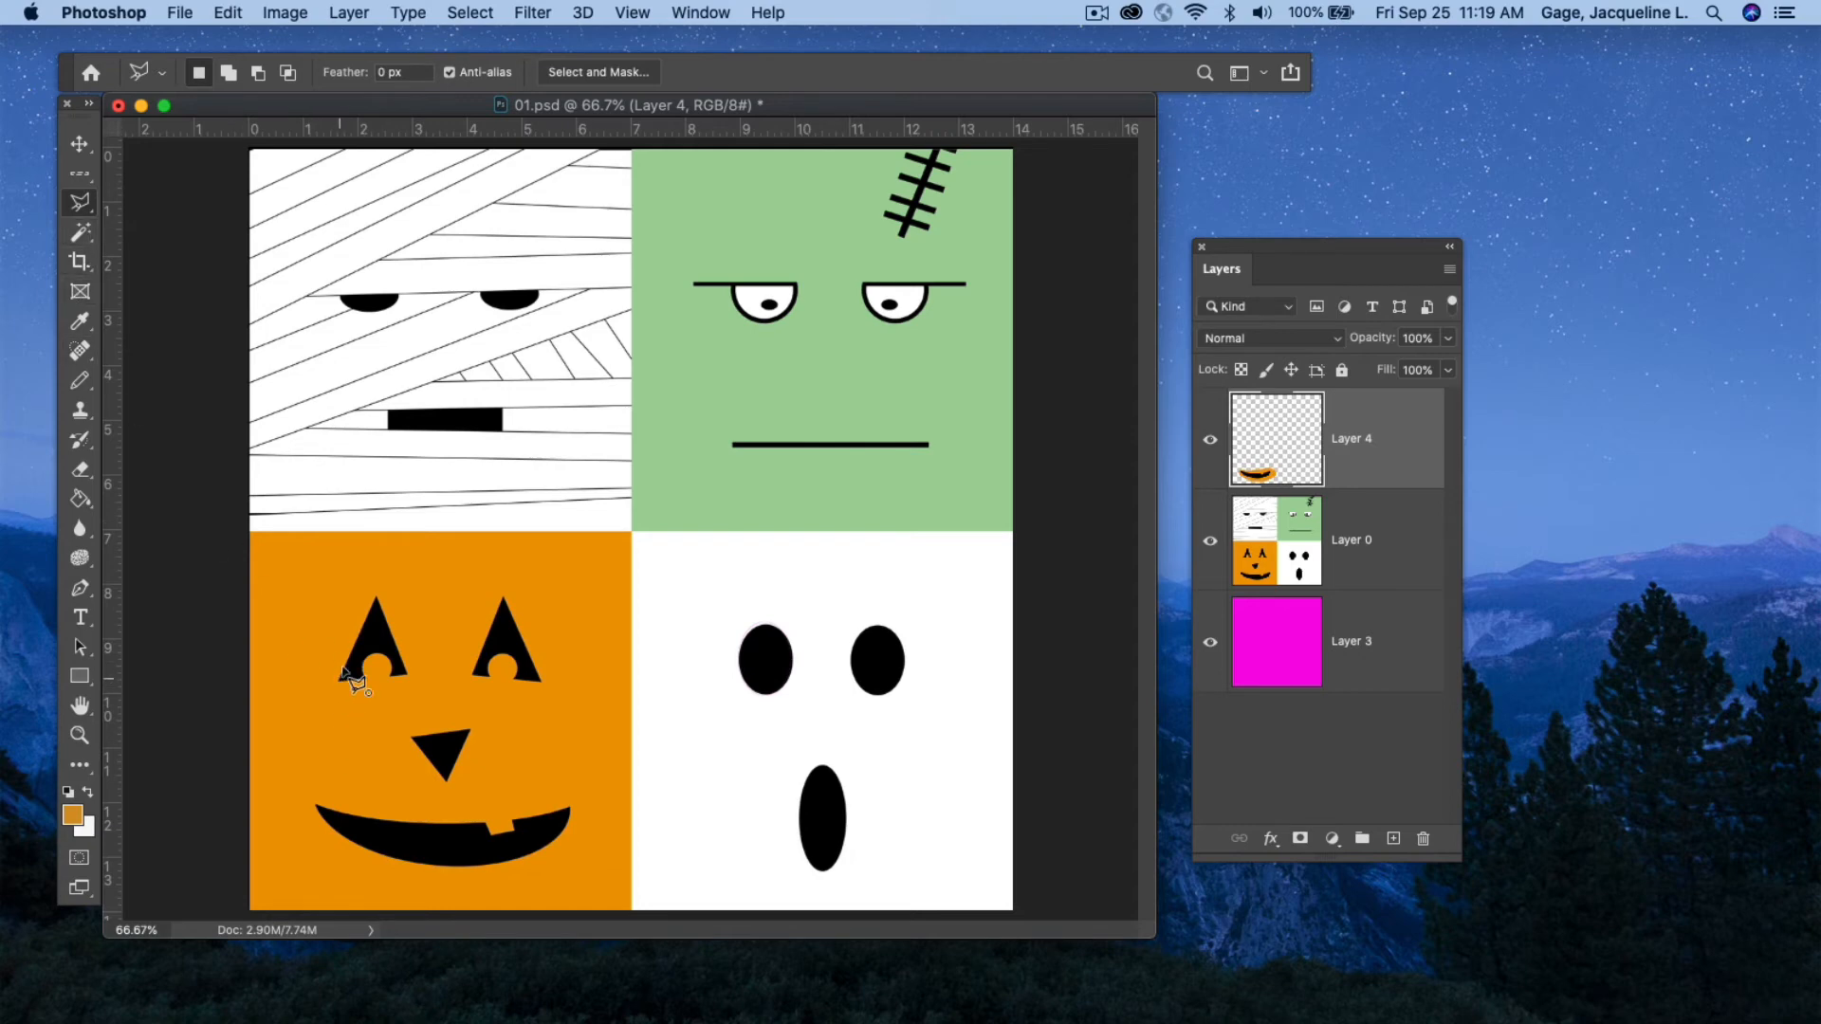
{"action": "left_click", "coordinate": [376, 597]}
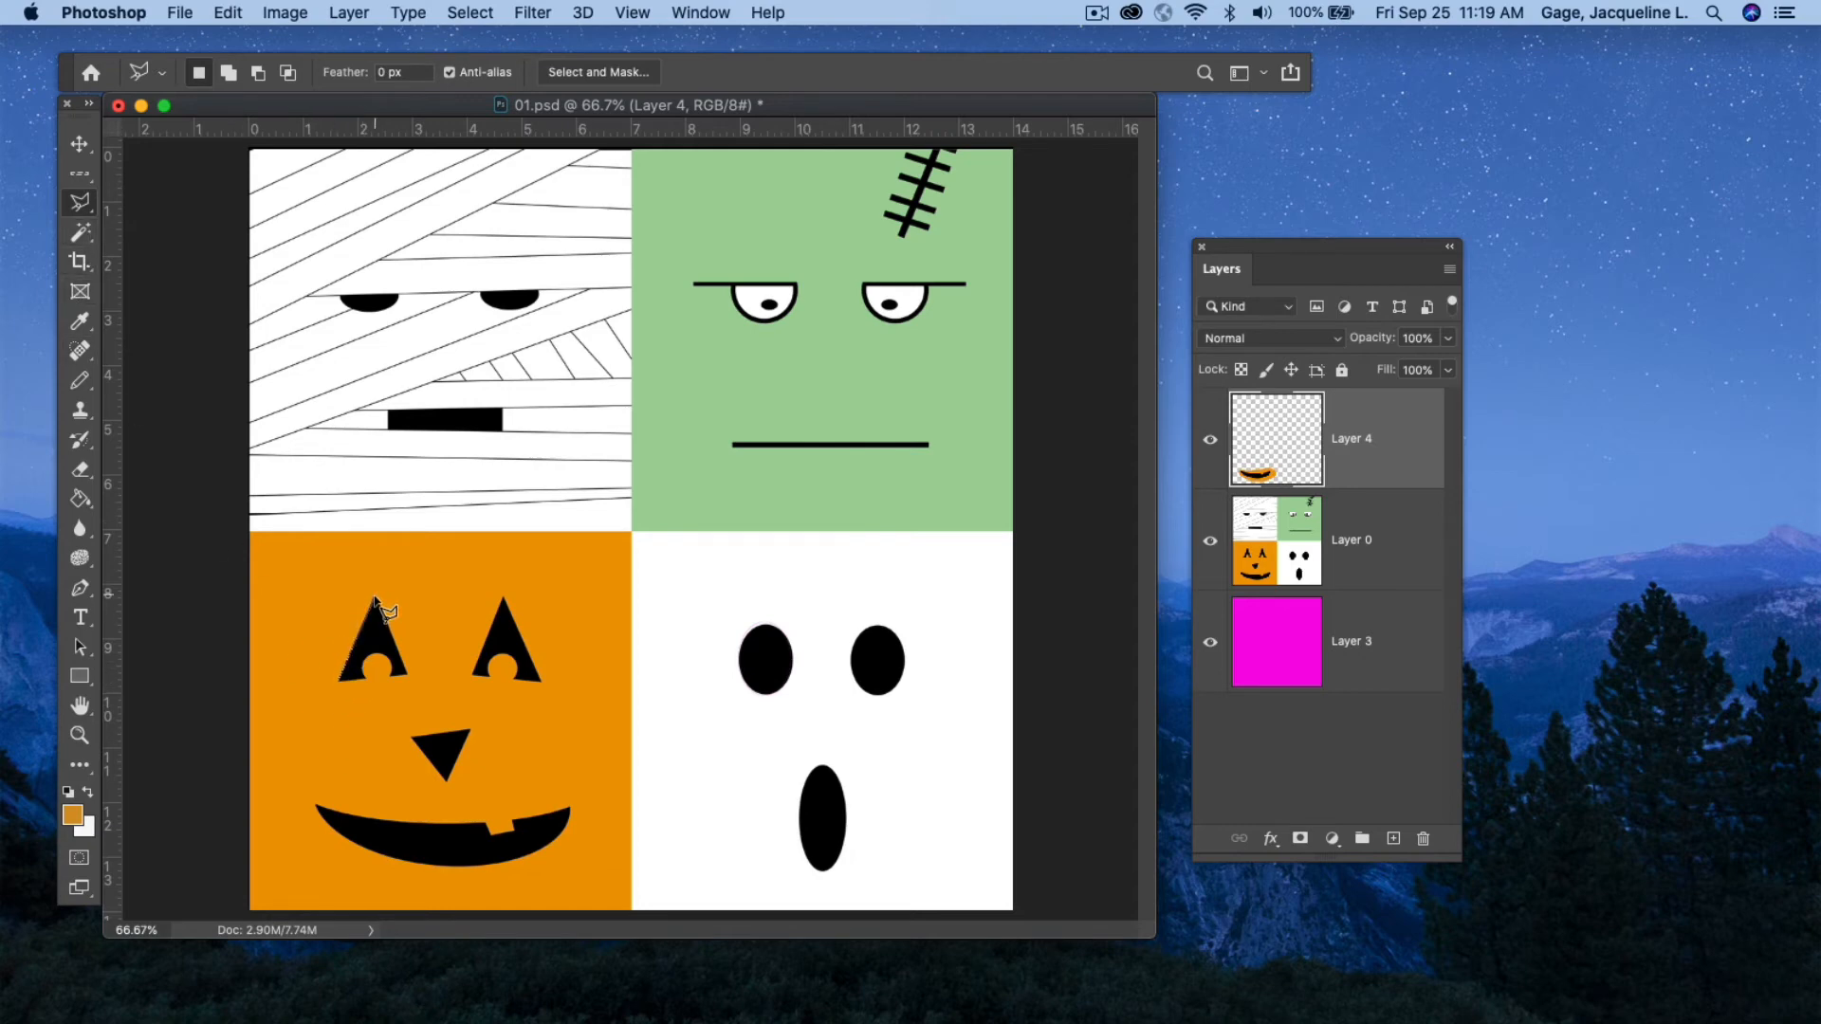
{"action": "left_click", "coordinate": [408, 678]}
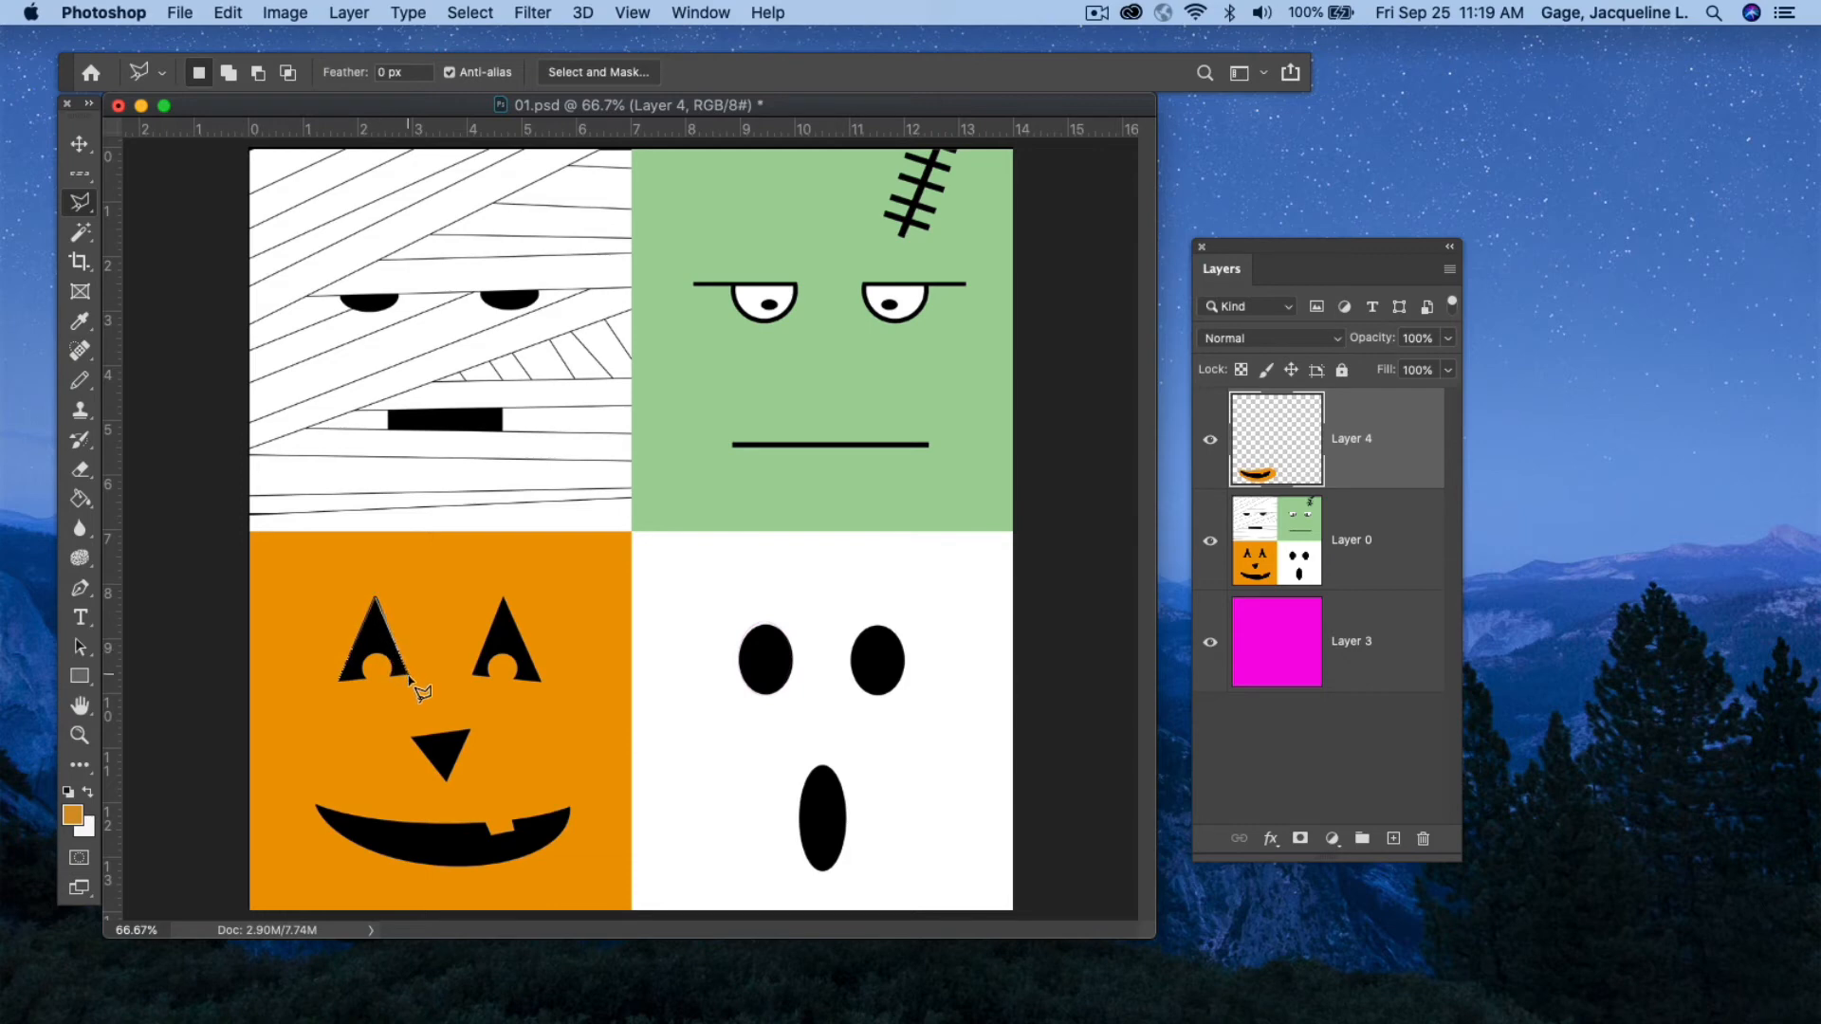
{"action": "left_click", "coordinate": [339, 681]}
{"action": "left_click", "coordinate": [469, 13]}
{"action": "left_click", "coordinate": [476, 61]}
Make Layer 0 active and polygon-select around the mummy's mouth, then deselect.
{"action": "left_click", "coordinate": [1353, 582]}
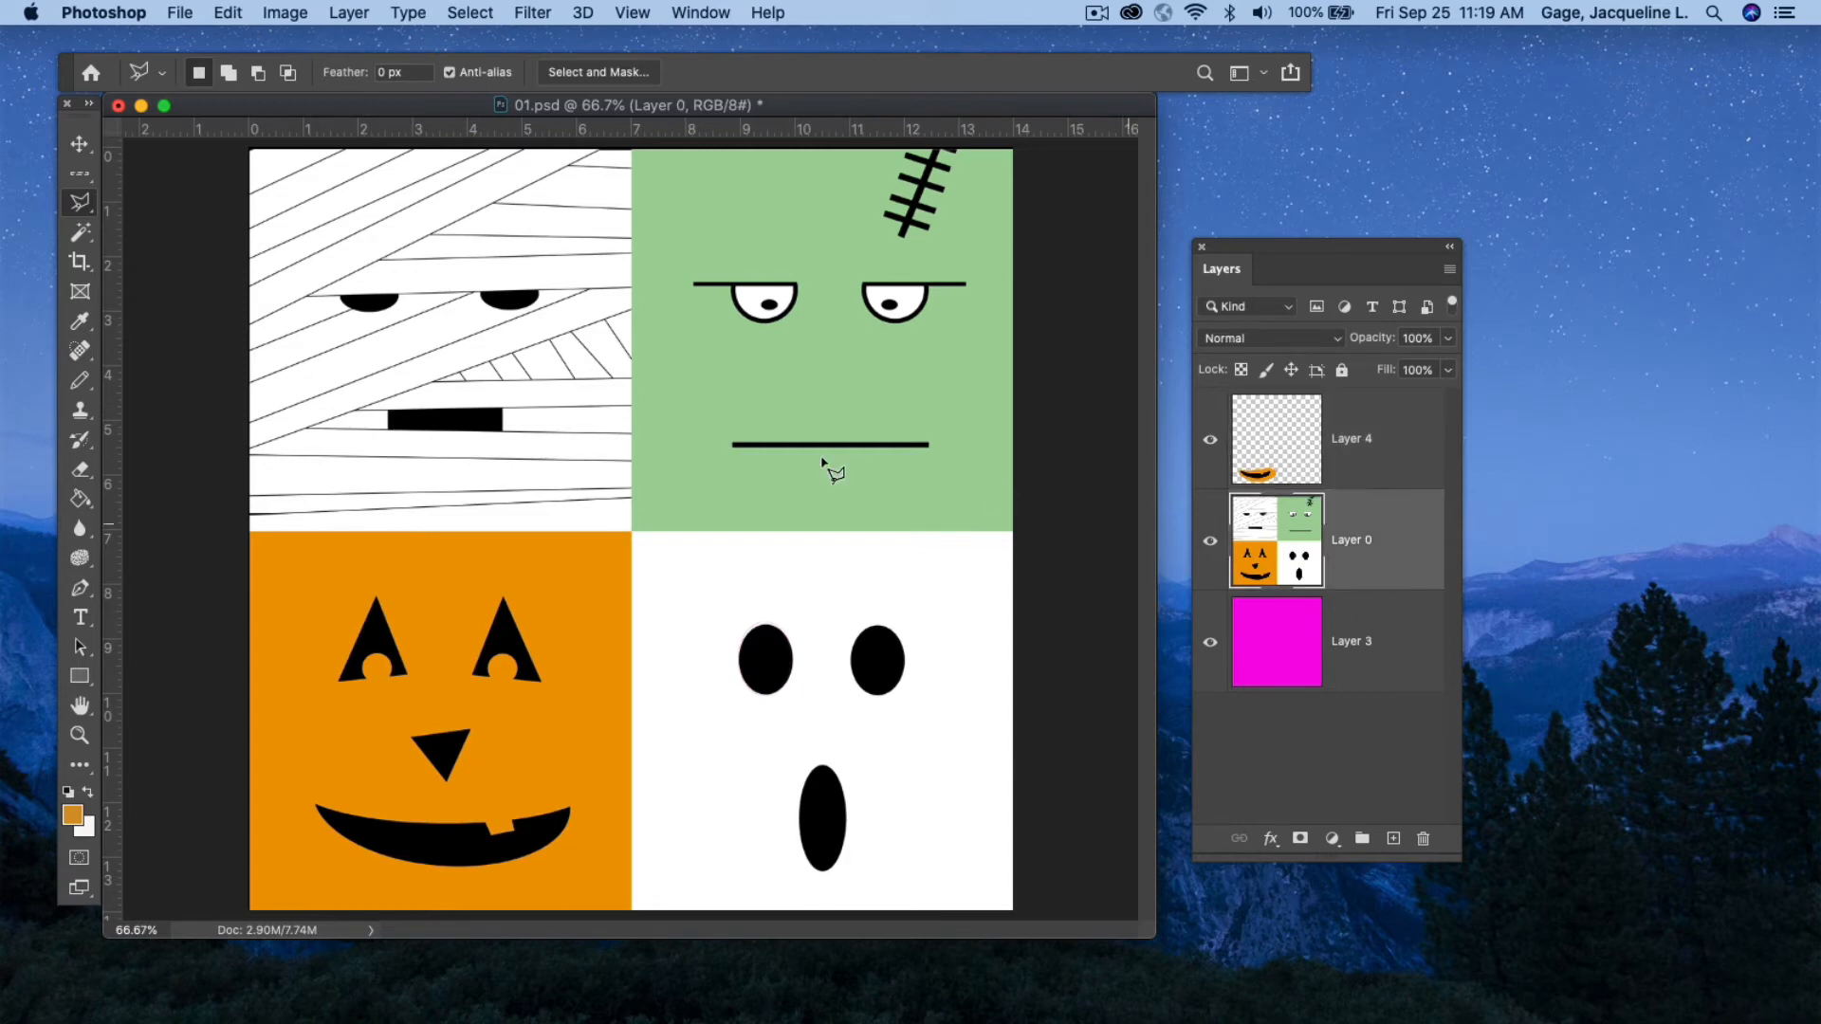
{"action": "left_click", "coordinate": [390, 430]}
{"action": "left_click", "coordinate": [502, 431]}
{"action": "left_click", "coordinate": [502, 409]}
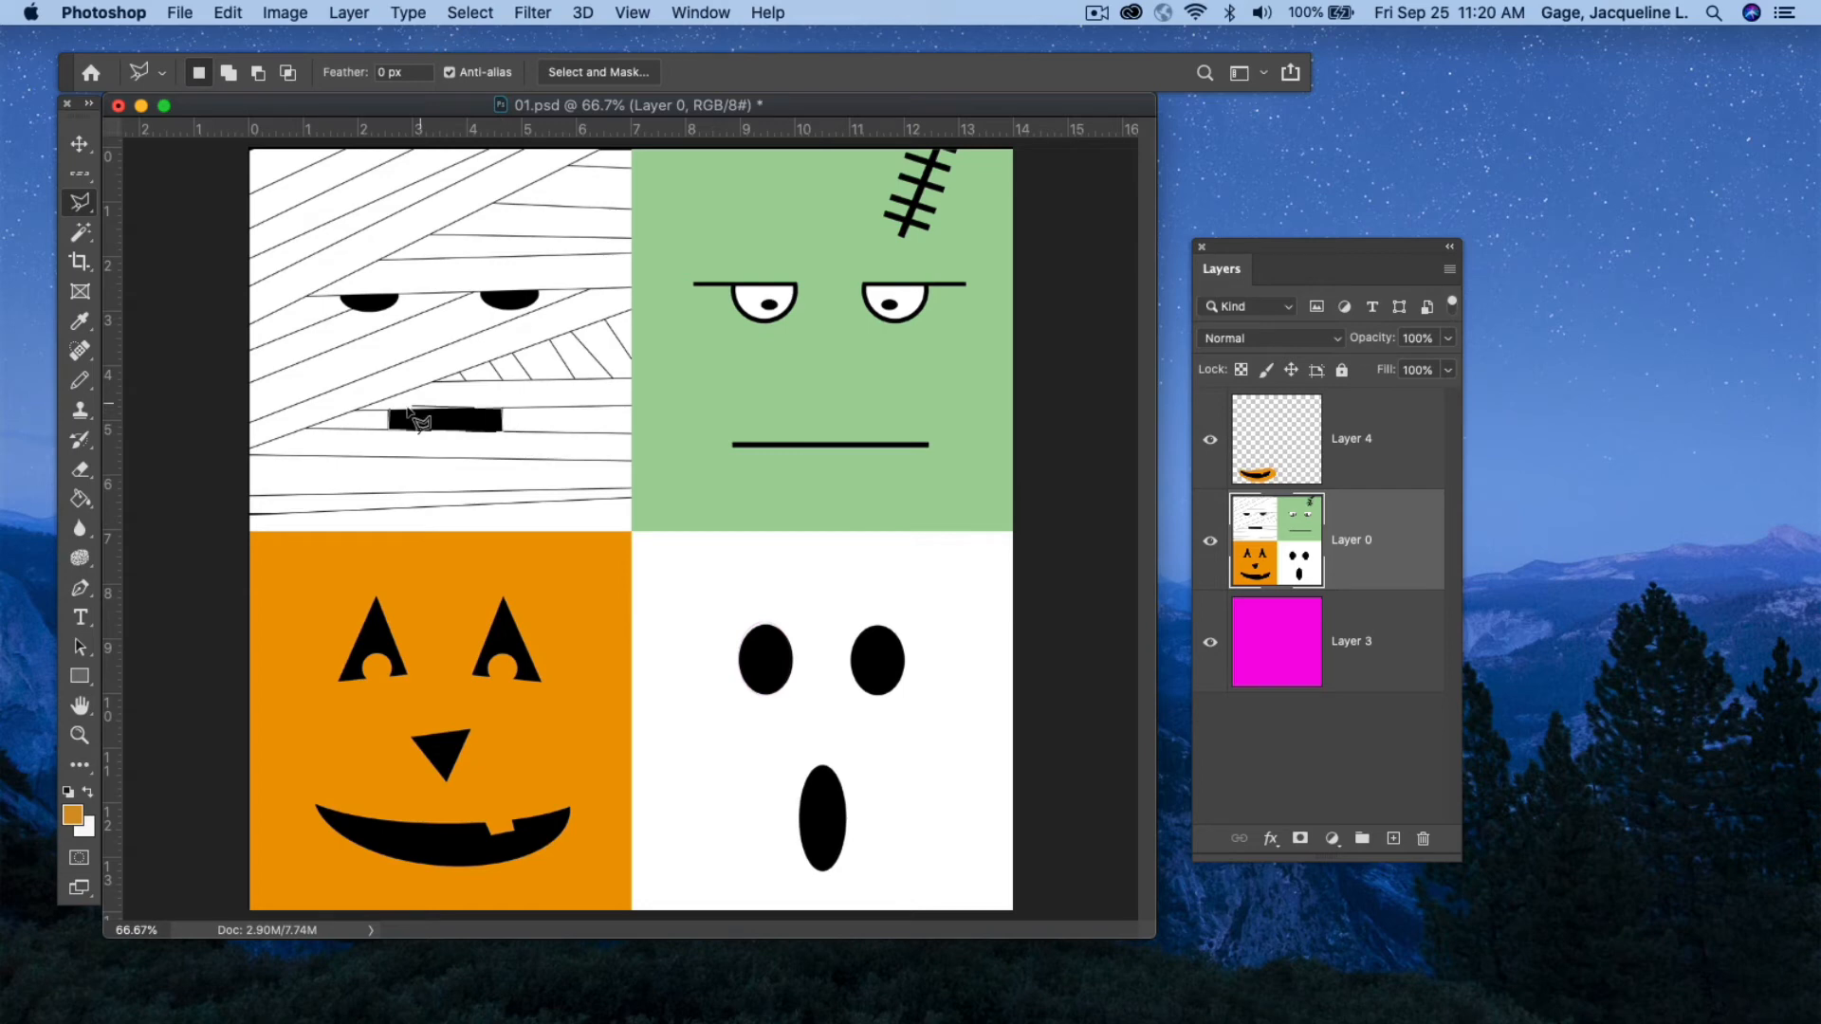
{"action": "left_click", "coordinate": [390, 409]}
{"action": "left_click", "coordinate": [479, 11]}
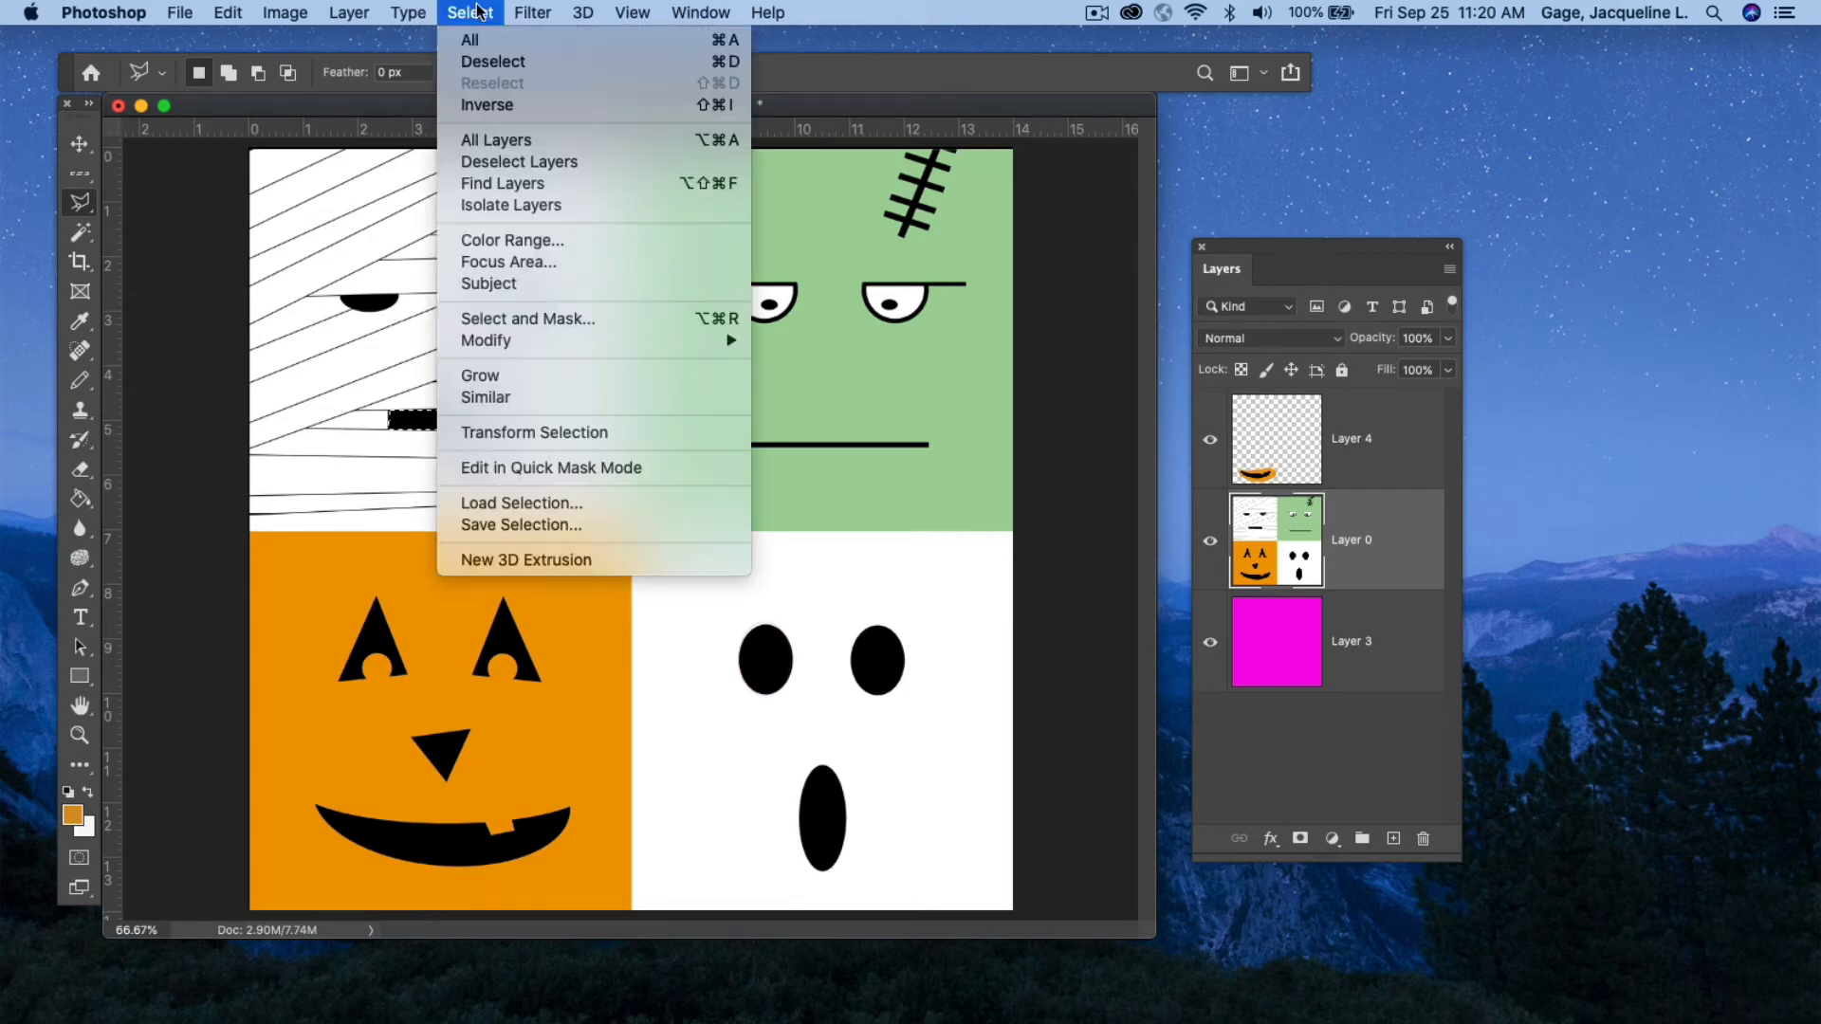
{"action": "left_click", "coordinate": [474, 61]}
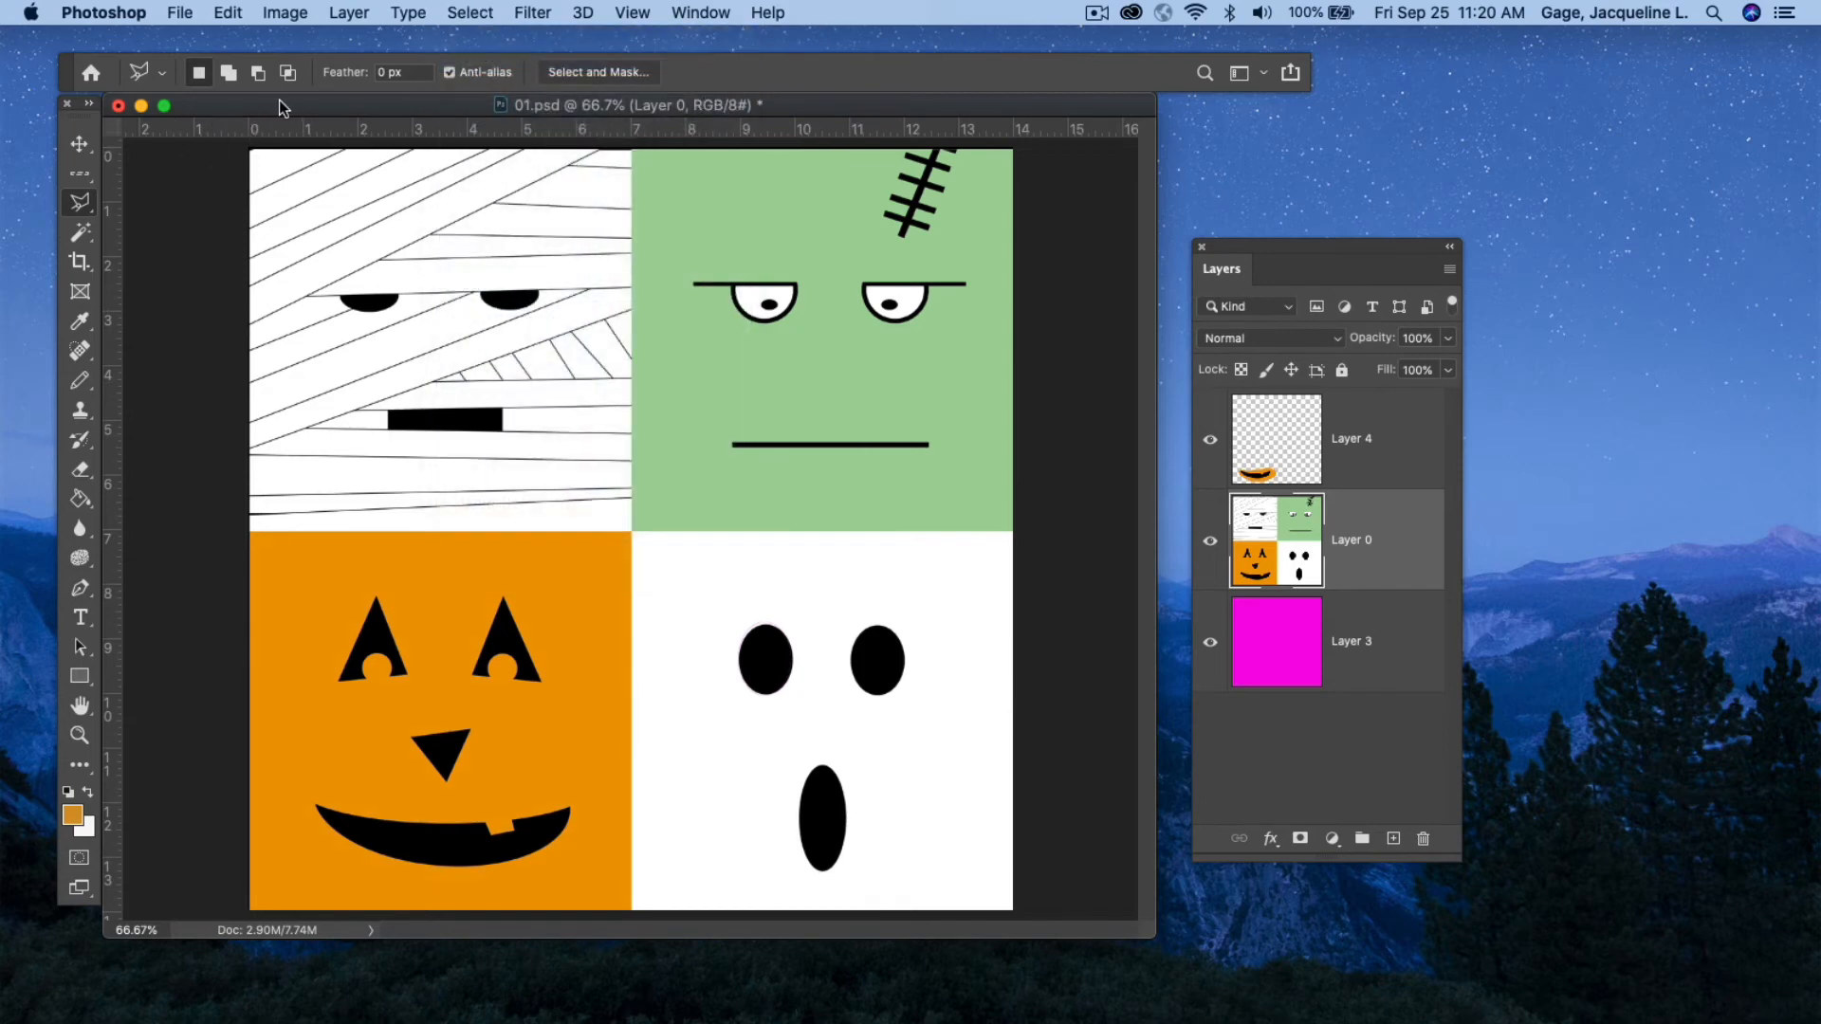
{"action": "left_click", "coordinate": [1107, 18]}
{"action": "left_click", "coordinate": [1170, 61]}
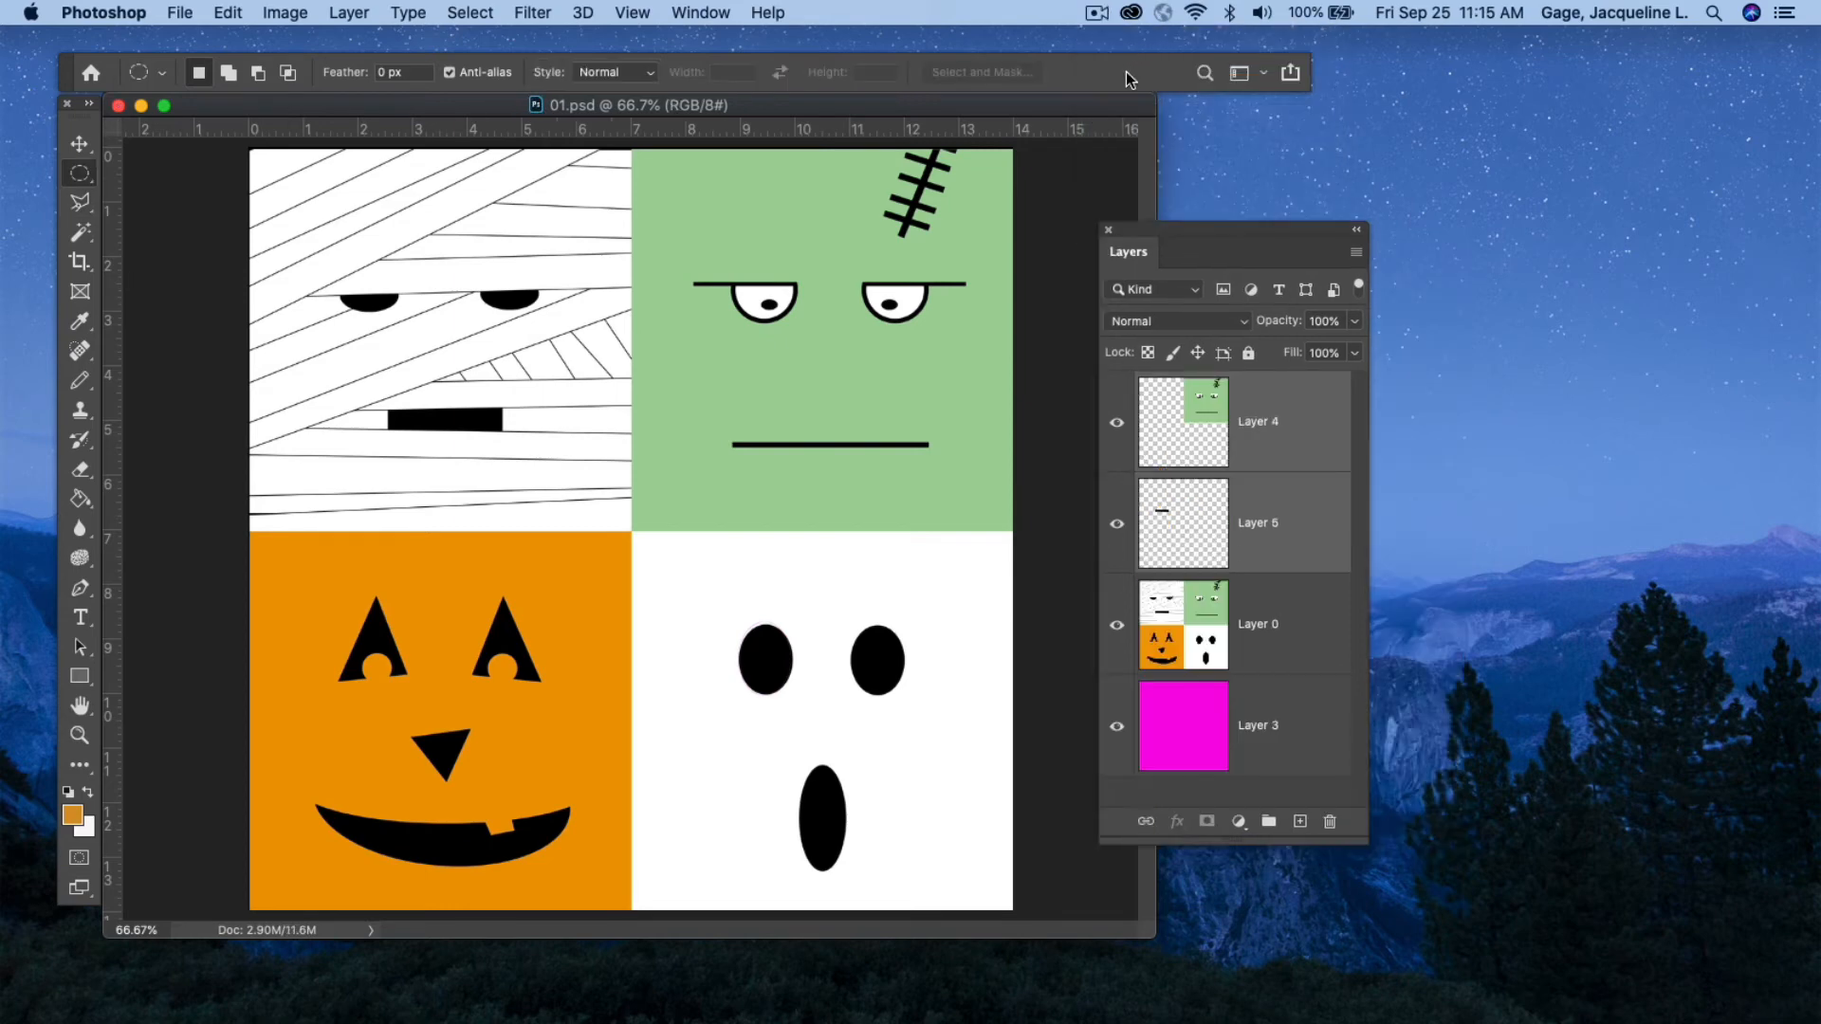
Choose the Elliptical Marquee, then delete both Layer 4 and Layer 5, confirming the deletion.
{"action": "left_click", "coordinate": [76, 171]}
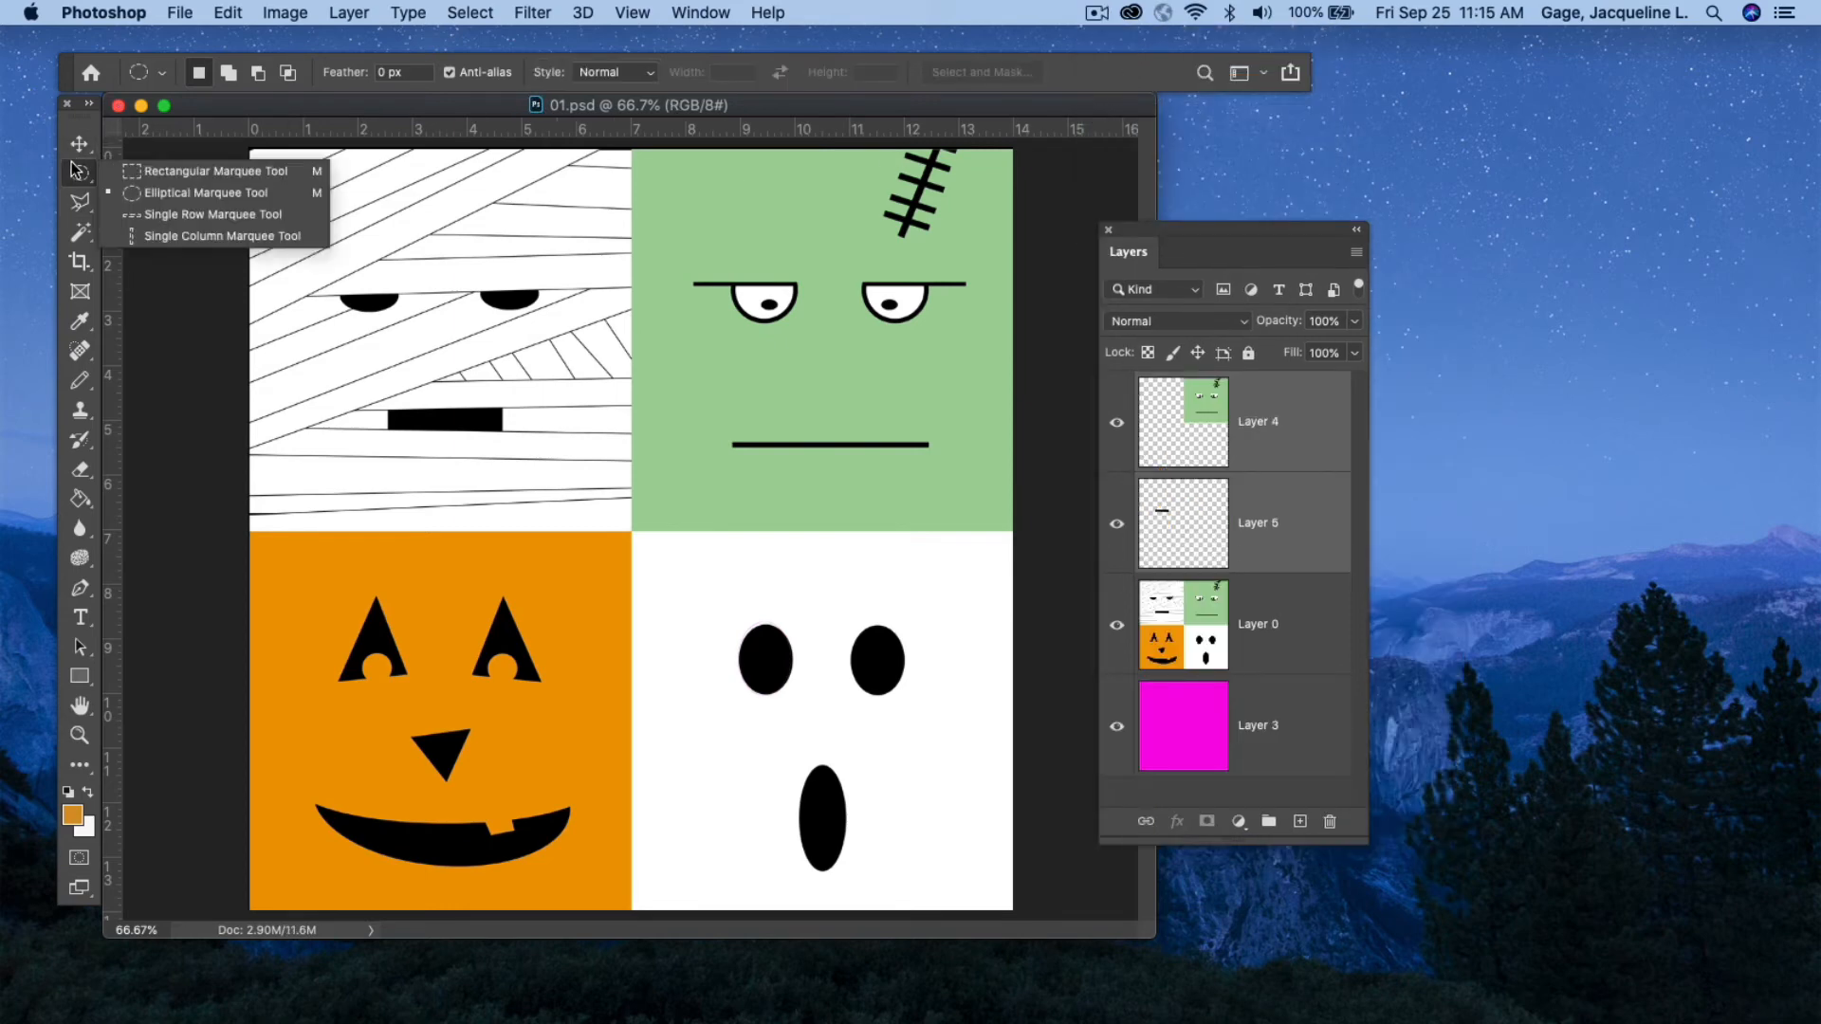
{"action": "left_click", "coordinate": [146, 190]}
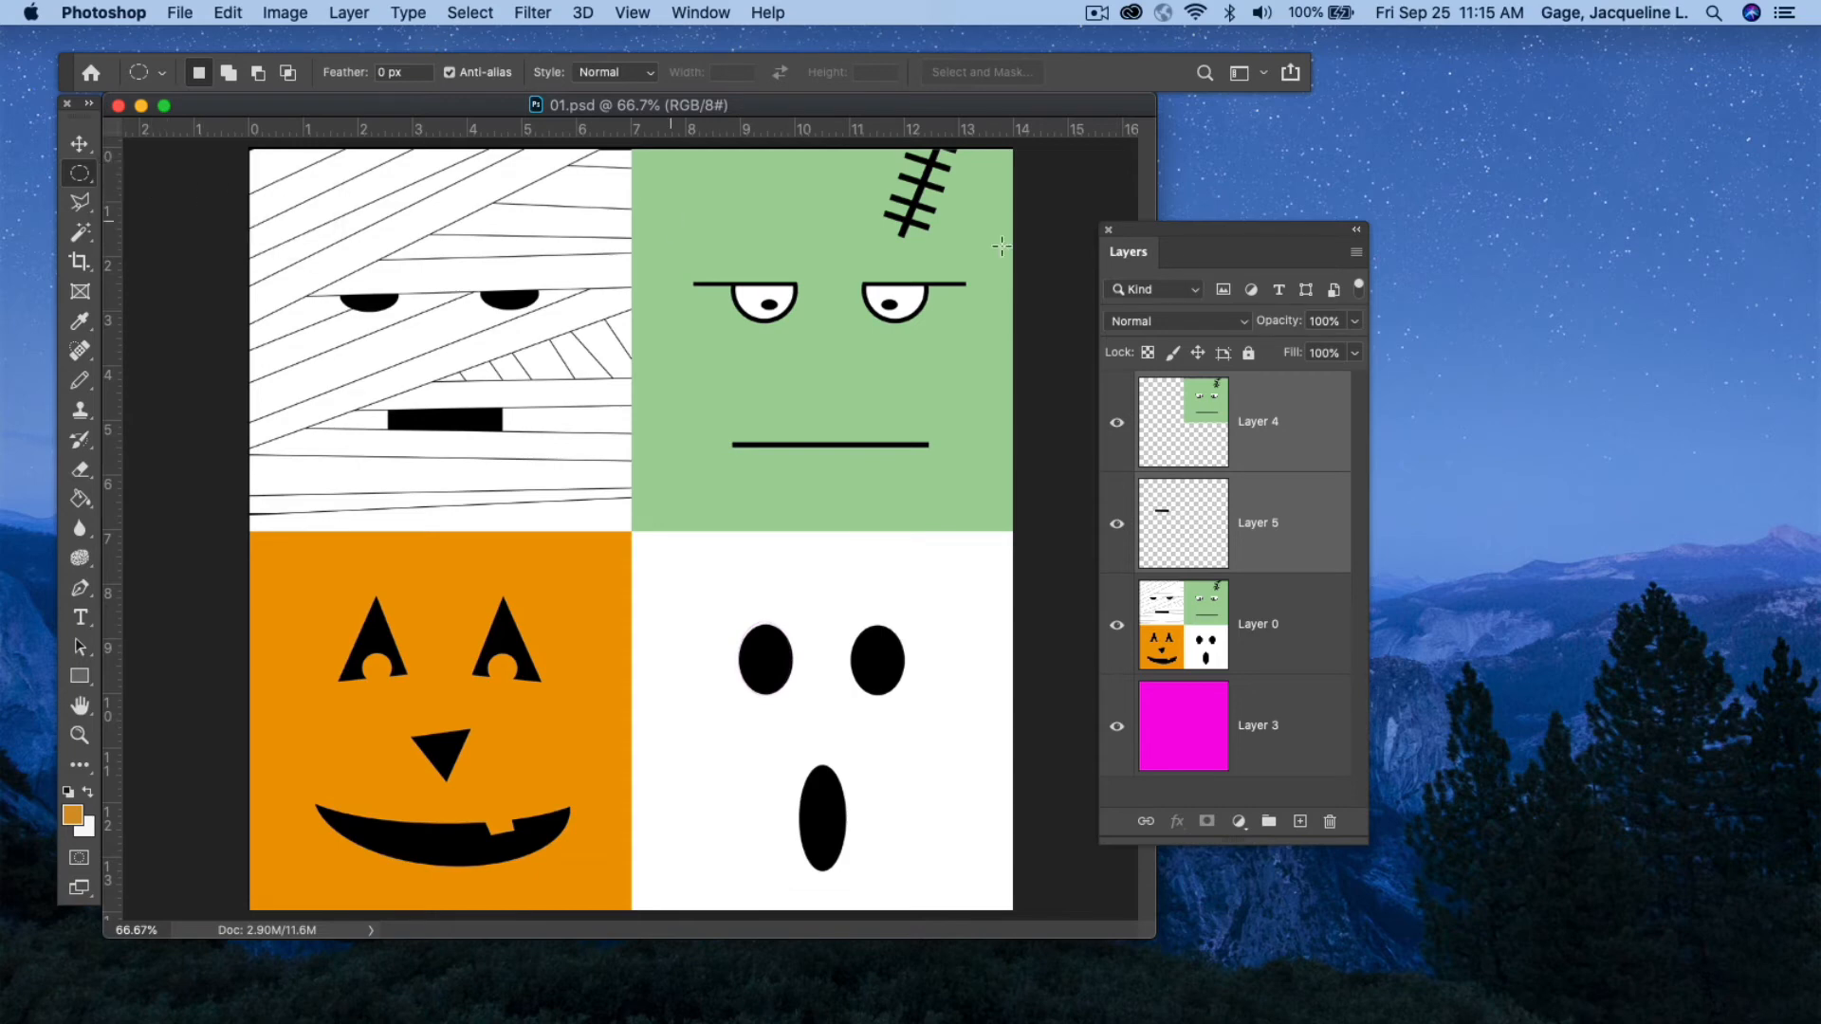
{"action": "left_click", "coordinate": [1273, 414]}
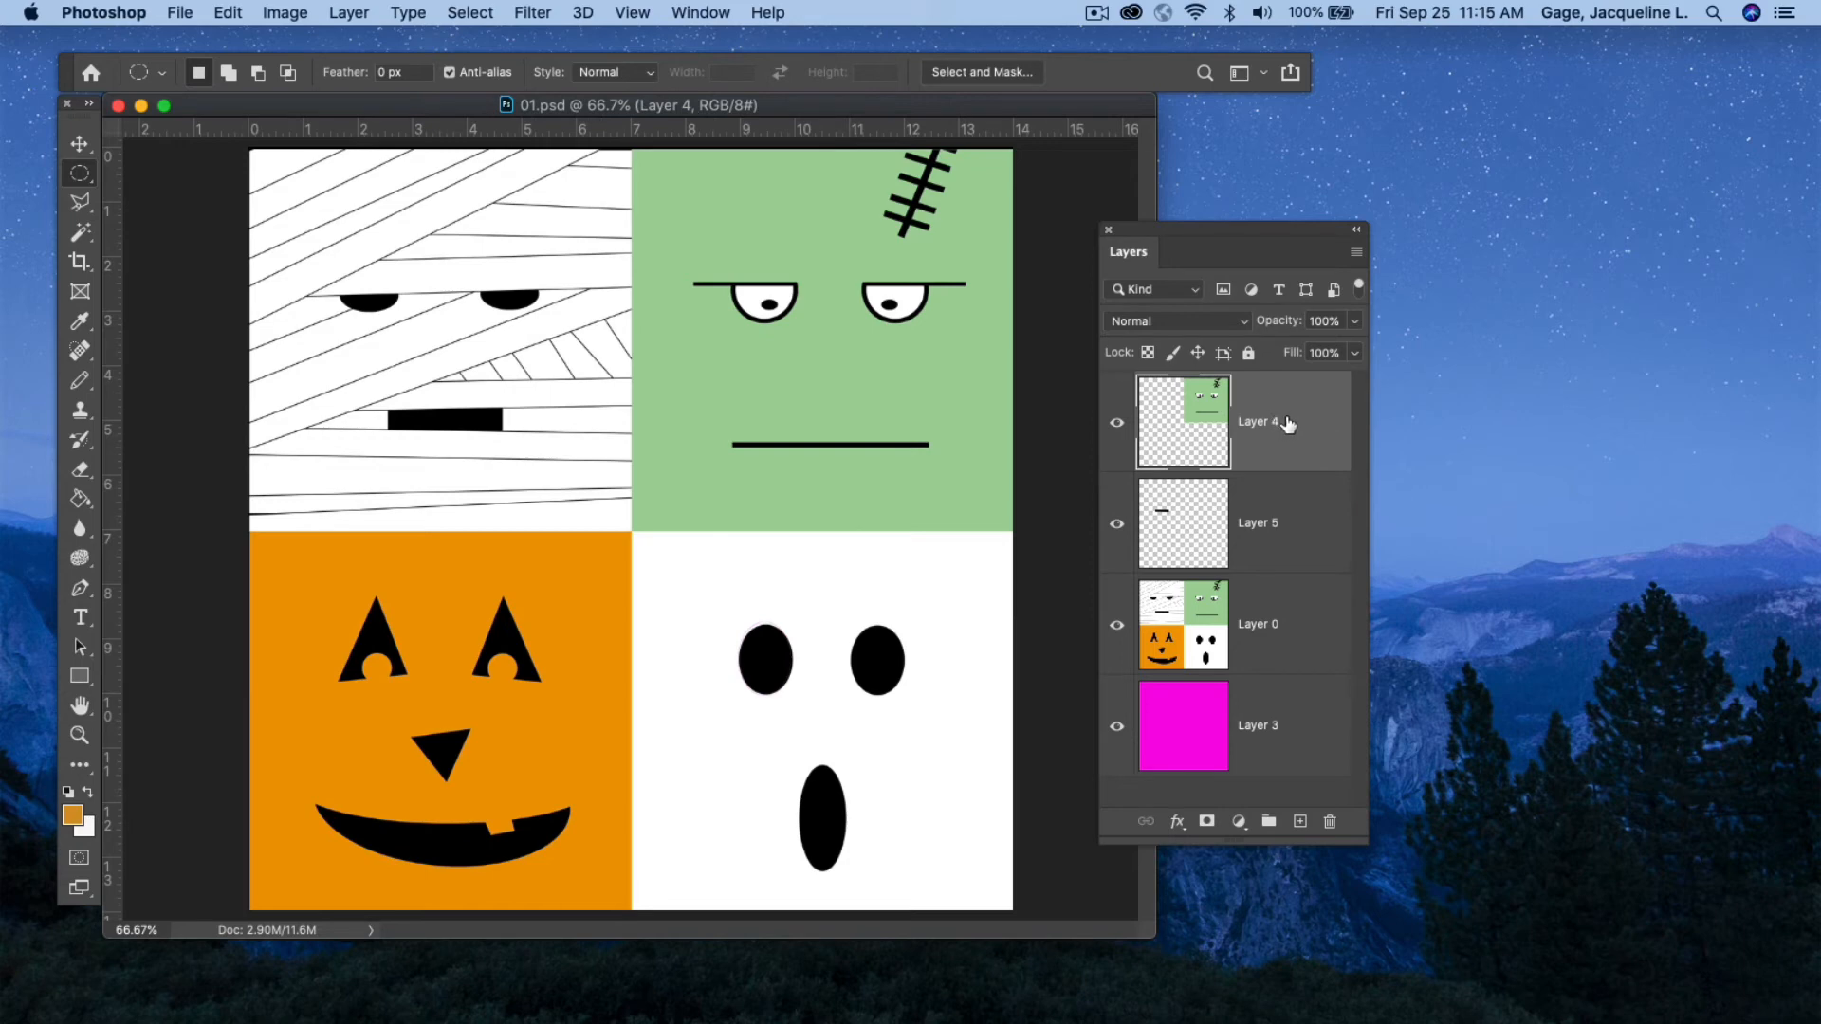
{"action": "left_click", "coordinate": [1301, 512], "text": "shift"}
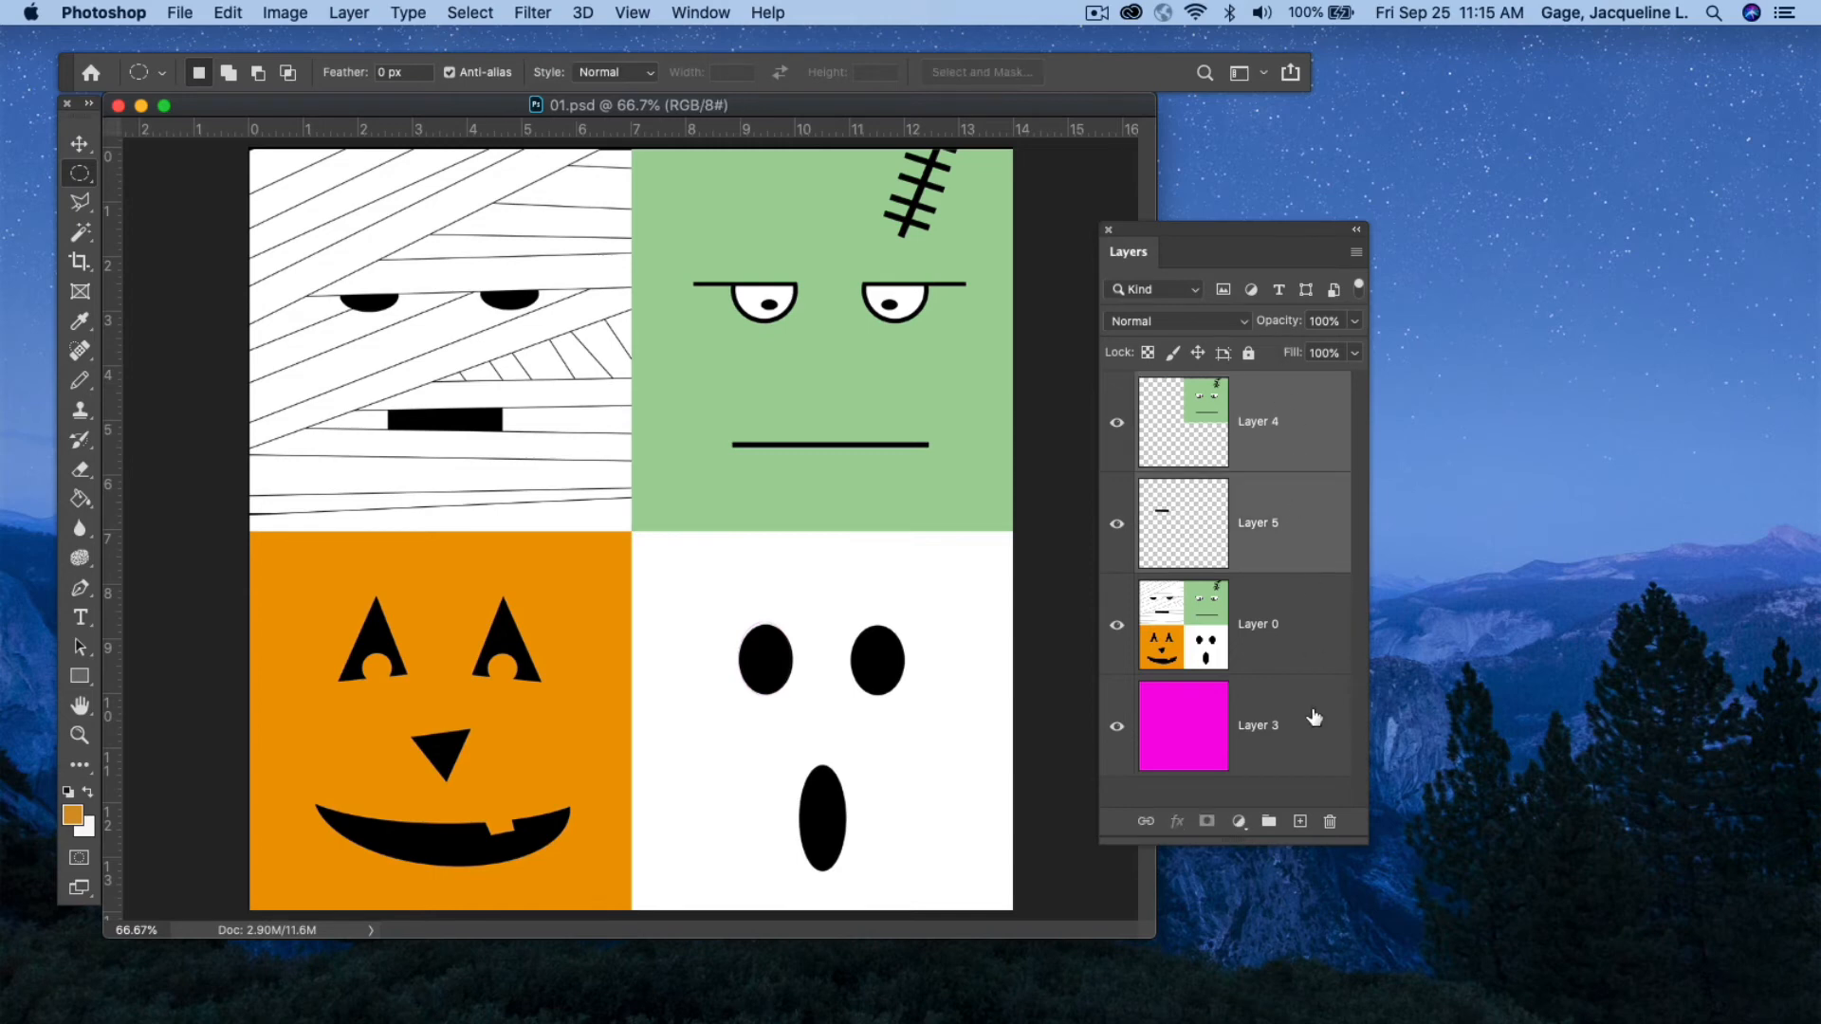
{"action": "left_click", "coordinate": [1331, 822]}
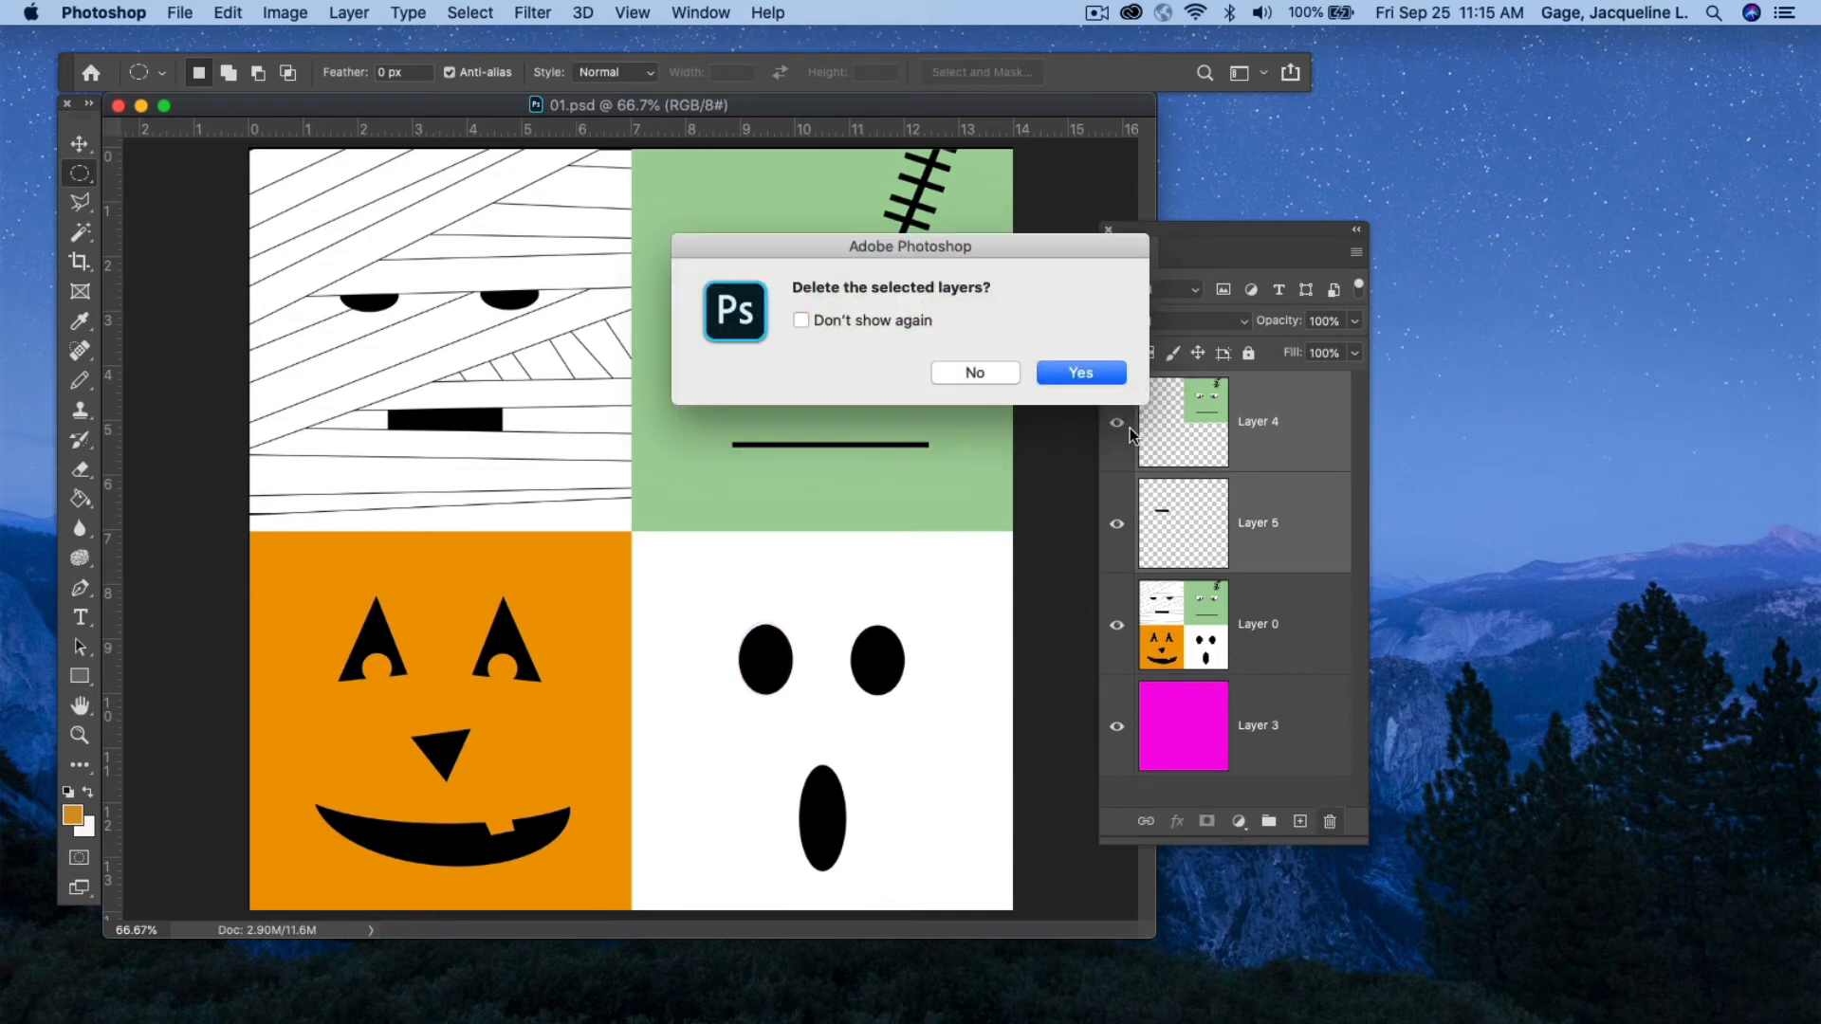
{"action": "left_click", "coordinate": [1078, 370]}
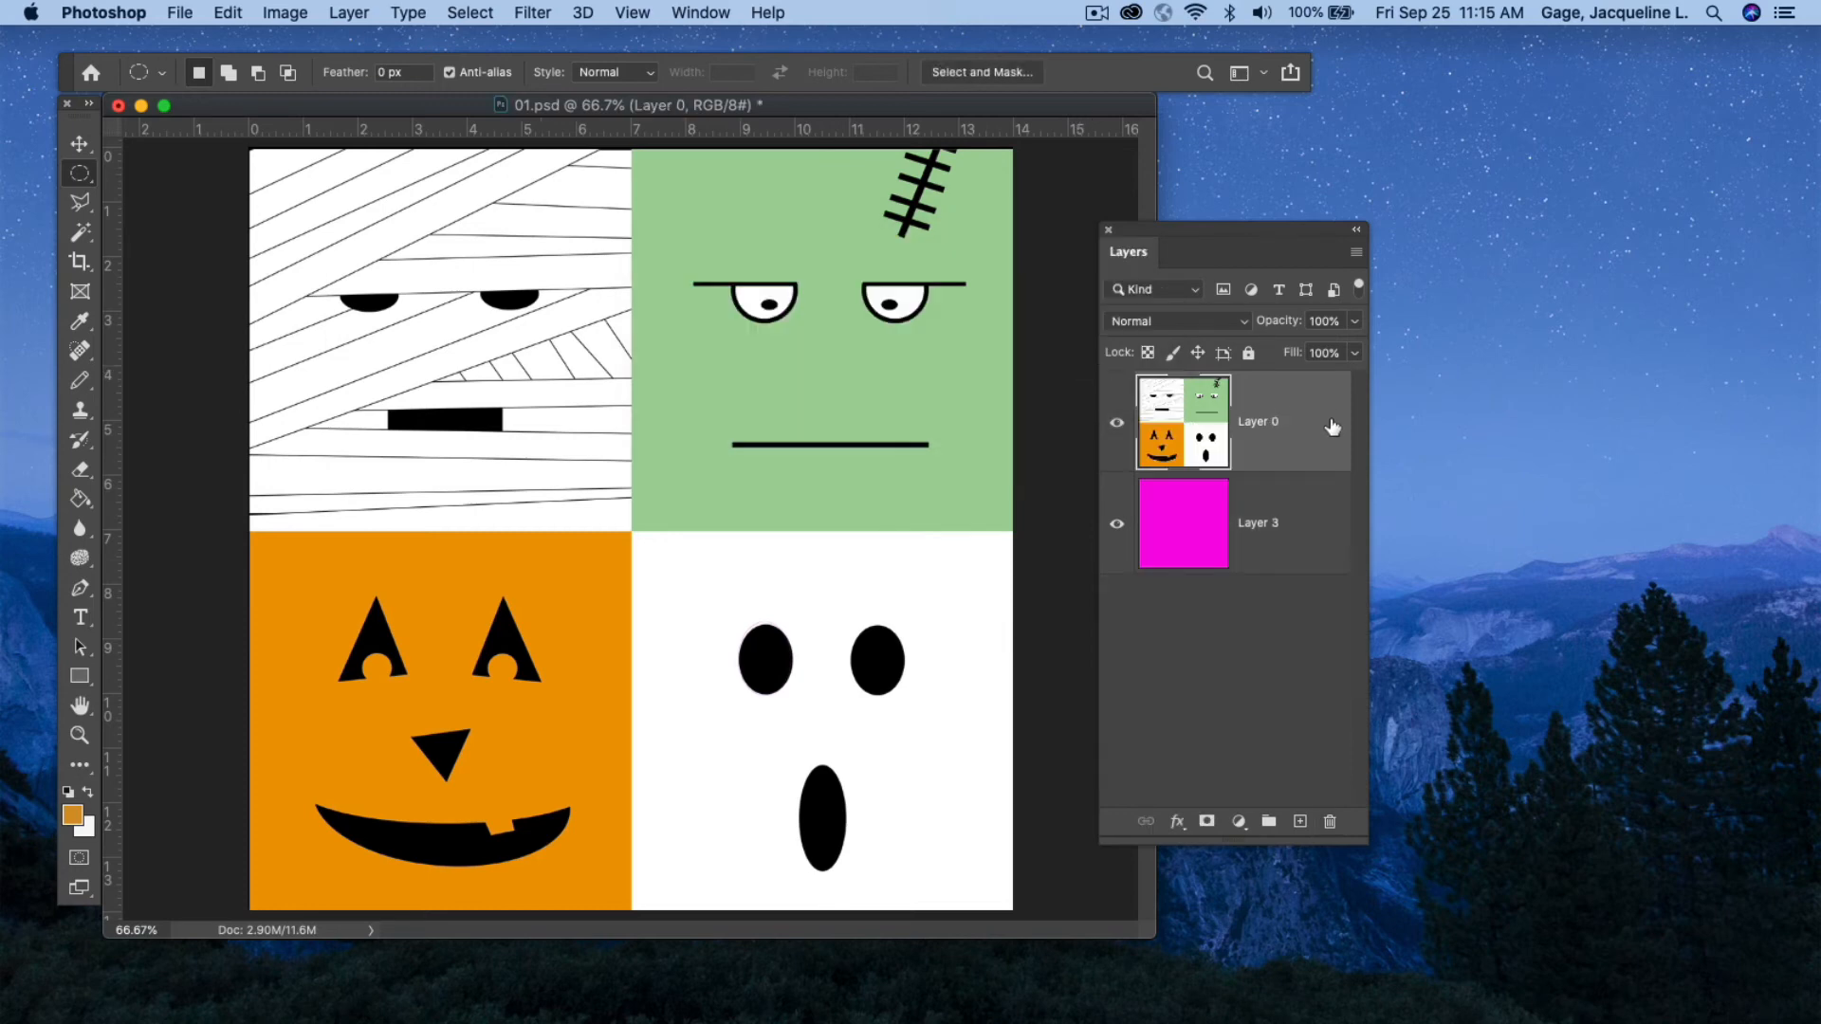
Clear an elliptical selection over the ghost's left eye, undo the clearing, and deselect.
{"action": "left_click", "coordinate": [79, 175]}
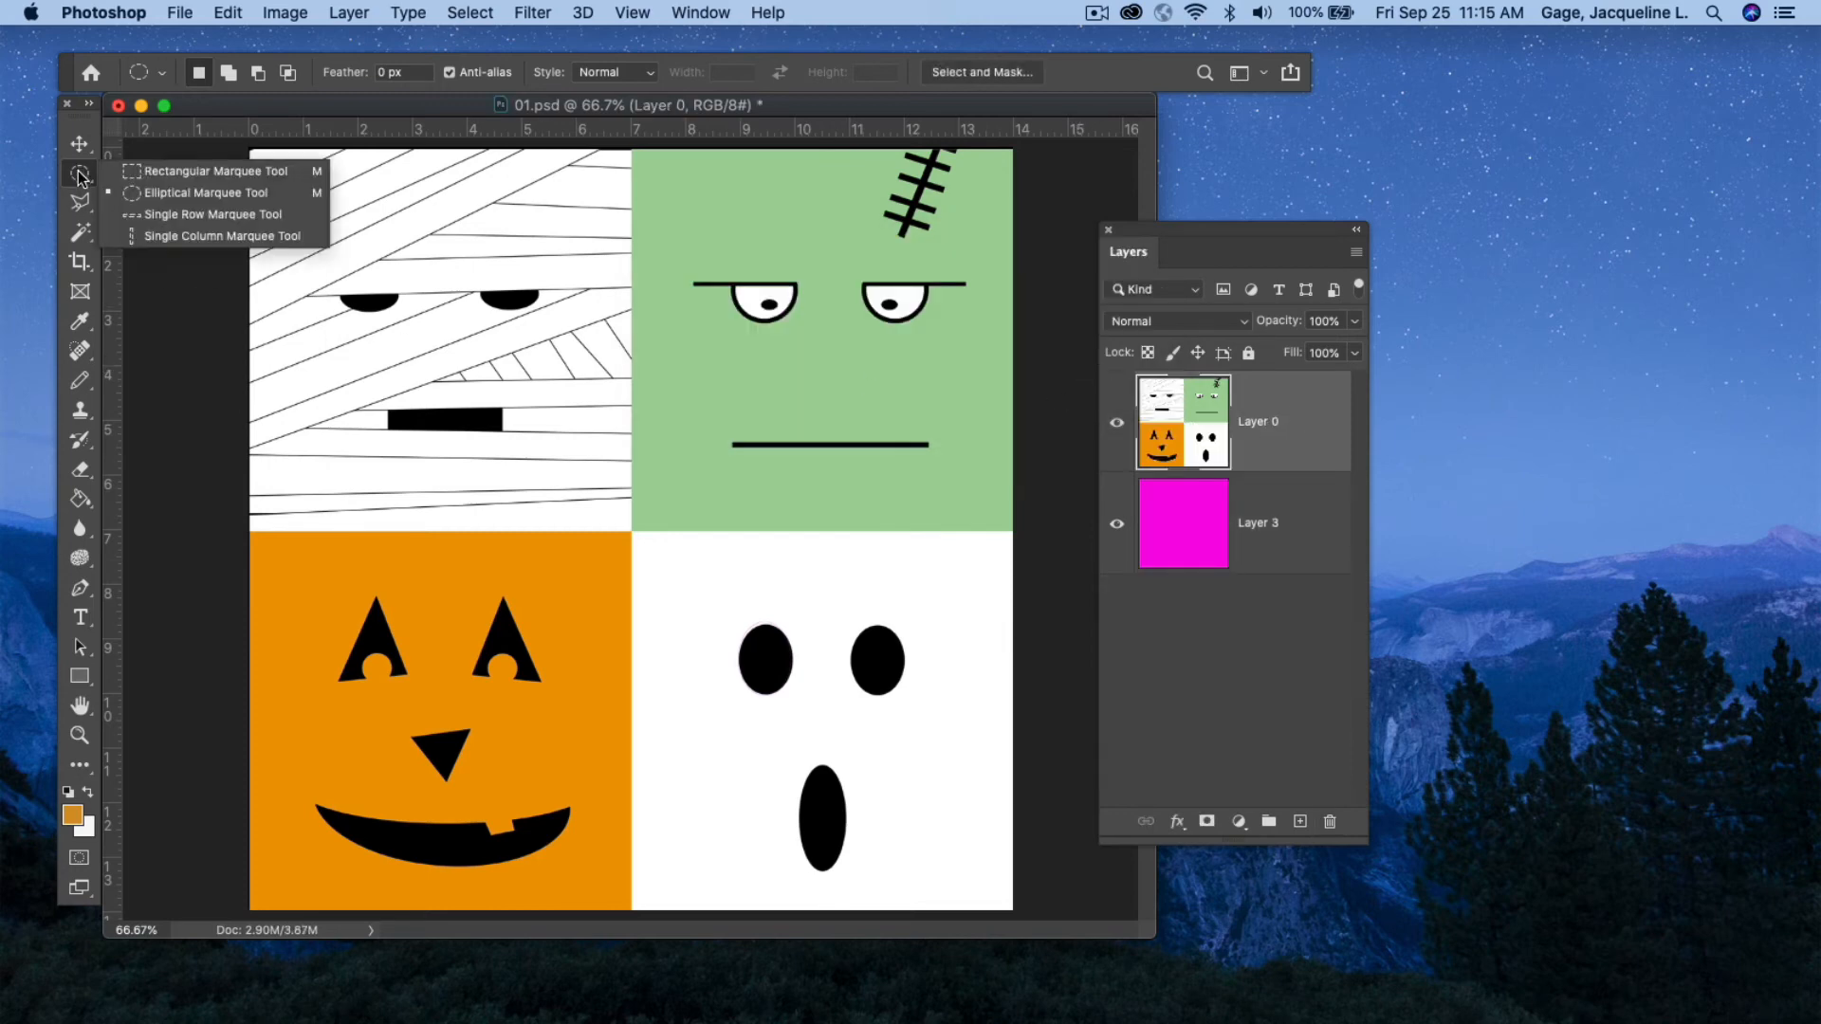
{"action": "left_click", "coordinate": [146, 192]}
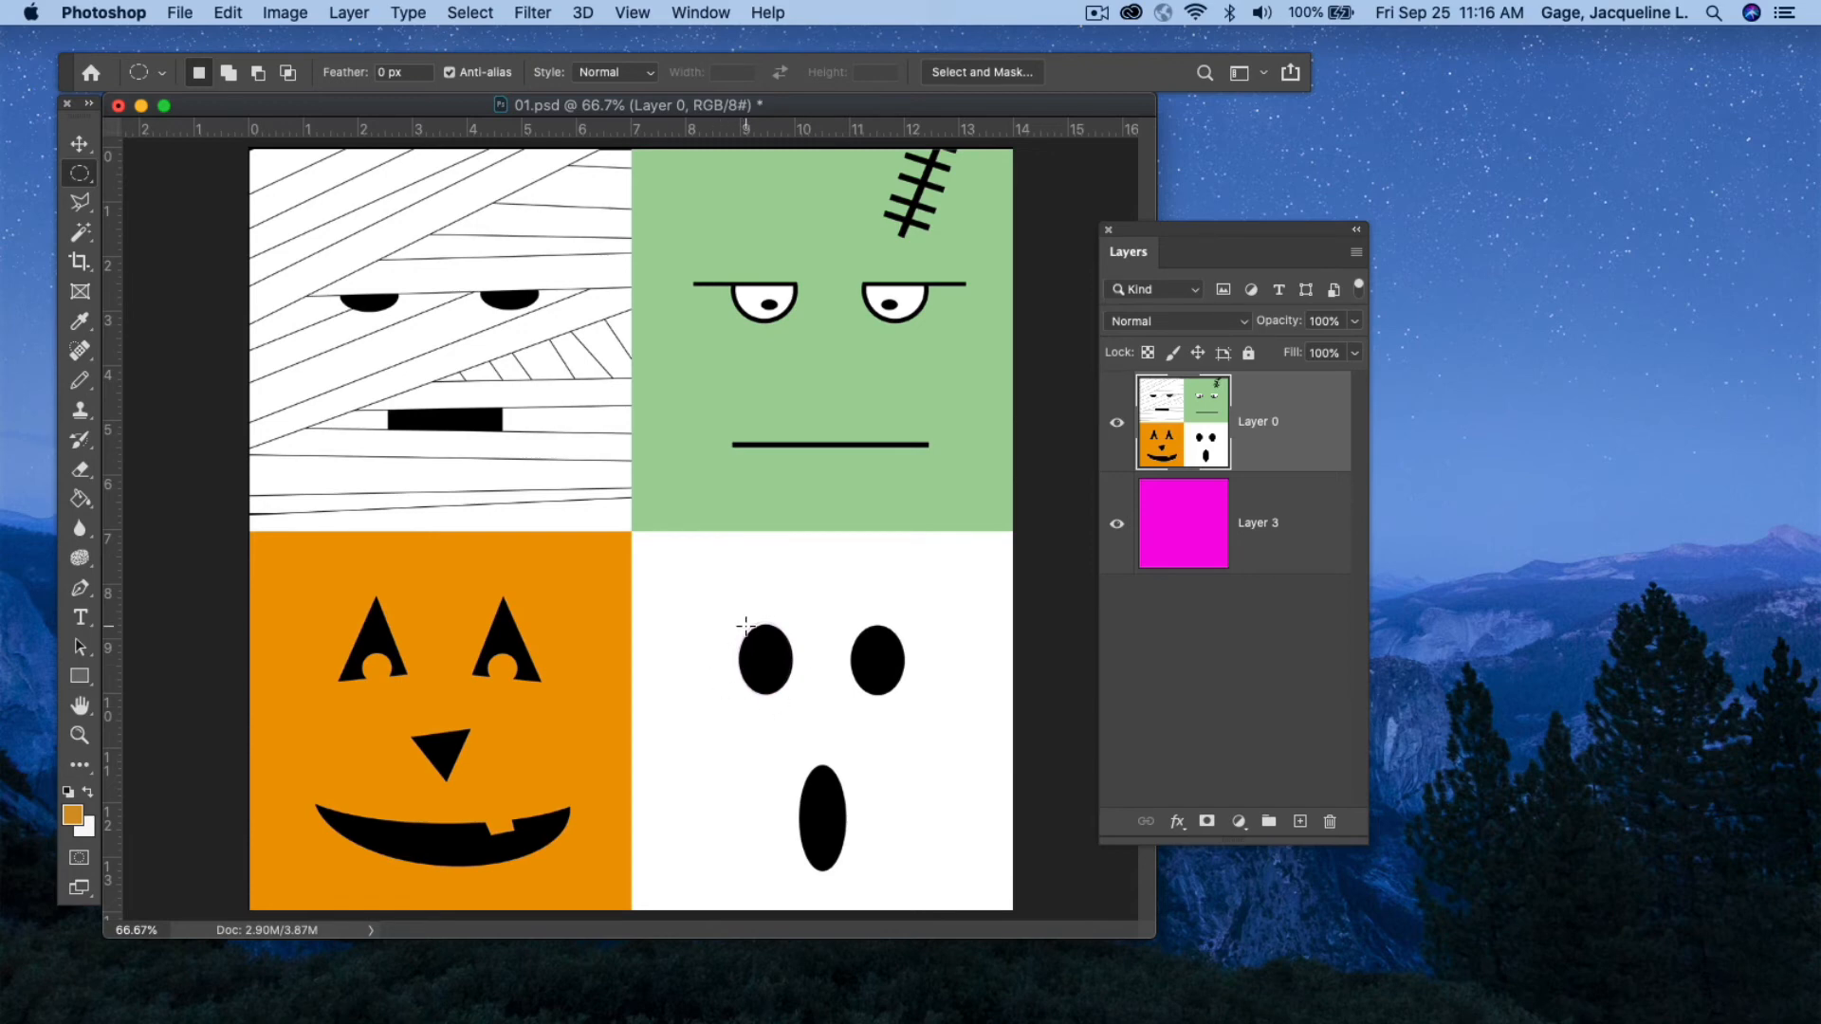
{"action": "left_click_drag", "start_coordinate": [746, 626], "coordinate": [773, 673]}
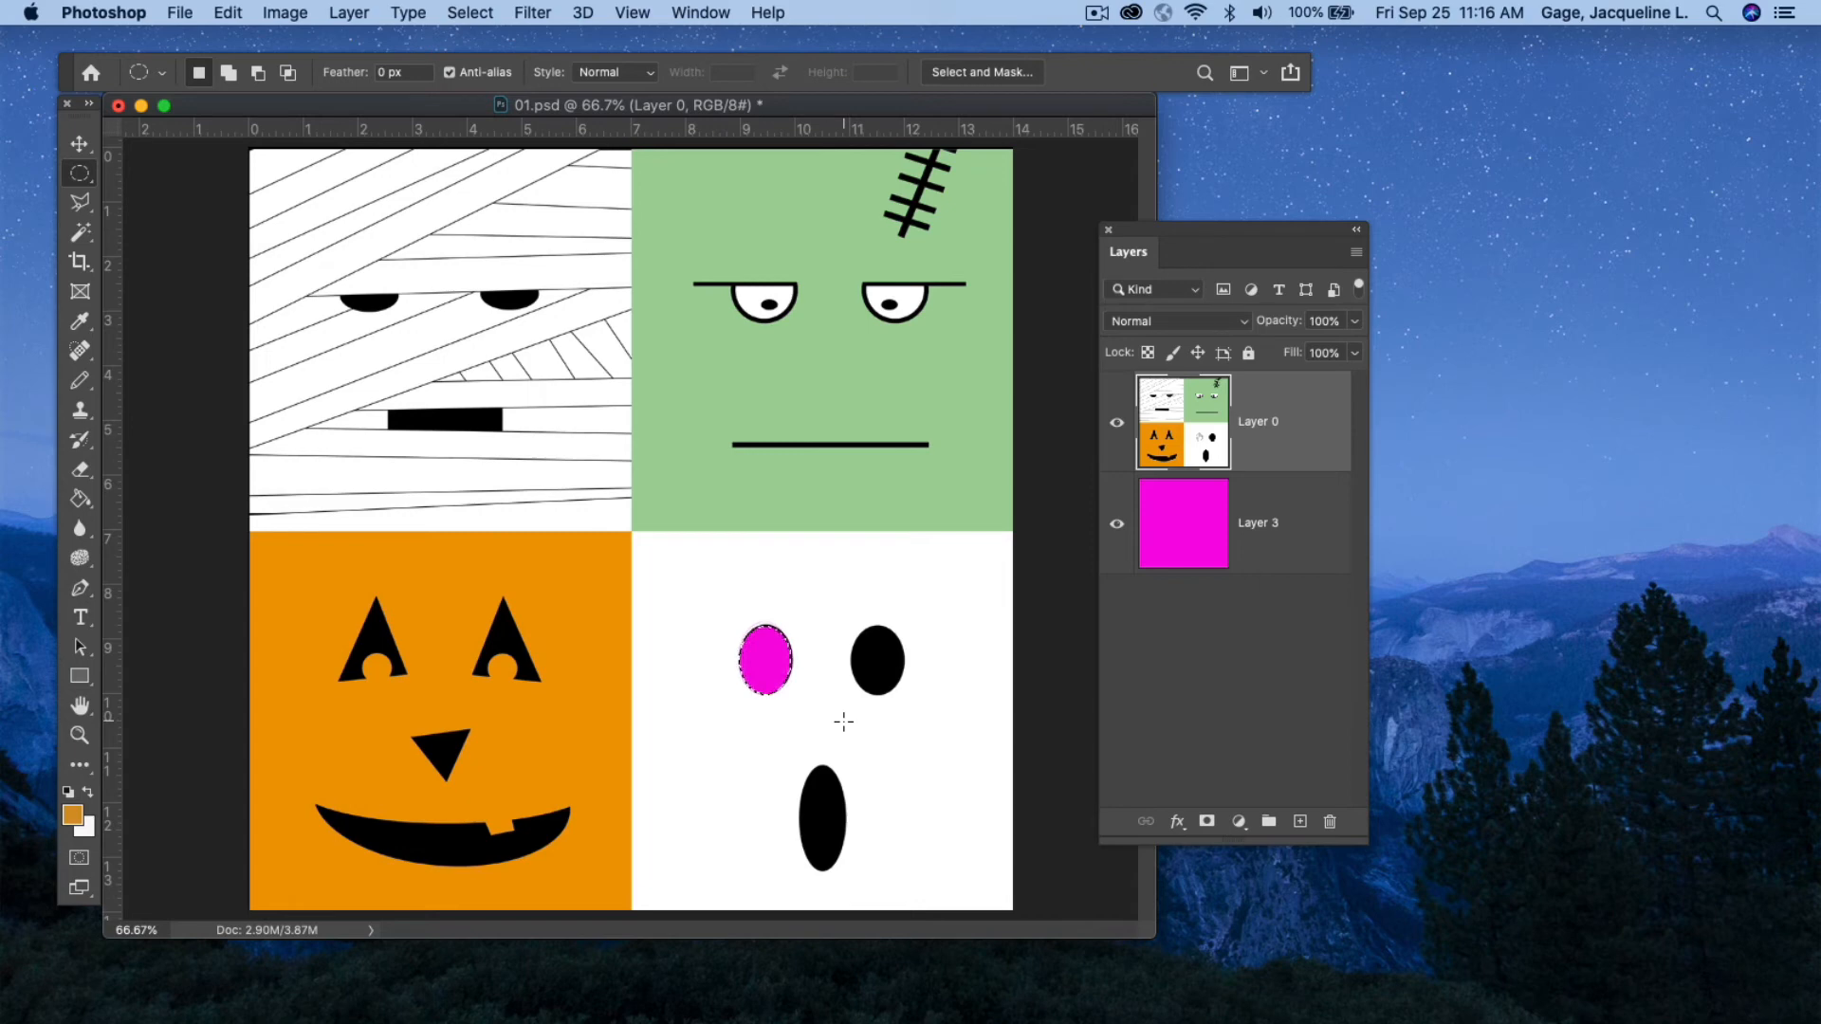
{"action": "key", "text": "super+z"}
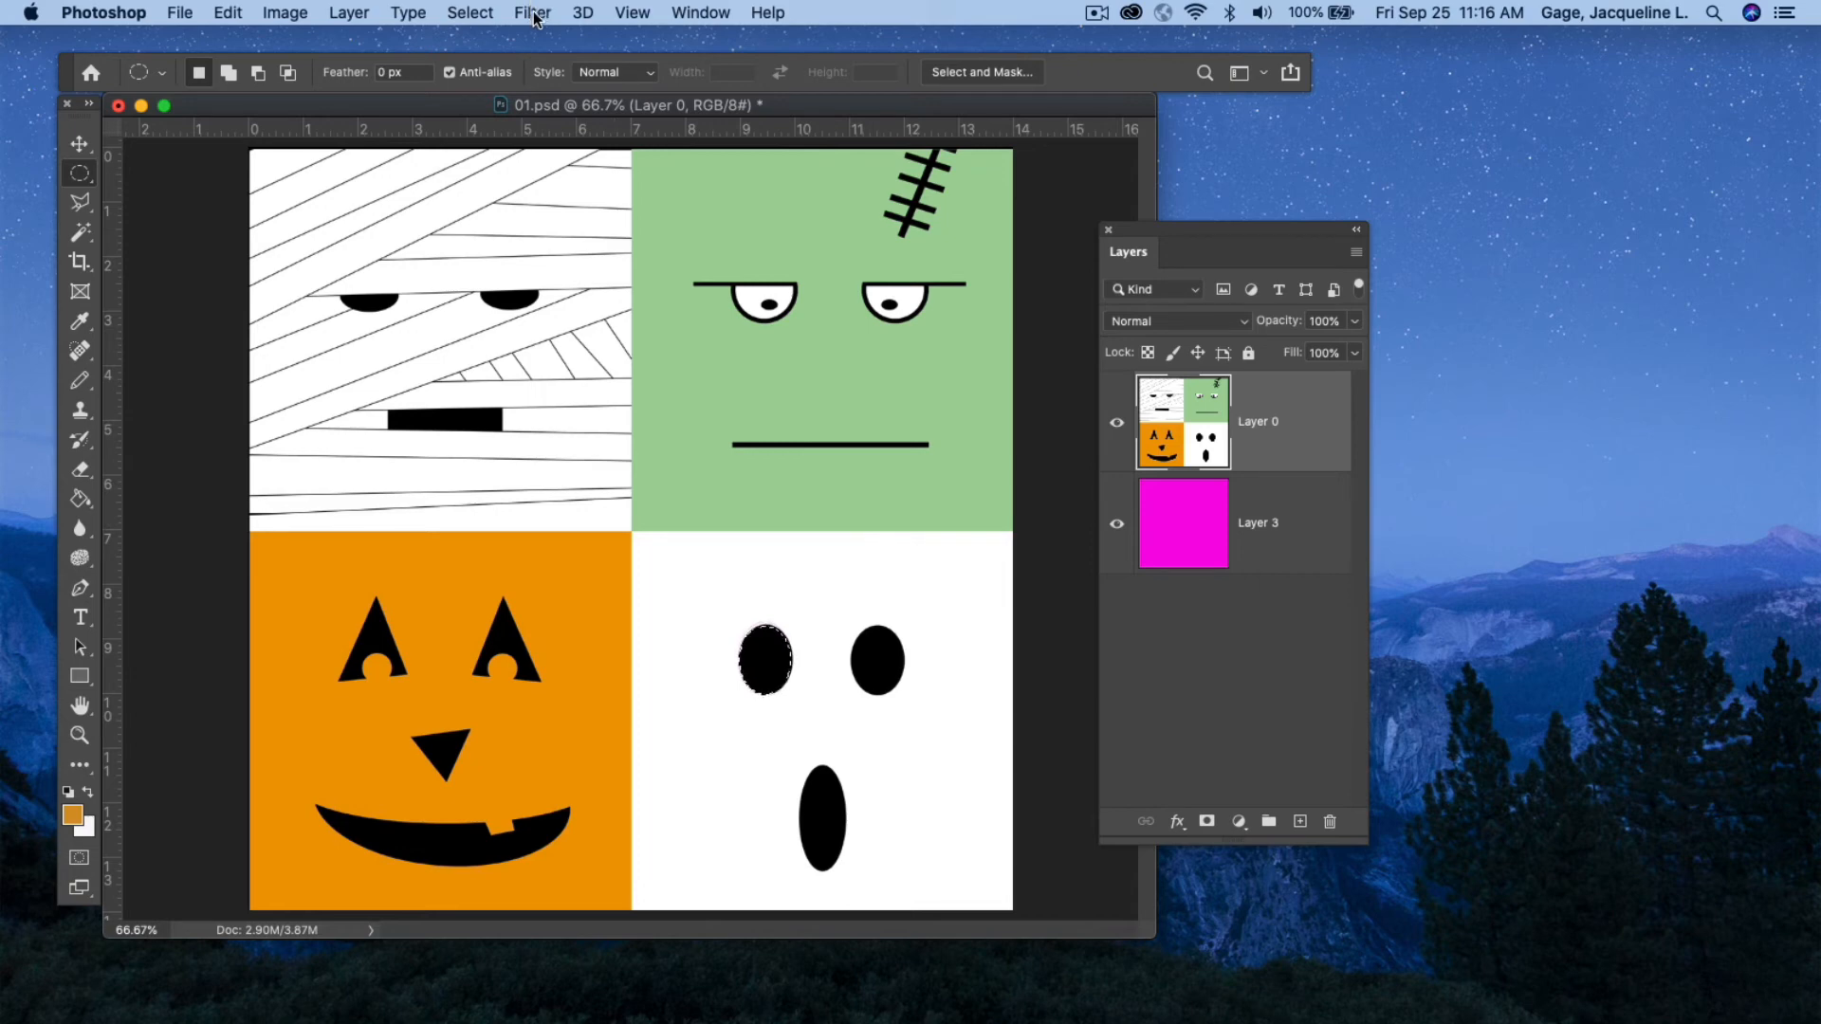
{"action": "left_click", "coordinate": [470, 12]}
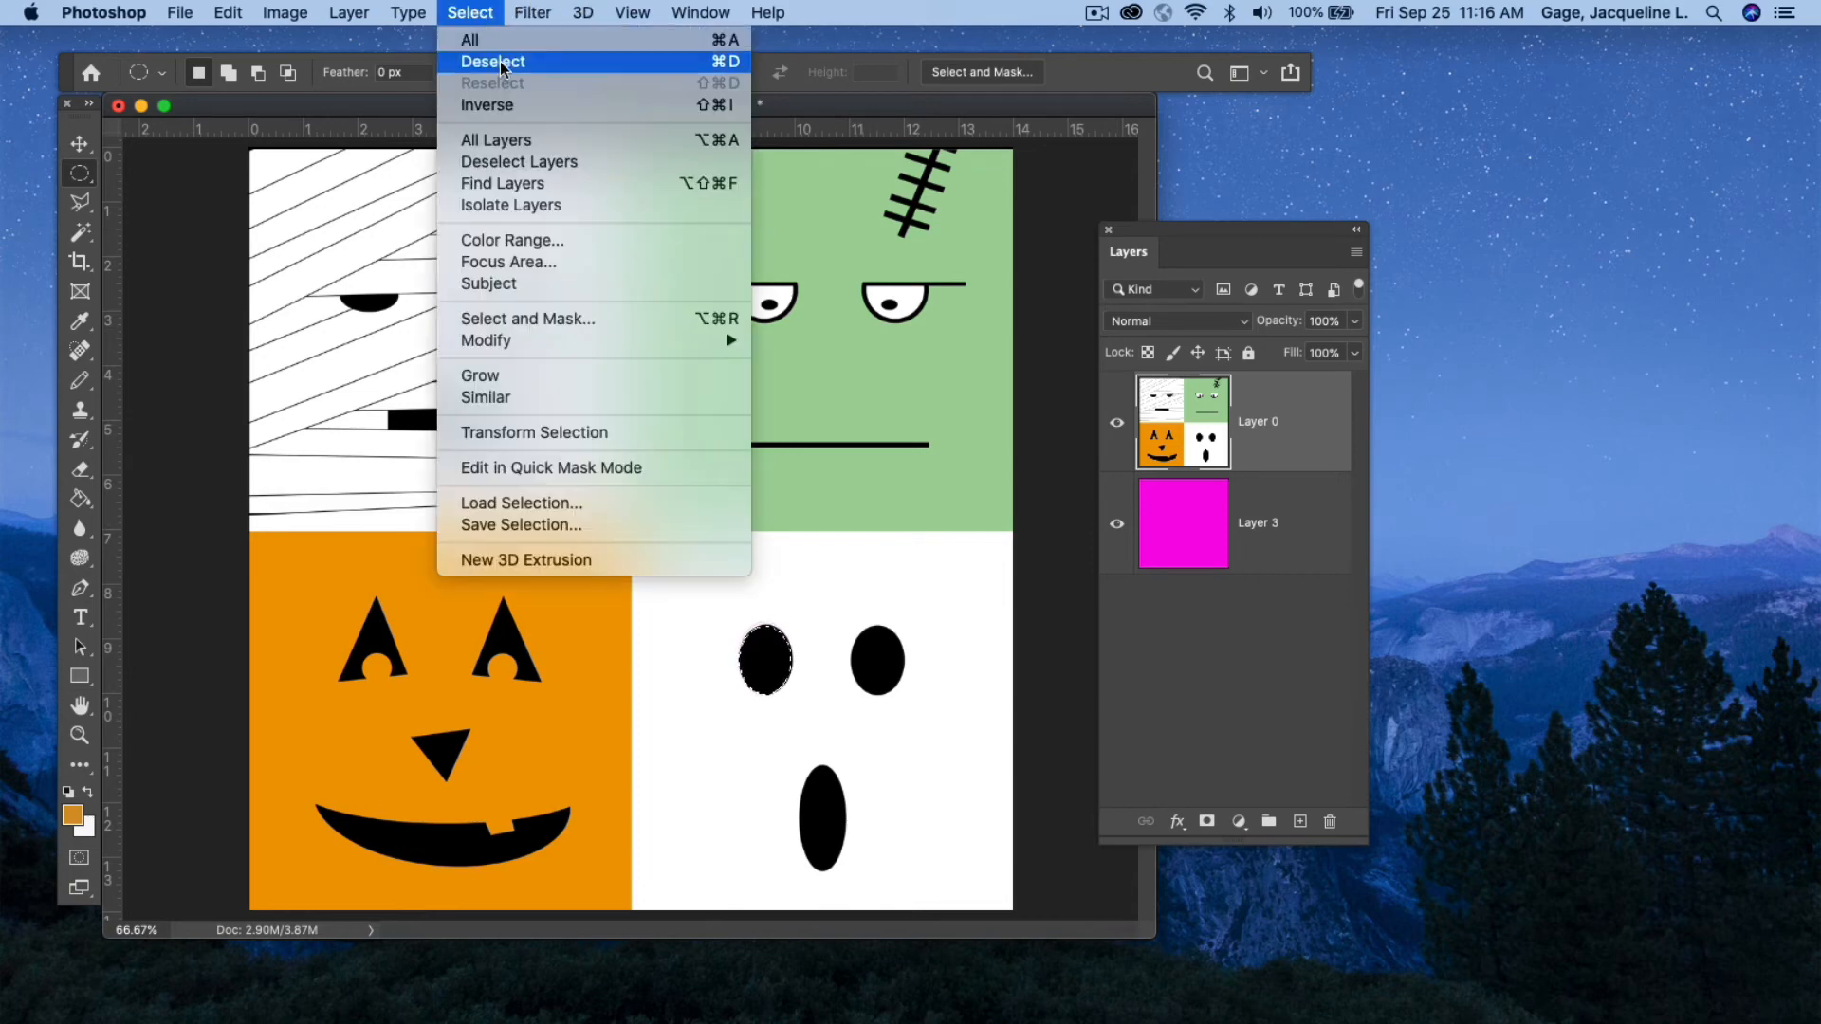
{"action": "left_click", "coordinate": [499, 61]}
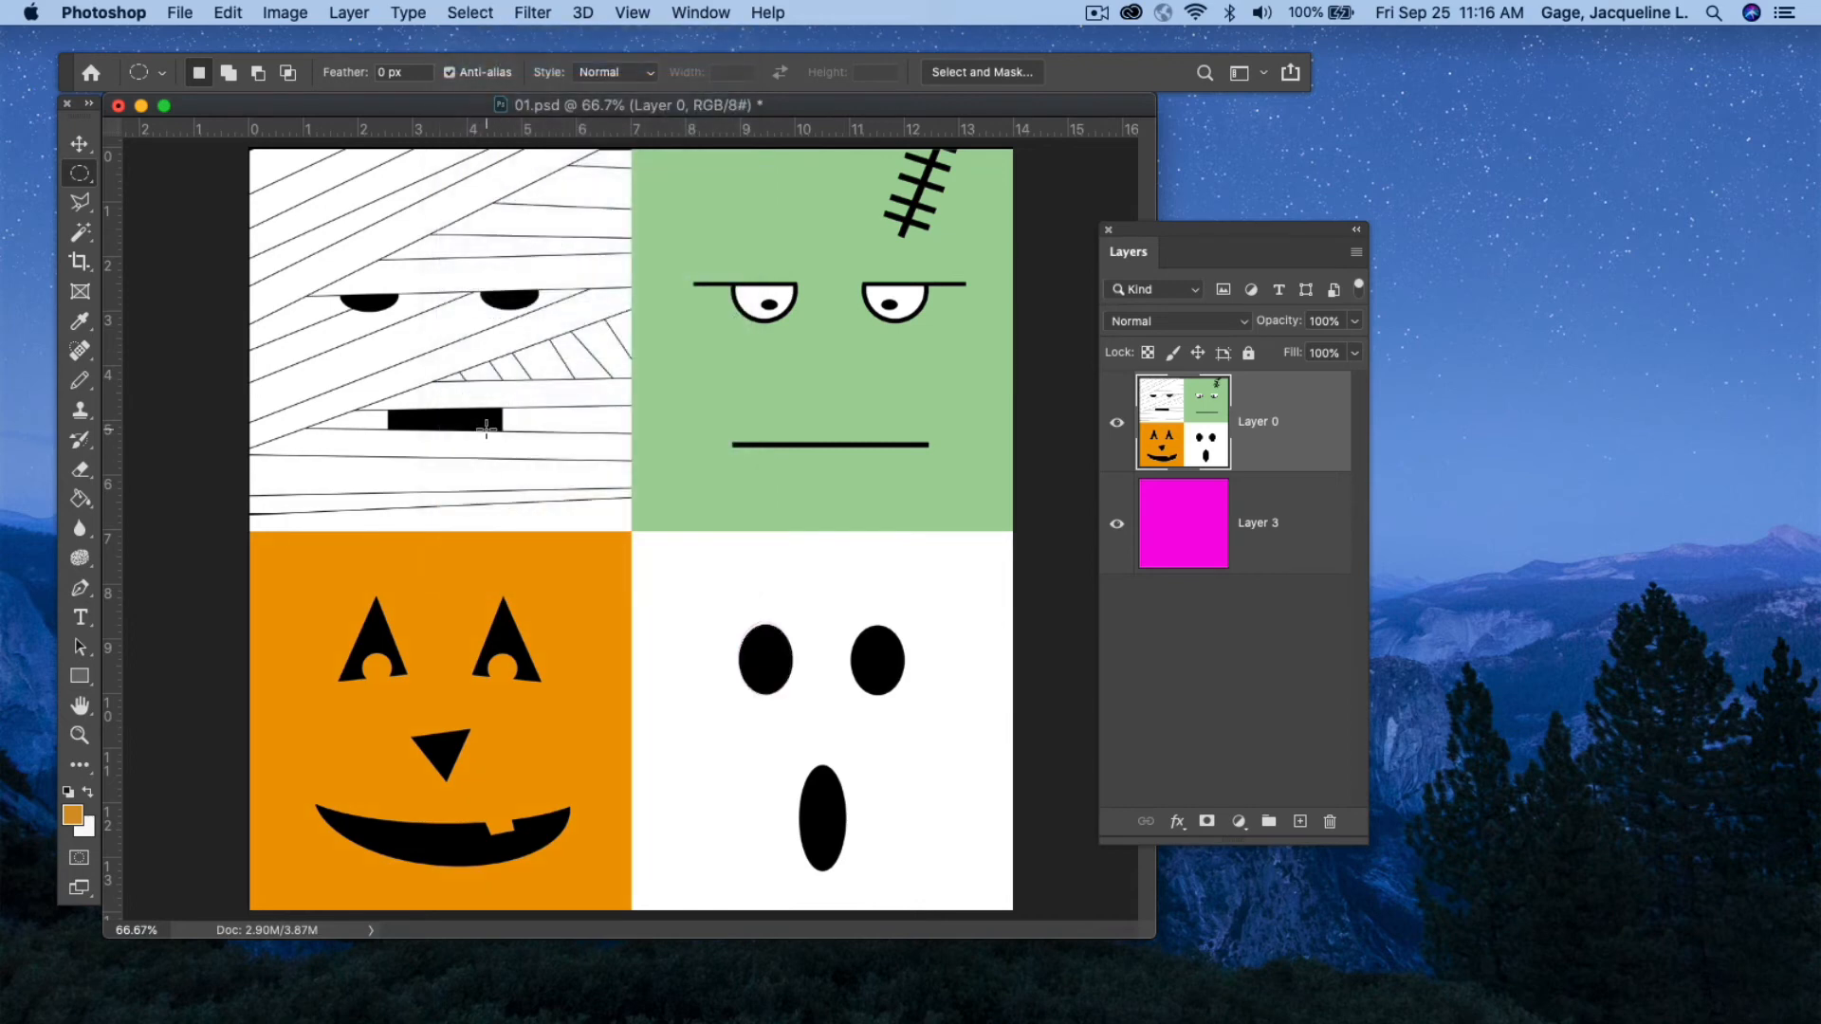
Copy a large circular selection centred where the four faces meet into a new layer, toggling Layer 0's visibility to check it.
{"action": "left_click_drag", "start_coordinate": [485, 428], "coordinate": [858, 867]}
{"action": "left_click_drag", "start_coordinate": [648, 585], "coordinate": [669, 542]}
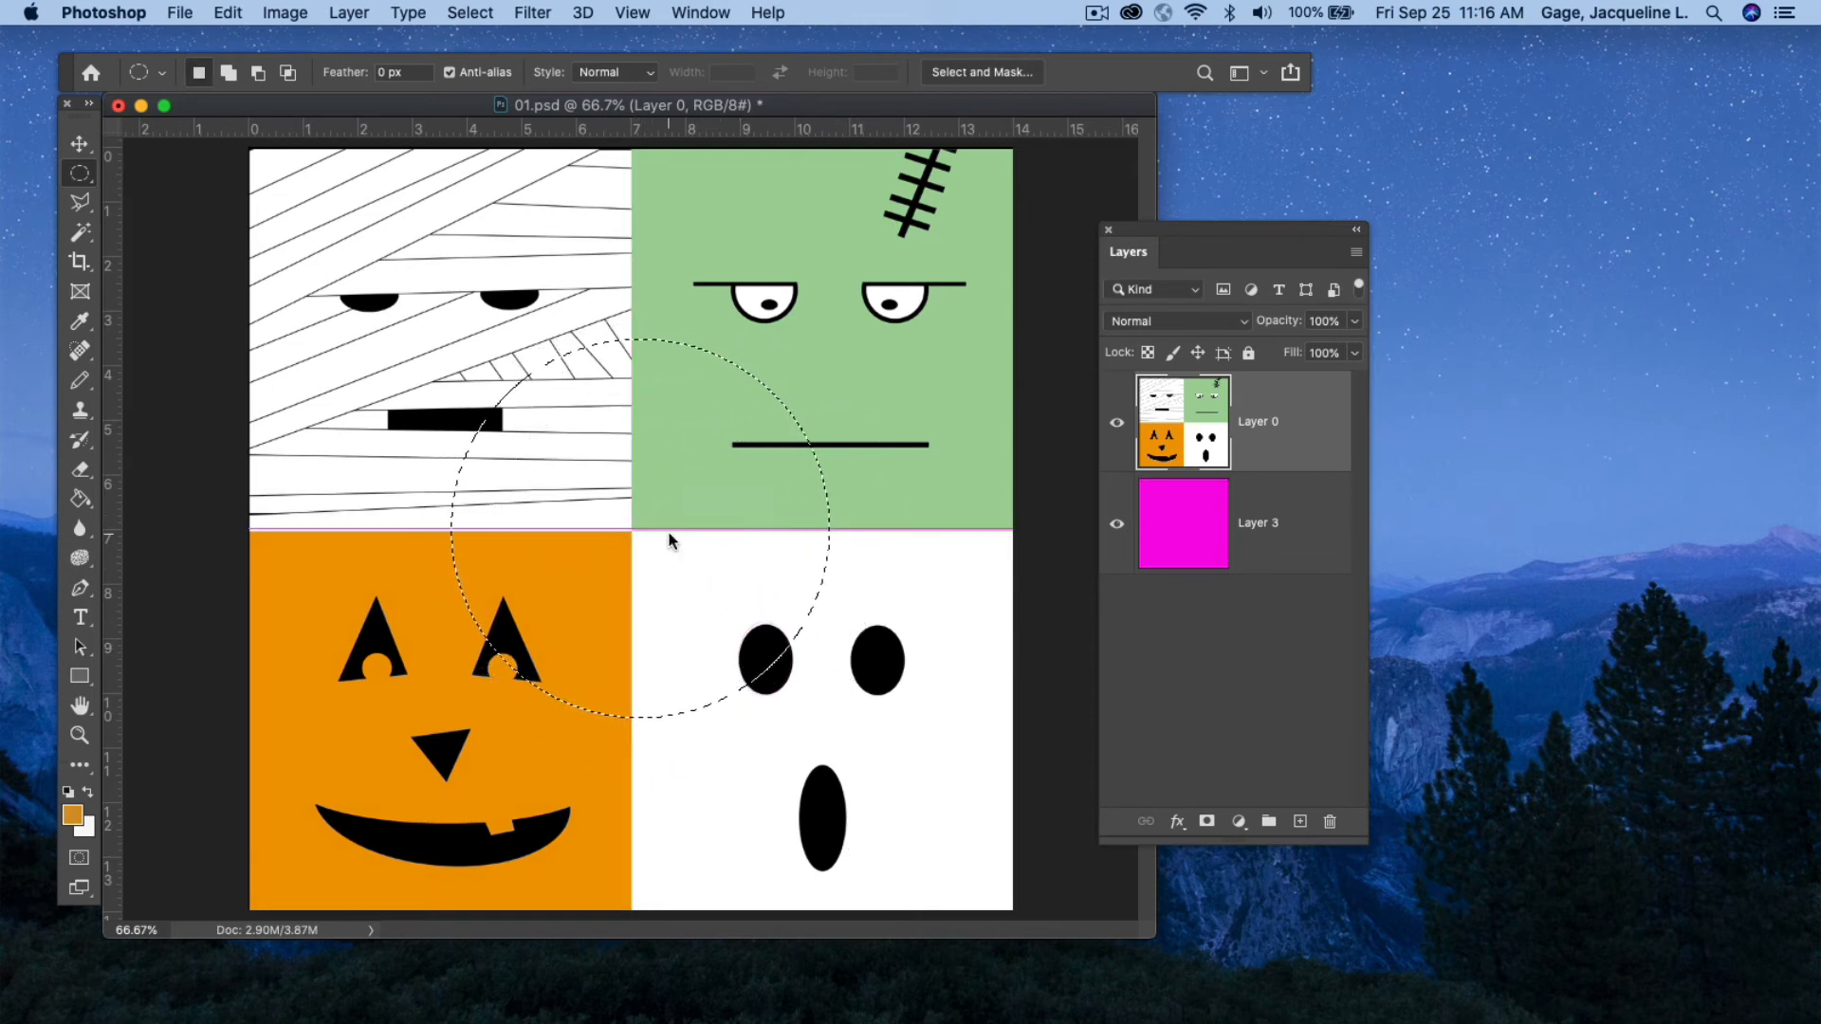
{"action": "key", "text": "super+c"}
{"action": "key", "text": "super+v"}
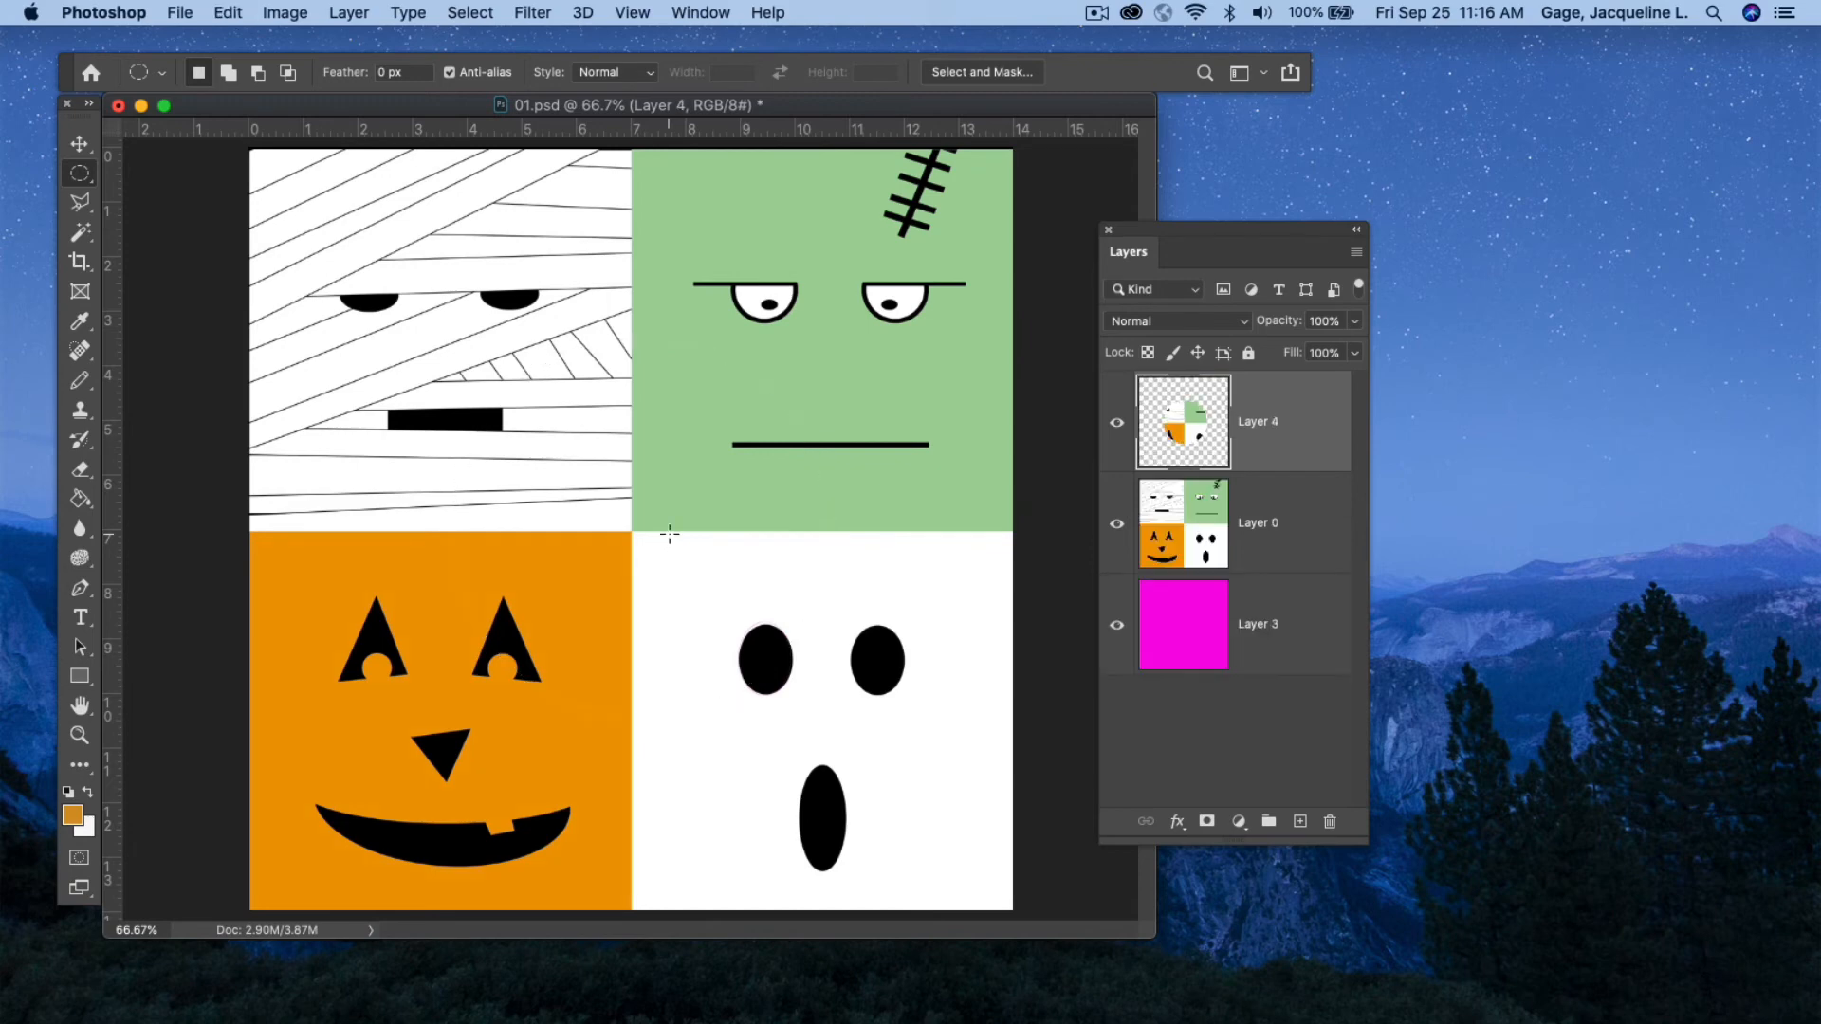
{"action": "left_click", "coordinate": [1116, 524]}
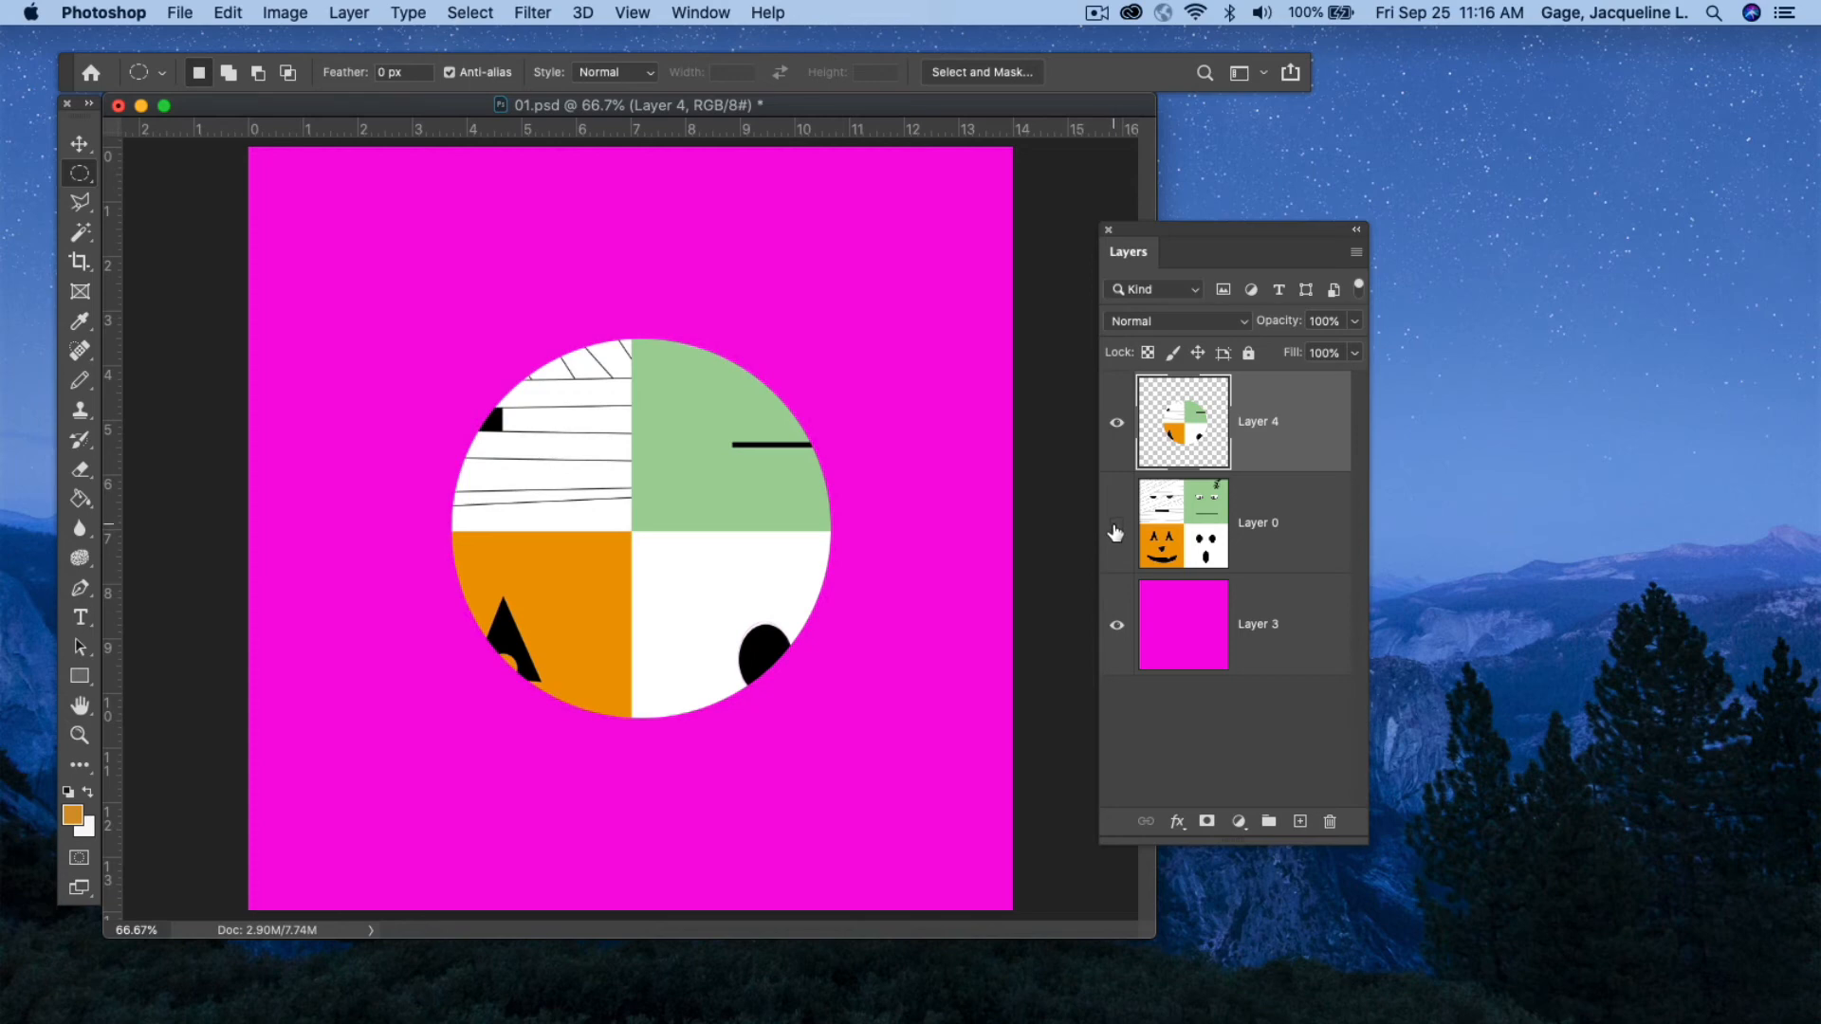
{"action": "left_click", "coordinate": [1116, 526]}
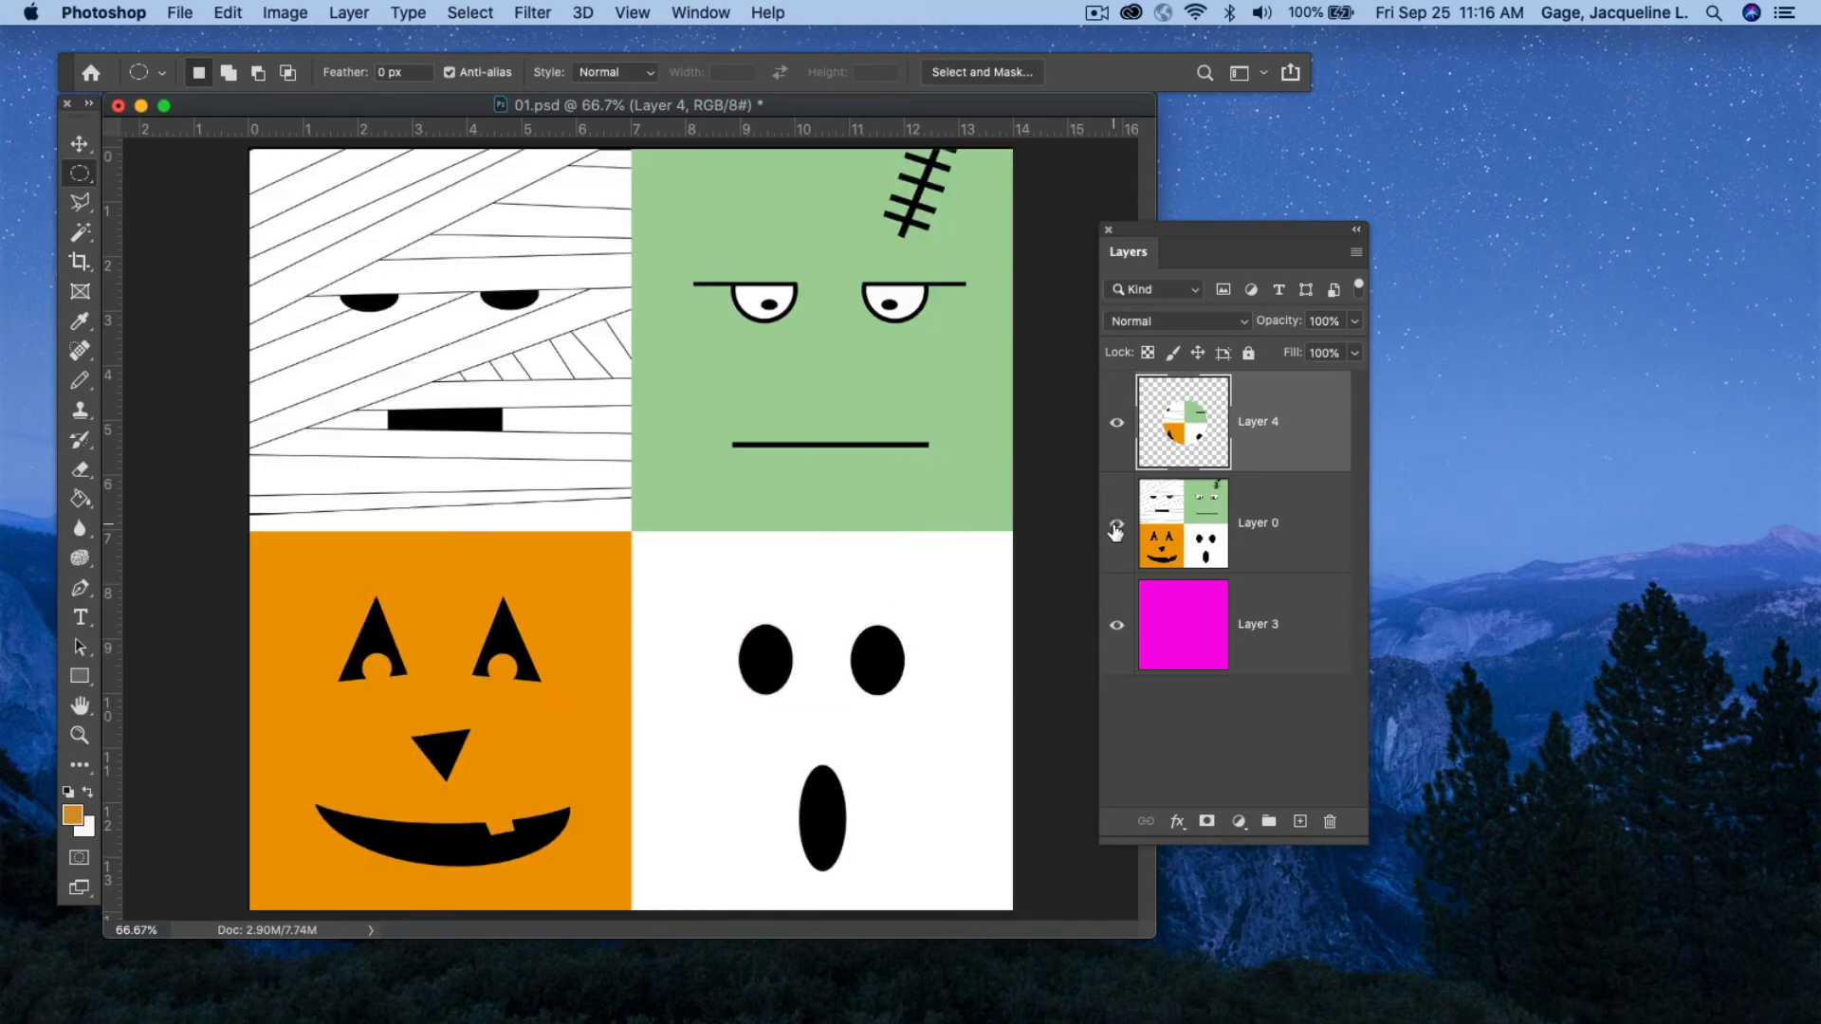
Make Layer 0 active and draw a tall elliptical selection over the mummy and pumpkin, then deselect.
{"action": "right_click", "coordinate": [88, 178]}
{"action": "left_click", "coordinate": [163, 186]}
{"action": "left_click", "coordinate": [1330, 539]}
{"action": "left_click_drag", "start_coordinate": [304, 276], "coordinate": [552, 721]}
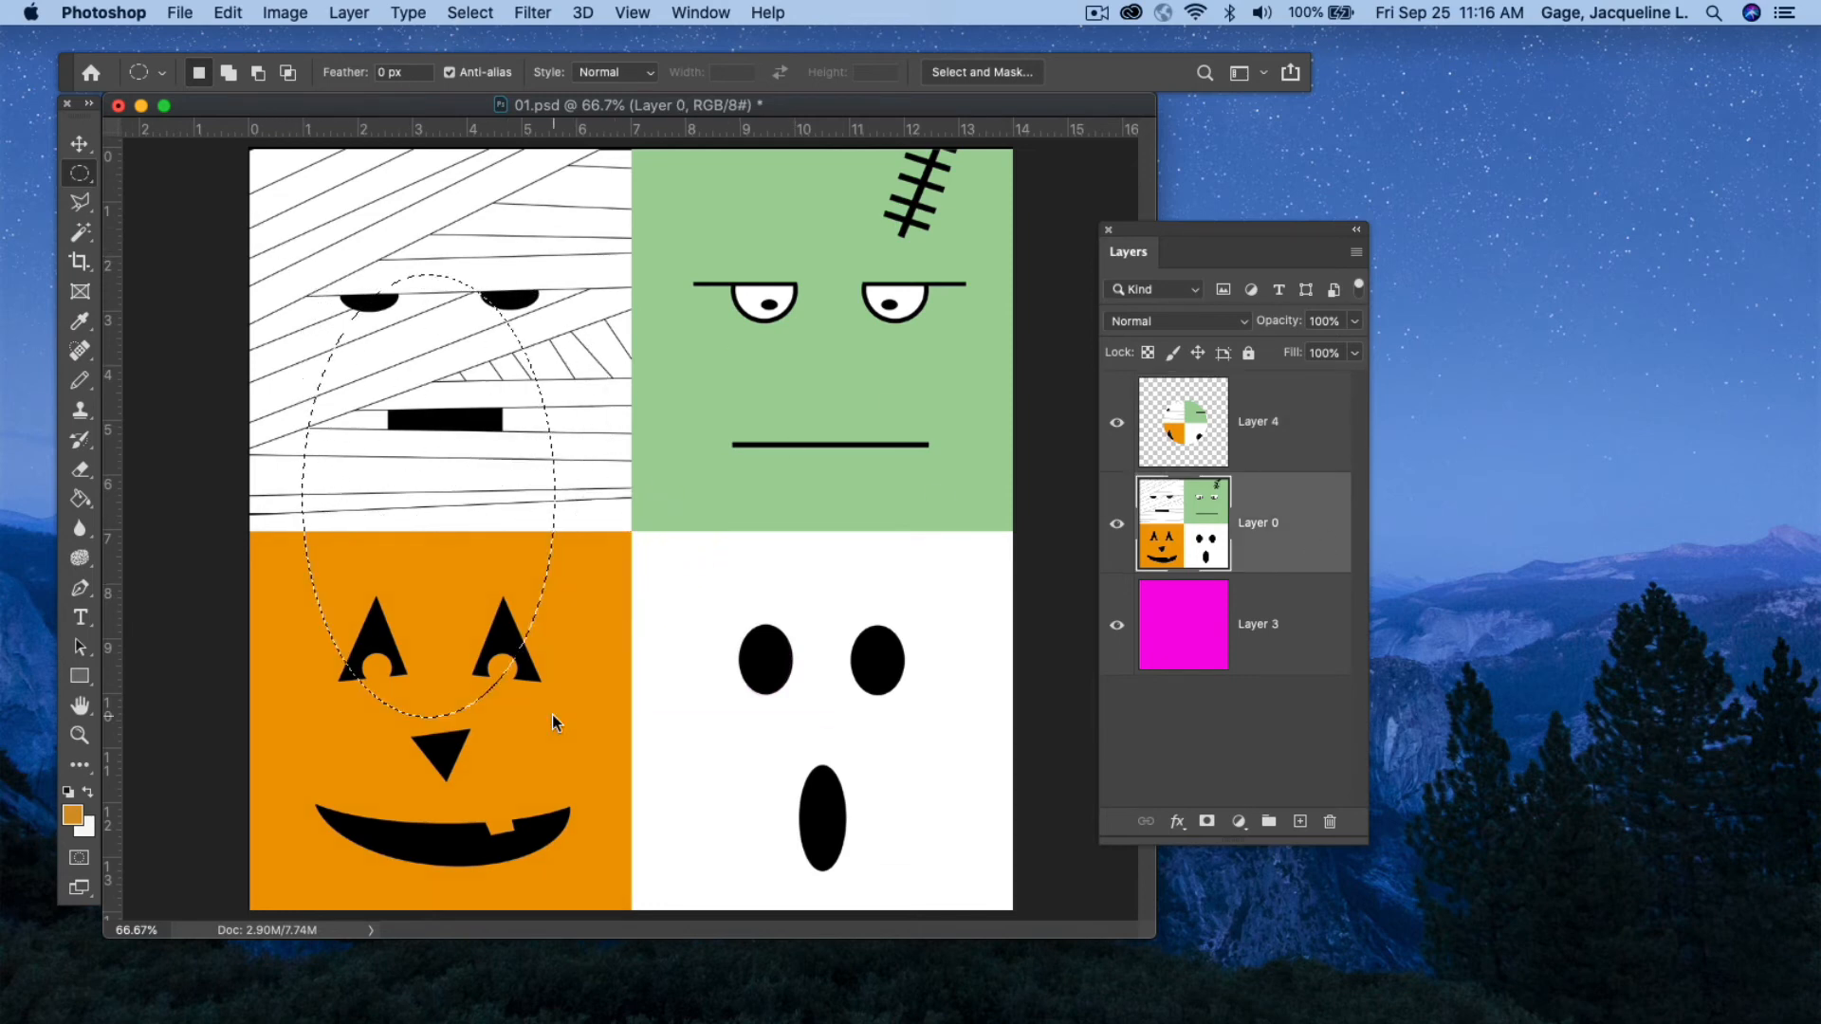
{"action": "left_click", "coordinate": [471, 13]}
{"action": "left_click", "coordinate": [495, 60]}
Draw a large circular selection over the image centre, reposition it, then deselect.
{"action": "left_click_drag", "start_coordinate": [408, 370], "coordinate": [857, 905]}
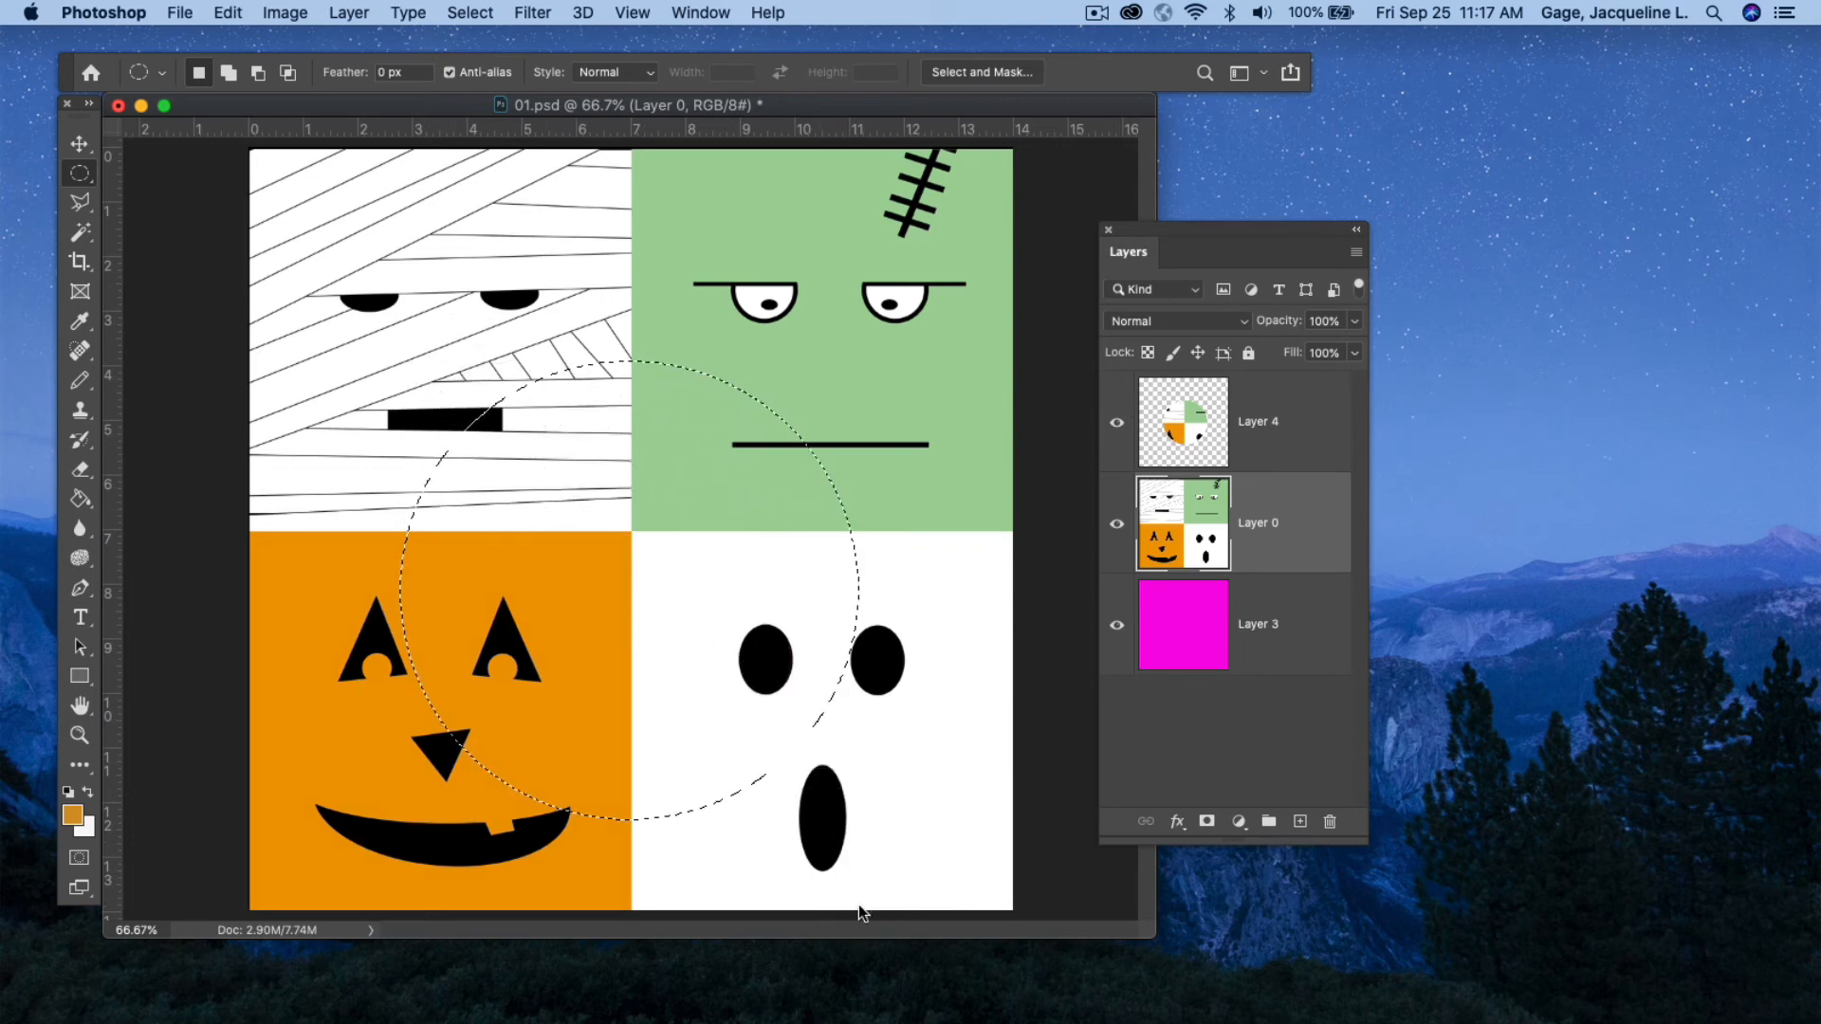
{"action": "left_click_drag", "start_coordinate": [686, 506], "coordinate": [688, 442]}
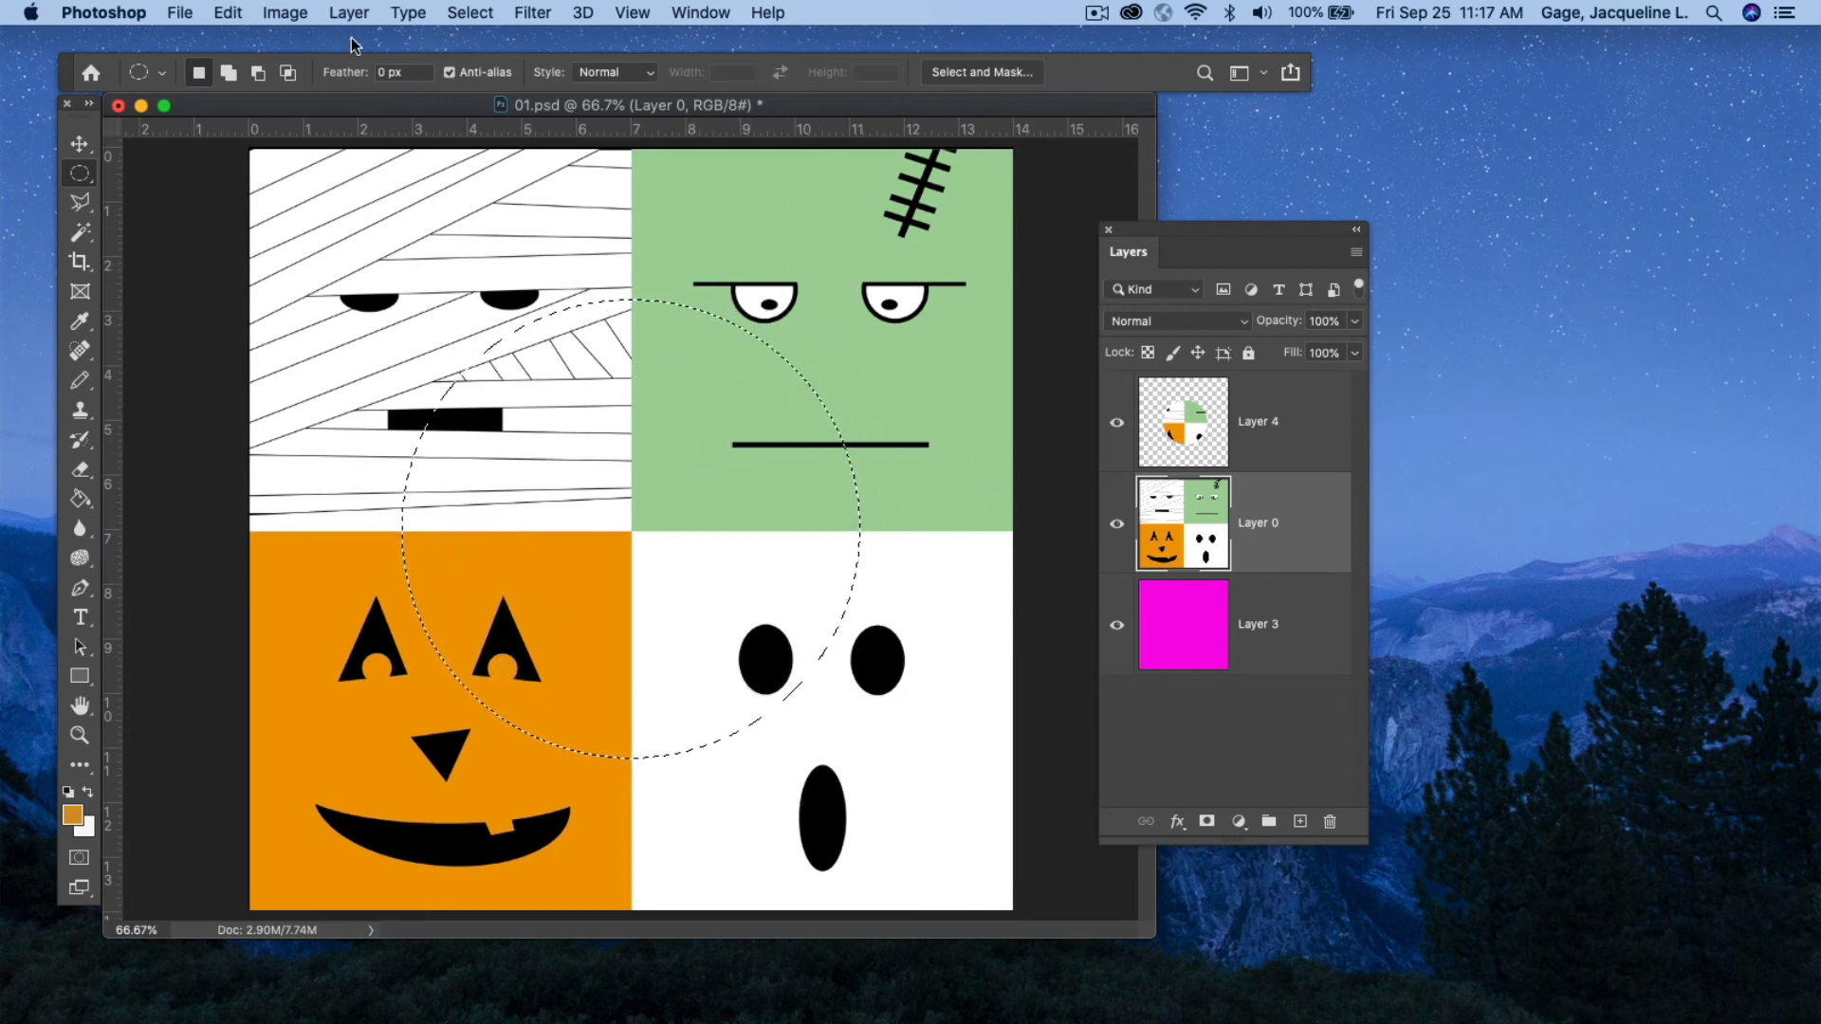
{"action": "left_click", "coordinate": [470, 12]}
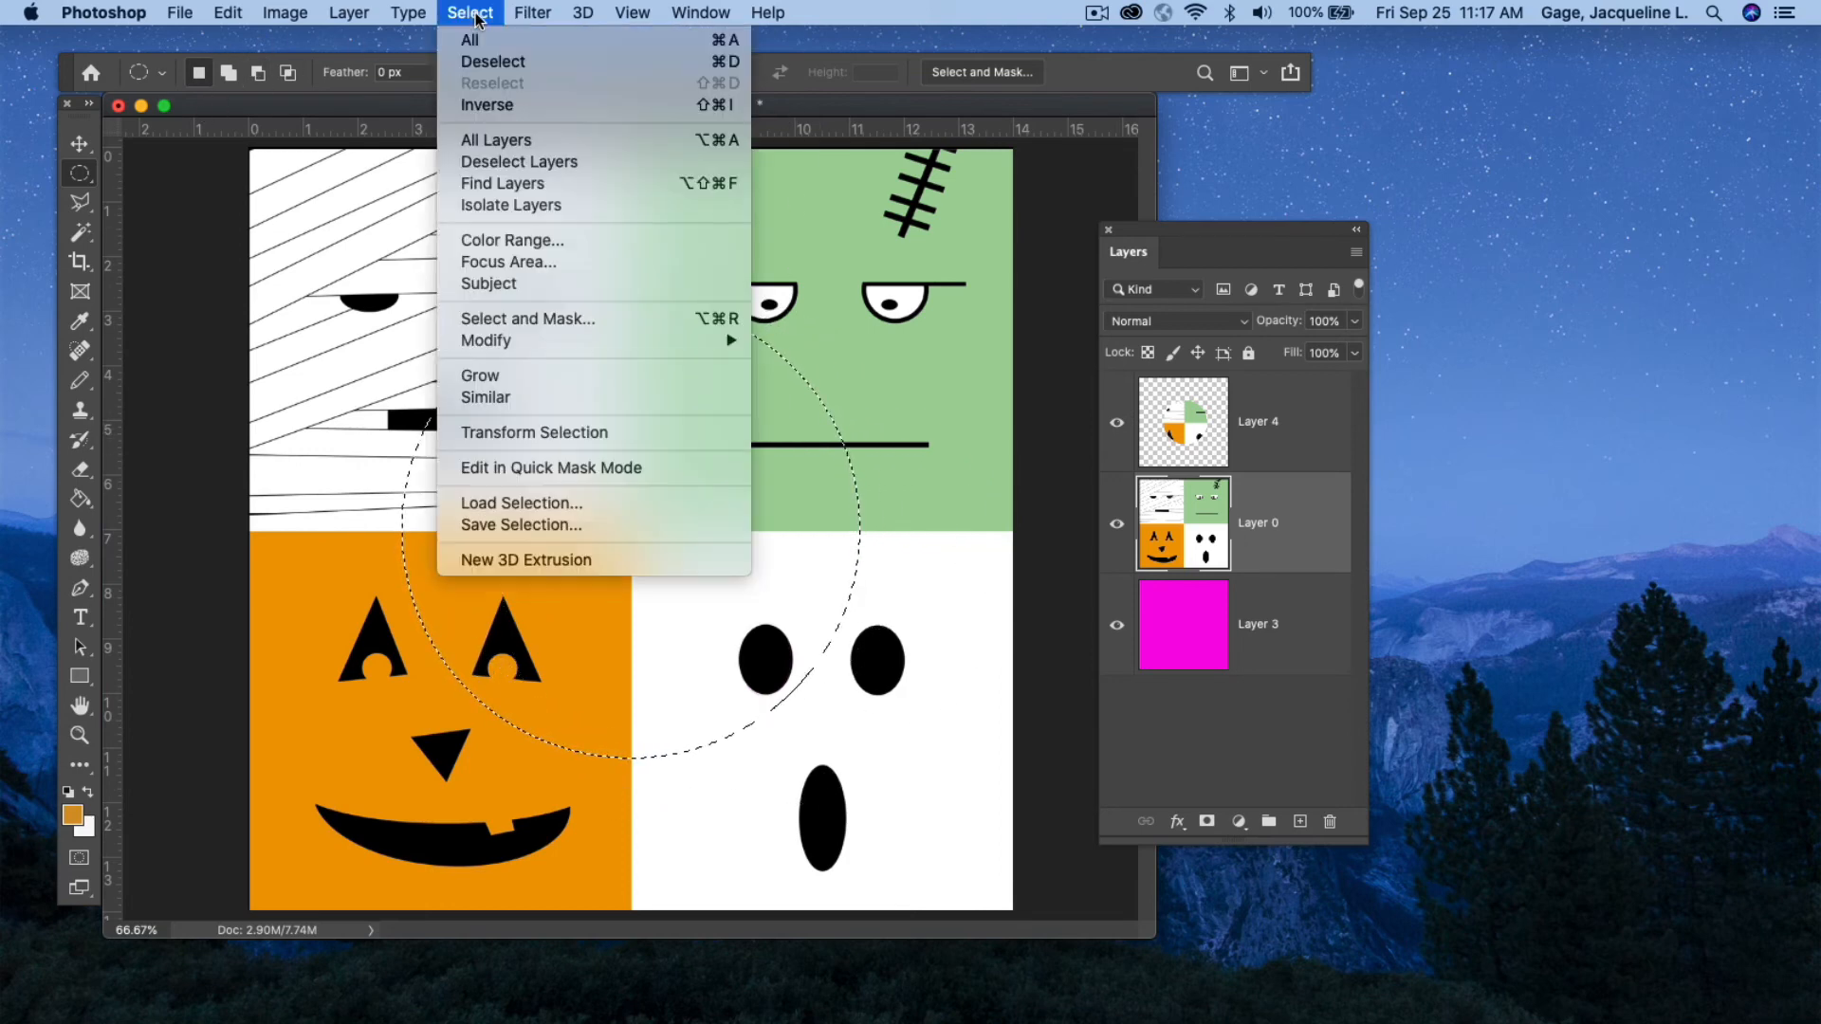
{"action": "left_click", "coordinate": [495, 58]}
Switch to the Single Row Marquee tool and delete Layer 4.
{"action": "left_click_drag", "start_coordinate": [83, 169], "coordinate": [162, 214]}
{"action": "left_click", "coordinate": [163, 214]}
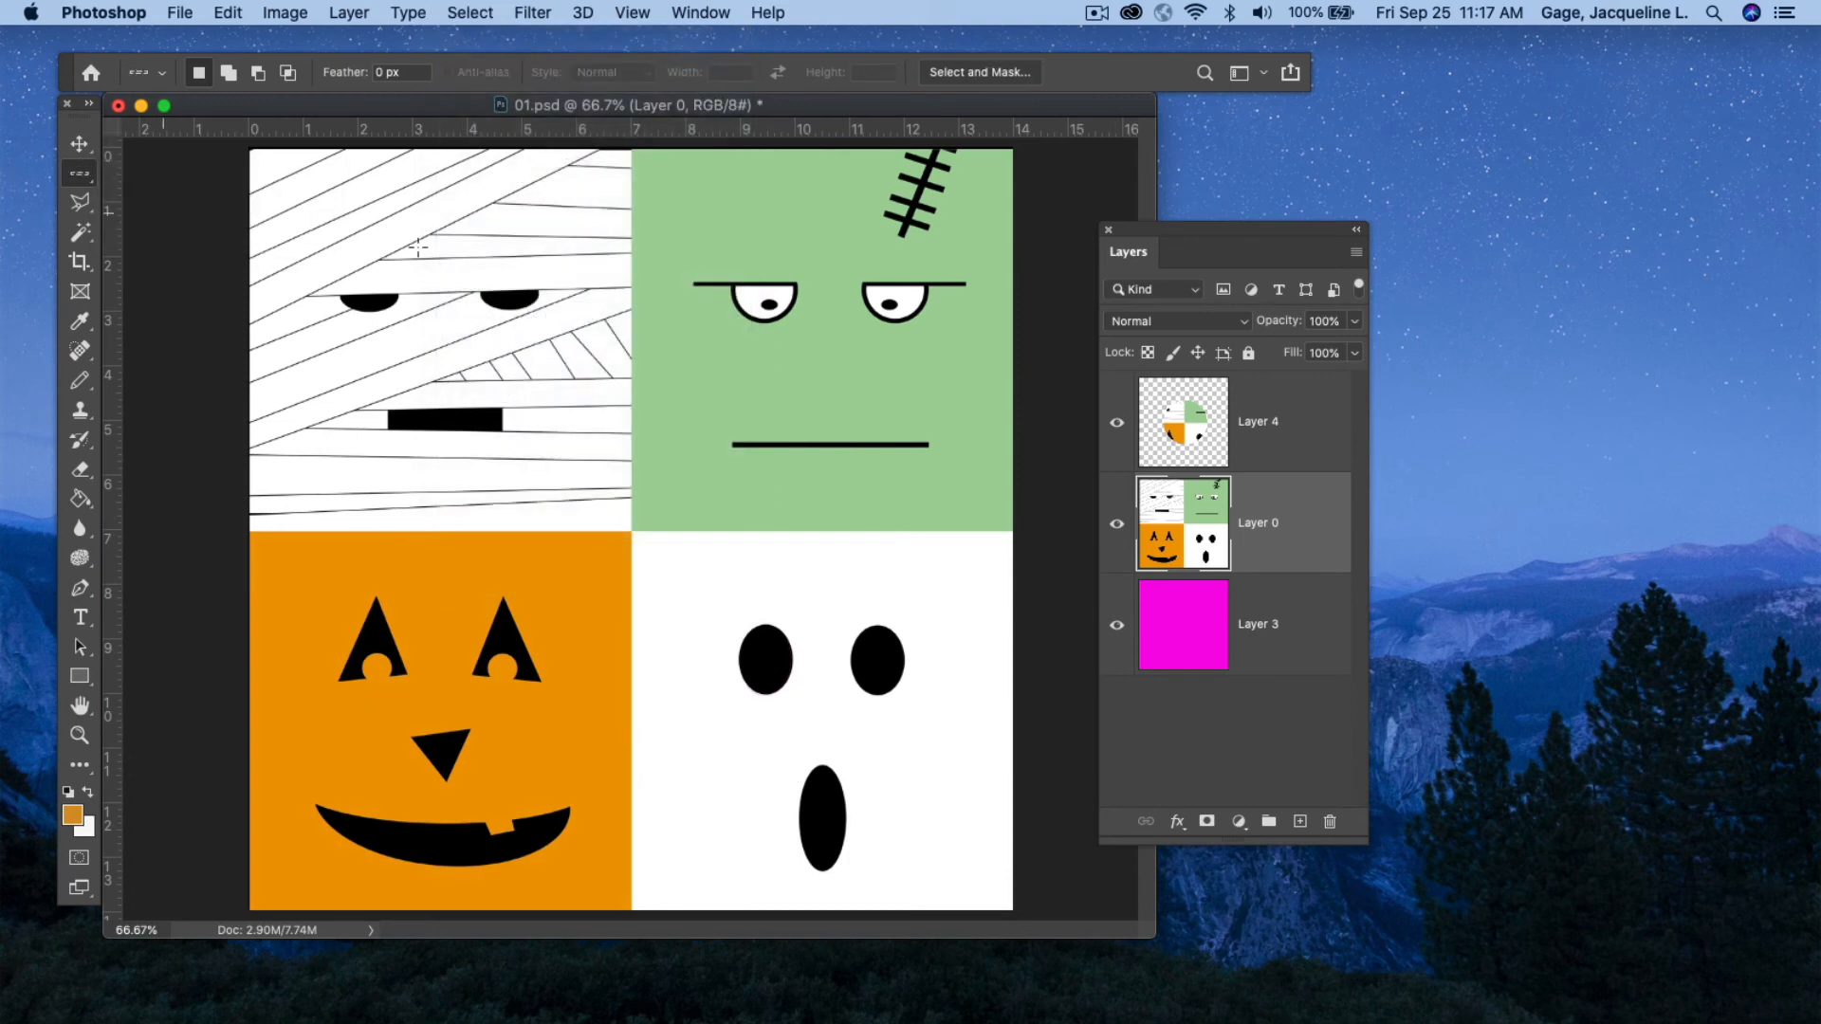
{"action": "left_click", "coordinate": [1302, 446]}
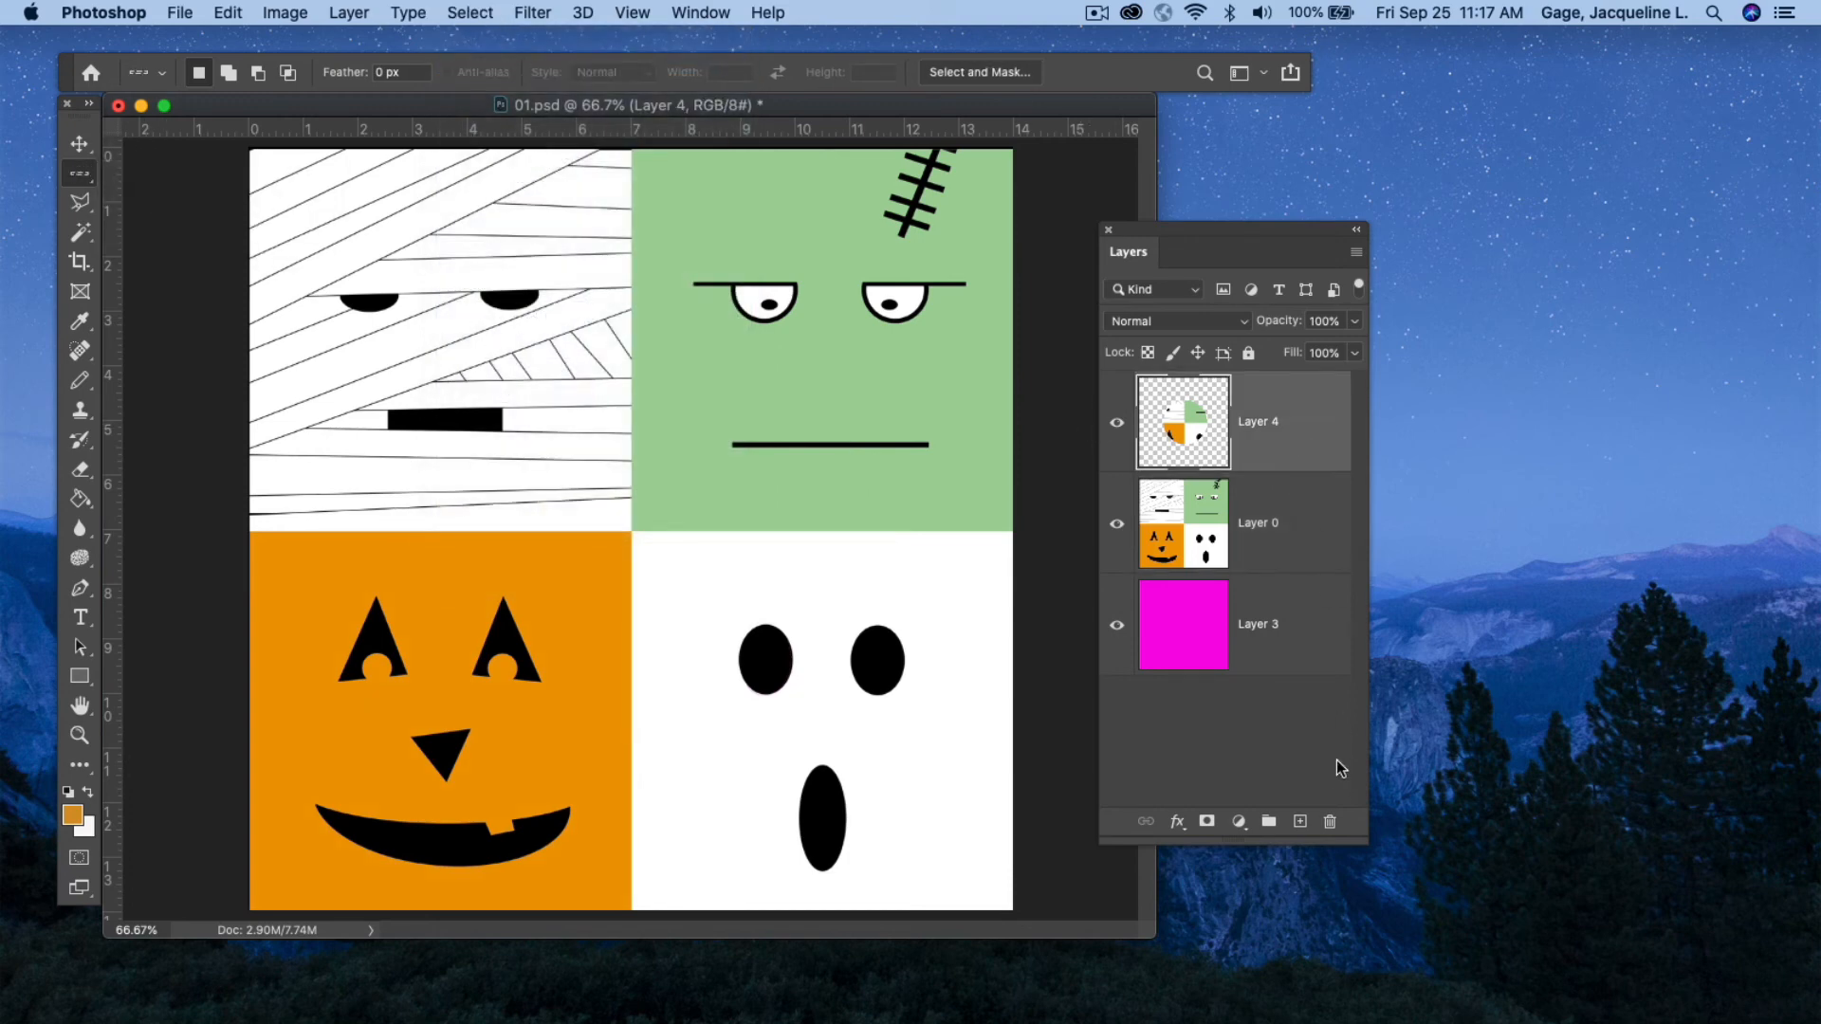
{"action": "left_click", "coordinate": [1330, 821]}
{"action": "left_click", "coordinate": [1083, 374]}
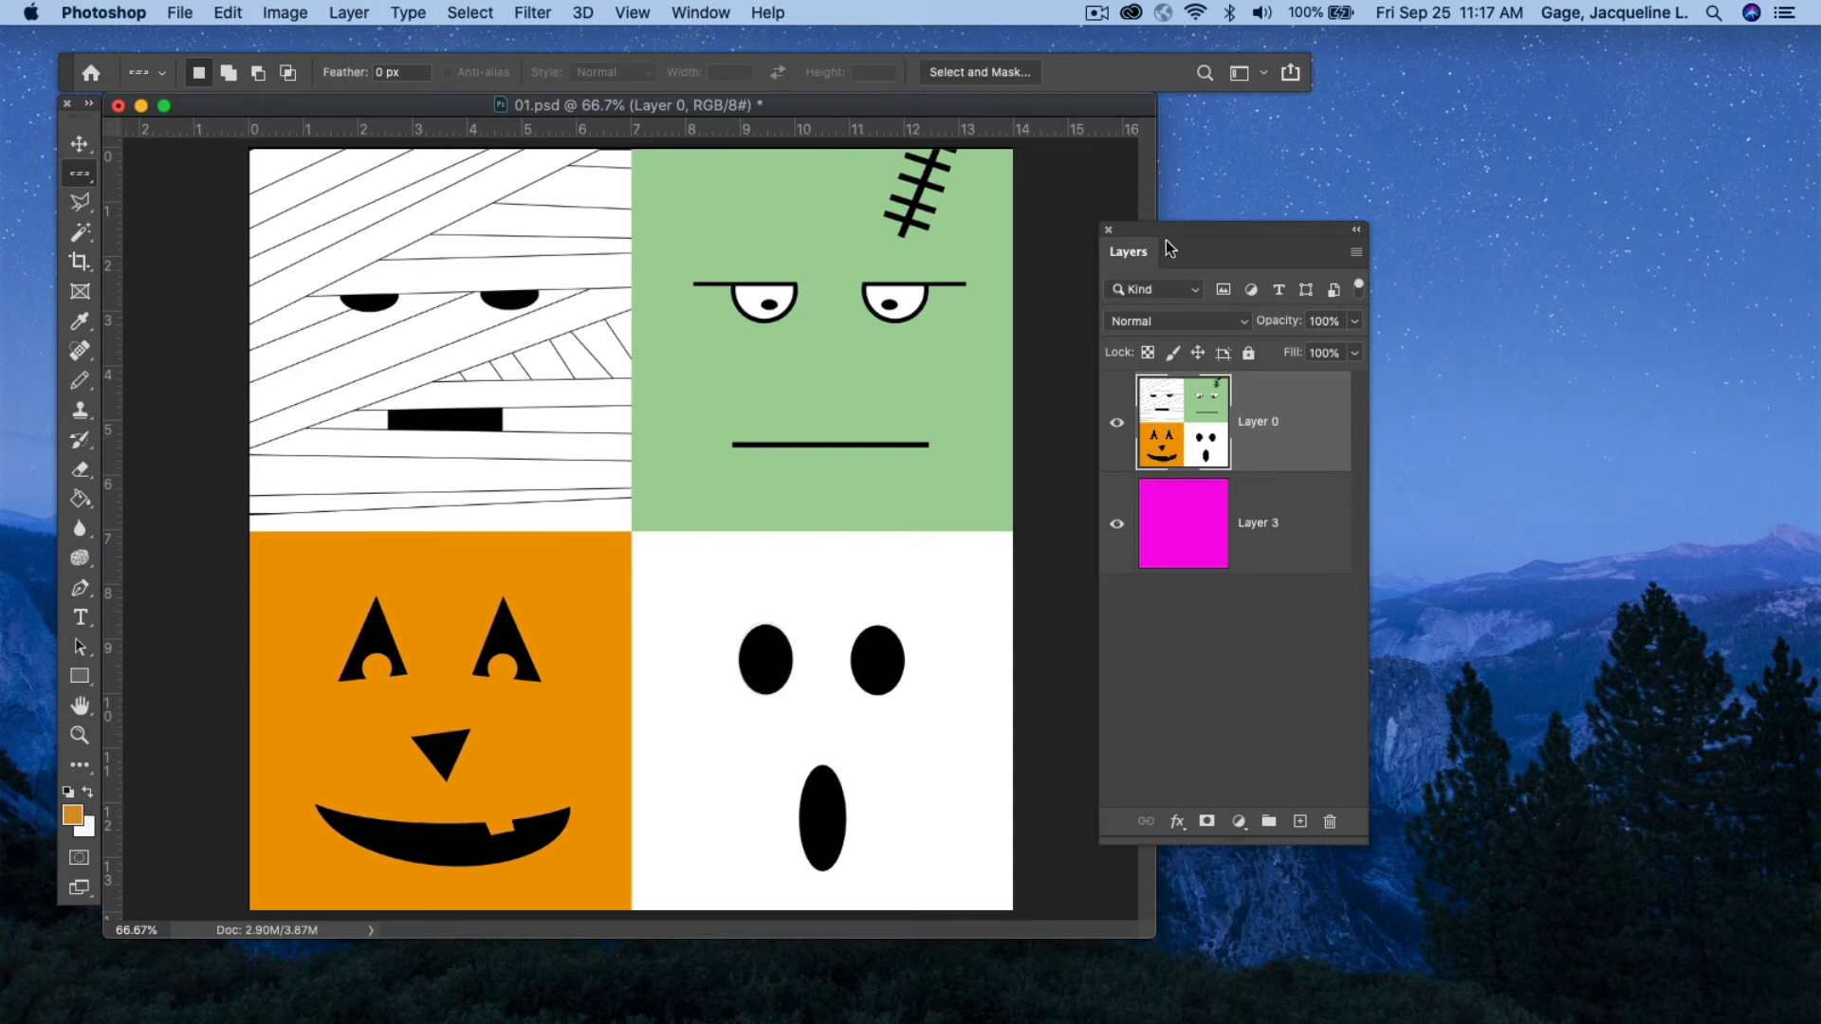
Select a single-pixel row across the mummy's mouth and Frankenstein's face, clear it, and deselect.
{"action": "left_click_drag", "start_coordinate": [1169, 231], "coordinate": [1285, 233]}
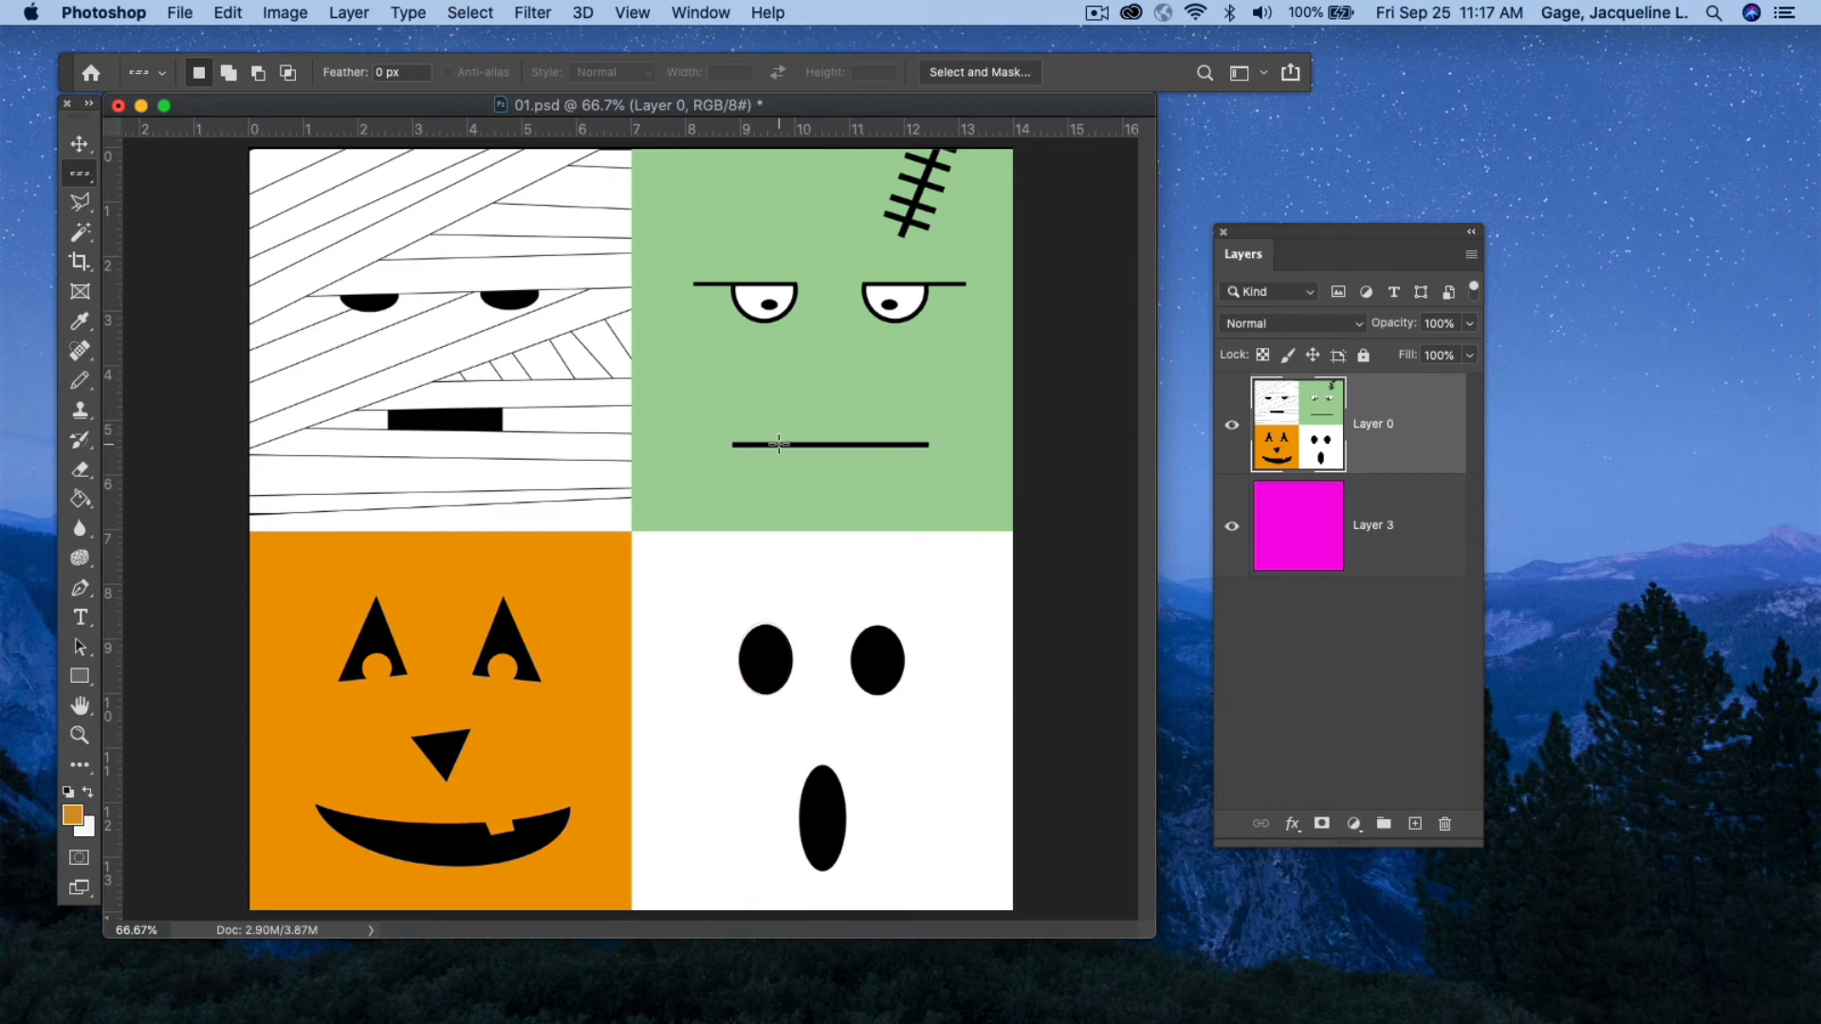
{"action": "left_click", "coordinate": [253, 429]}
{"action": "key", "text": "Down"}
{"action": "key", "text": "Down"}
{"action": "key", "text": "Down"}
{"action": "left_click", "coordinate": [471, 13]}
{"action": "left_click", "coordinate": [493, 61]}
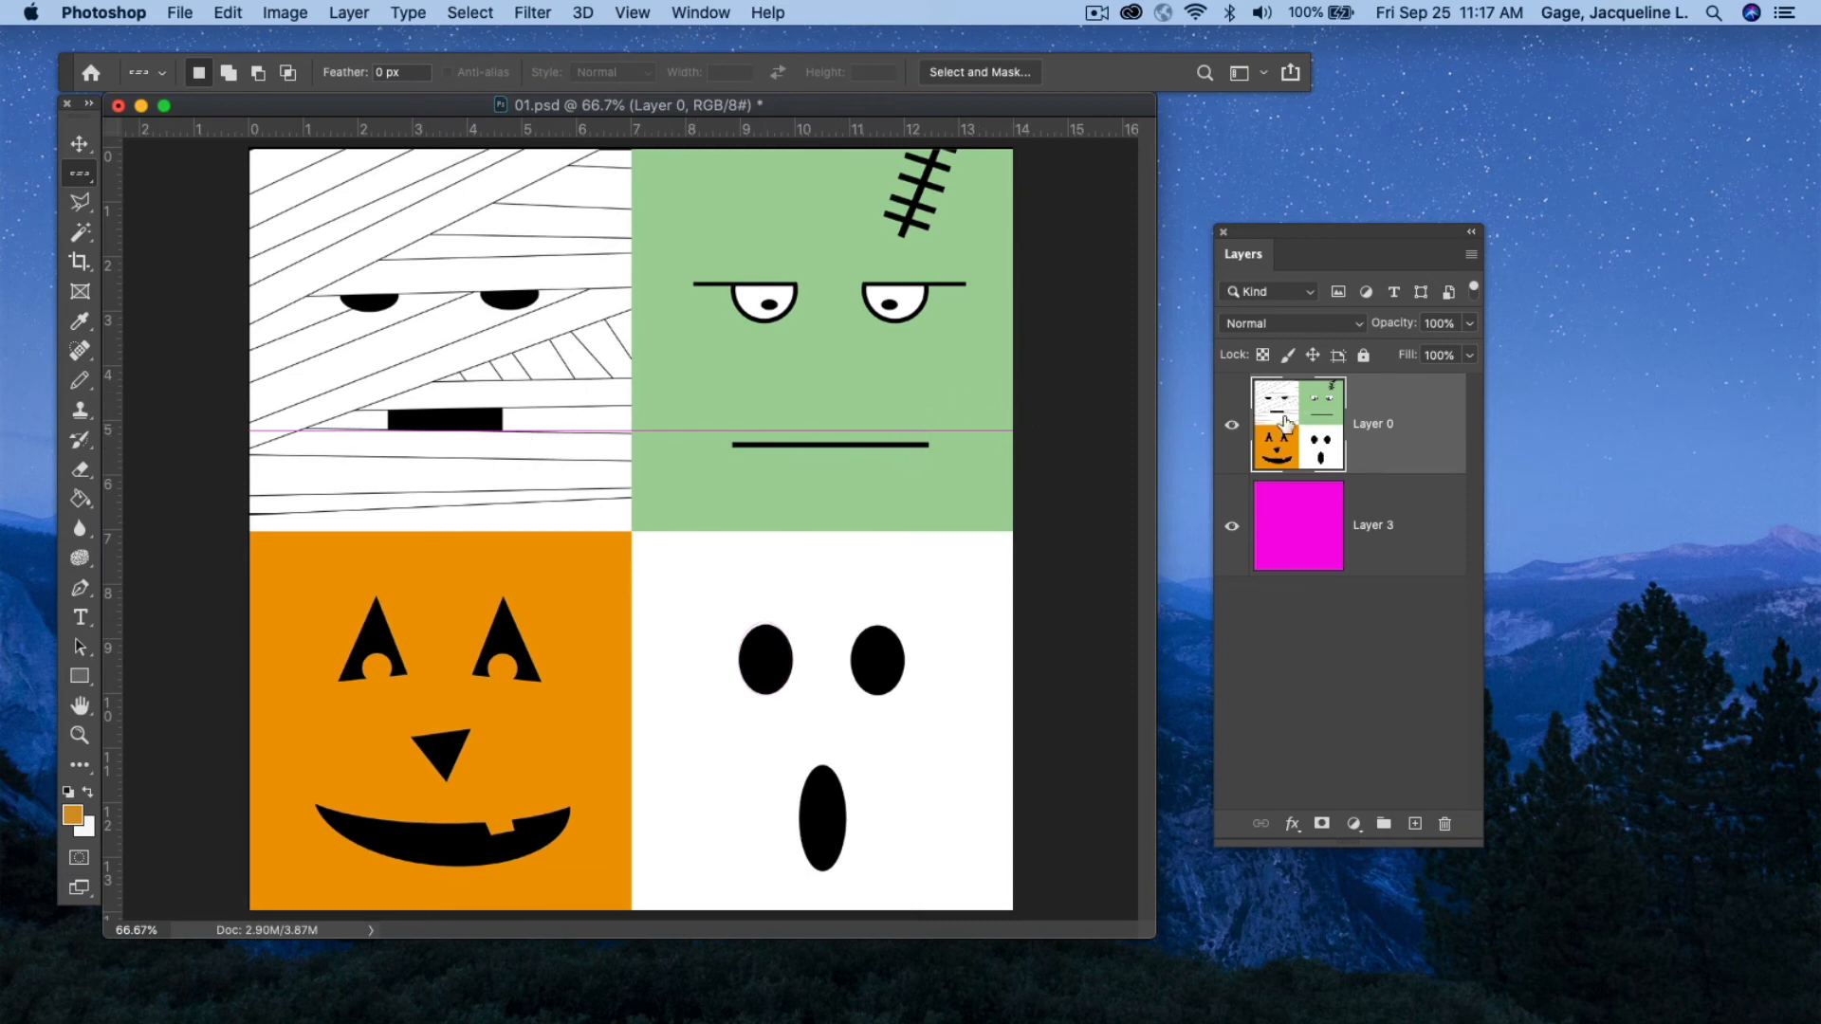
Clear a single-pixel column through the mummy and pumpkin with the Single Column Marquee tool, then deselect.
{"action": "left_click", "coordinate": [80, 173]}
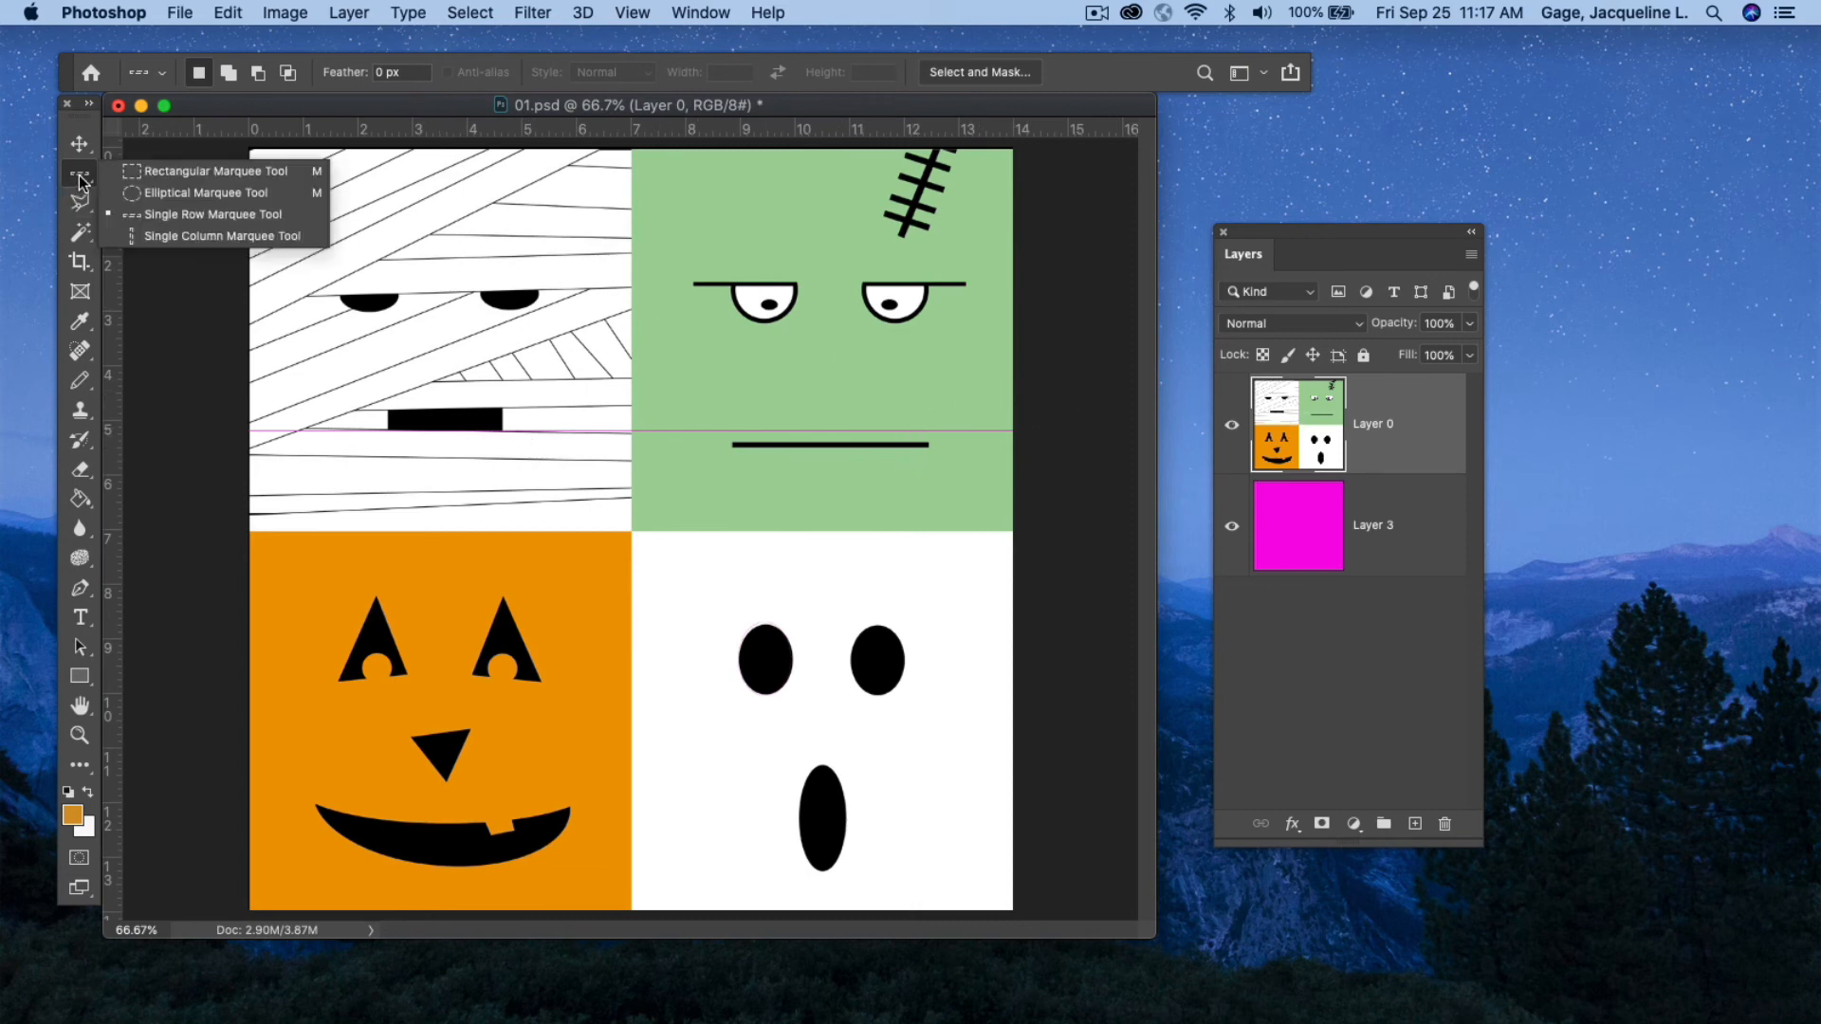
{"action": "left_click", "coordinate": [163, 237]}
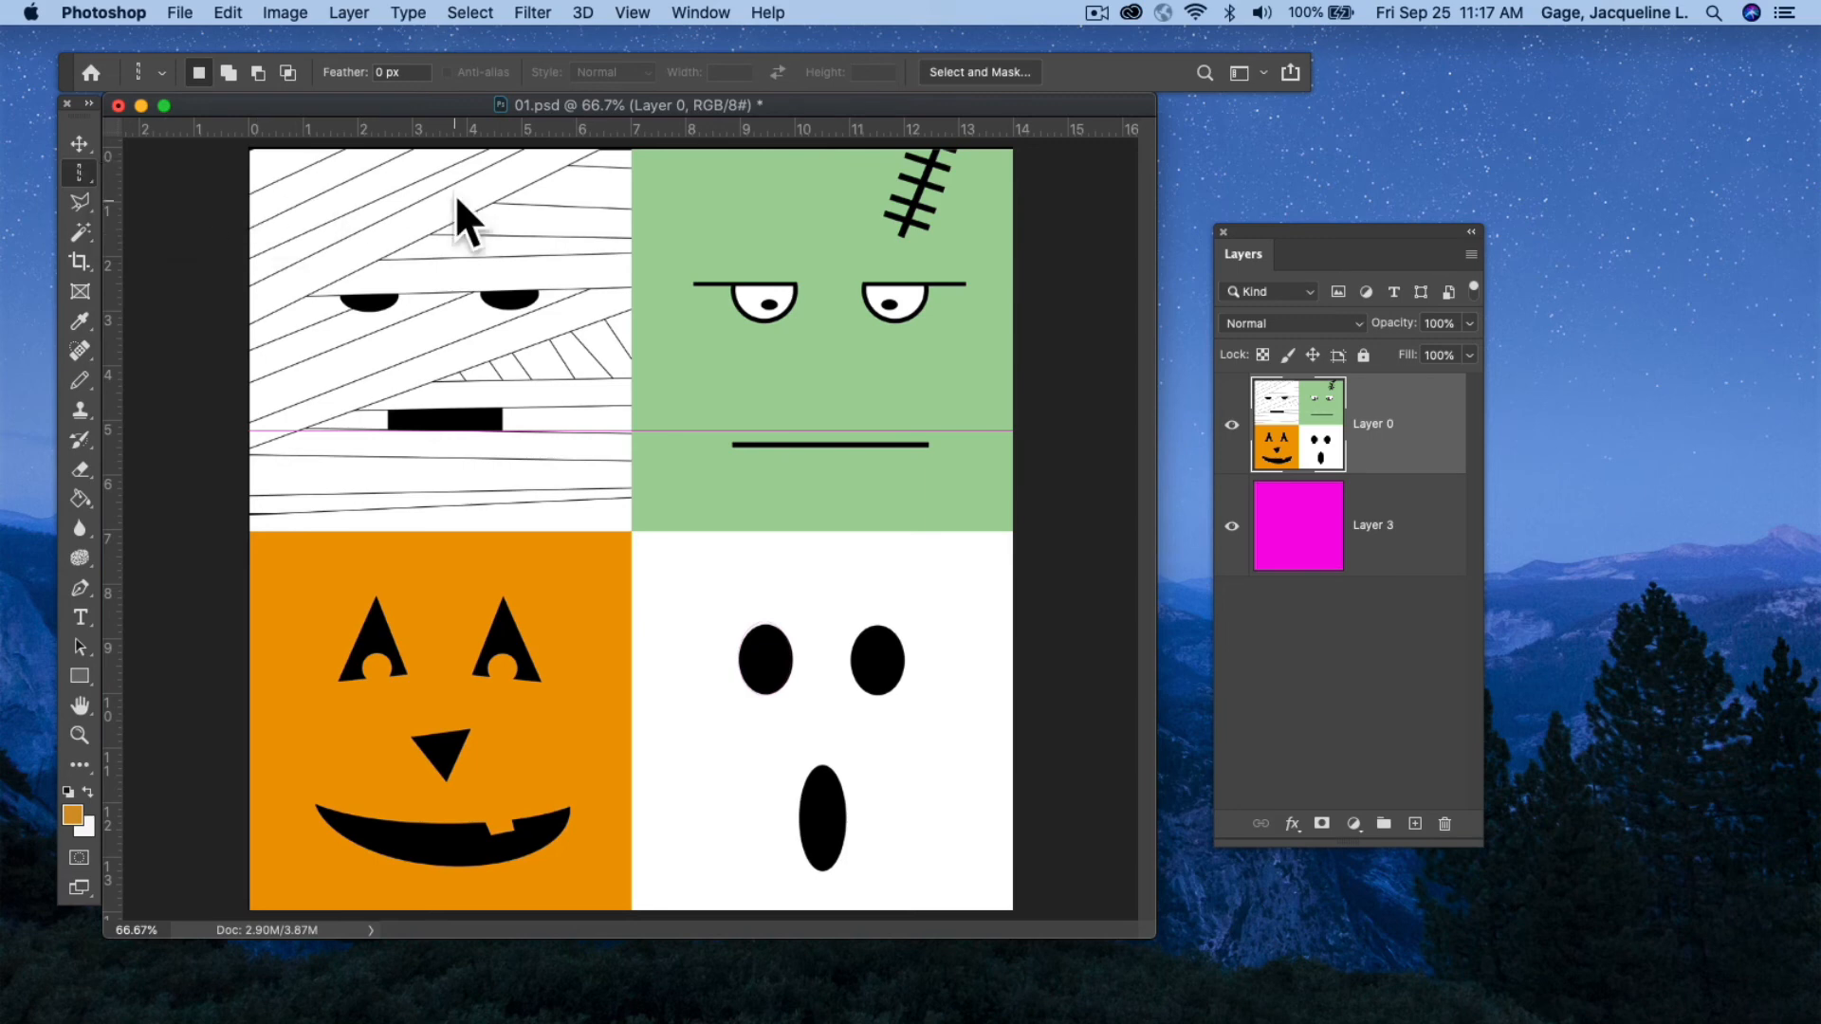
{"action": "left_click", "coordinate": [436, 474]}
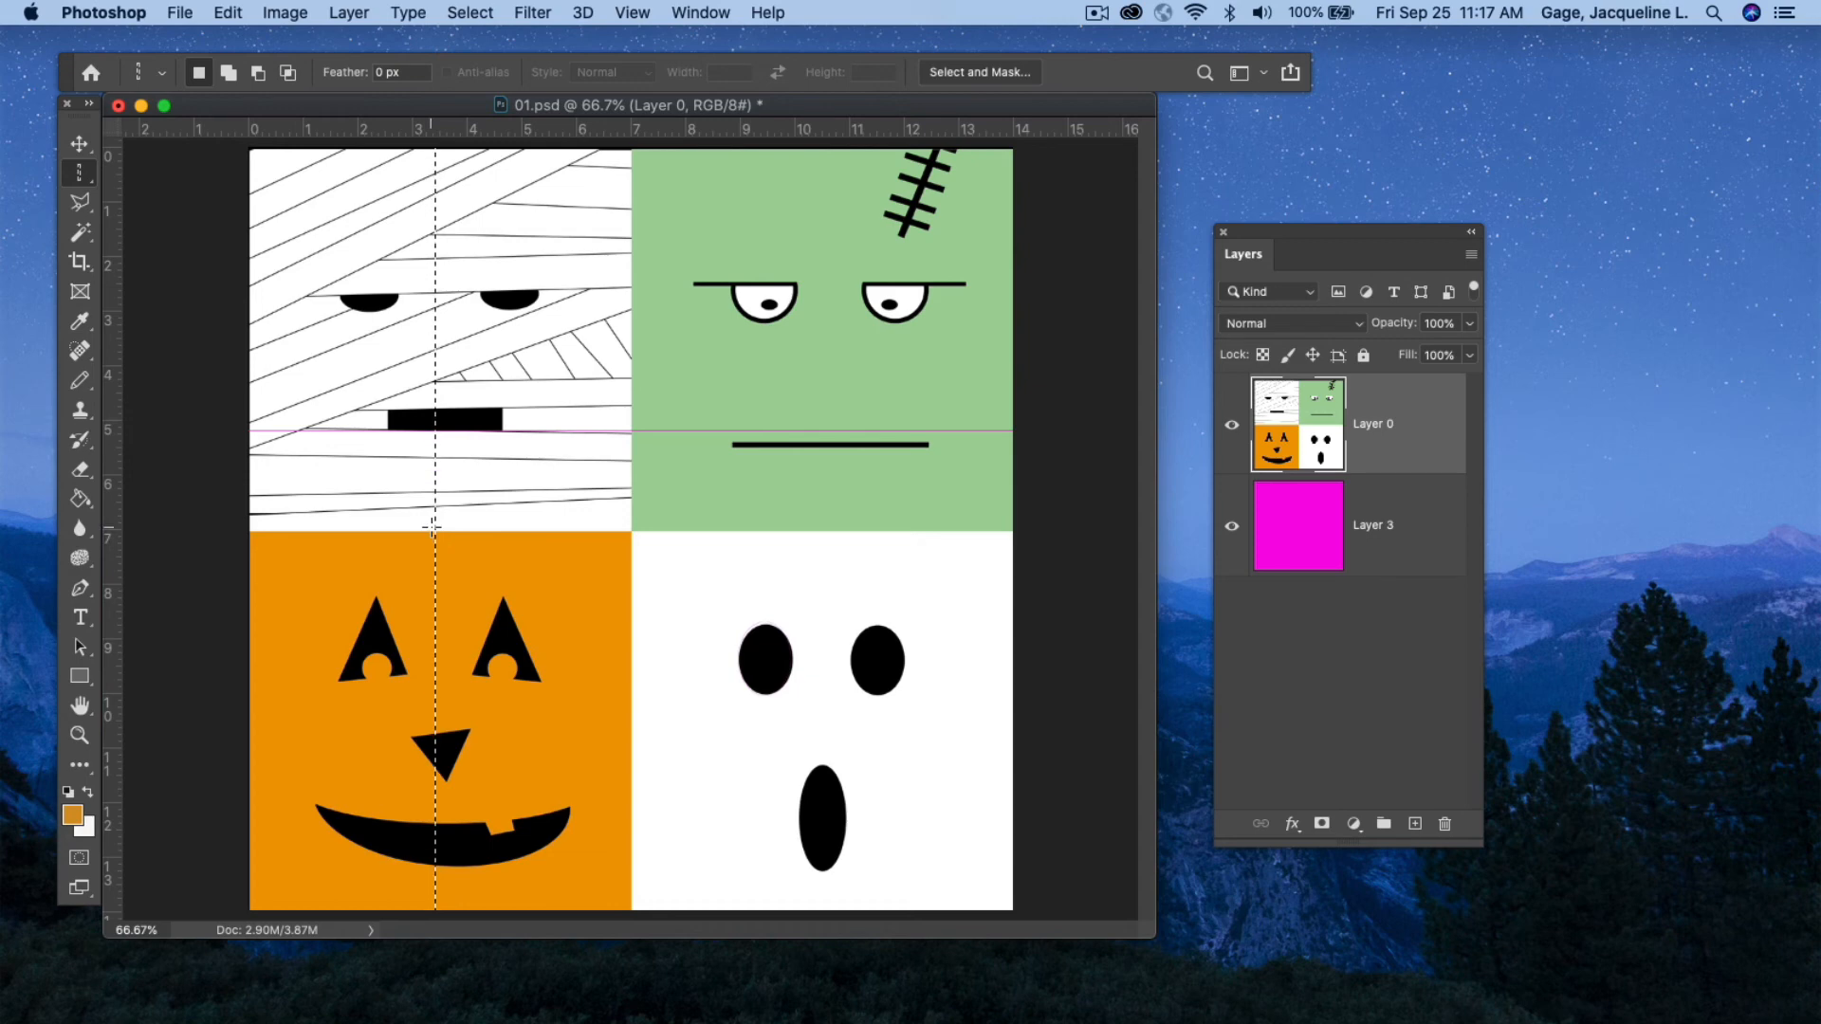
{"action": "left_click", "coordinate": [469, 12]}
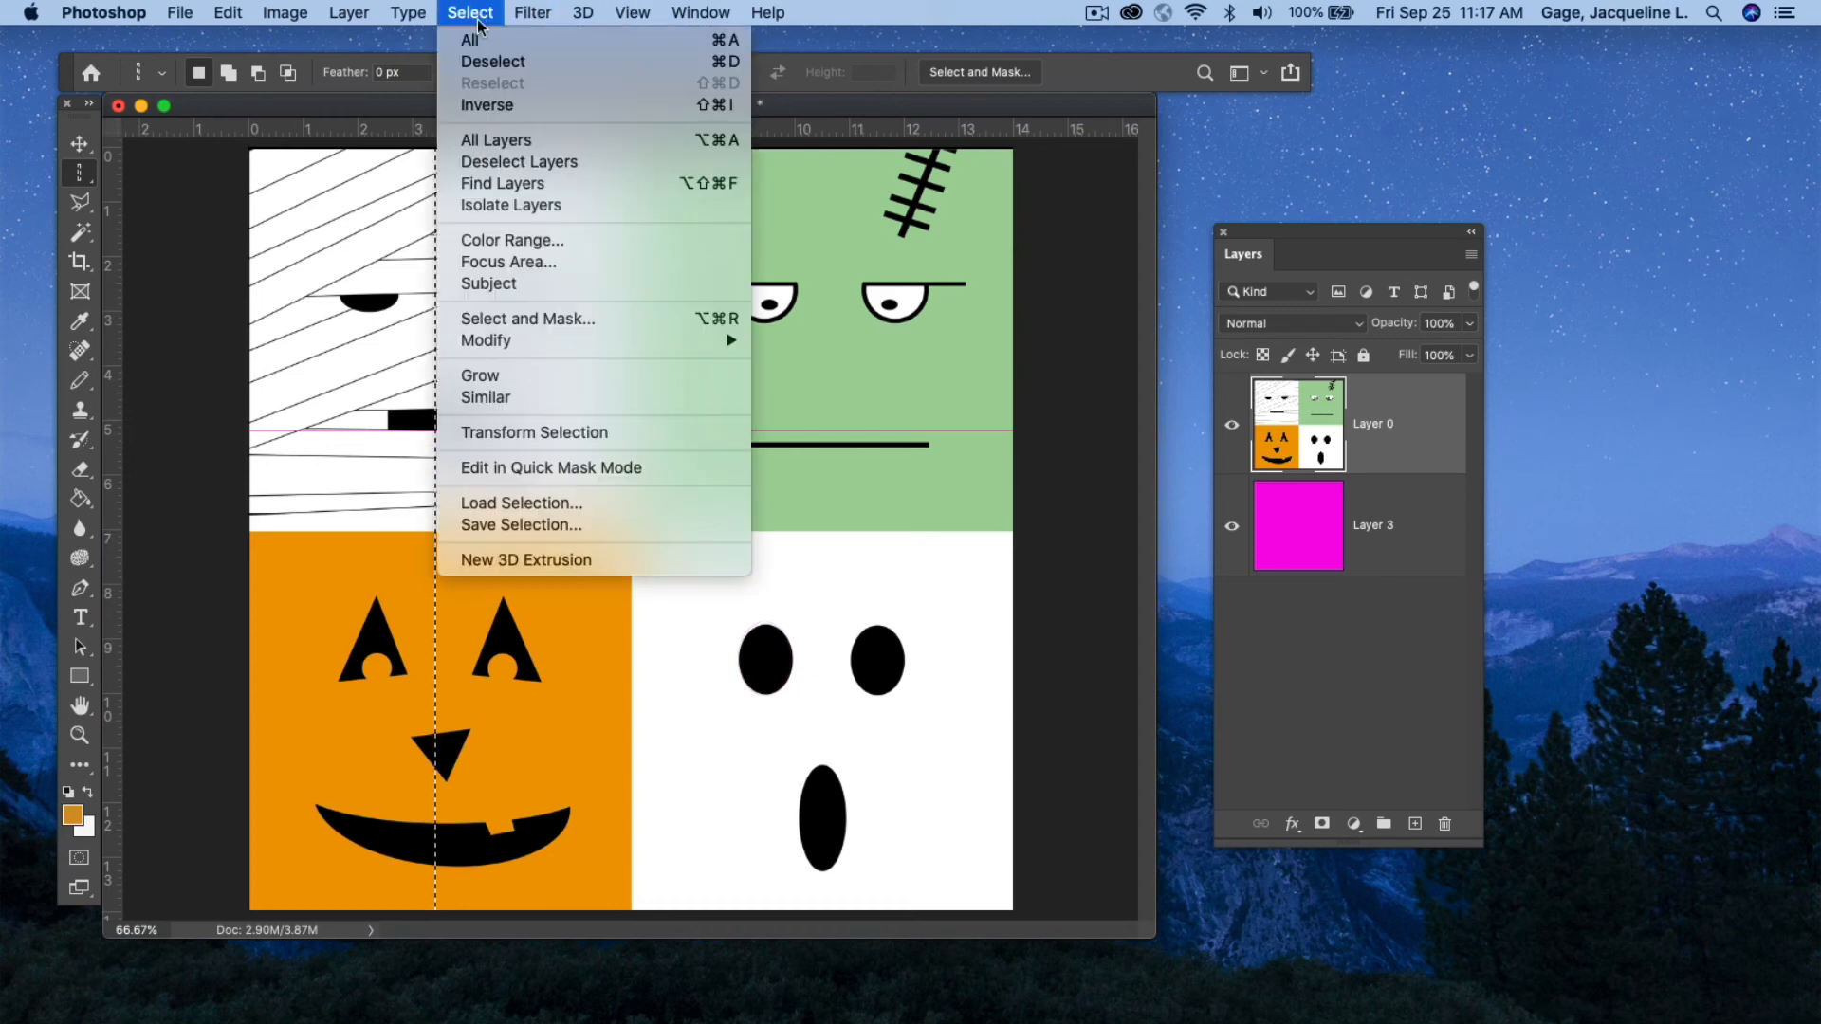
{"action": "left_click", "coordinate": [493, 62]}
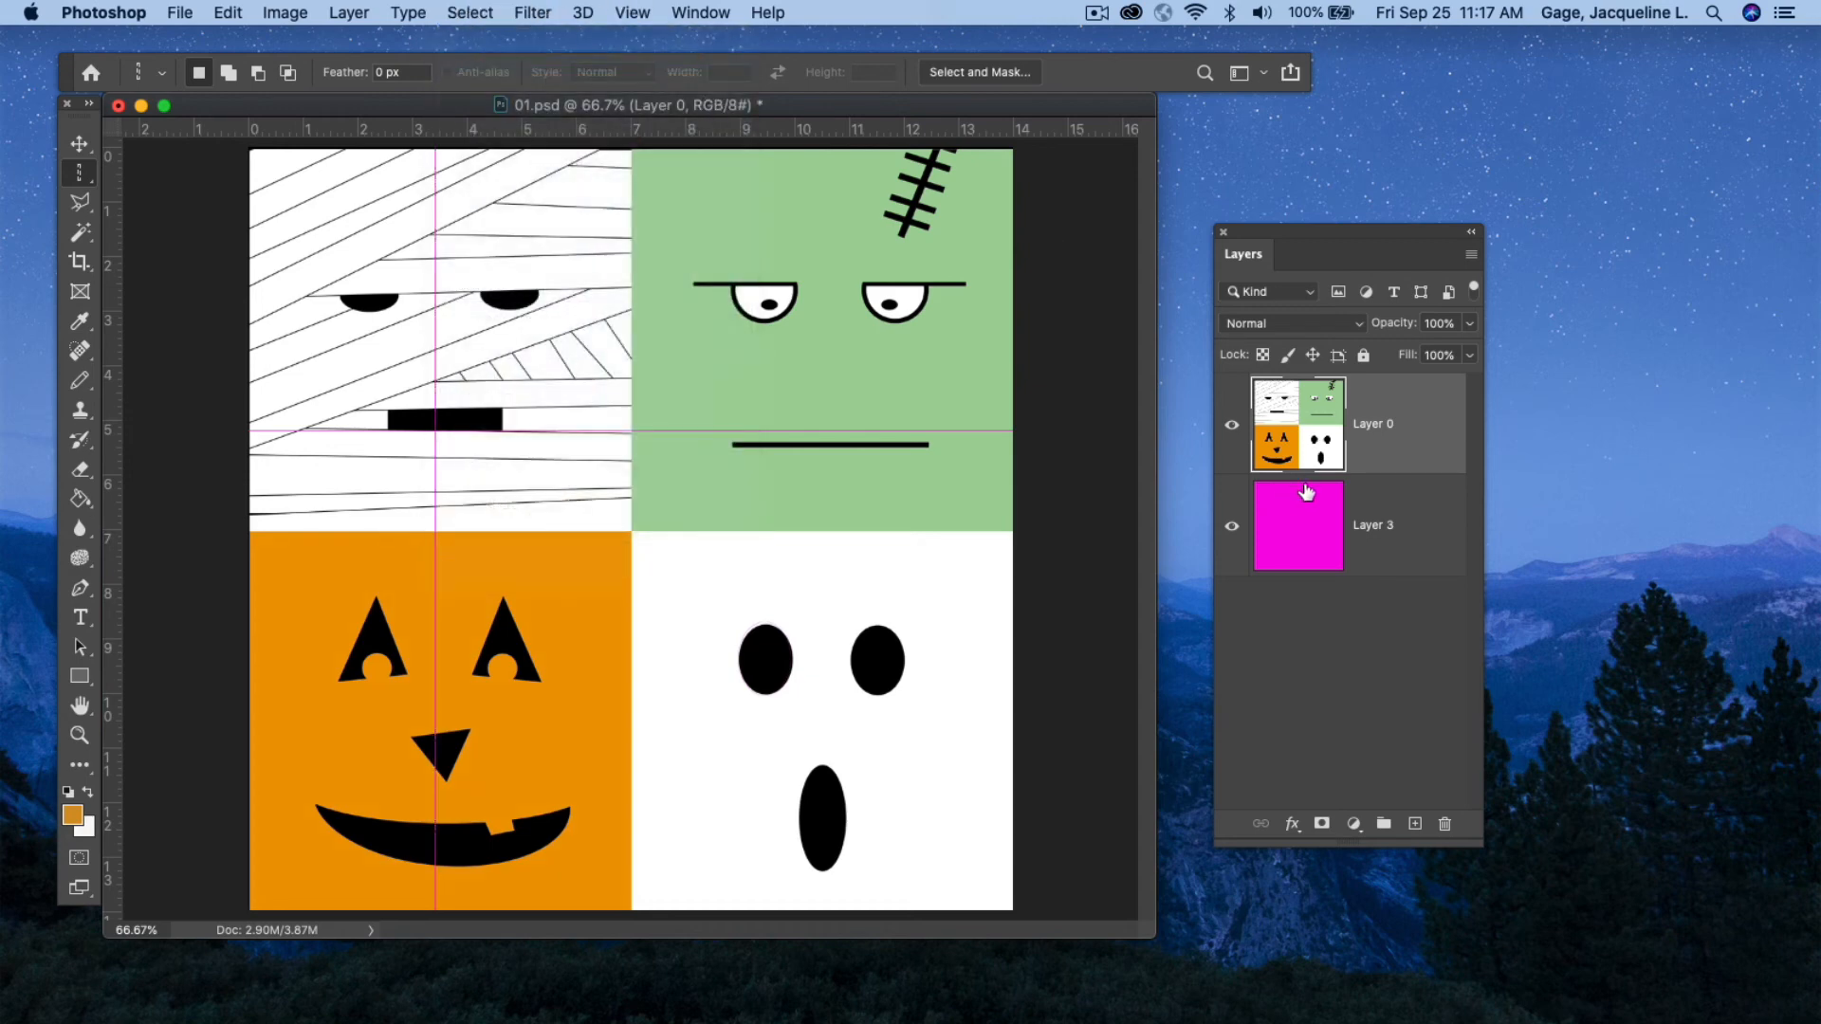
Undo the column's deselection, clearing and selection.
{"action": "right_click", "coordinate": [88, 173]}
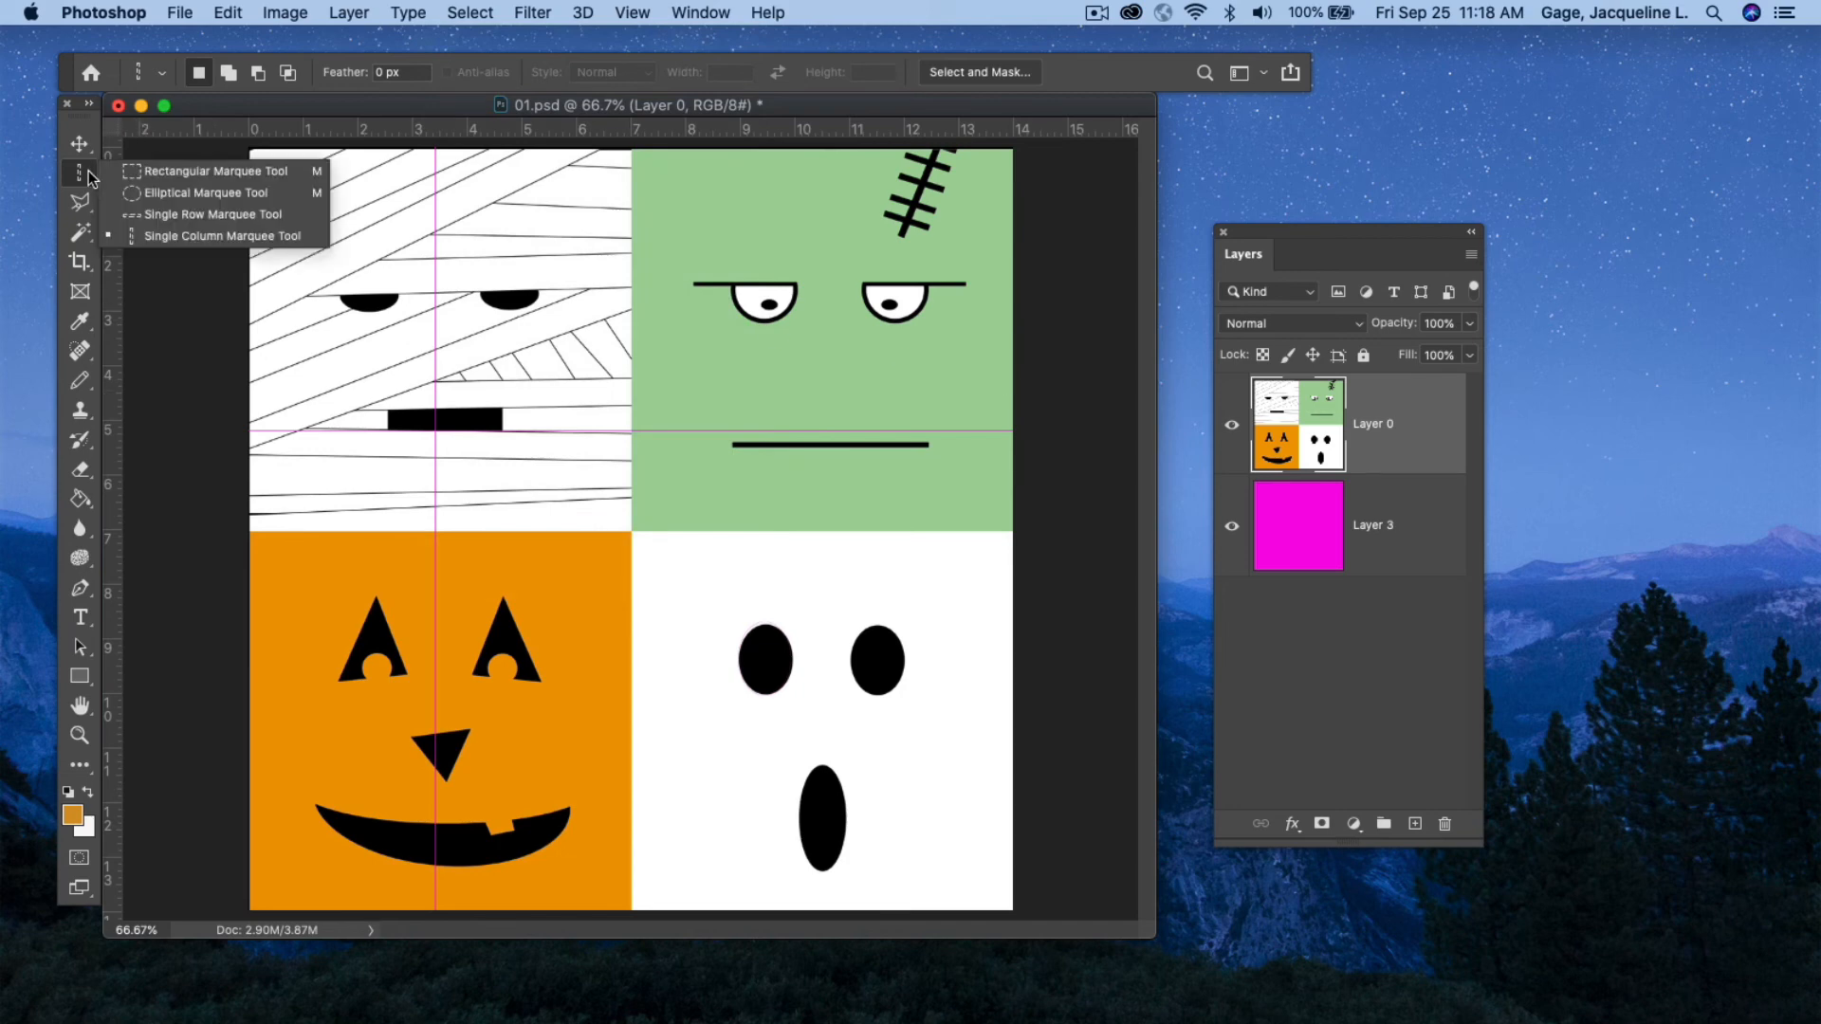
{"action": "left_click", "coordinate": [158, 216]}
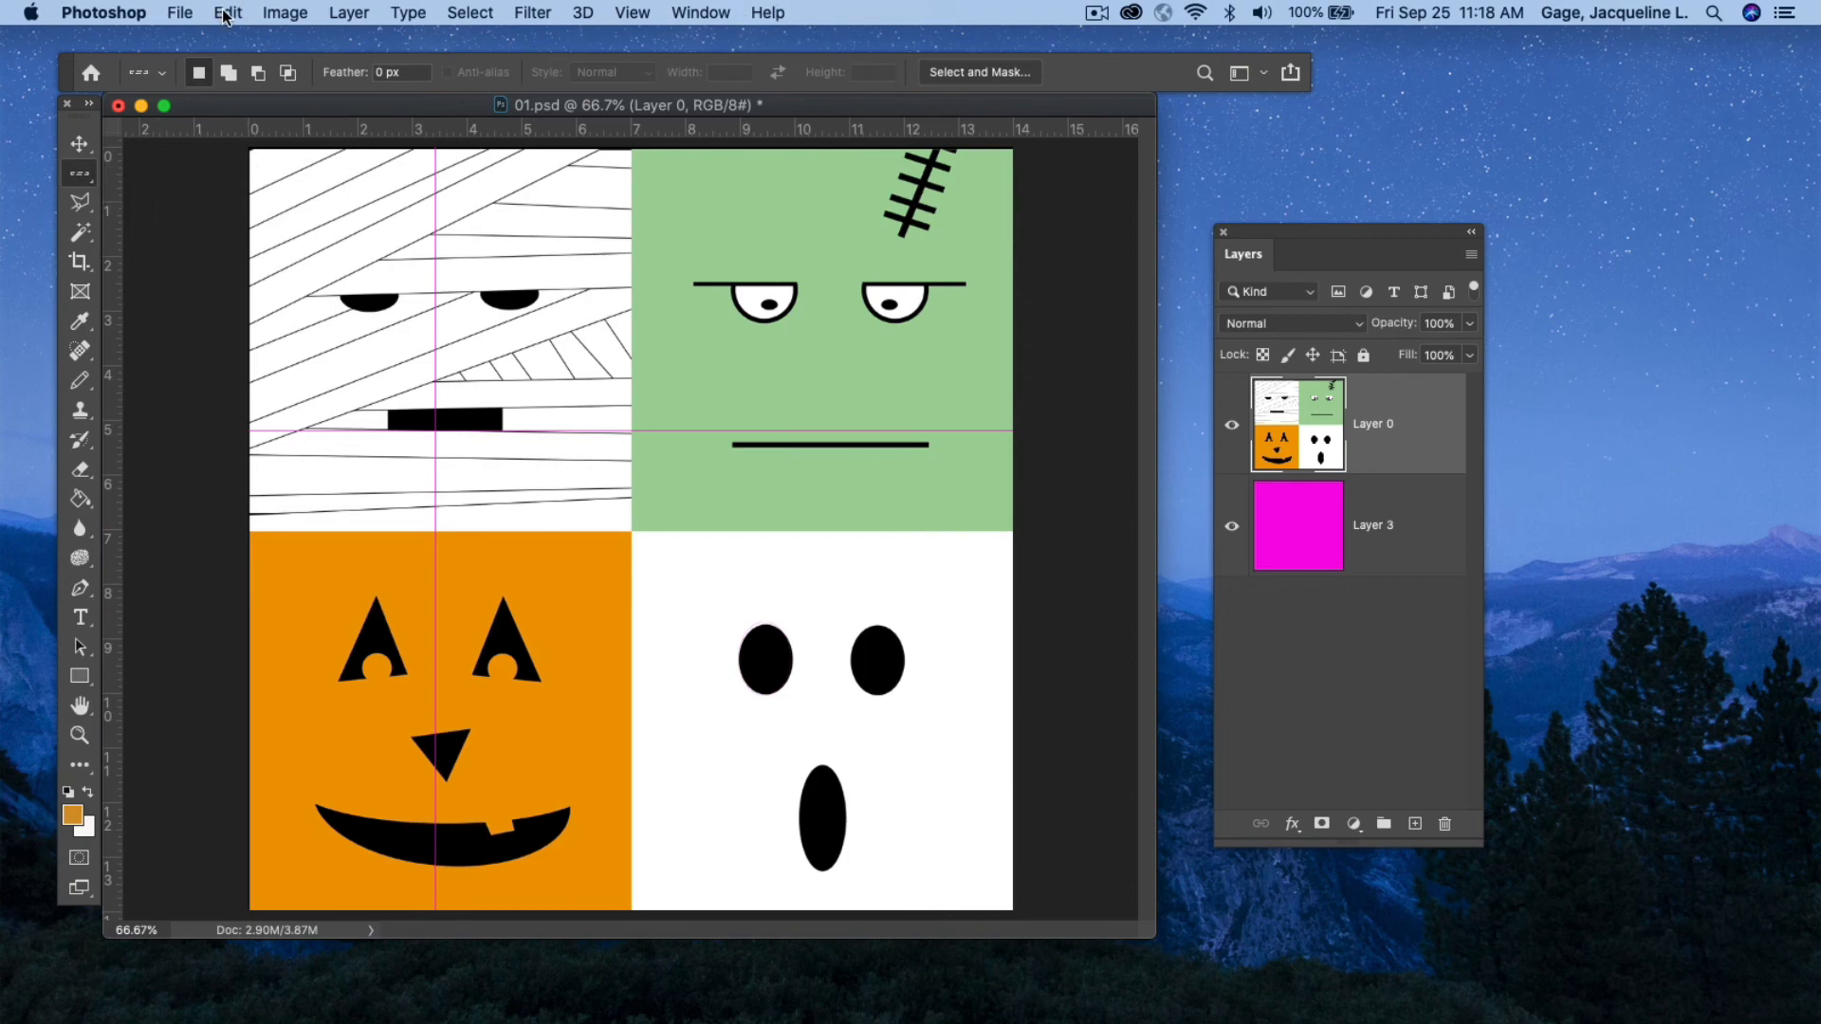
{"action": "left_click", "coordinate": [225, 12]}
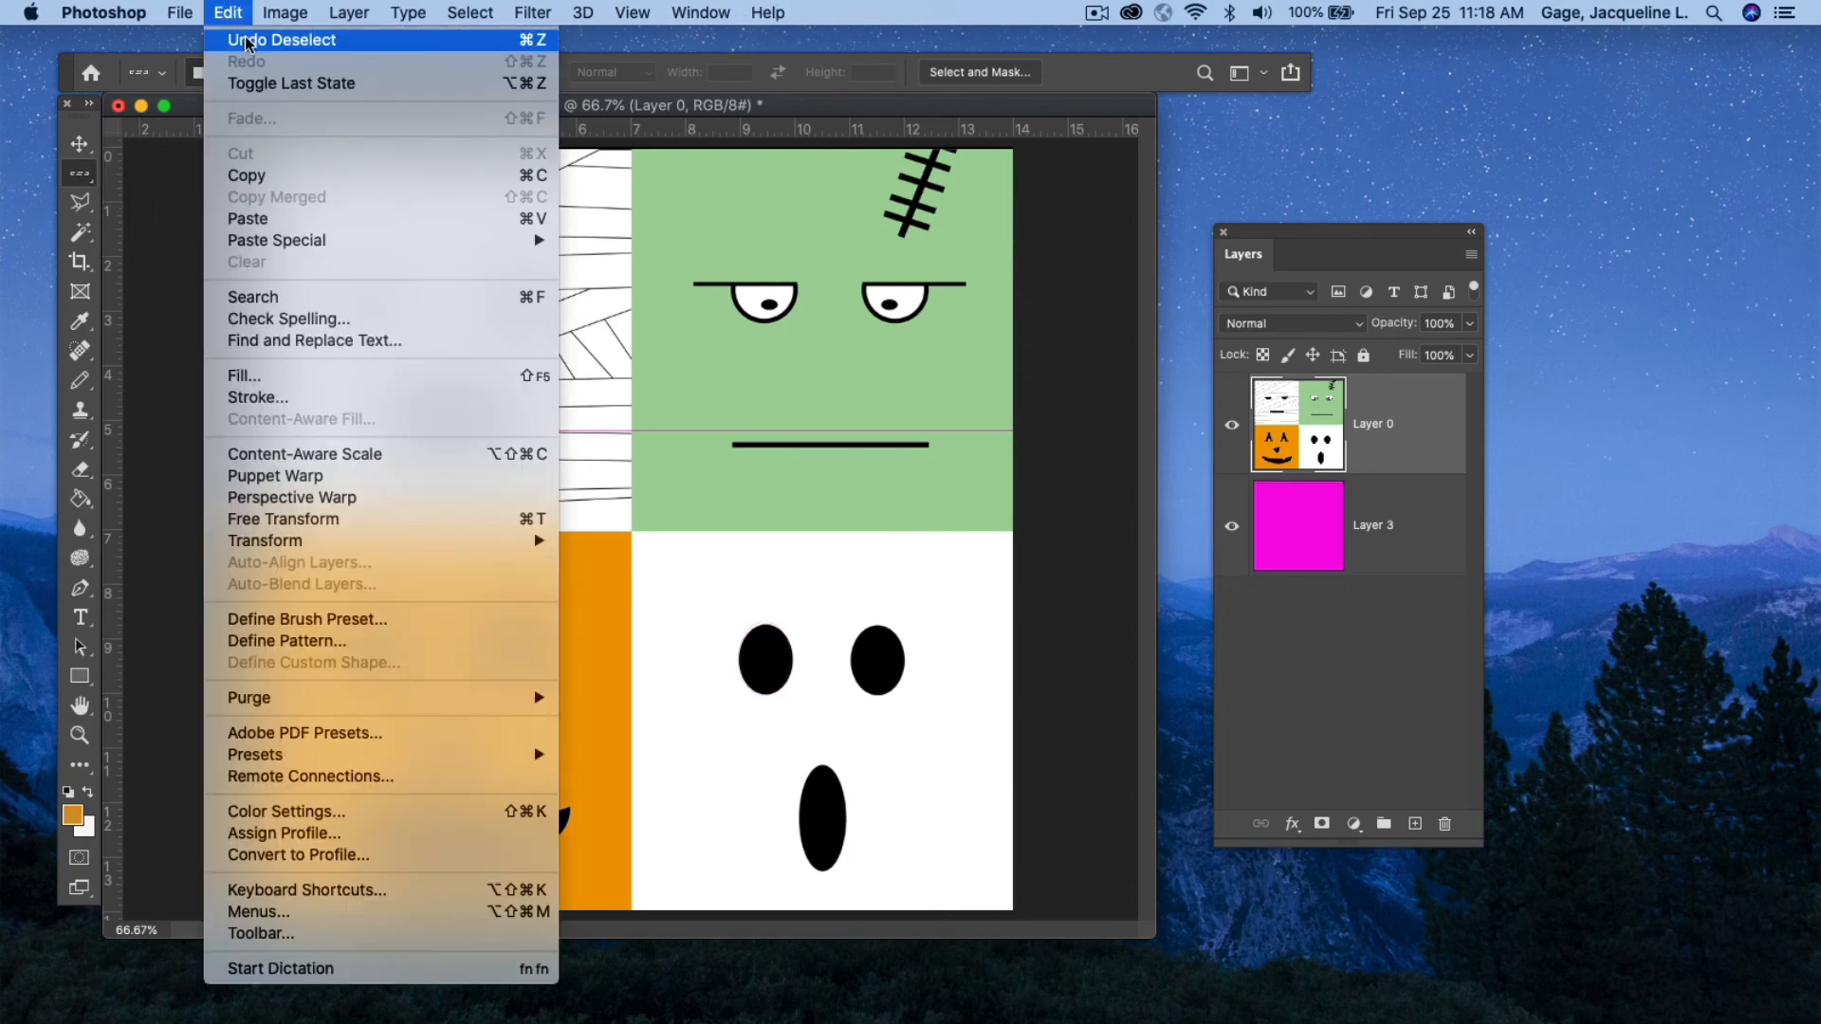
{"action": "left_click", "coordinate": [246, 43]}
{"action": "left_click", "coordinate": [227, 12]}
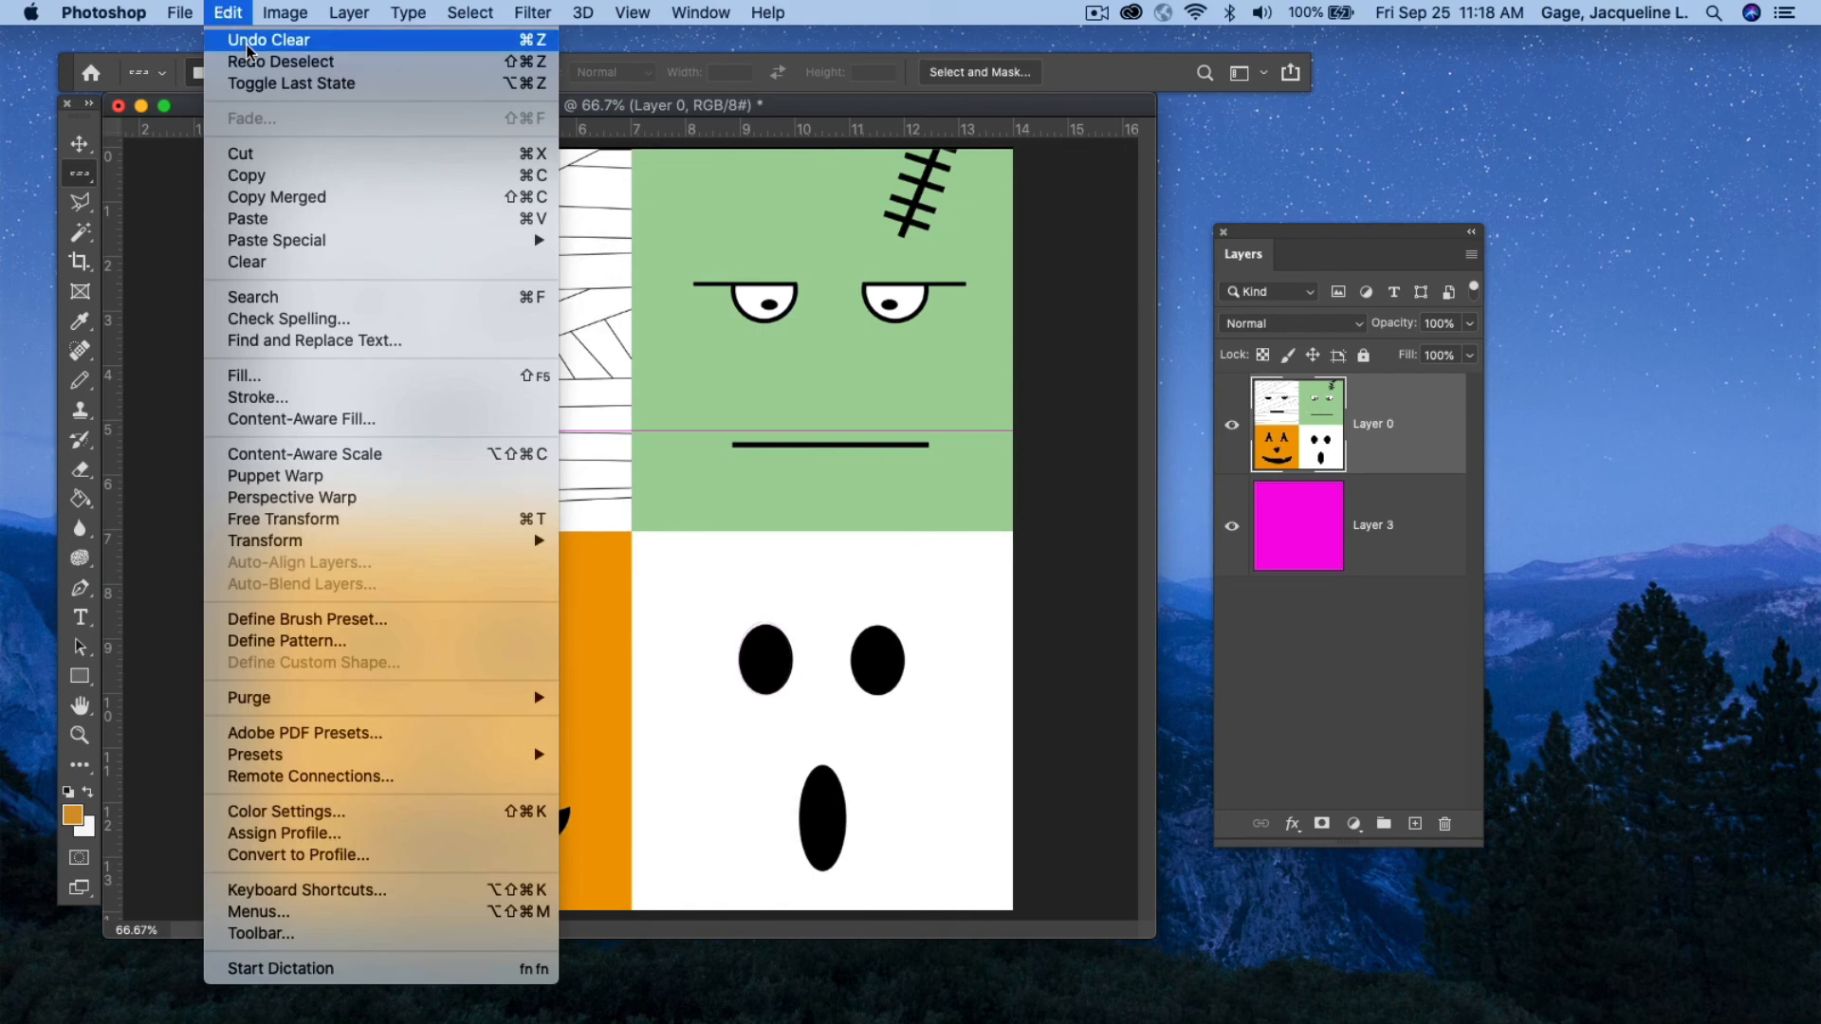
{"action": "left_click", "coordinate": [248, 40]}
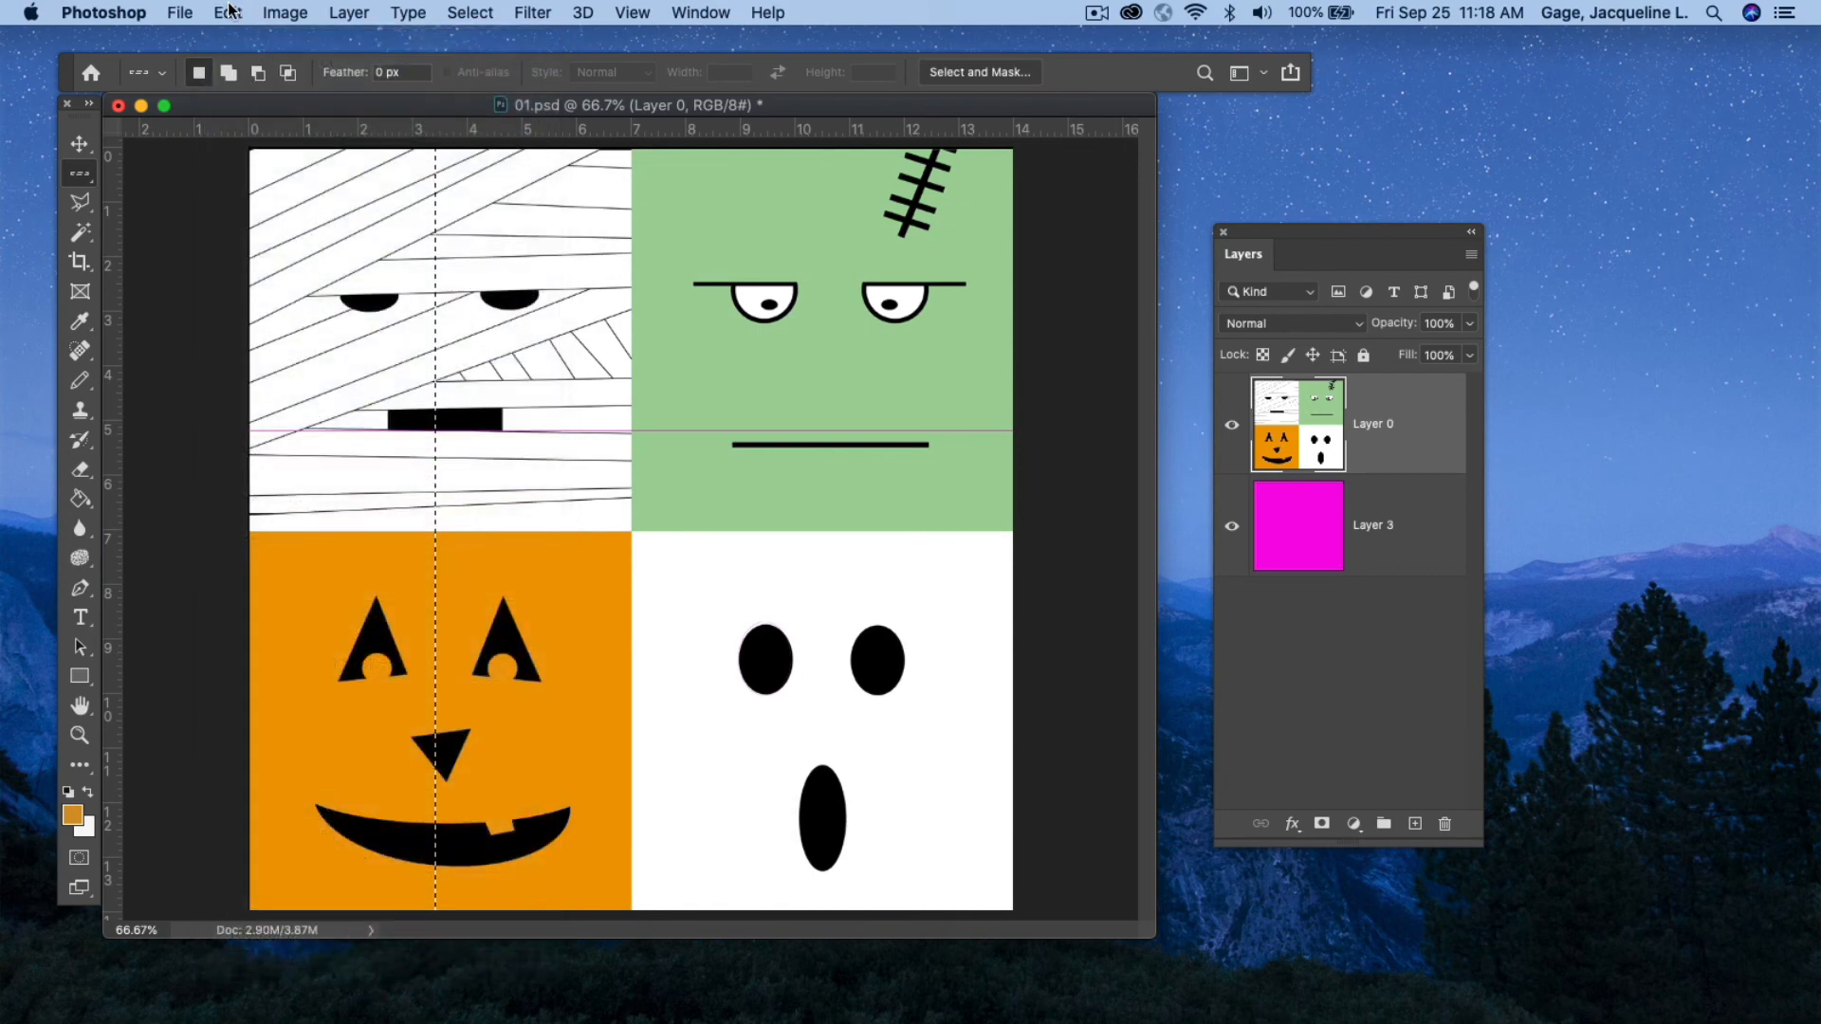
{"action": "left_click", "coordinate": [228, 12]}
{"action": "left_click", "coordinate": [252, 39]}
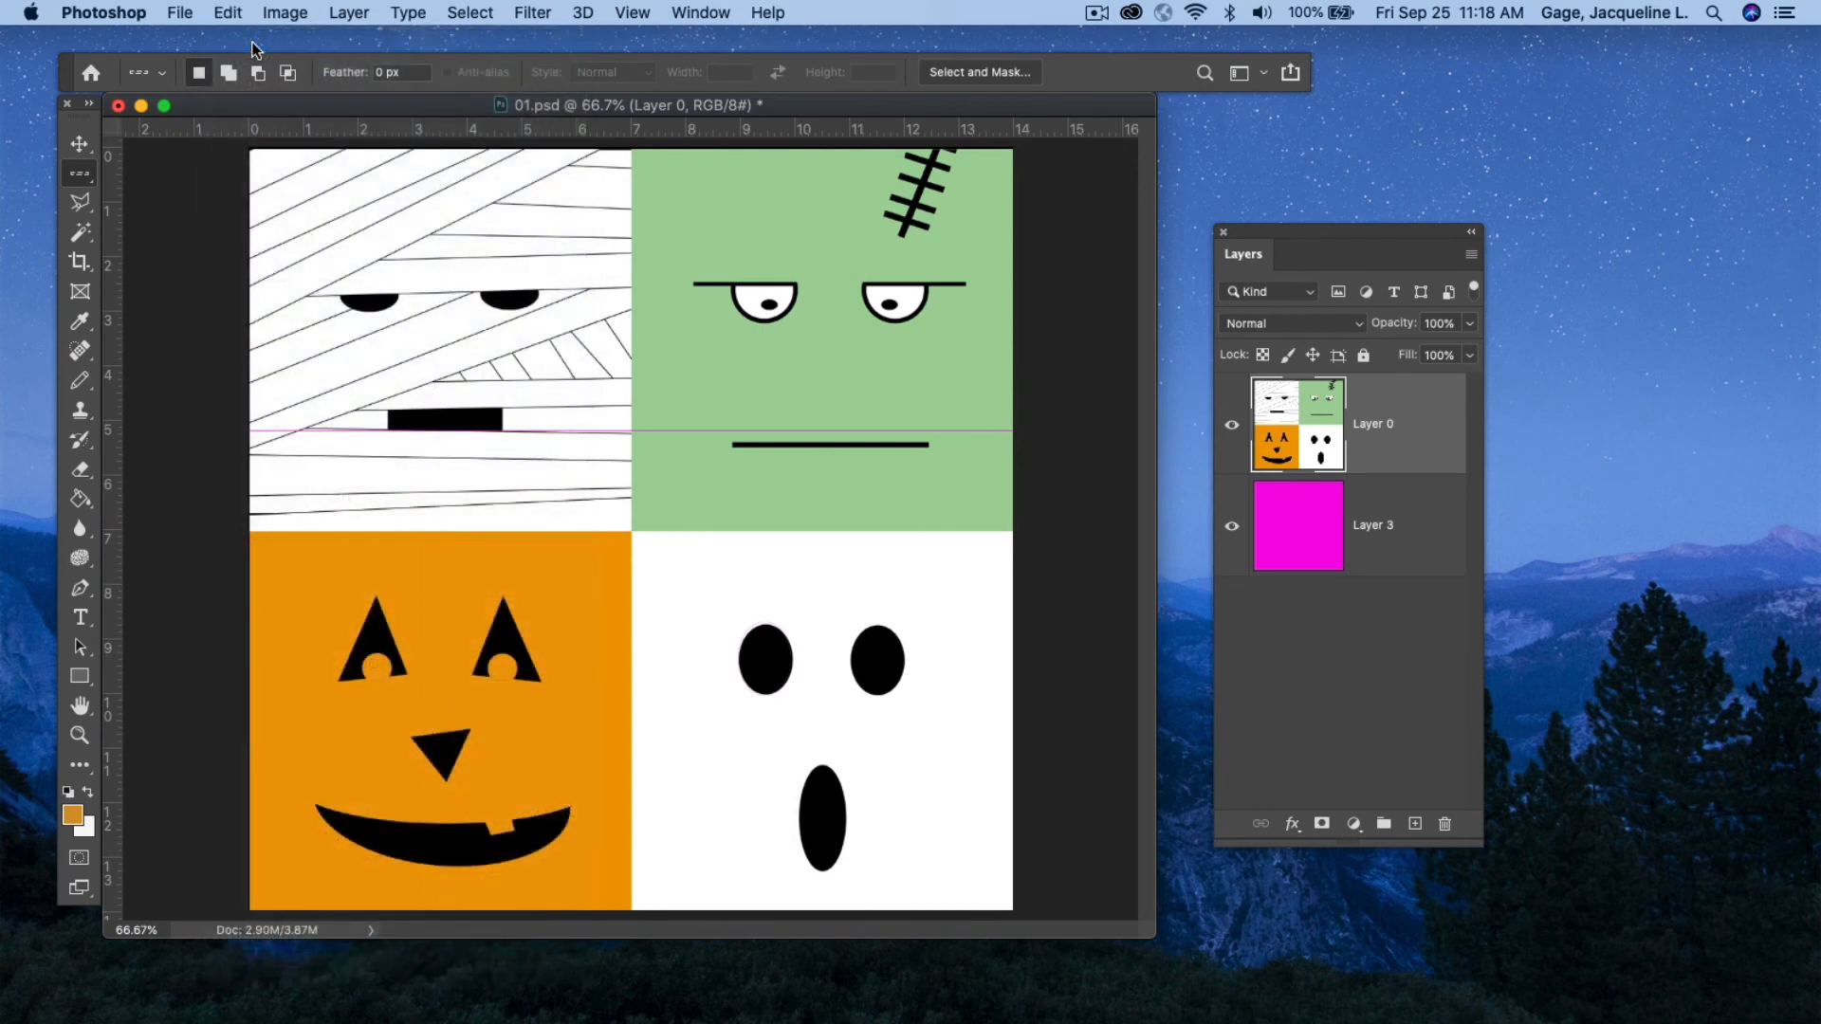
Undo the row's deselection and clearing, then deselect.
{"action": "left_click", "coordinate": [229, 12]}
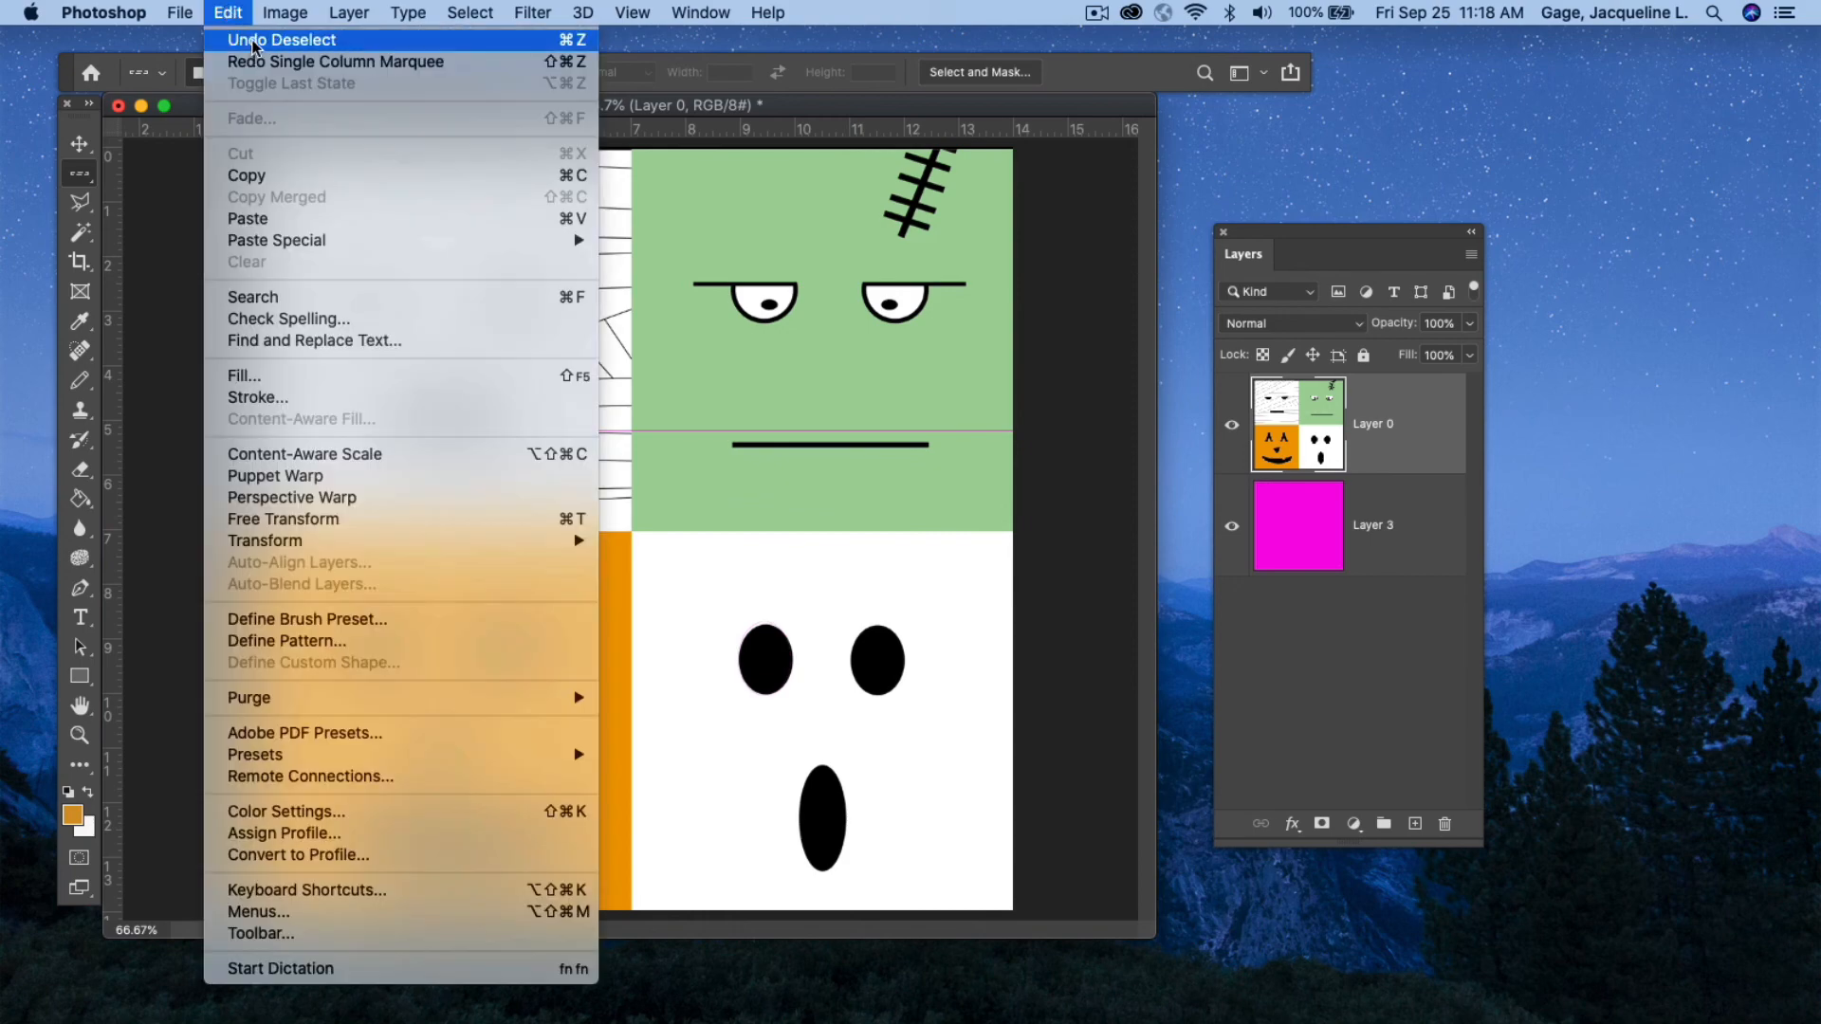
{"action": "left_click", "coordinate": [253, 39]}
{"action": "left_click", "coordinate": [228, 12]}
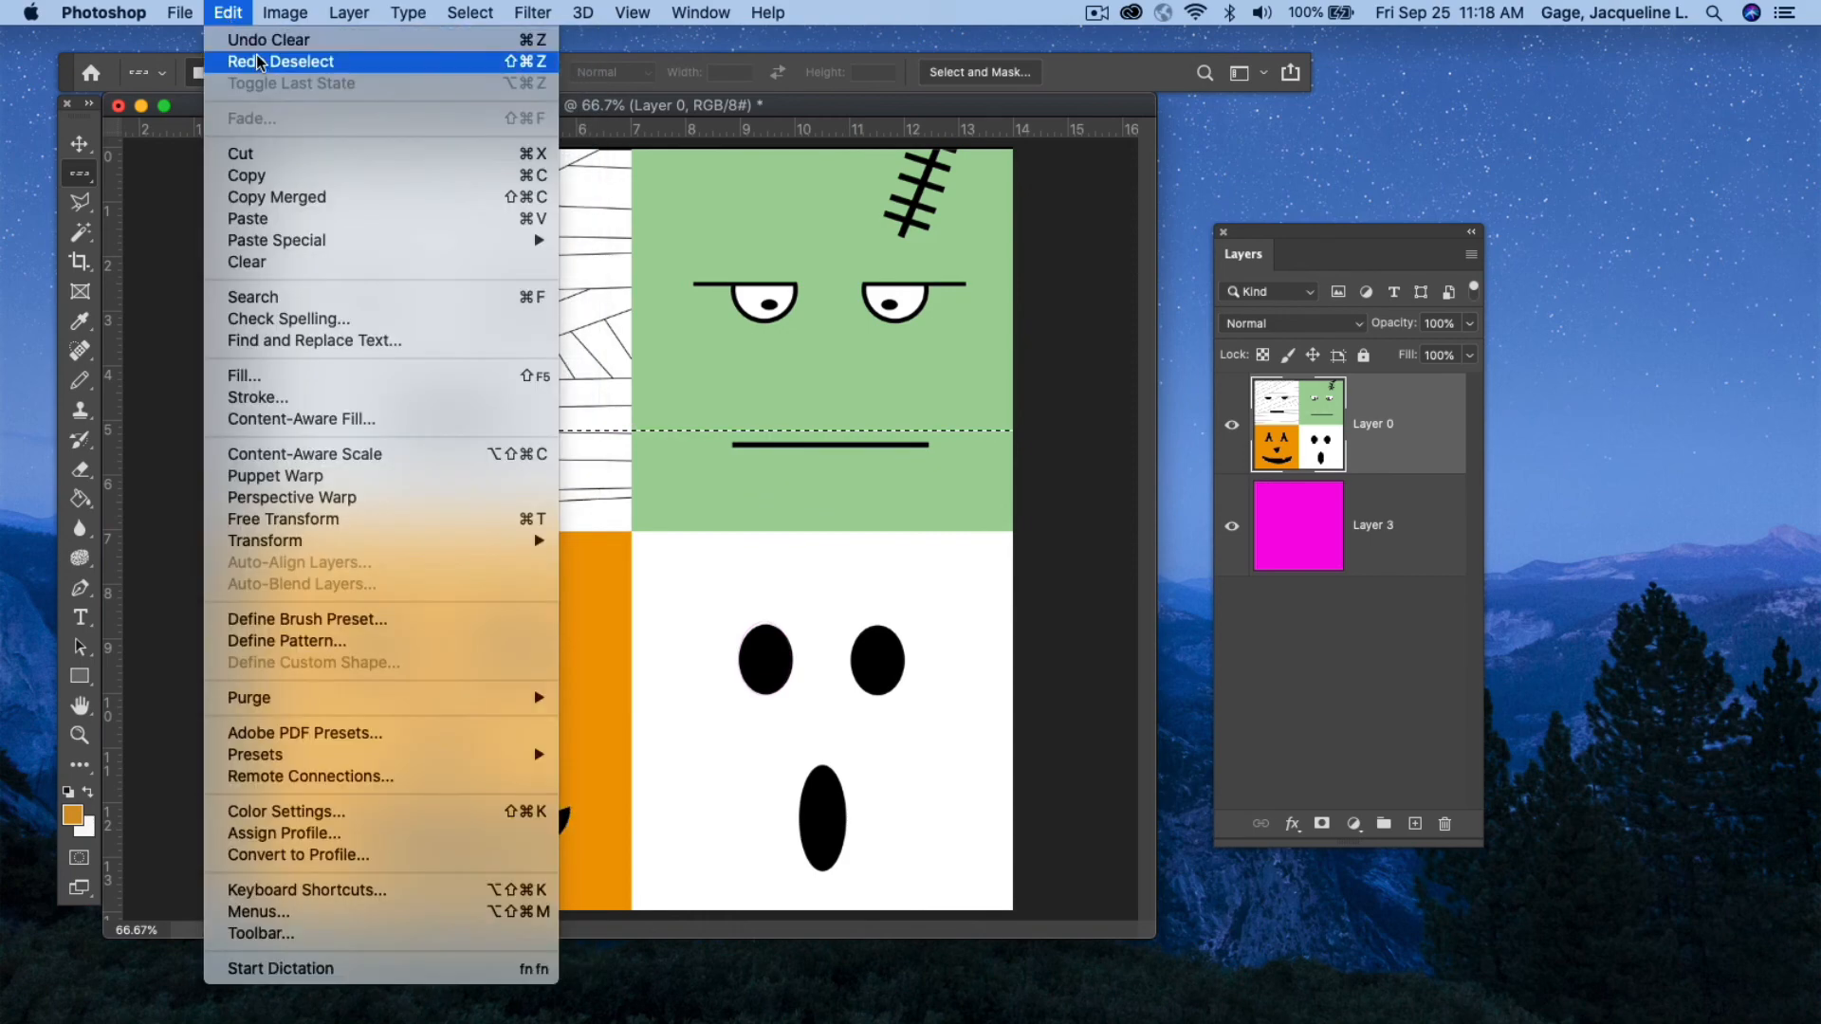
{"action": "left_click", "coordinate": [258, 40]}
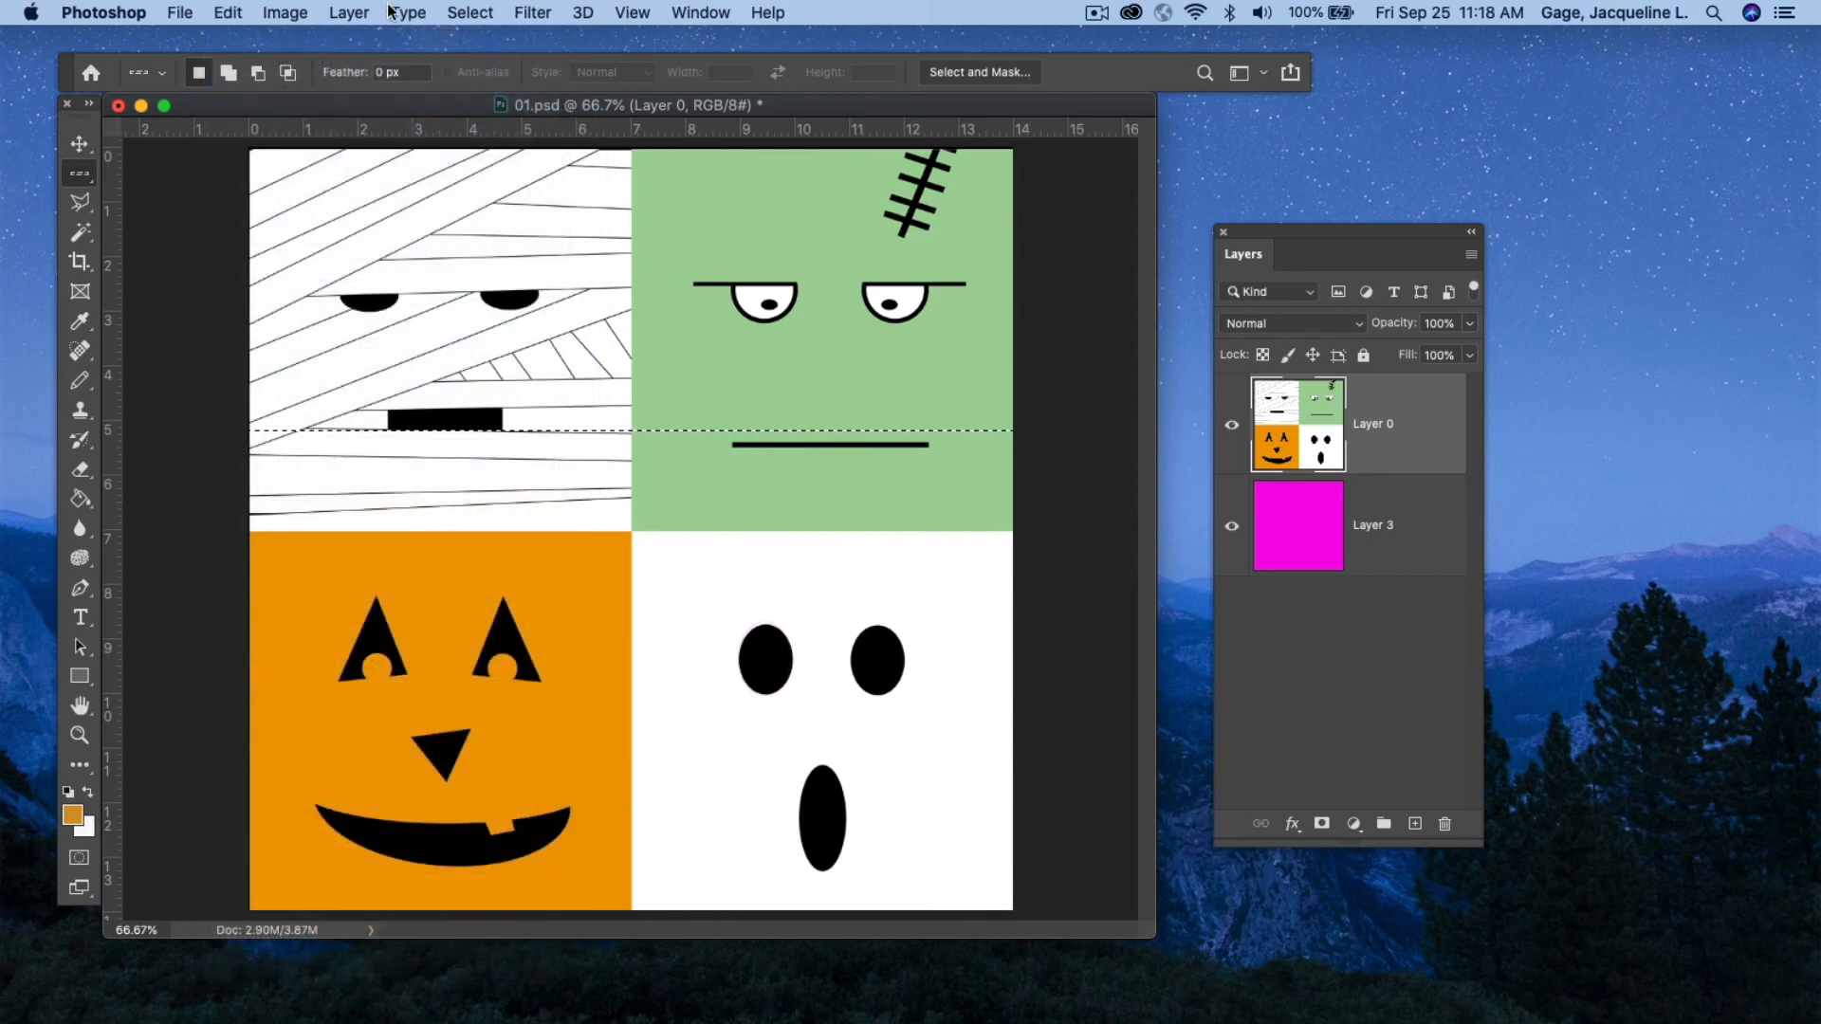
{"action": "left_click", "coordinate": [471, 12]}
{"action": "left_click", "coordinate": [487, 56]}
Lasso the pumpkin's mouth and copy it into a new layer.
{"action": "left_click", "coordinate": [93, 203]}
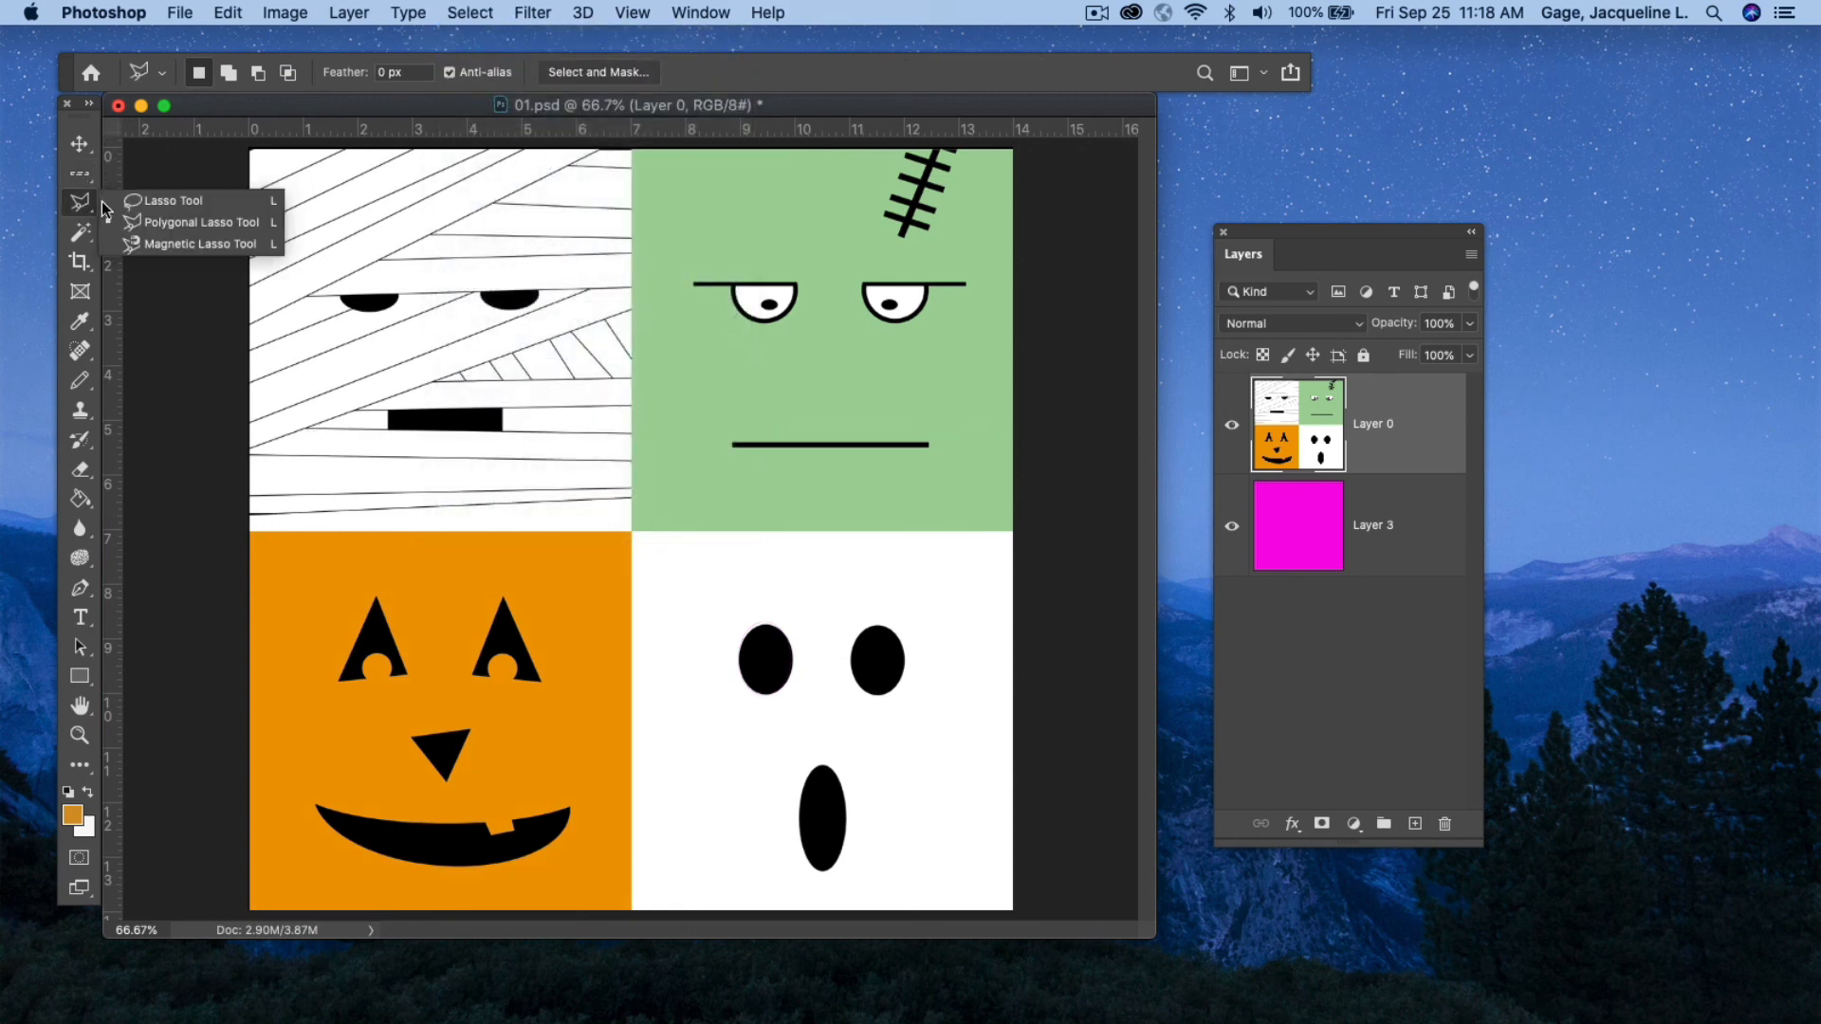
{"action": "left_click", "coordinate": [168, 203]}
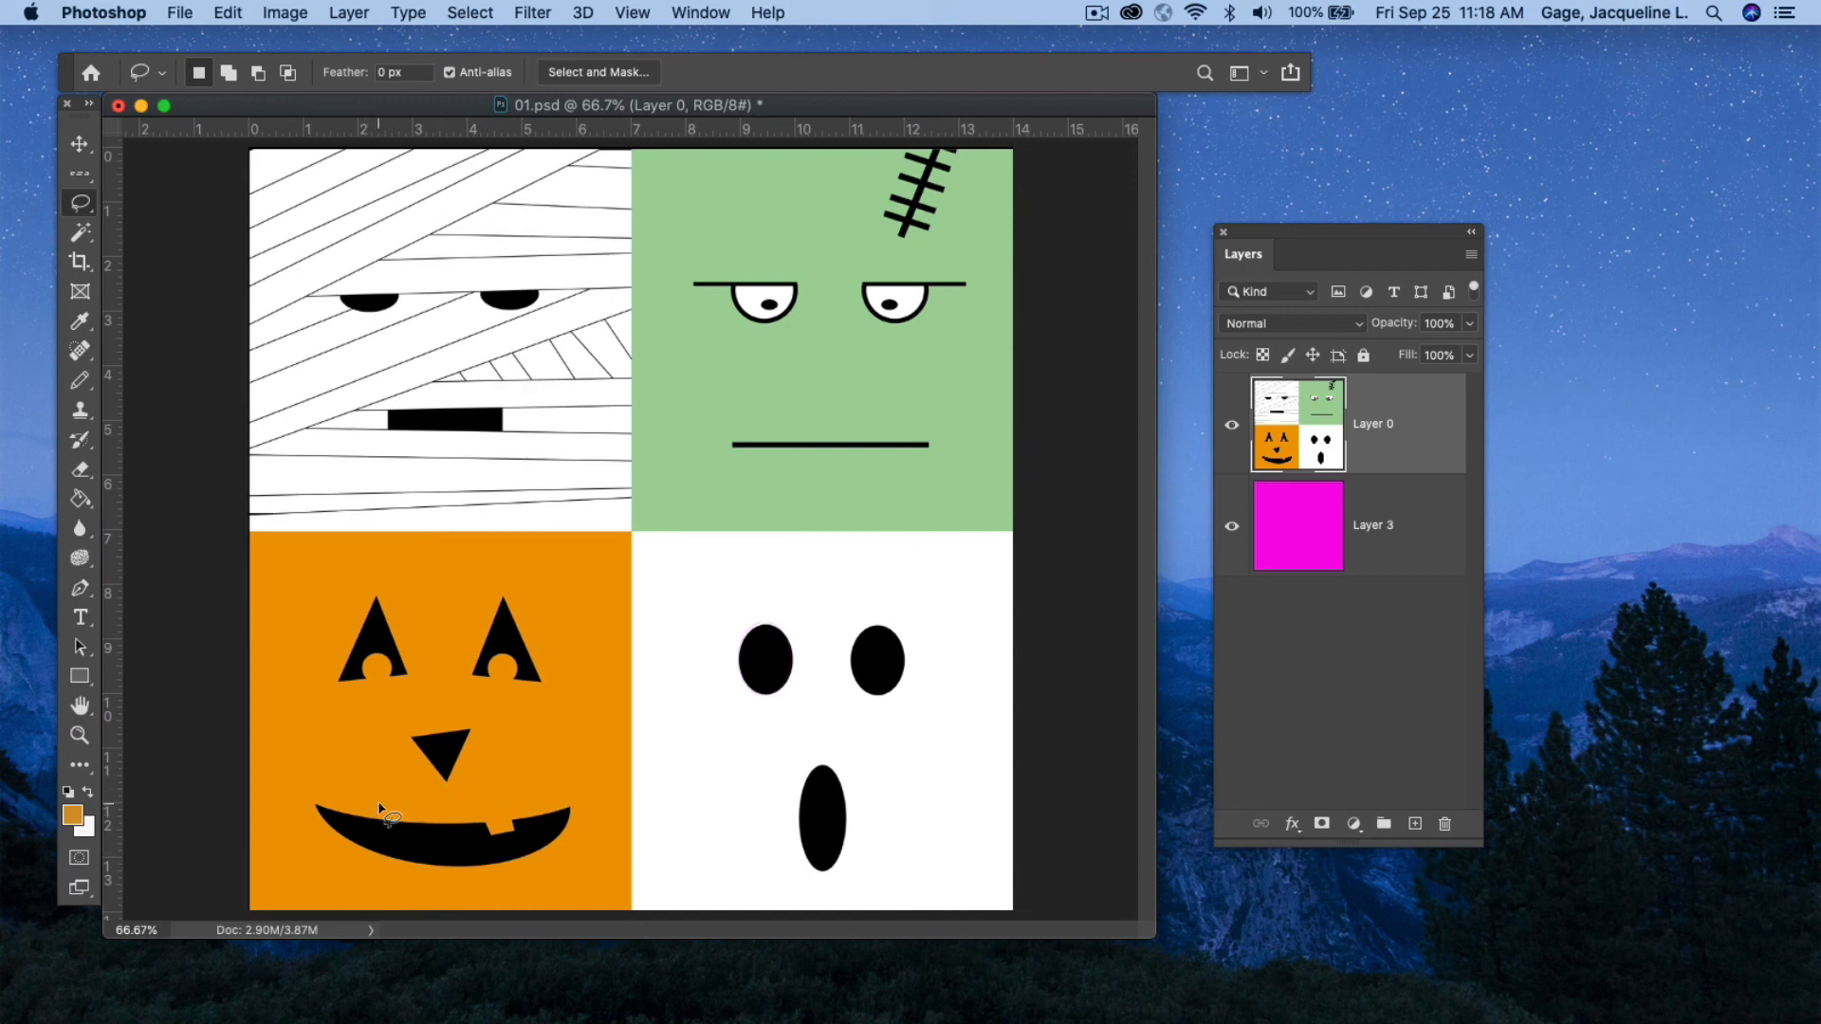
{"action": "mouse_move", "coordinate": [377, 803]}
{"action": "left_mouse_down"}
{"action": "mouse_move", "coordinate": [300, 799]}
{"action": "mouse_move", "coordinate": [301, 825]}
{"action": "mouse_move", "coordinate": [419, 891]}
{"action": "mouse_move", "coordinate": [496, 897]}
{"action": "mouse_move", "coordinate": [620, 830]}
{"action": "mouse_move", "coordinate": [598, 788]}
{"action": "mouse_move", "coordinate": [533, 782]}
{"action": "mouse_move", "coordinate": [380, 803]}
{"action": "left_mouse_up"}
{"action": "key", "text": "super+c"}
{"action": "key", "text": "super+v"}
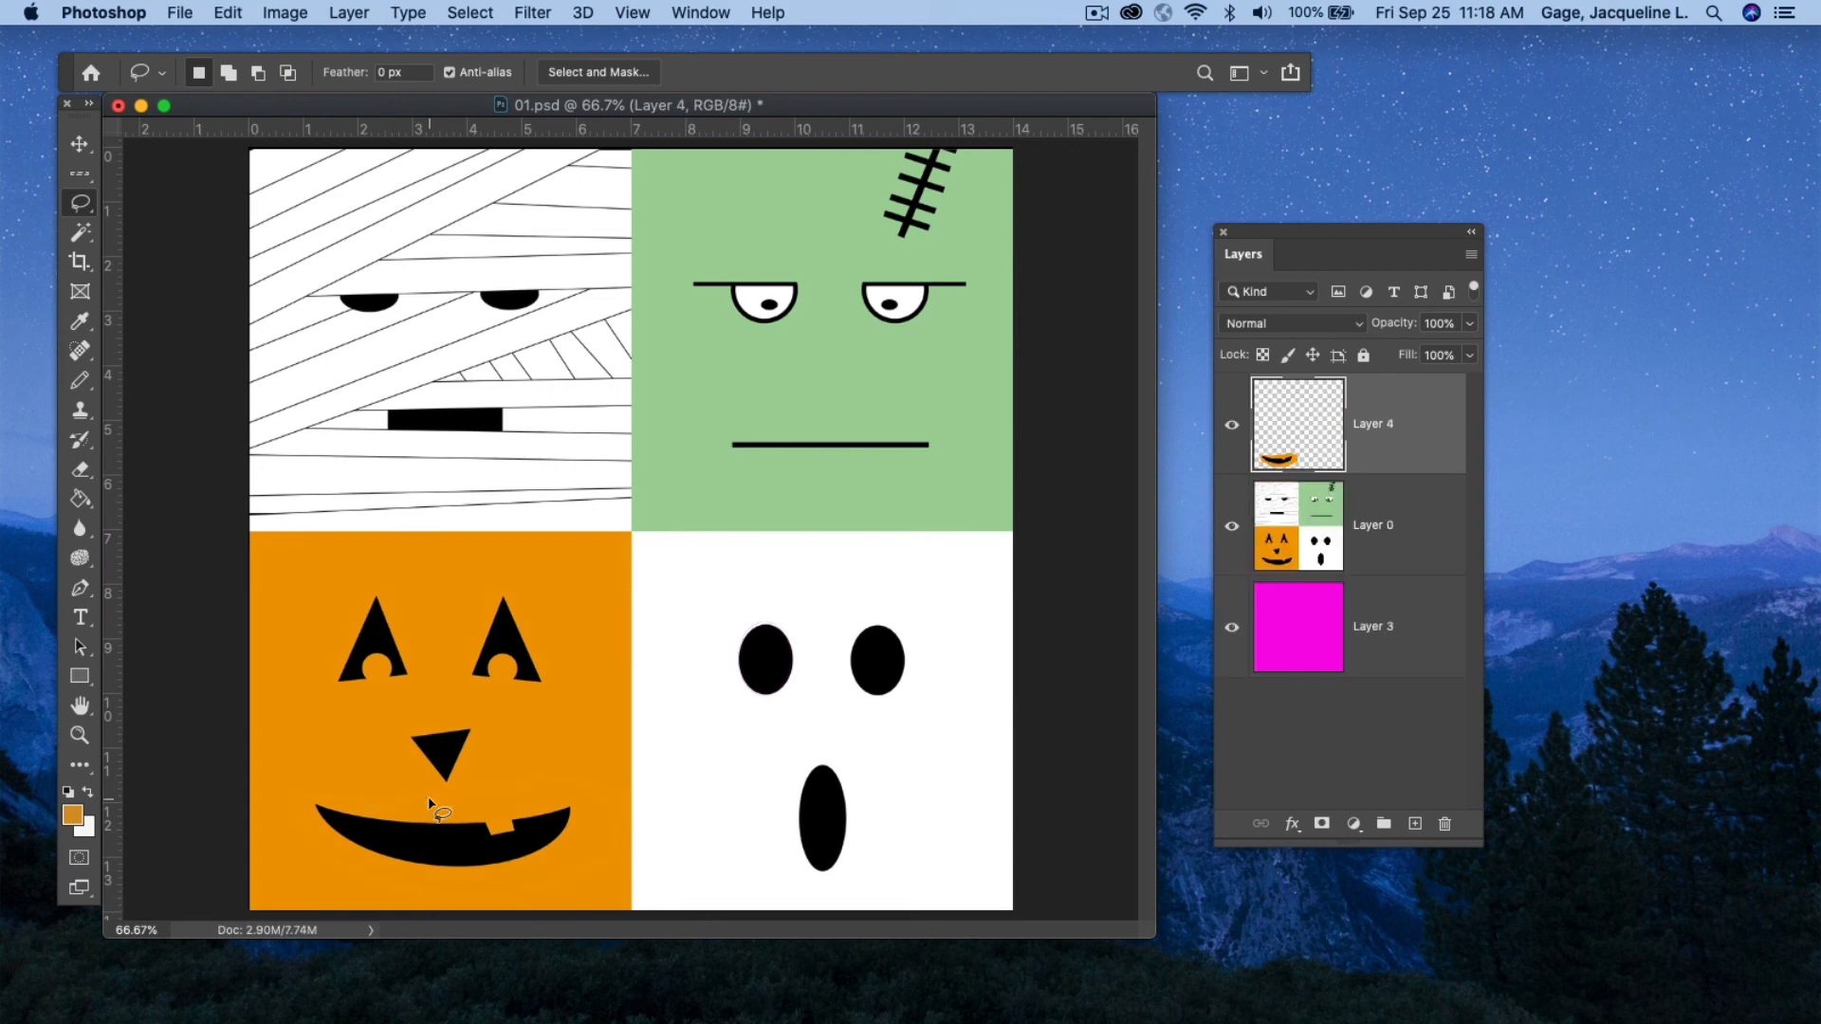
Draw a freehand lasso selection around the pumpkin's nose, then deselect.
{"action": "left_click_drag", "start_coordinate": [1232, 233], "coordinate": [1124, 242]}
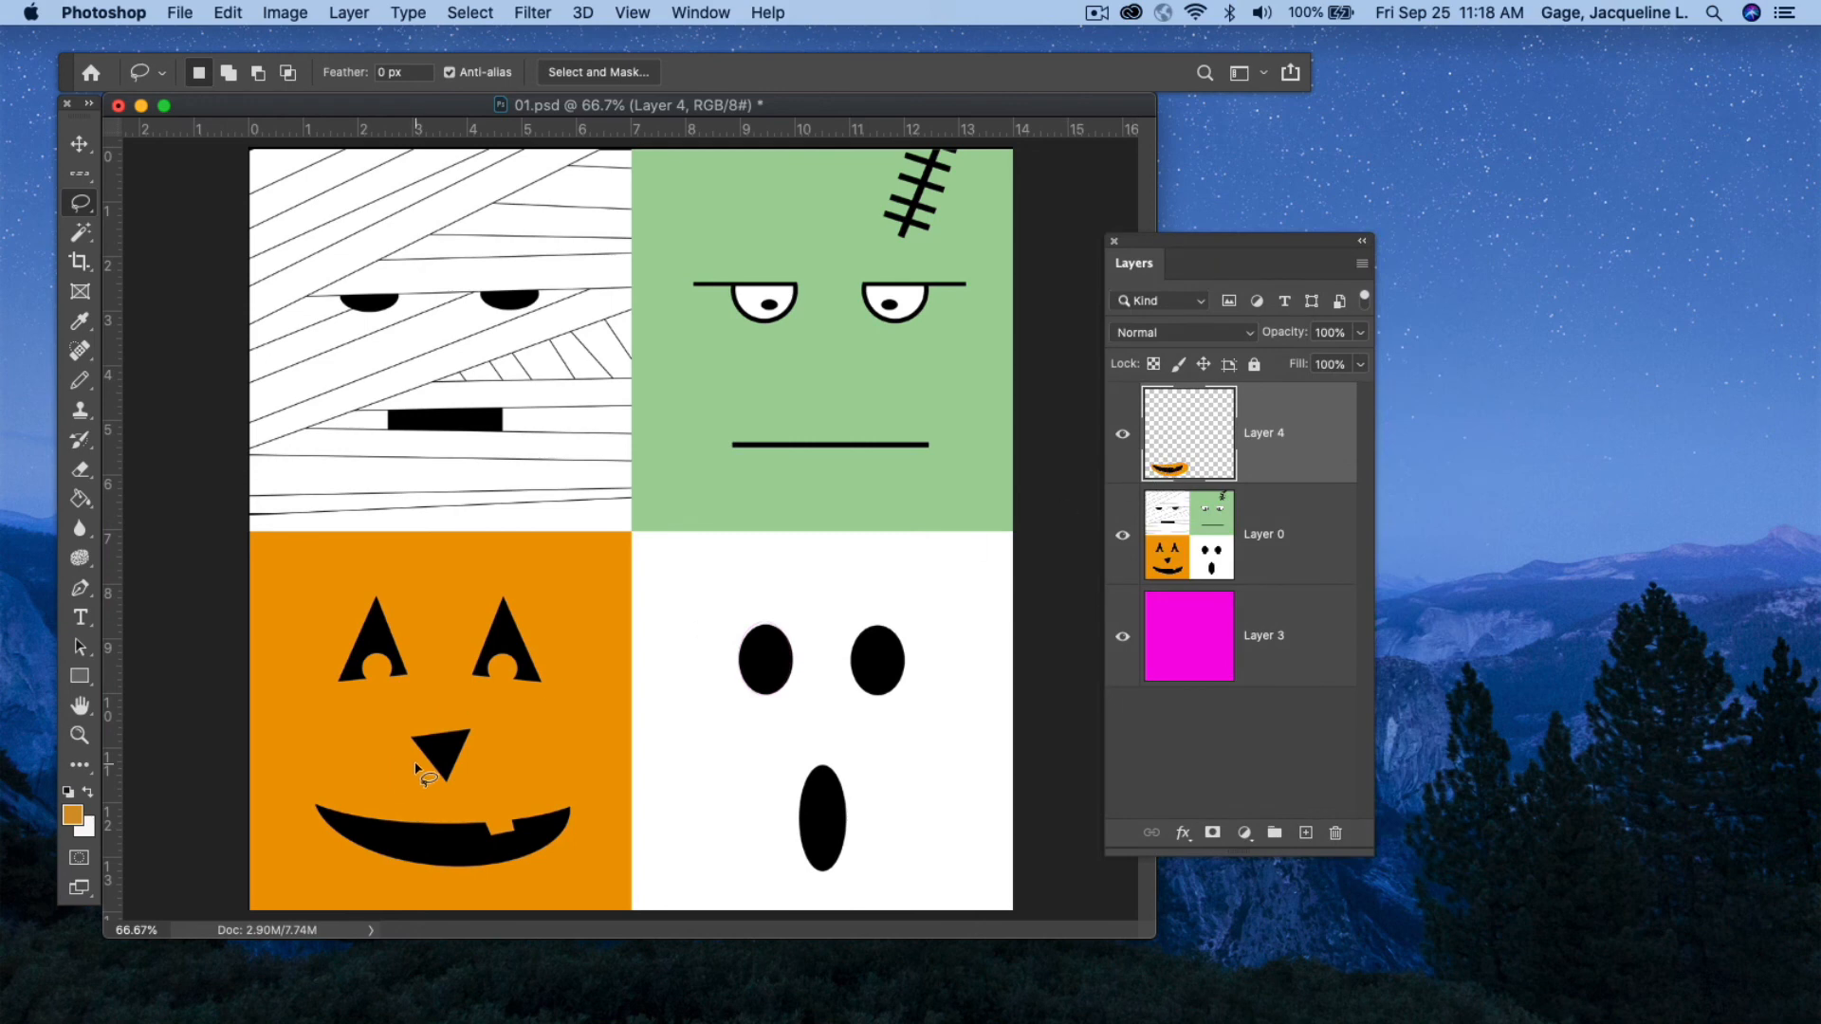
{"action": "mouse_move", "coordinate": [396, 718]}
{"action": "left_mouse_down"}
{"action": "mouse_move", "coordinate": [387, 759]}
{"action": "mouse_move", "coordinate": [445, 803]}
{"action": "mouse_move", "coordinate": [513, 775]}
{"action": "left_mouse_up"}
{"action": "left_click", "coordinate": [466, 13]}
{"action": "left_click", "coordinate": [480, 63]}
Lasso a freehand selection around the ghost's left eye, then deselect.
{"action": "mouse_move", "coordinate": [472, 579]}
{"action": "left_mouse_down"}
{"action": "mouse_move", "coordinate": [450, 654]}
{"action": "mouse_move", "coordinate": [471, 696]}
{"action": "mouse_move", "coordinate": [569, 723]}
{"action": "mouse_move", "coordinate": [482, 533]}
{"action": "left_mouse_up"}
{"action": "mouse_move", "coordinate": [749, 600]}
{"action": "left_mouse_down"}
{"action": "mouse_move", "coordinate": [712, 634]}
{"action": "mouse_move", "coordinate": [700, 700]}
{"action": "mouse_move", "coordinate": [765, 741]}
{"action": "mouse_move", "coordinate": [809, 722]}
{"action": "mouse_move", "coordinate": [837, 675]}
{"action": "mouse_move", "coordinate": [838, 627]}
{"action": "mouse_move", "coordinate": [772, 607]}
{"action": "left_mouse_up"}
{"action": "left_click", "coordinate": [470, 12]}
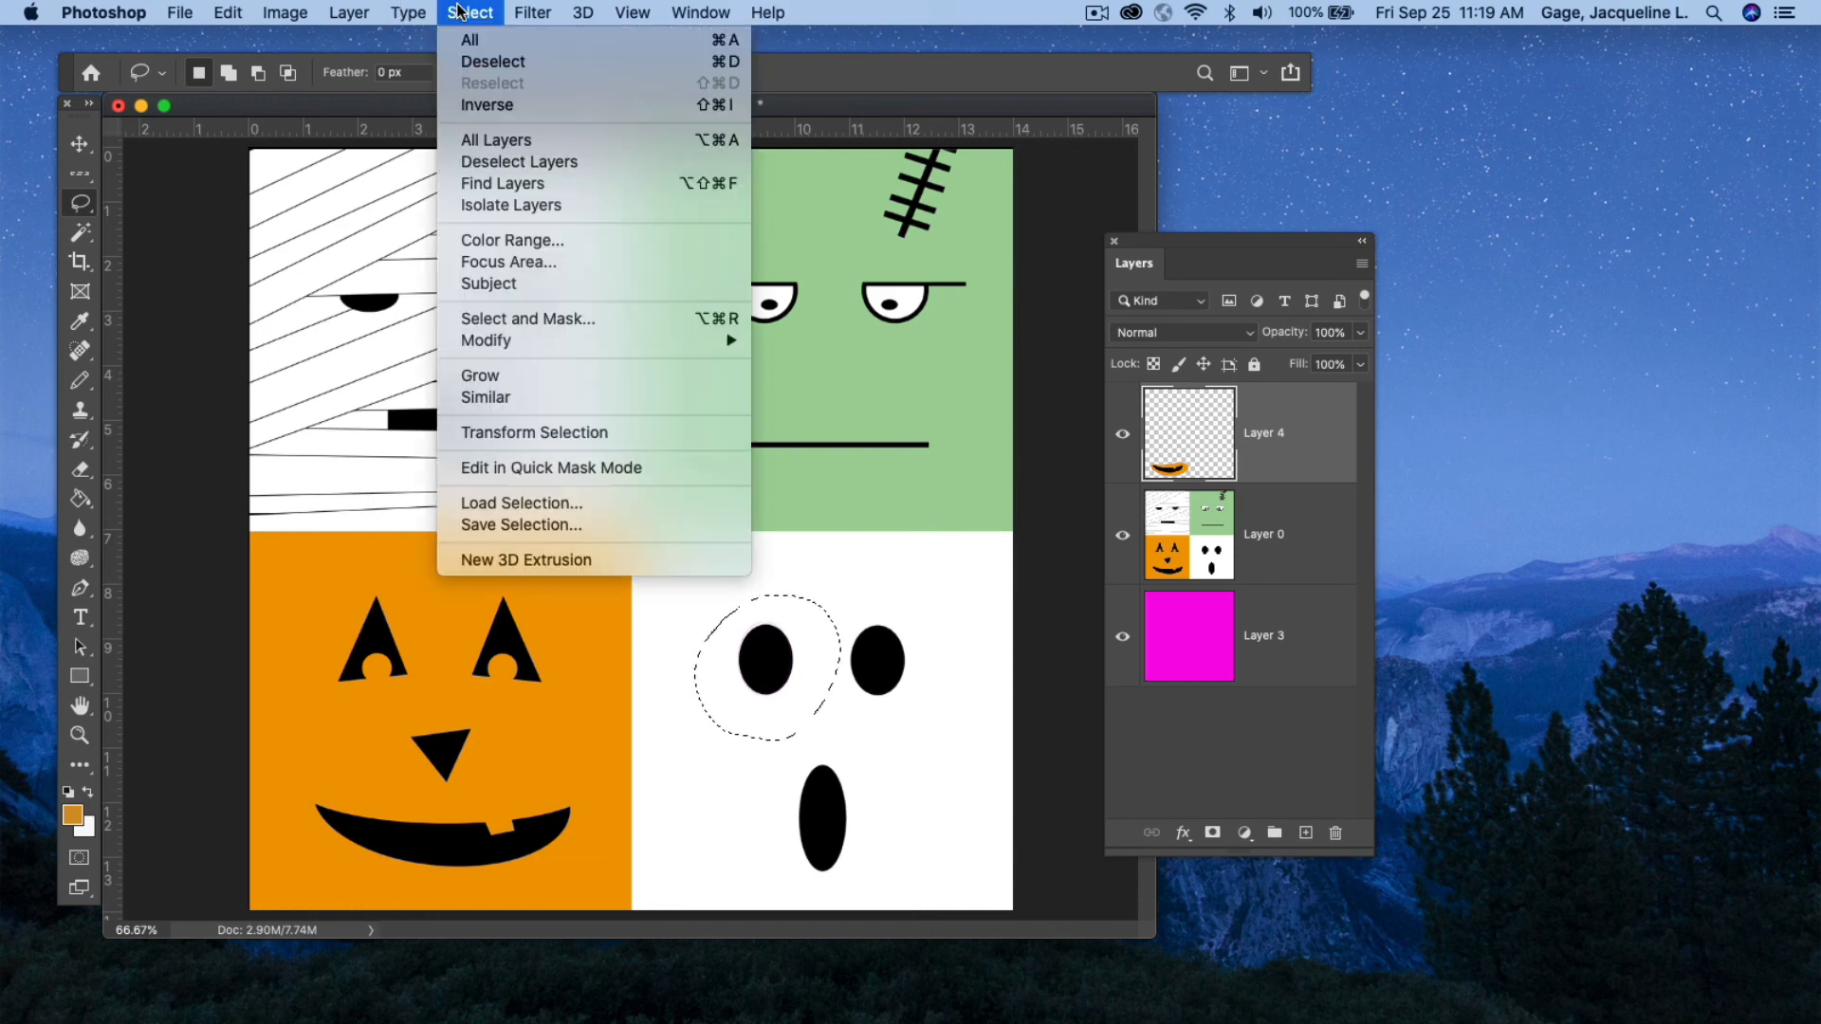
{"action": "left_click", "coordinate": [438, 62]}
With the Polygonal Lasso tool, select a triangle around the pumpkin's left eye, then deselect.
{"action": "left_click", "coordinate": [80, 203]}
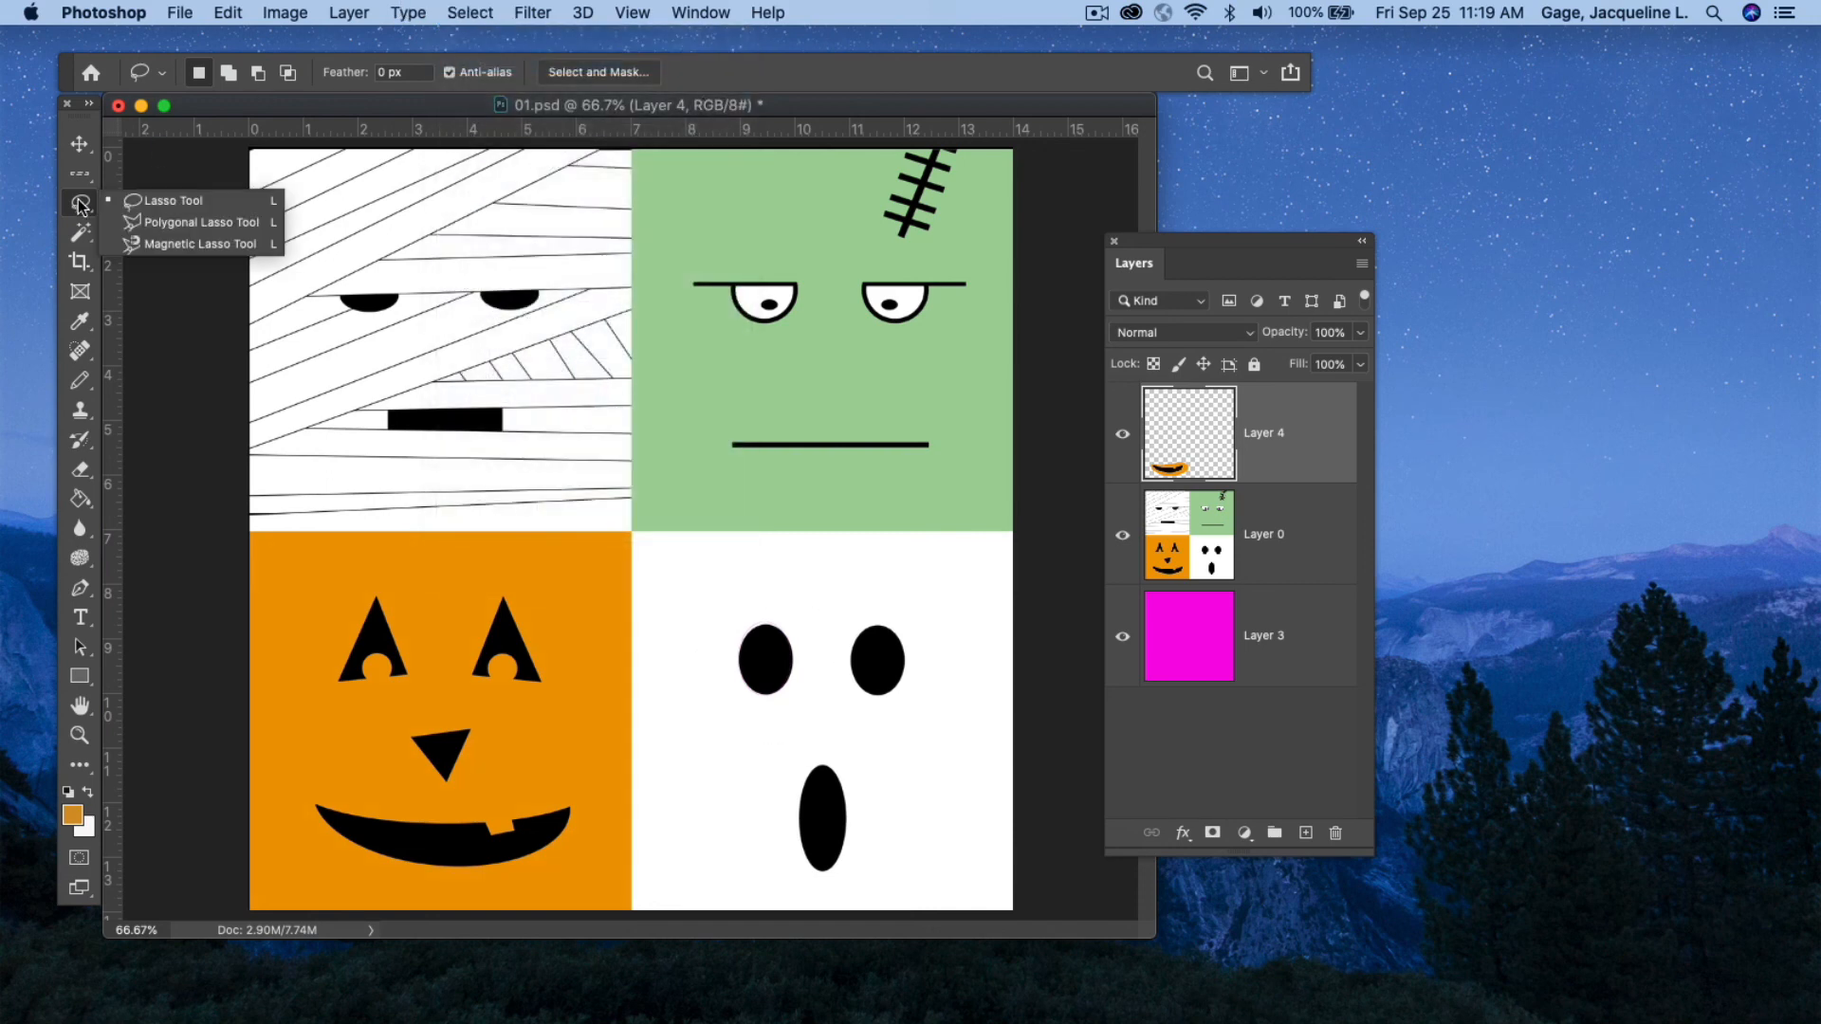
{"action": "left_click", "coordinate": [184, 225]}
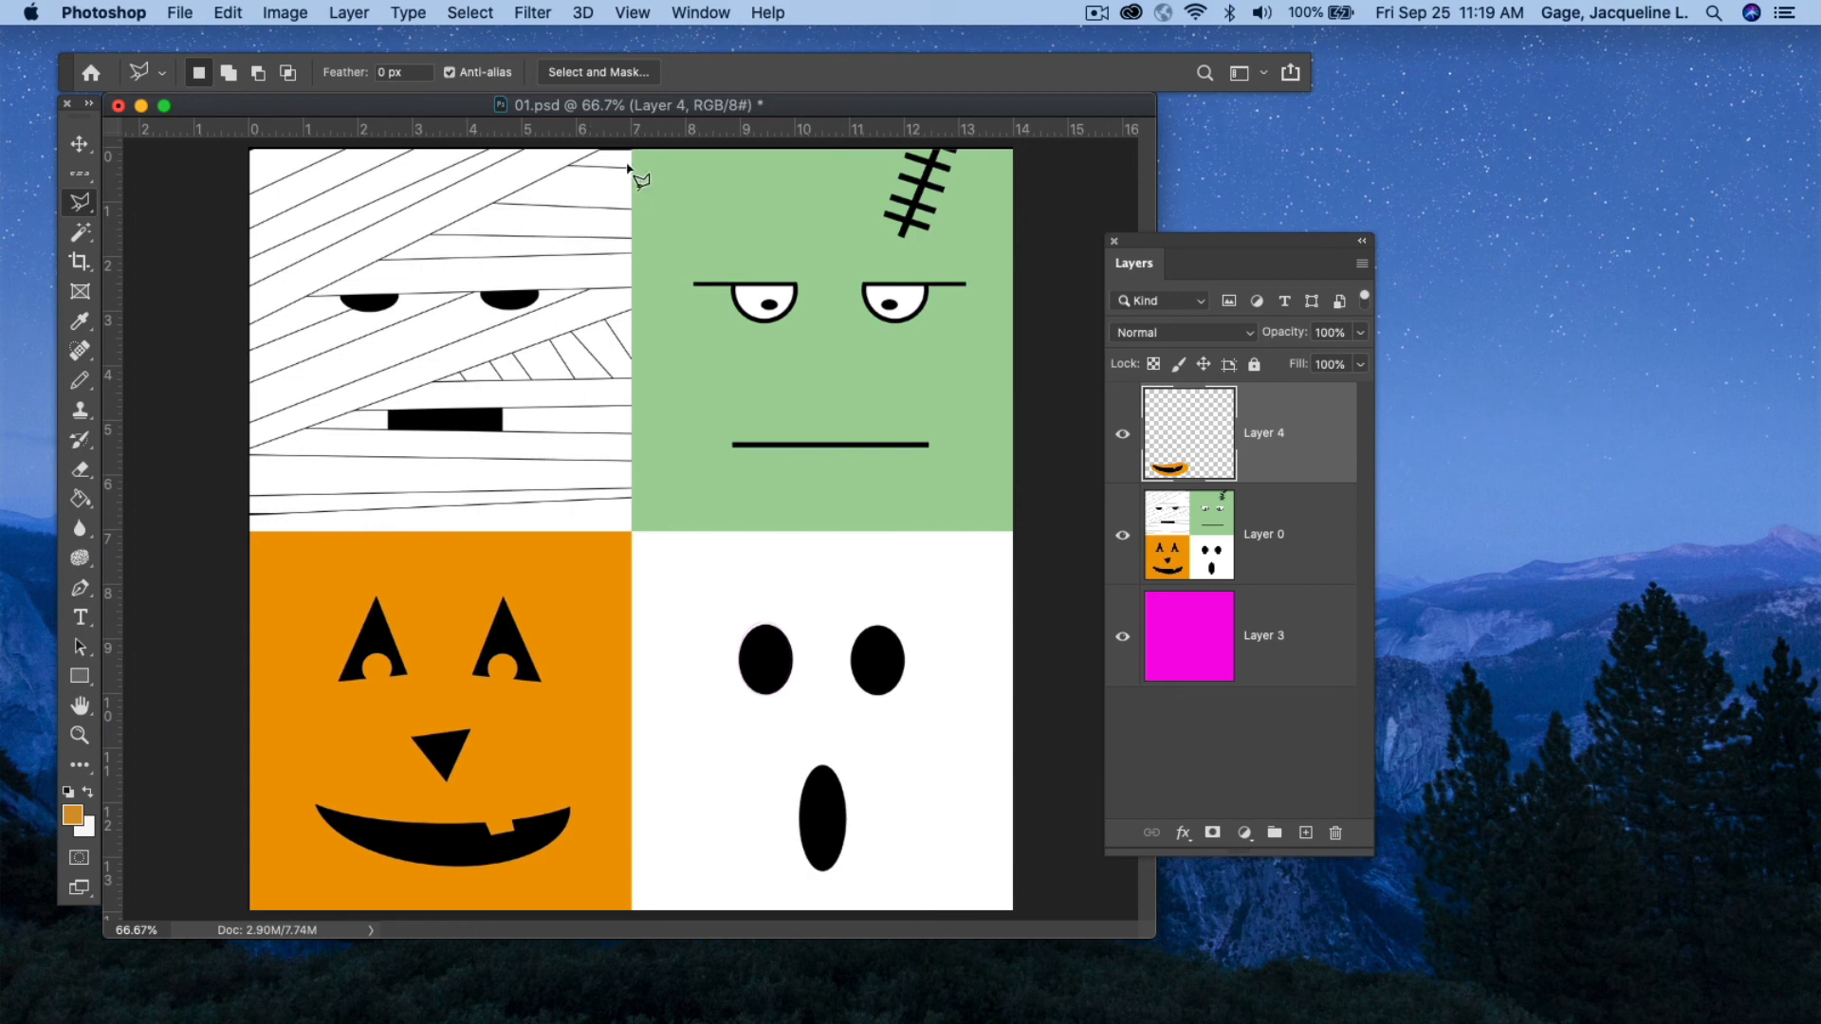
{"action": "left_click_drag", "start_coordinate": [1170, 241], "coordinate": [1258, 247]}
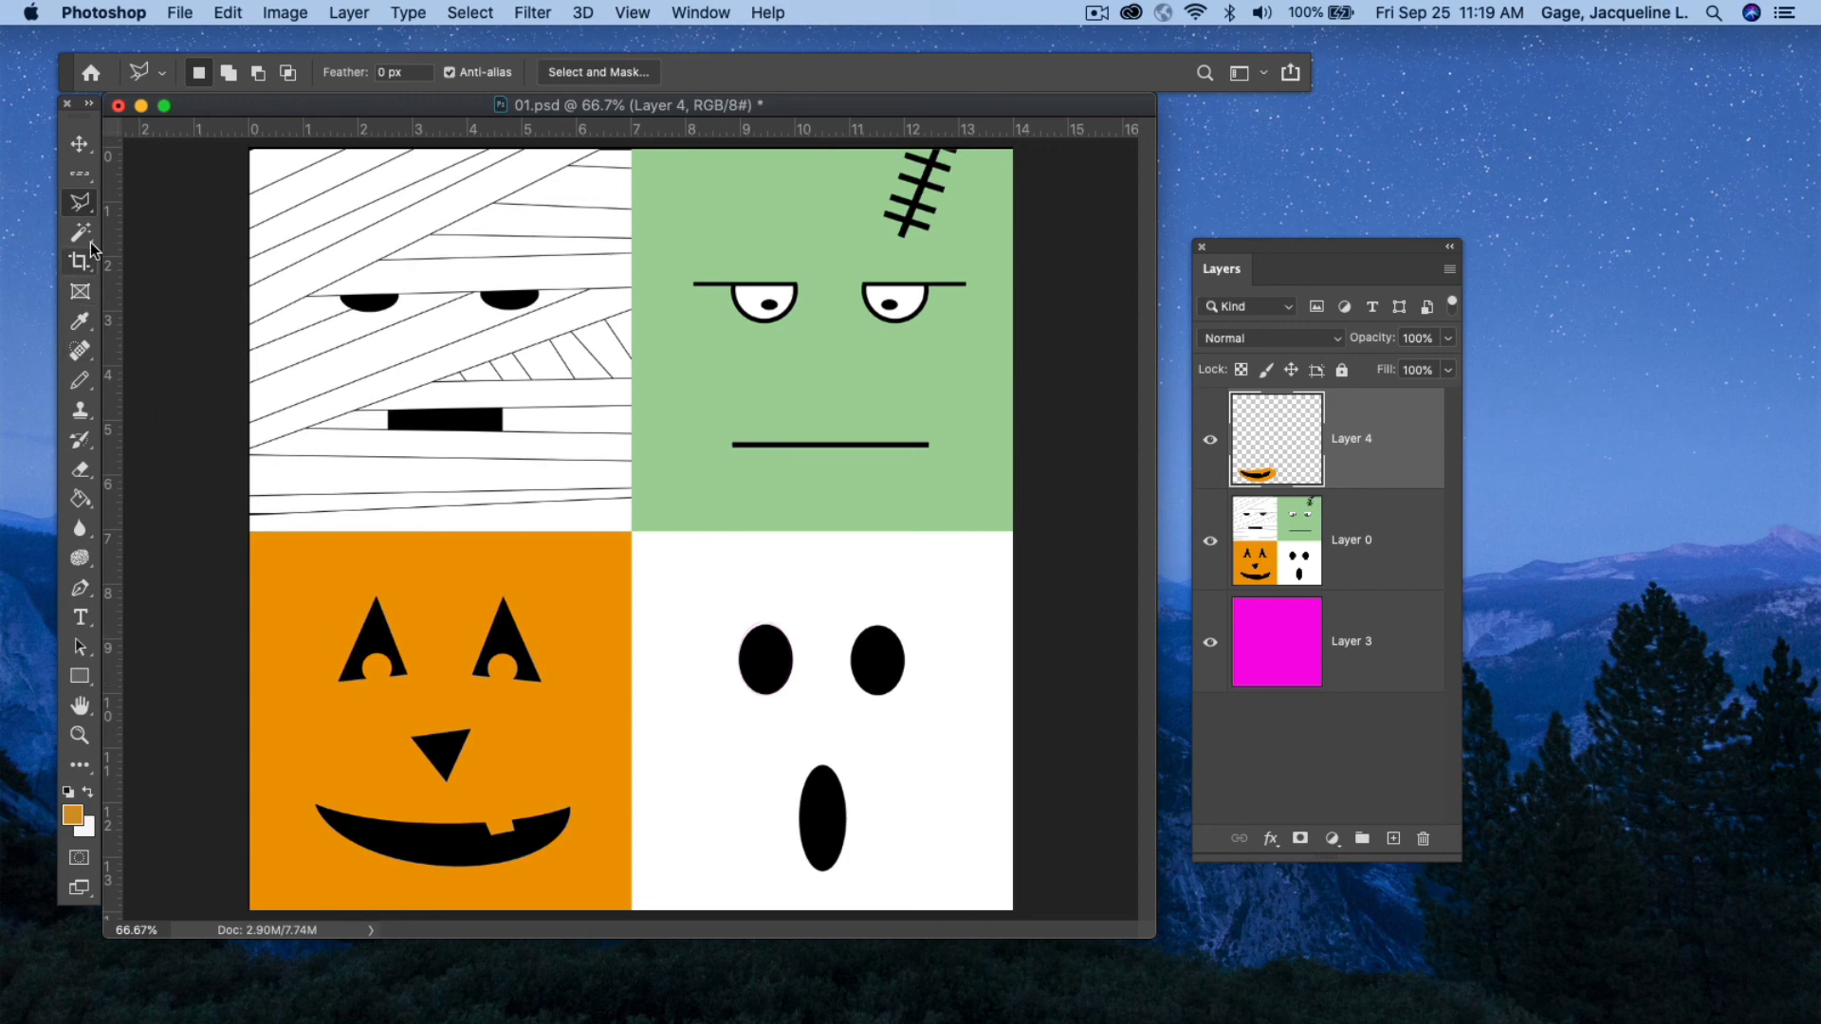
{"action": "left_click", "coordinate": [340, 679]}
{"action": "left_click", "coordinate": [376, 597]}
{"action": "left_click", "coordinate": [407, 676]}
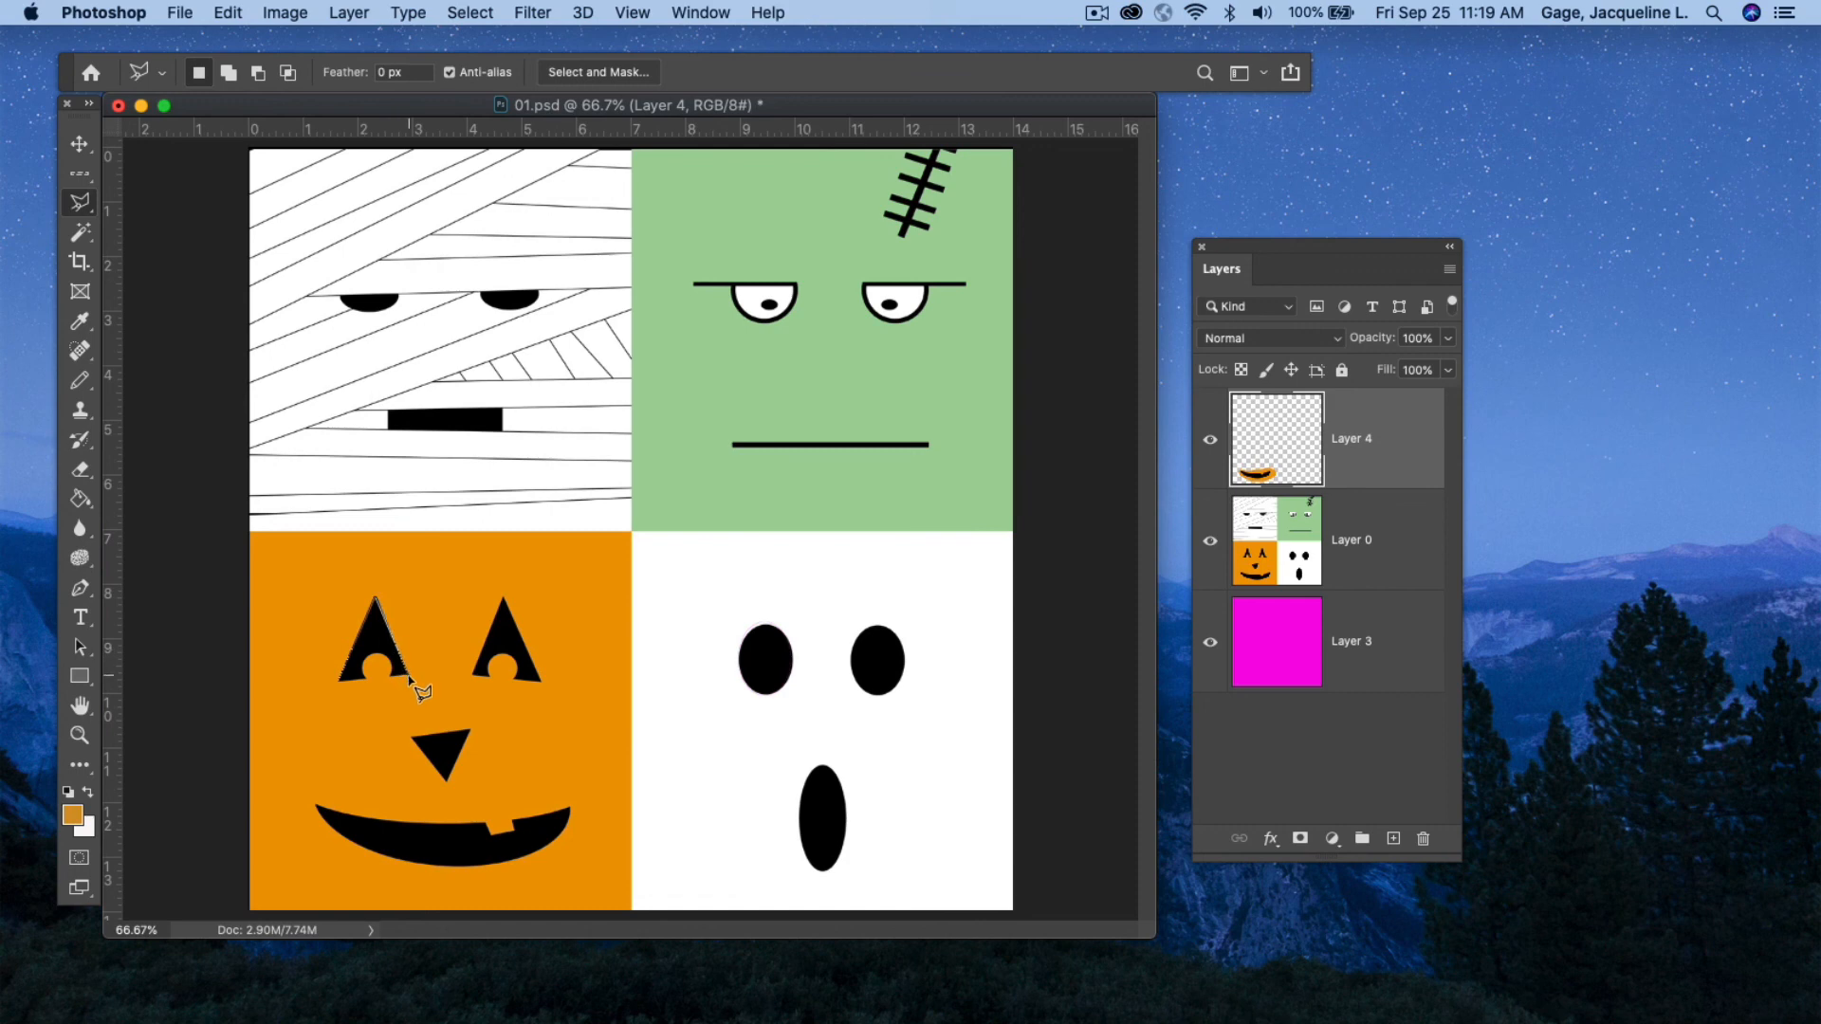
{"action": "left_click", "coordinate": [339, 679]}
{"action": "left_click", "coordinate": [470, 13]}
{"action": "left_click", "coordinate": [475, 63]}
Make Layer 0 active, select a rectangle around the mummy's mouth with the Polygonal Lasso, then deselect.
{"action": "left_click", "coordinate": [1356, 579]}
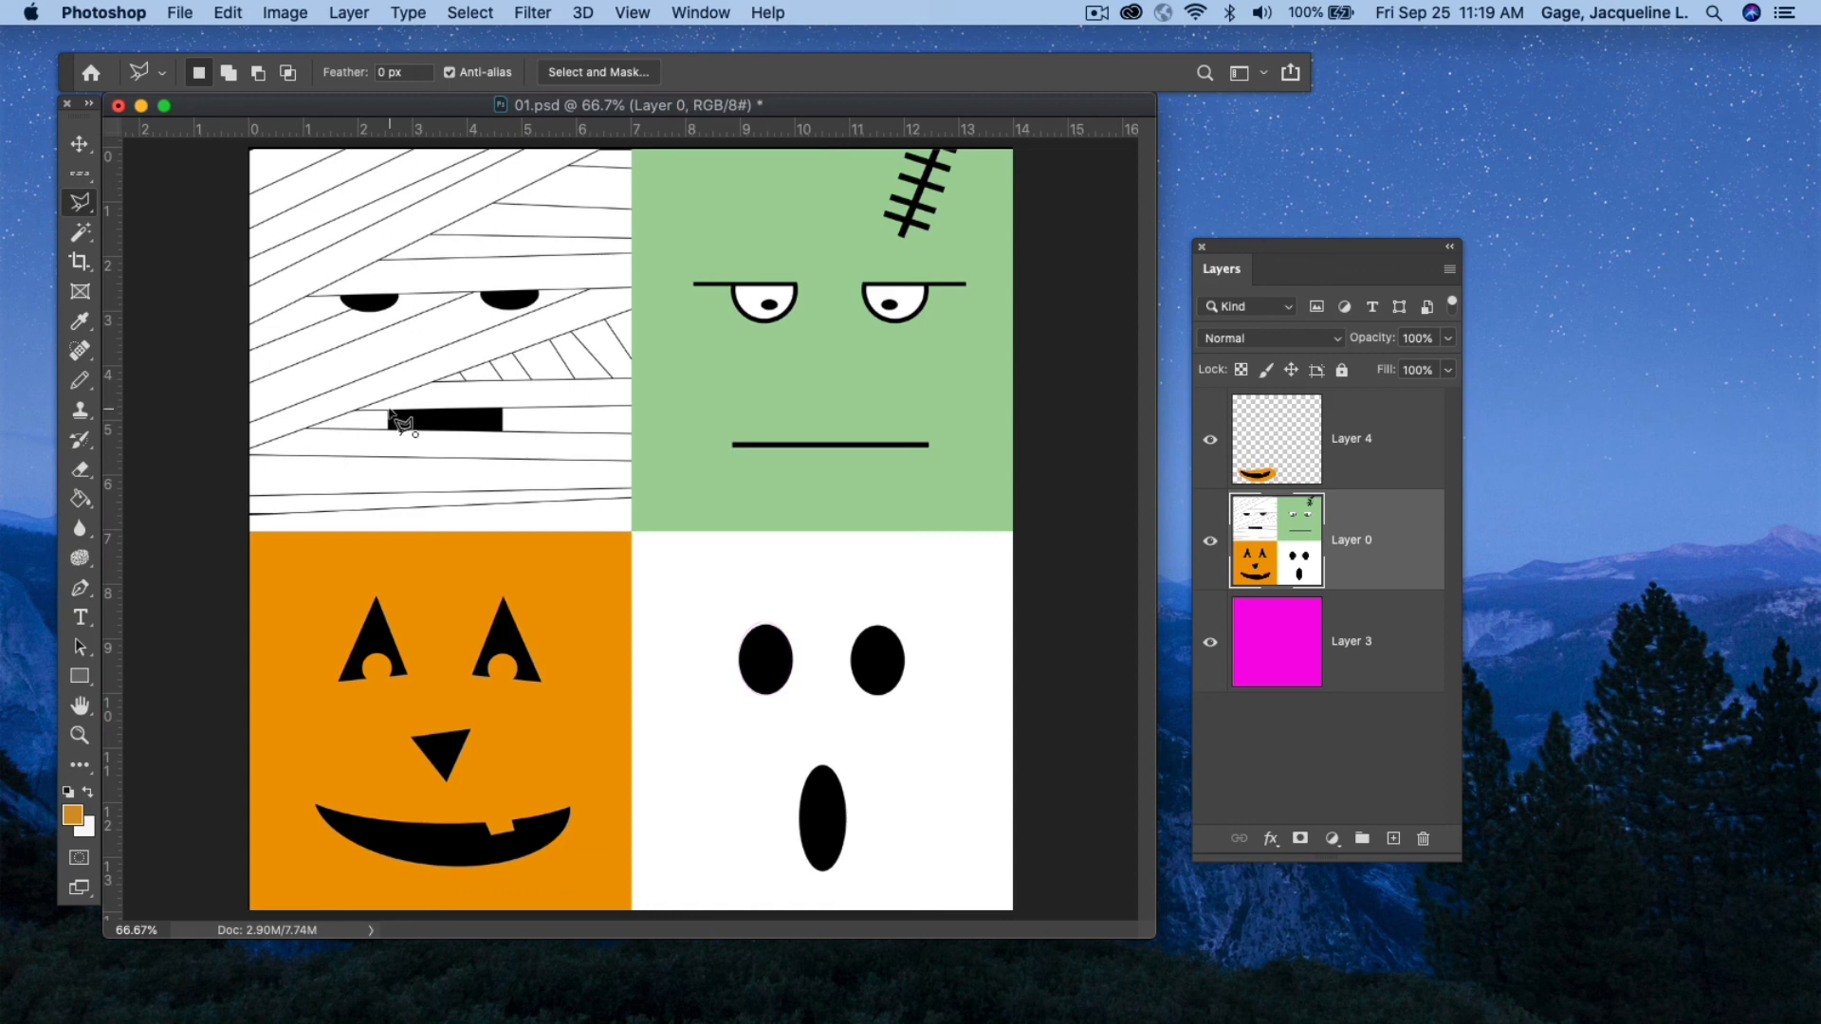
{"action": "left_click", "coordinate": [390, 429]}
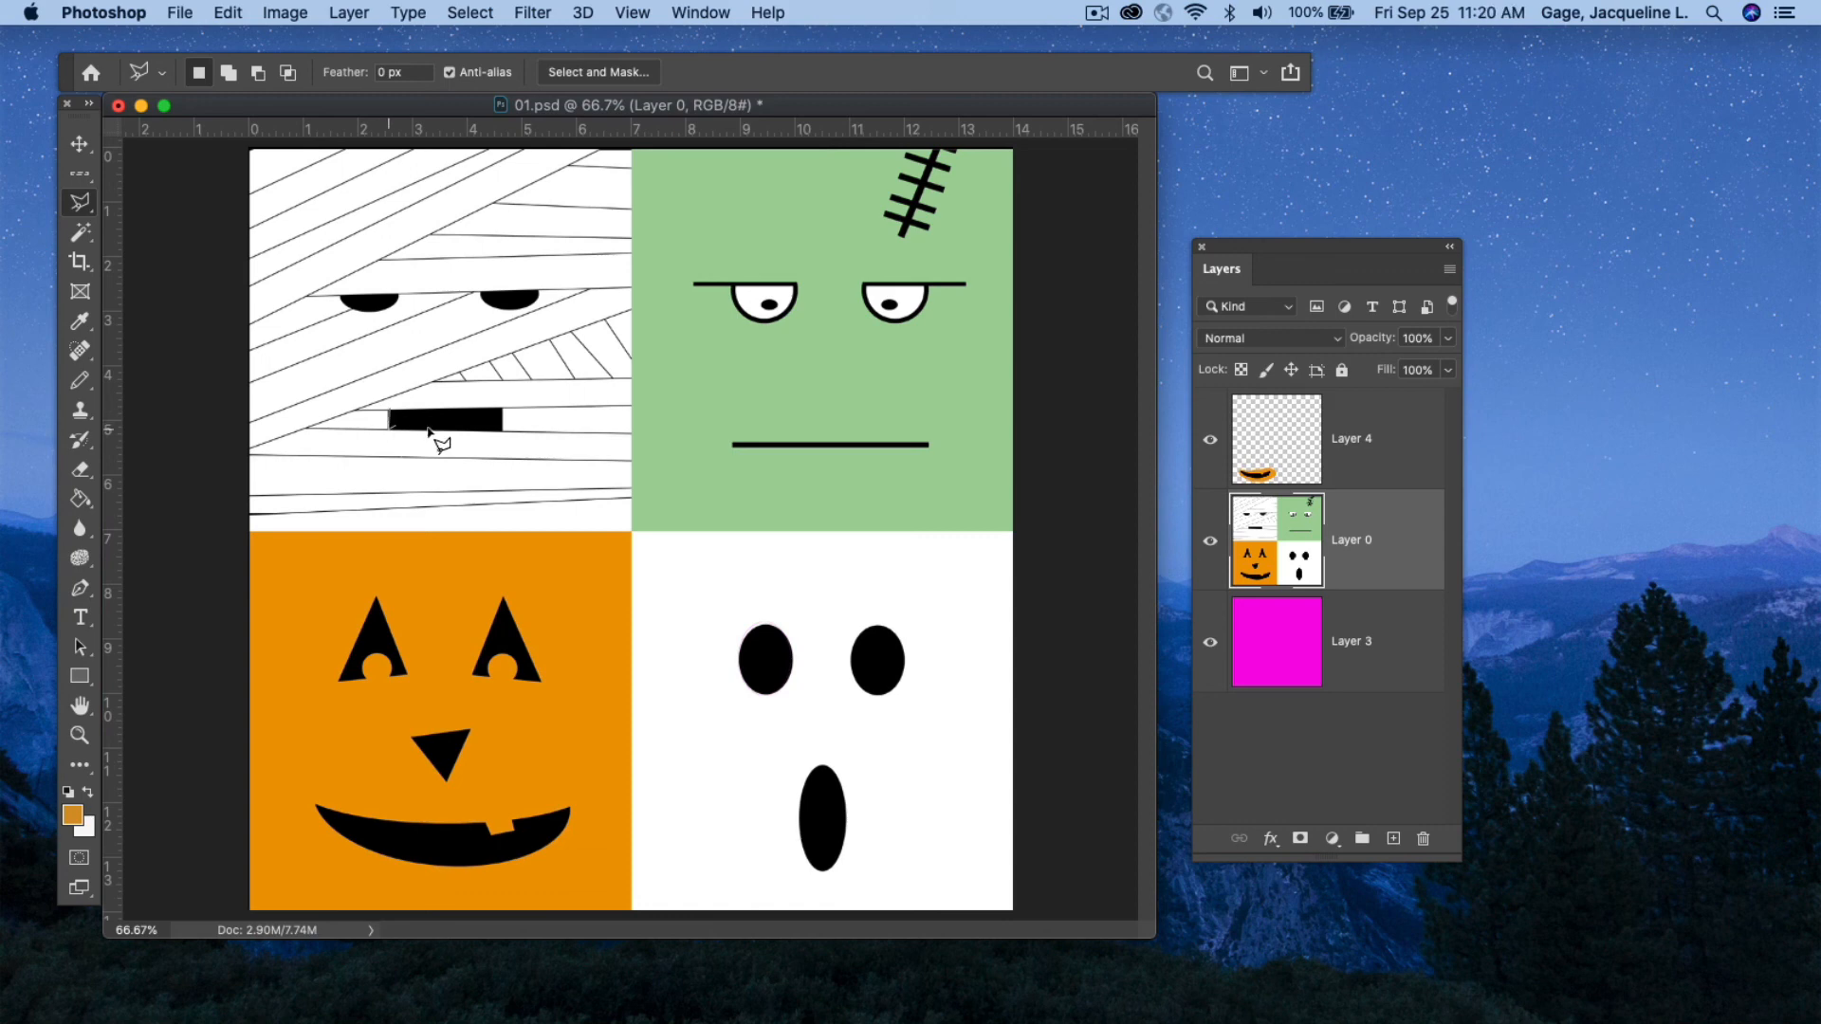
{"action": "left_click", "coordinate": [503, 431]}
{"action": "left_click", "coordinate": [501, 410]}
{"action": "left_click", "coordinate": [389, 409]}
{"action": "left_click", "coordinate": [479, 13]}
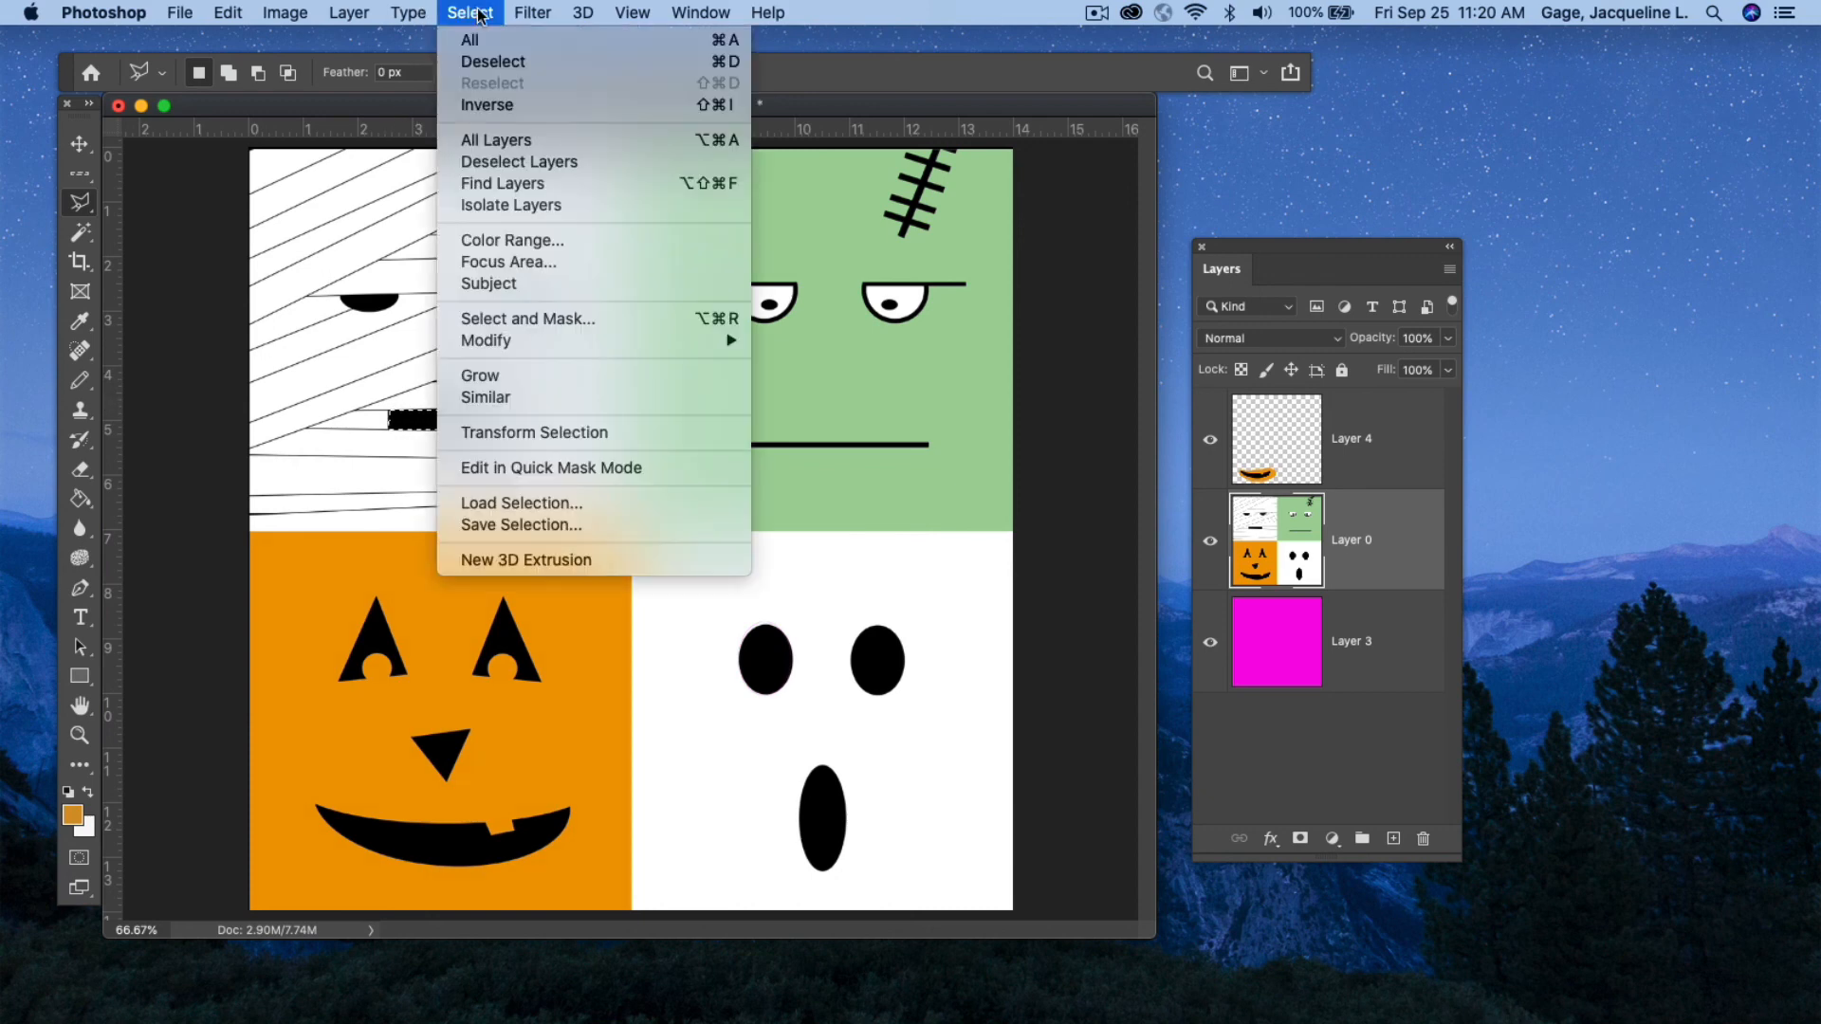
{"action": "left_click", "coordinate": [493, 61]}
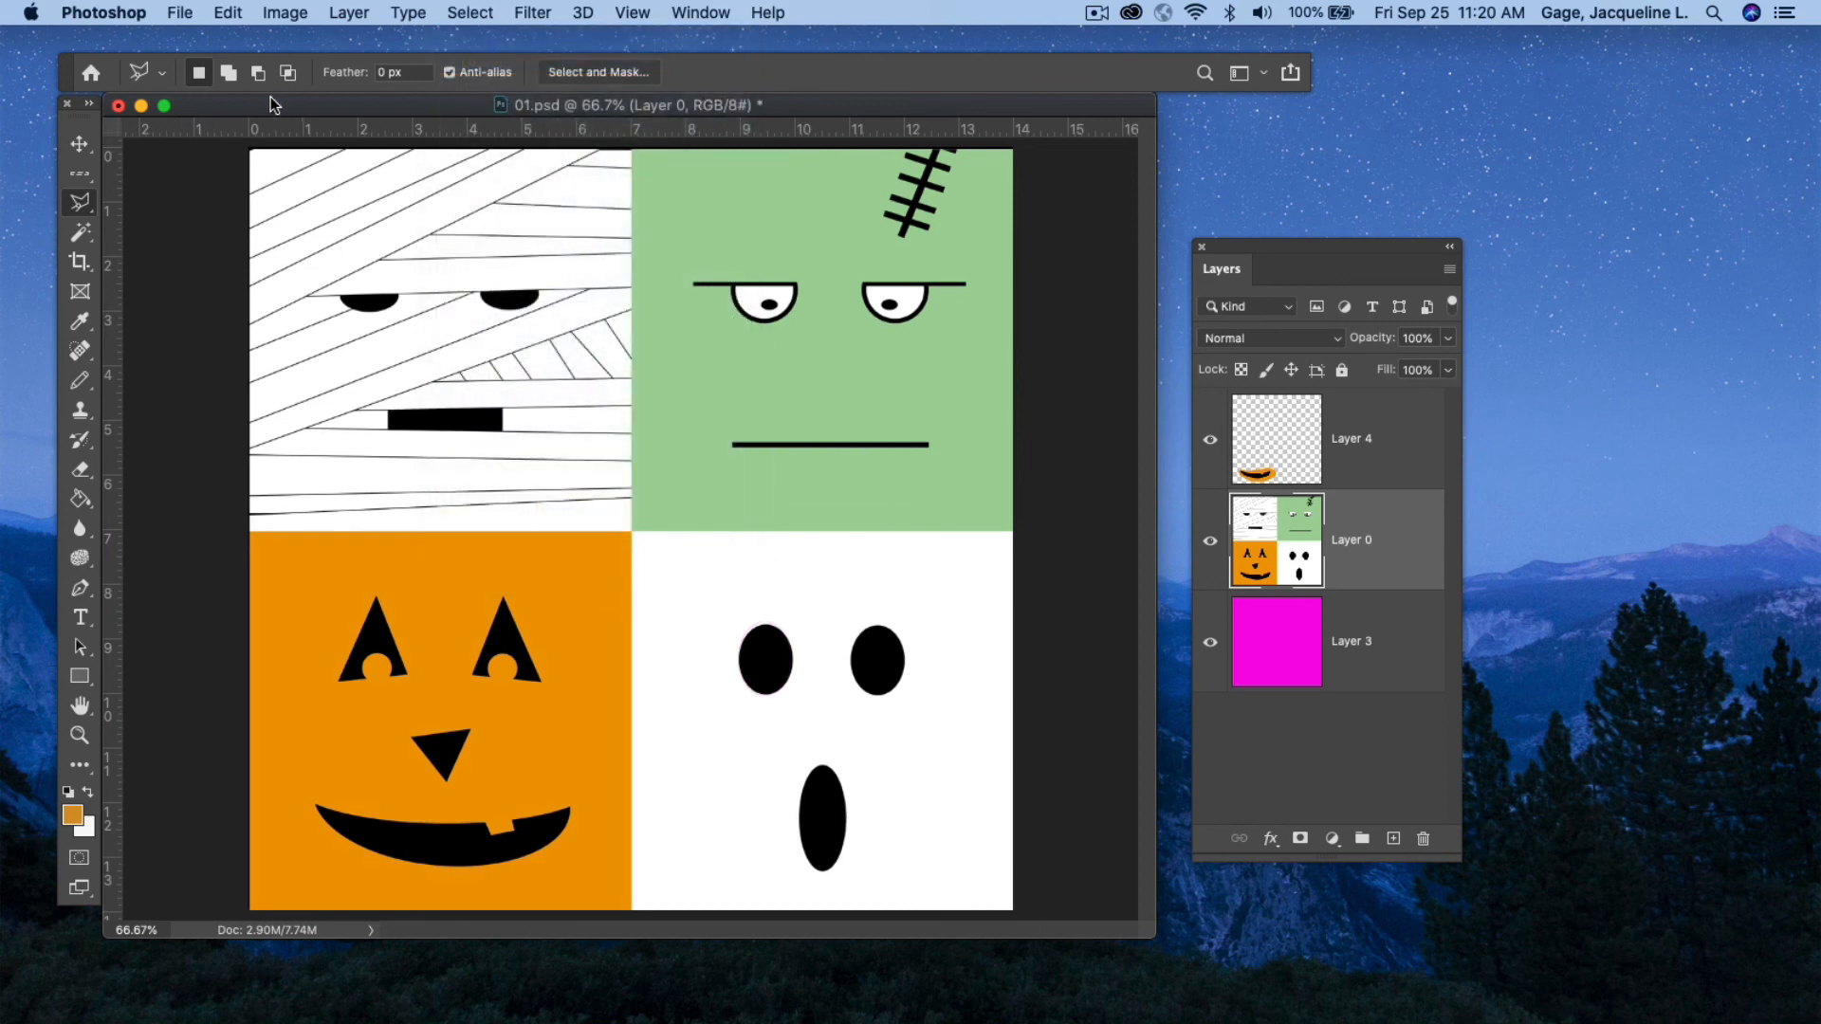